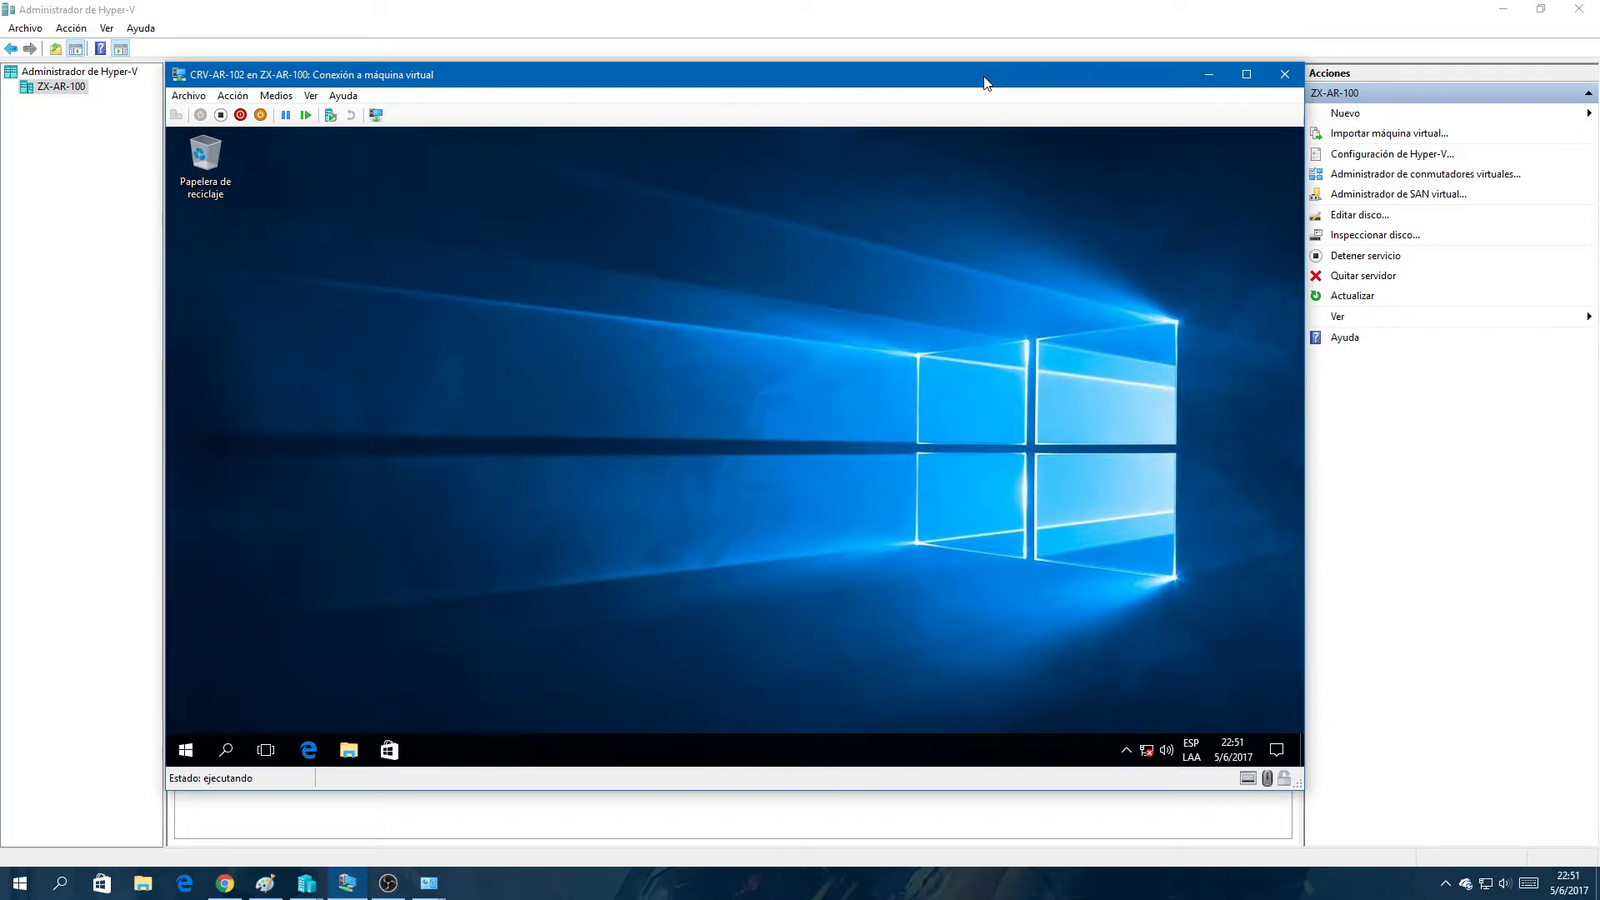
Step: Open the host's virtual switch manager, reviewing the two existing private LAN switches and ending on the options for a new virtual switch
left_click(80, 409)
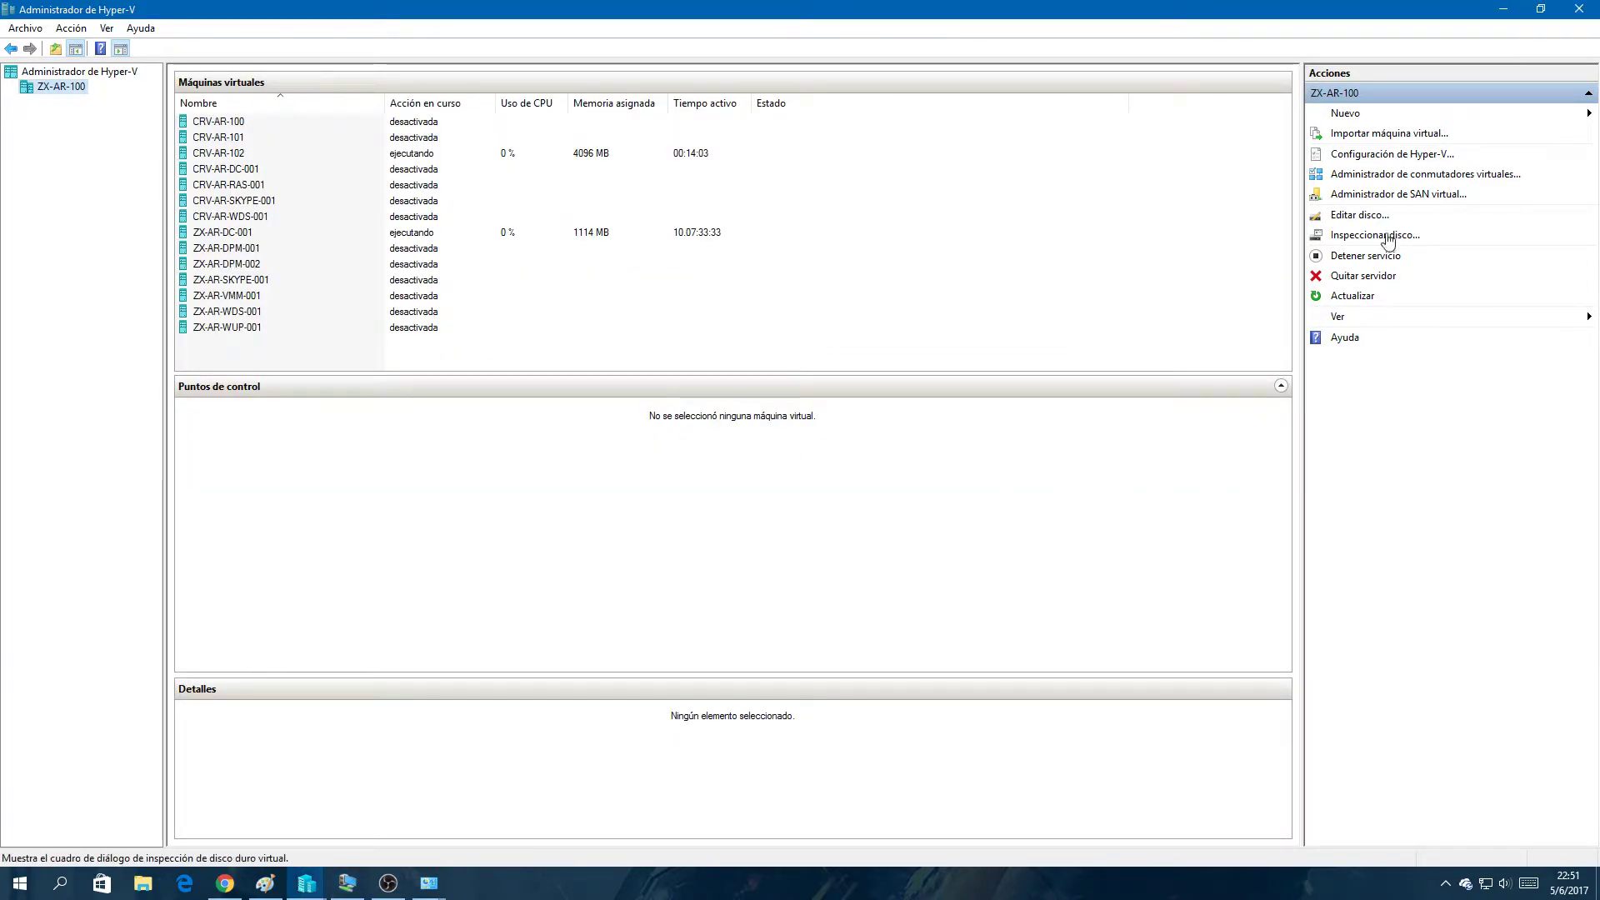
left_click(1395, 176)
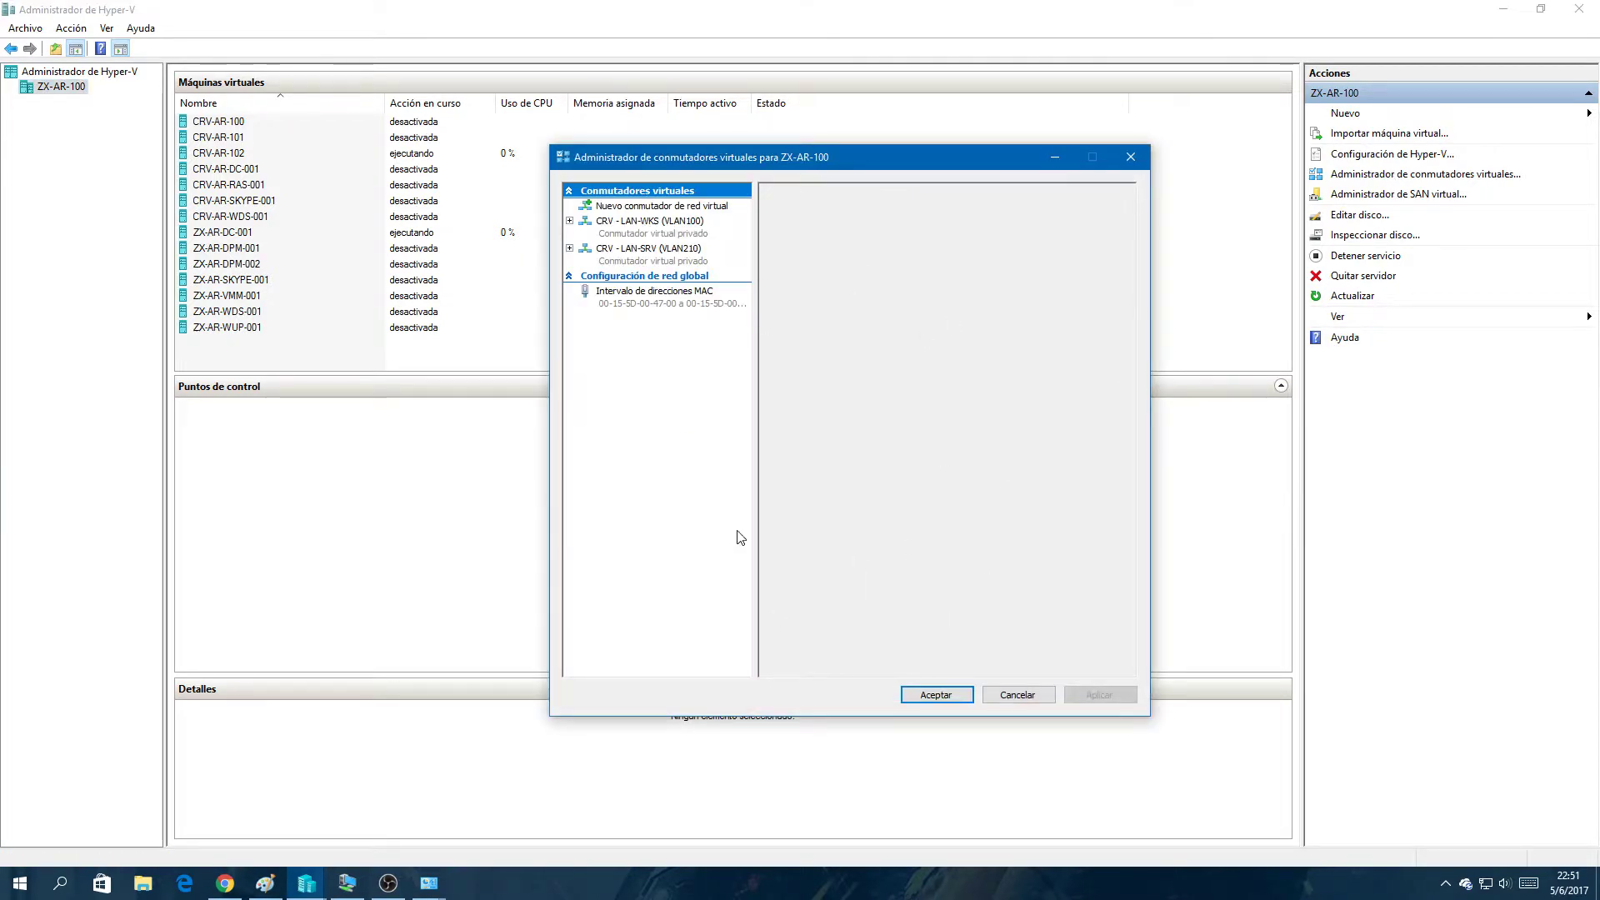
left_click(634, 260)
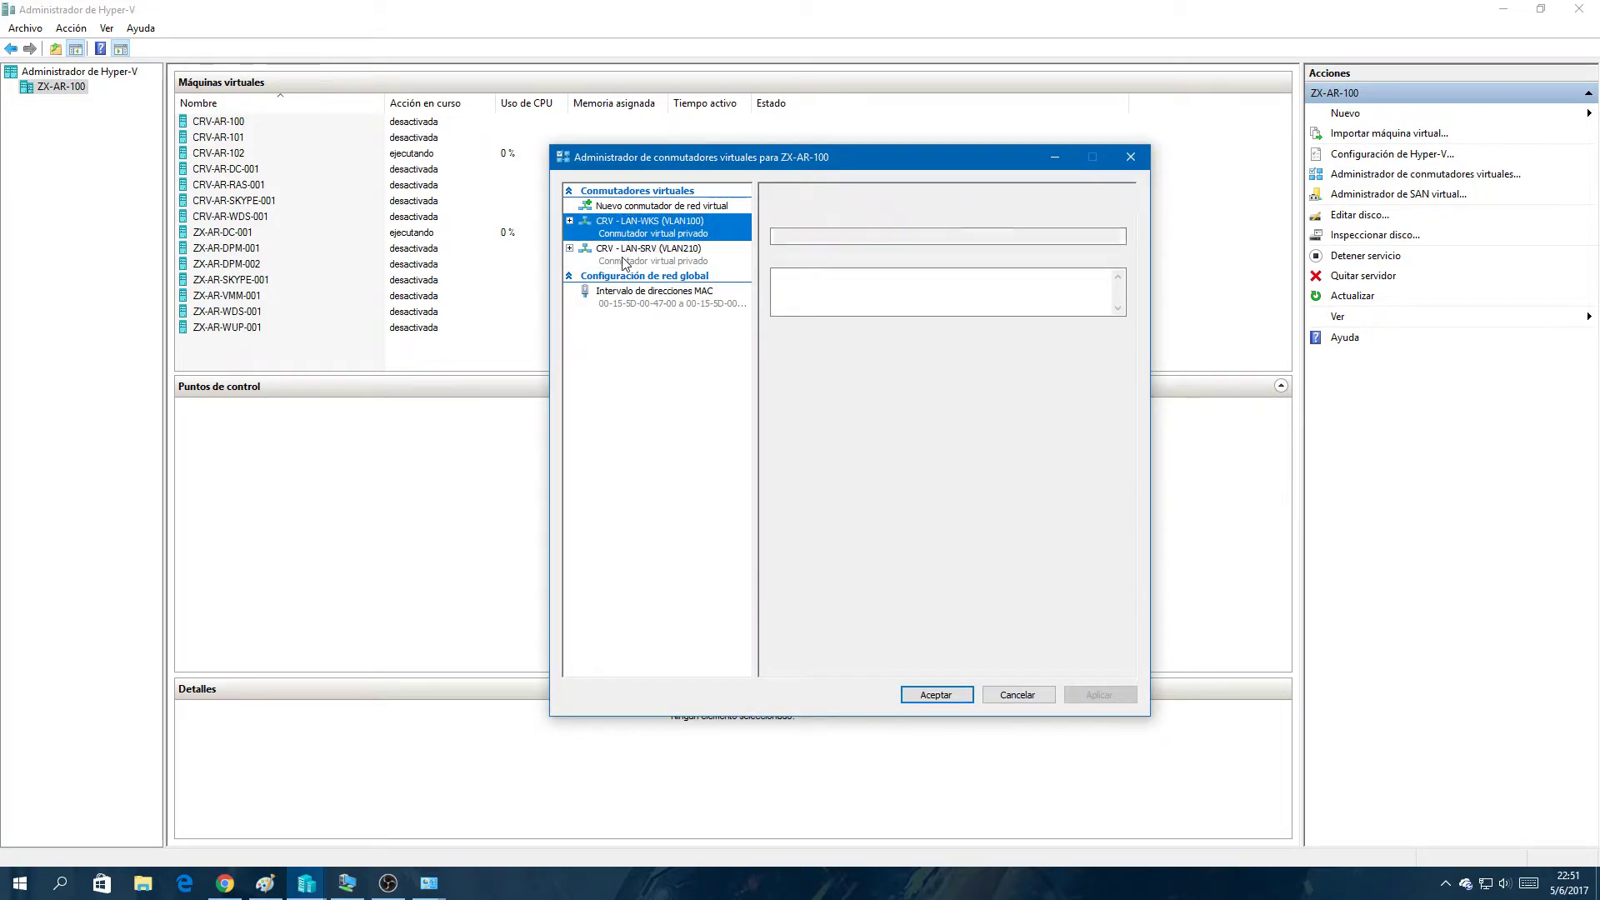
left_click(619, 234)
left_click(617, 261)
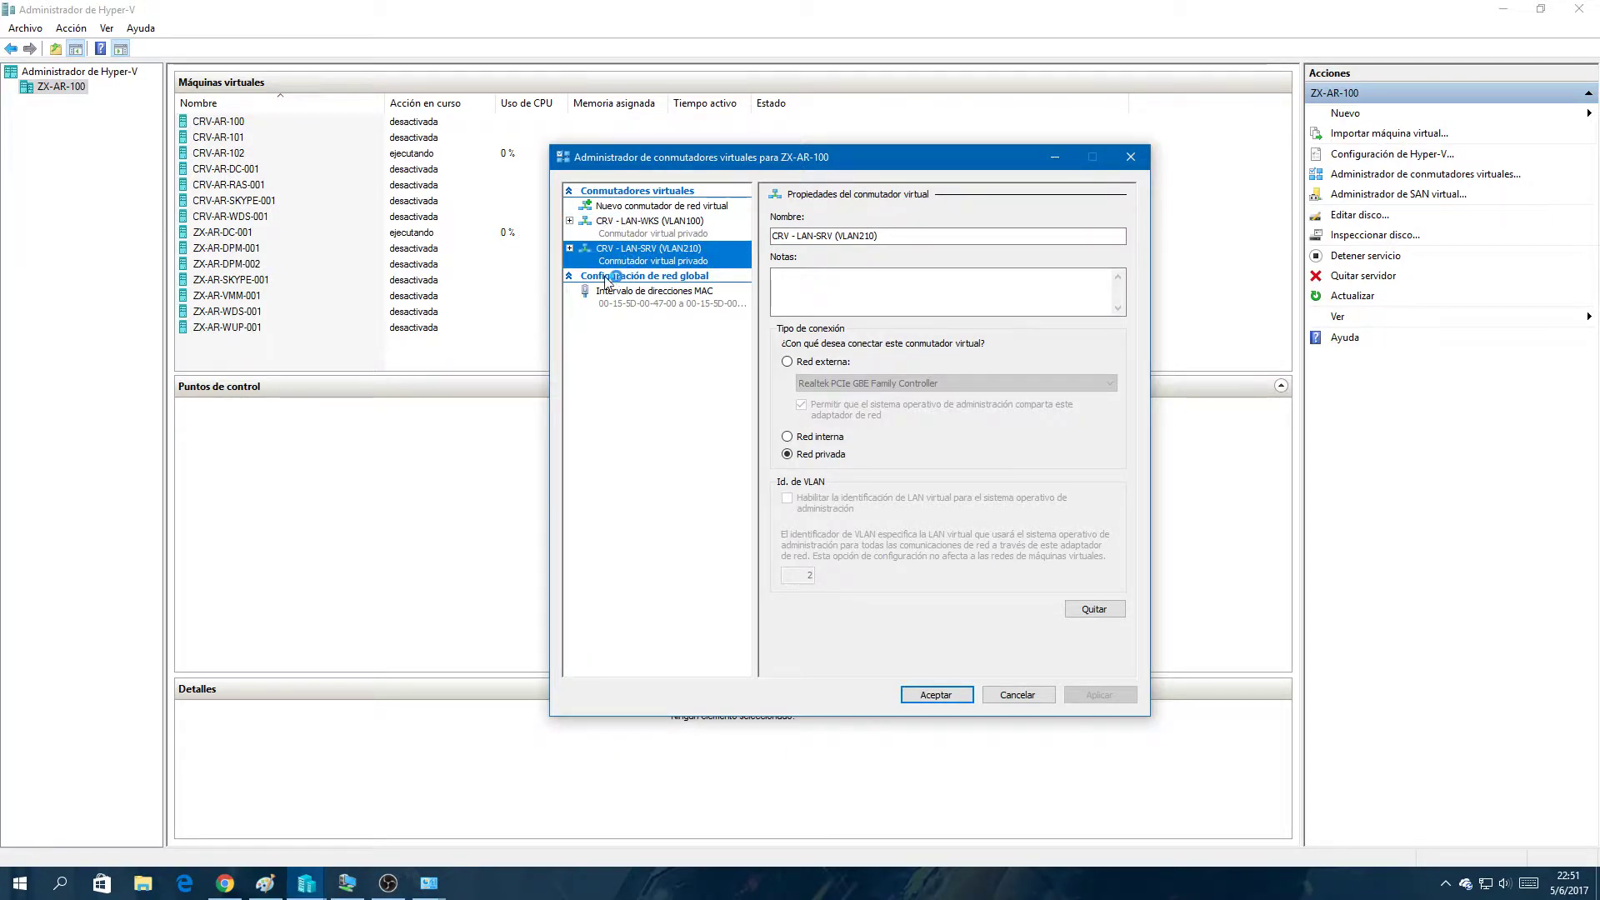
left_click(646, 226)
left_click(653, 251)
left_click(623, 209)
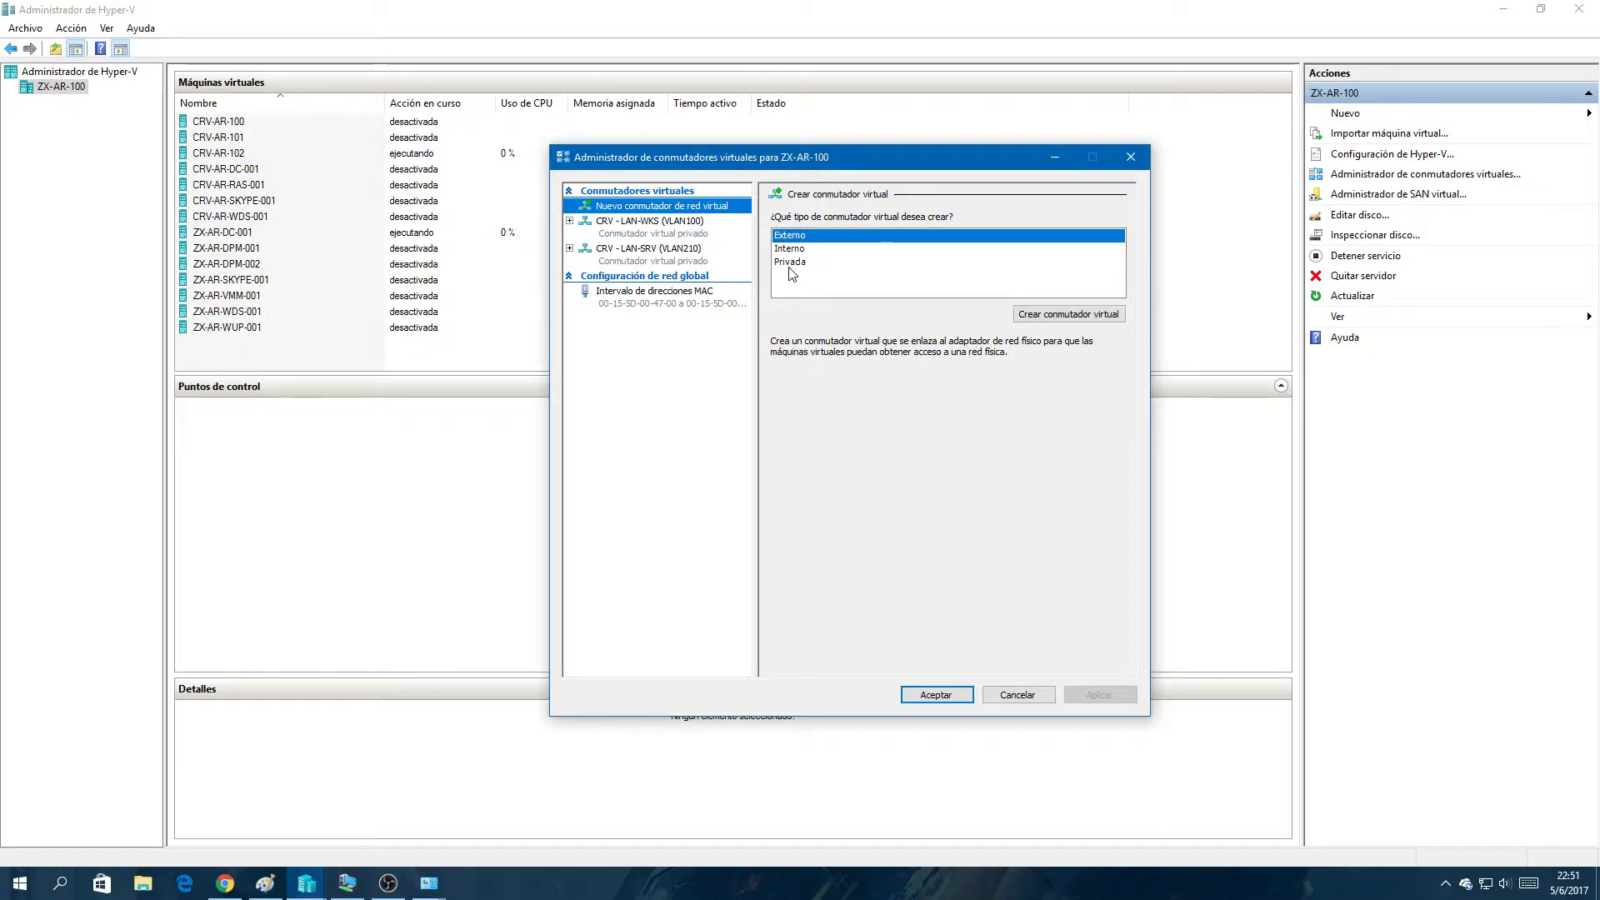
Step: Open the host's network adapter connections and place them beside the virtual switch manager
right_click(1490, 890)
left_click(1475, 873)
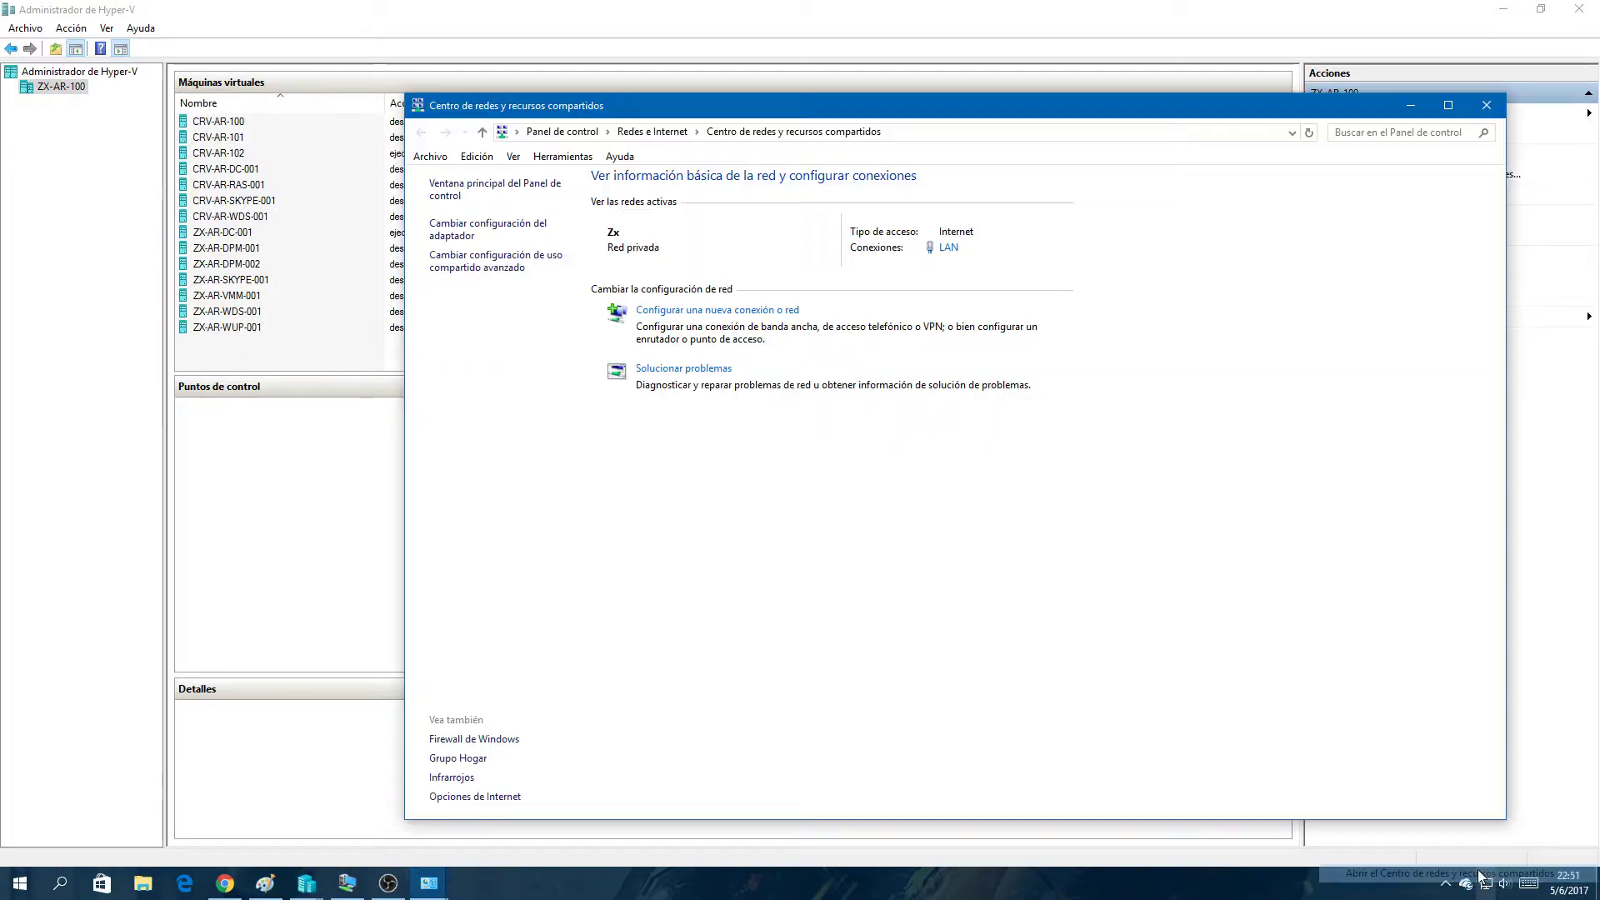
left_click(512, 232)
left_click(1486, 105)
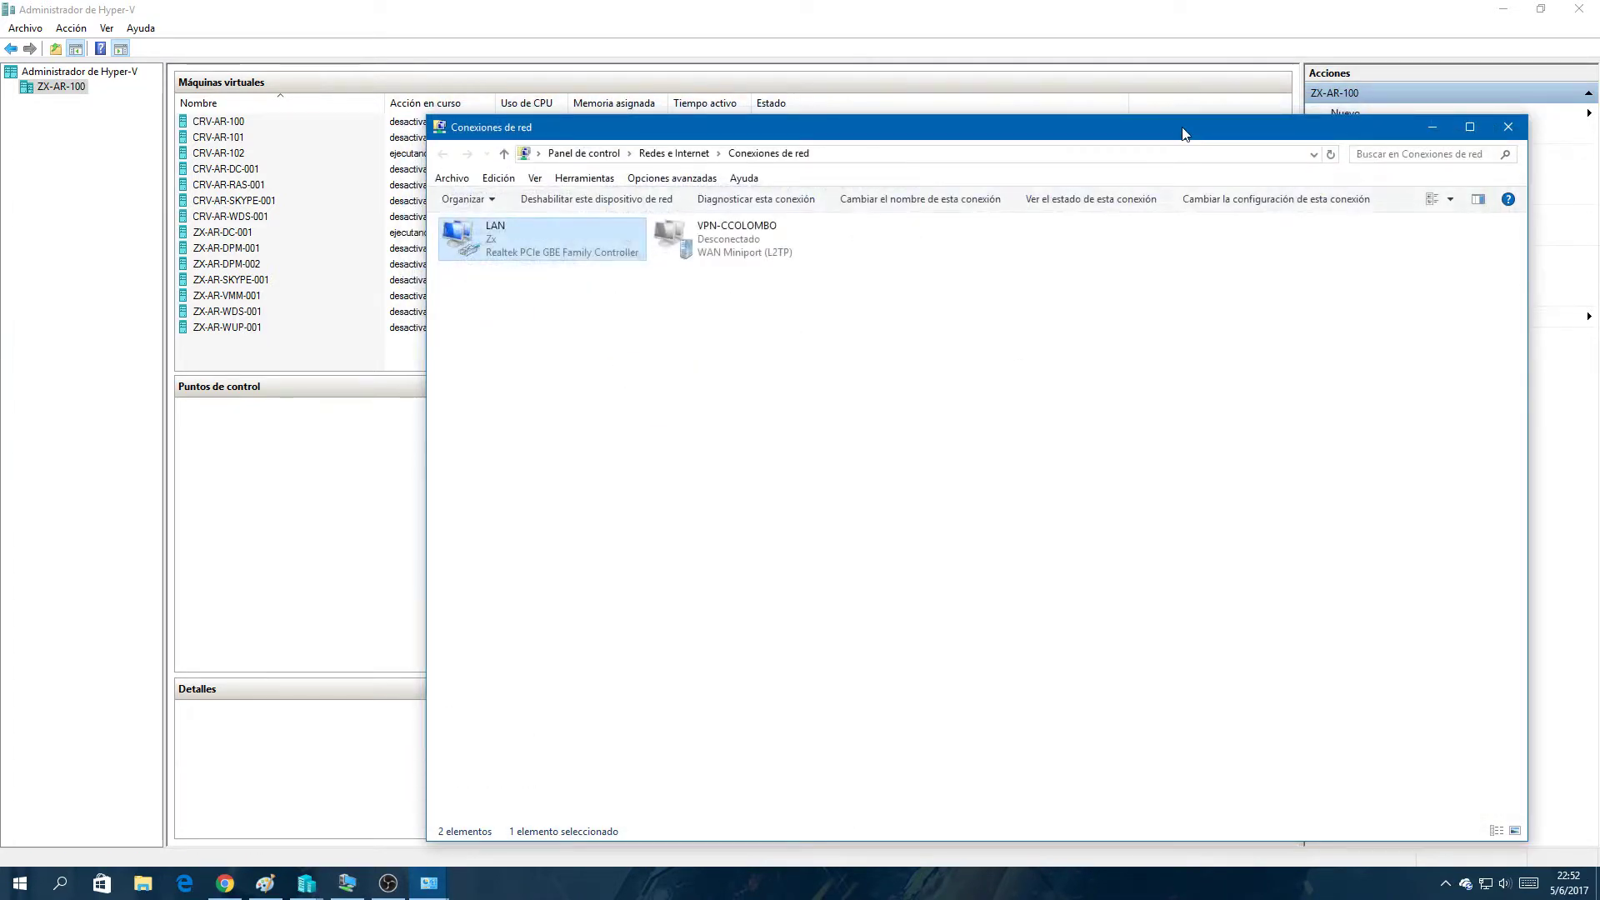
key("super+Left")
left_click(871, 173)
left_click_drag(872, 173, 967, 189)
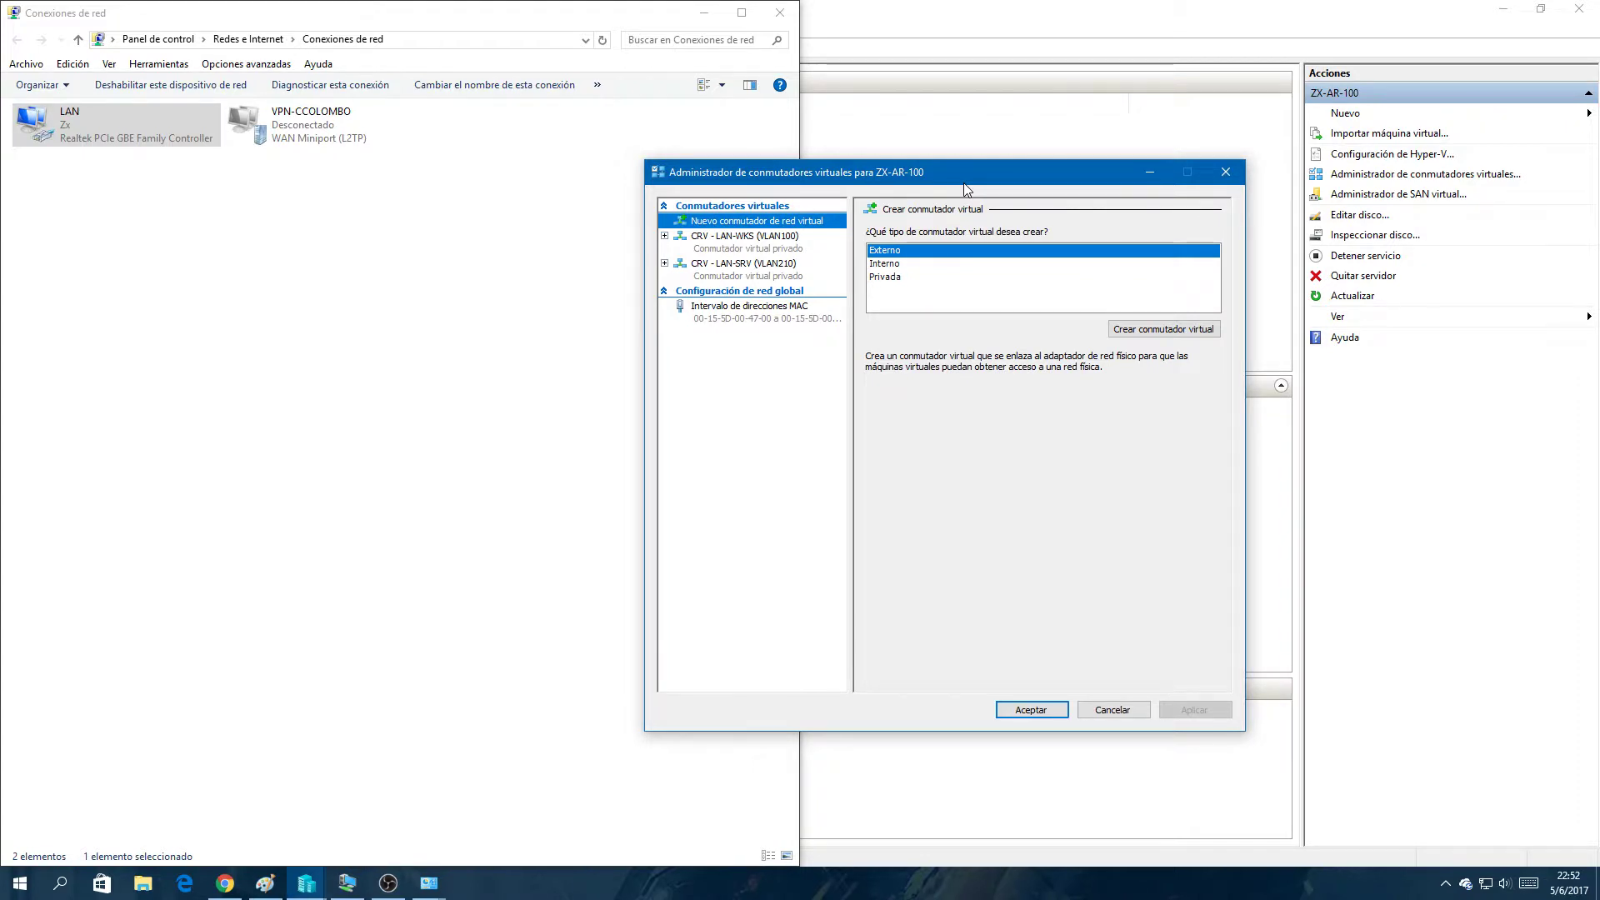
Step: Add an external virtual switch bound to the Realtek PCIe GBE Family Controller
left_click(1124, 328)
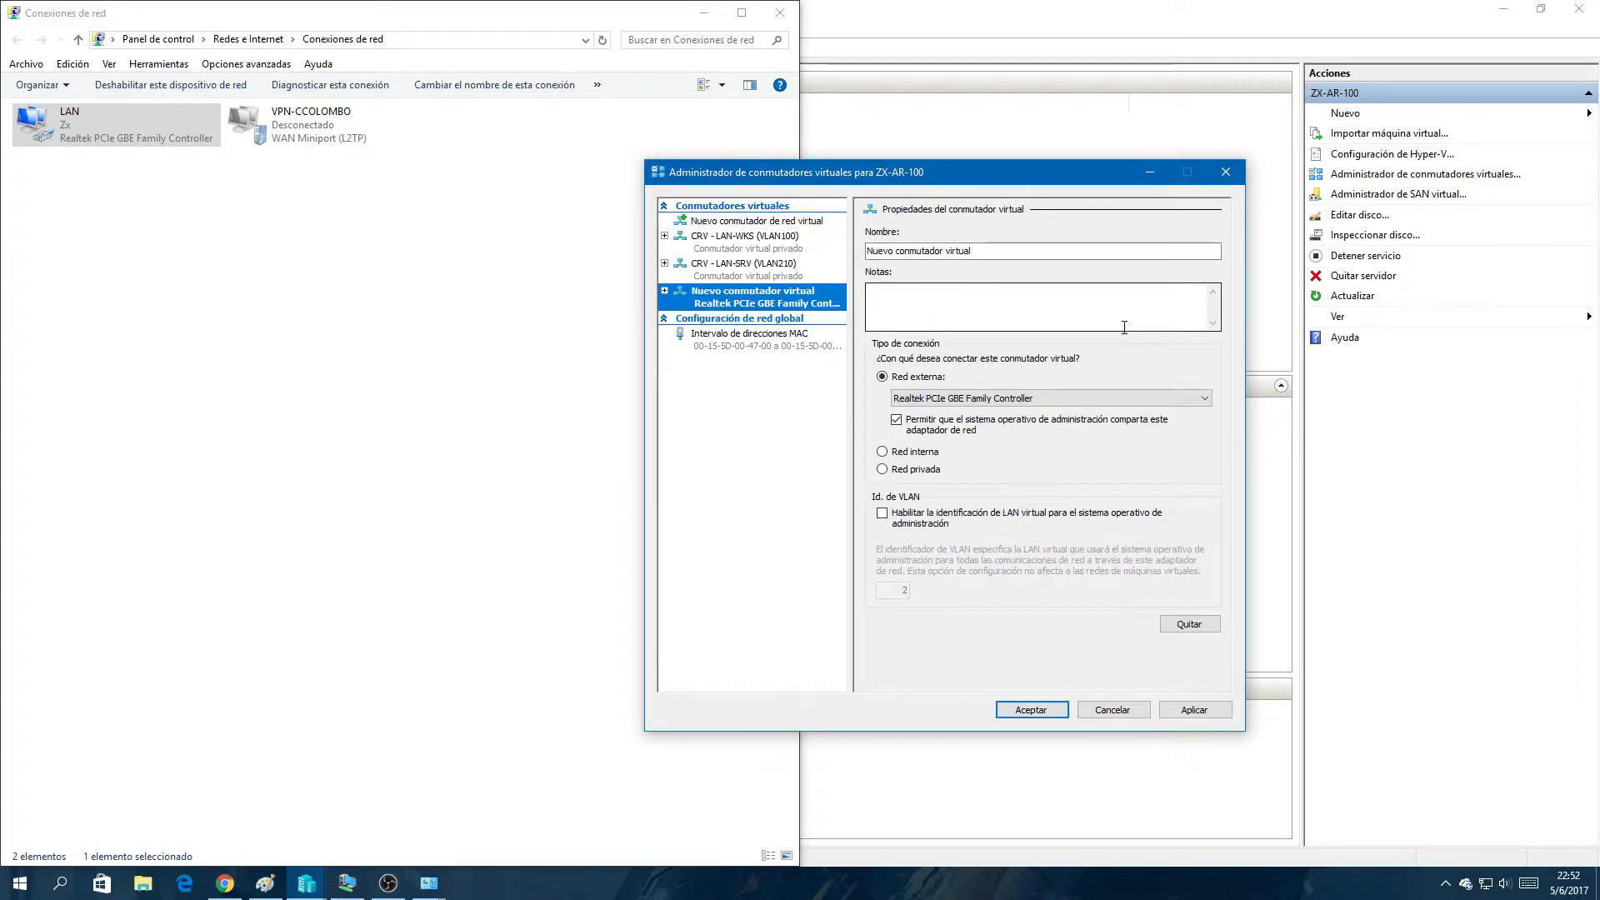
left_click(1038, 398)
left_click(1038, 399)
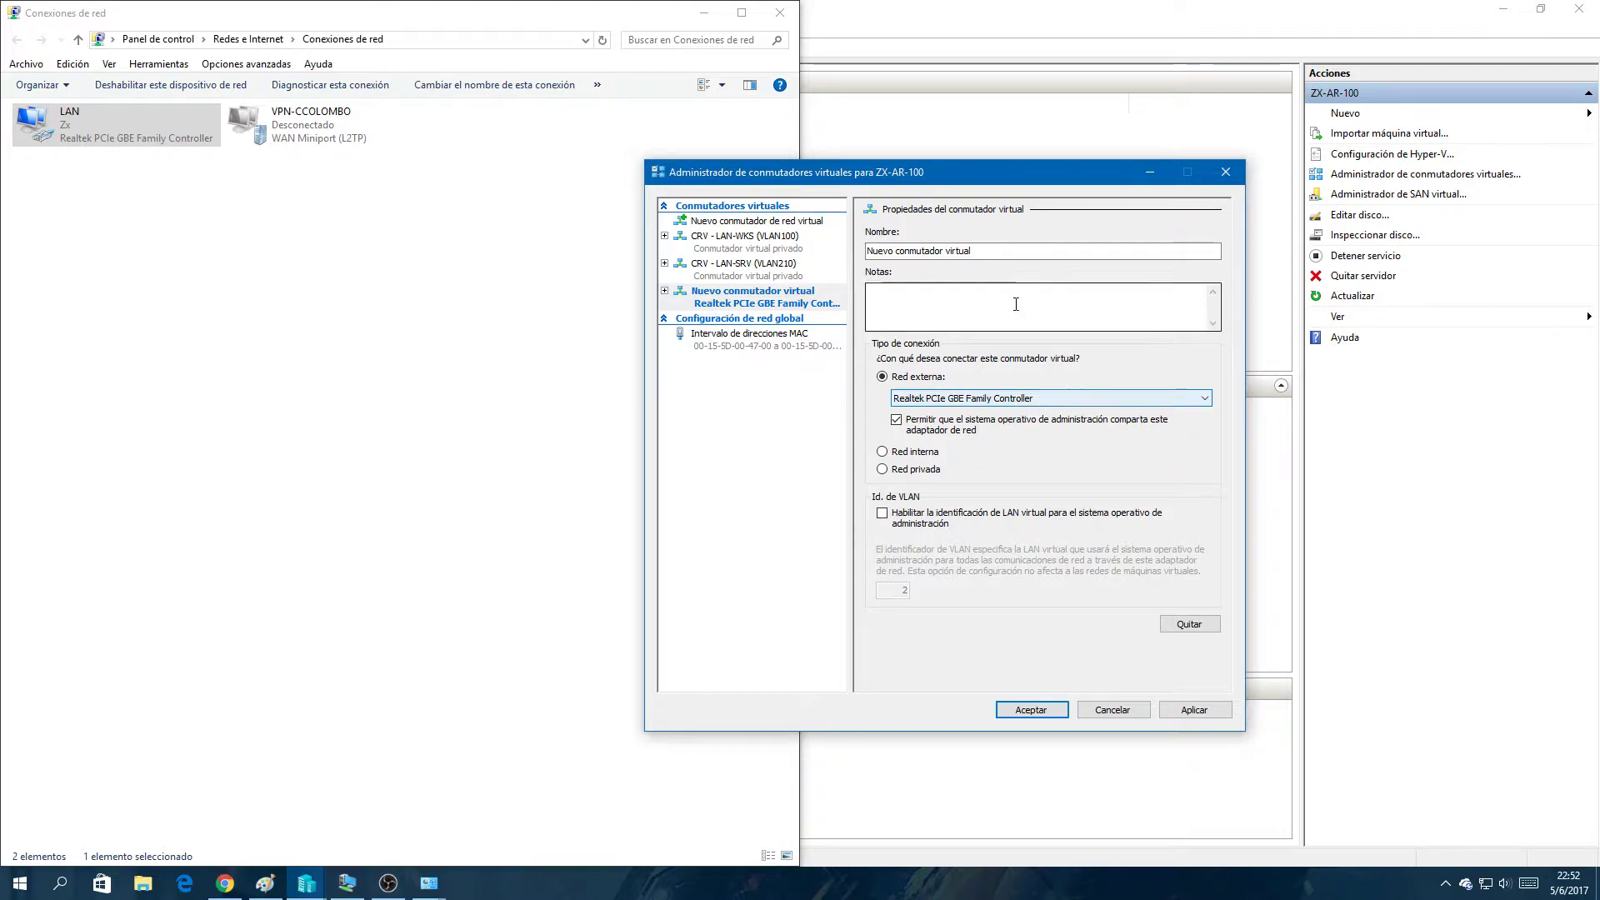
Step: Name the new external switch CRV, apply the network changes and close the virtual switch manager
left_click_drag(1000, 251, 761, 263)
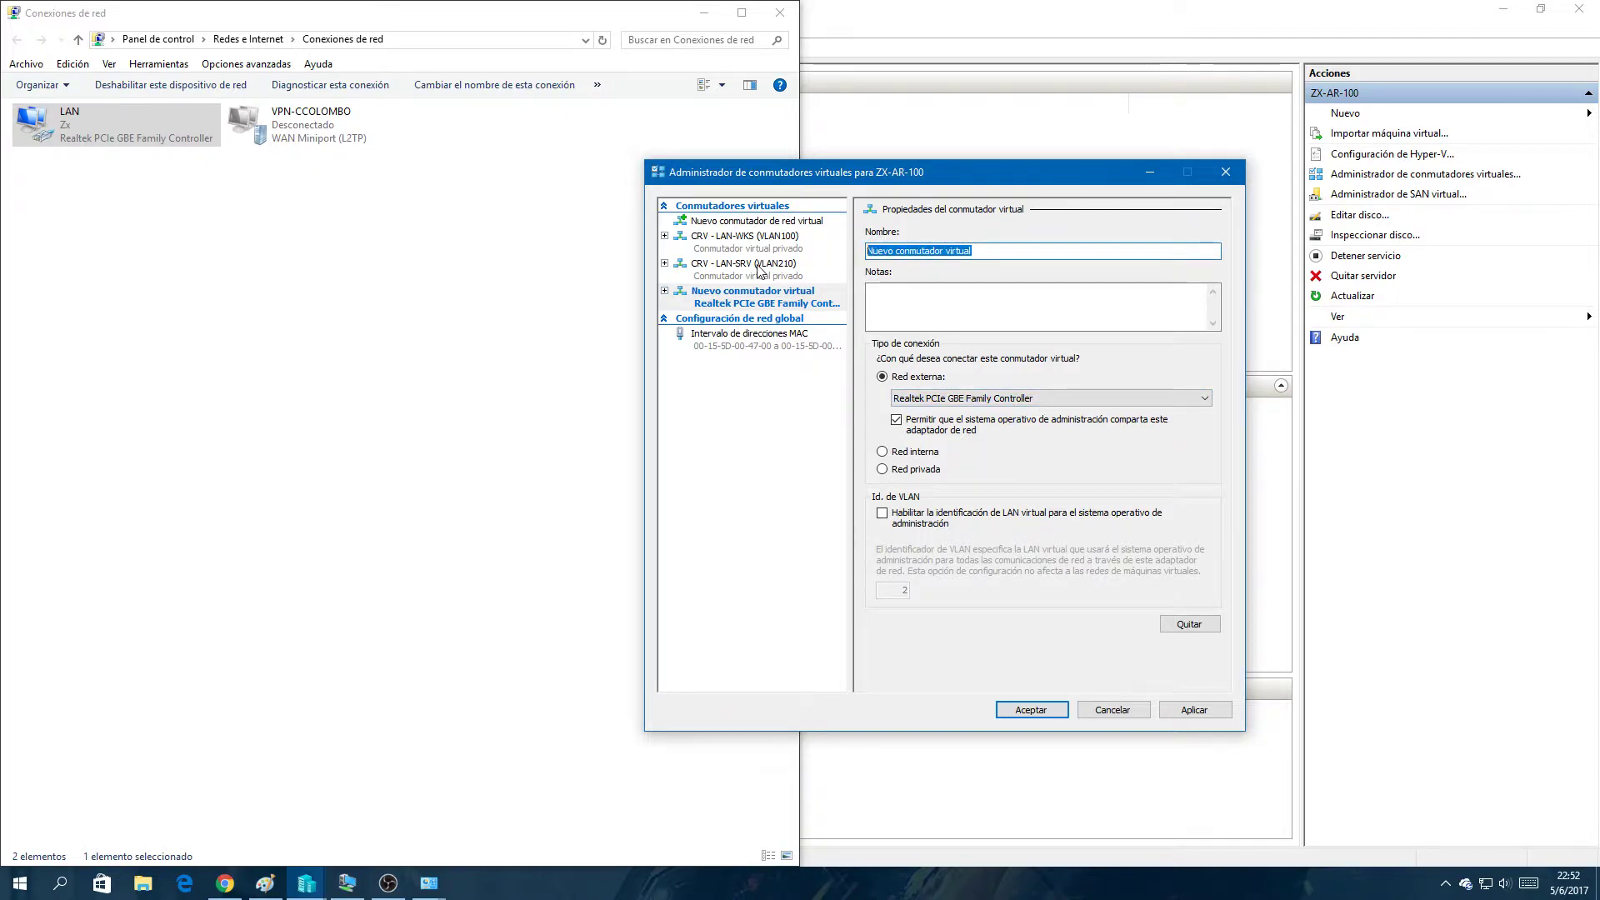
type("CRV")
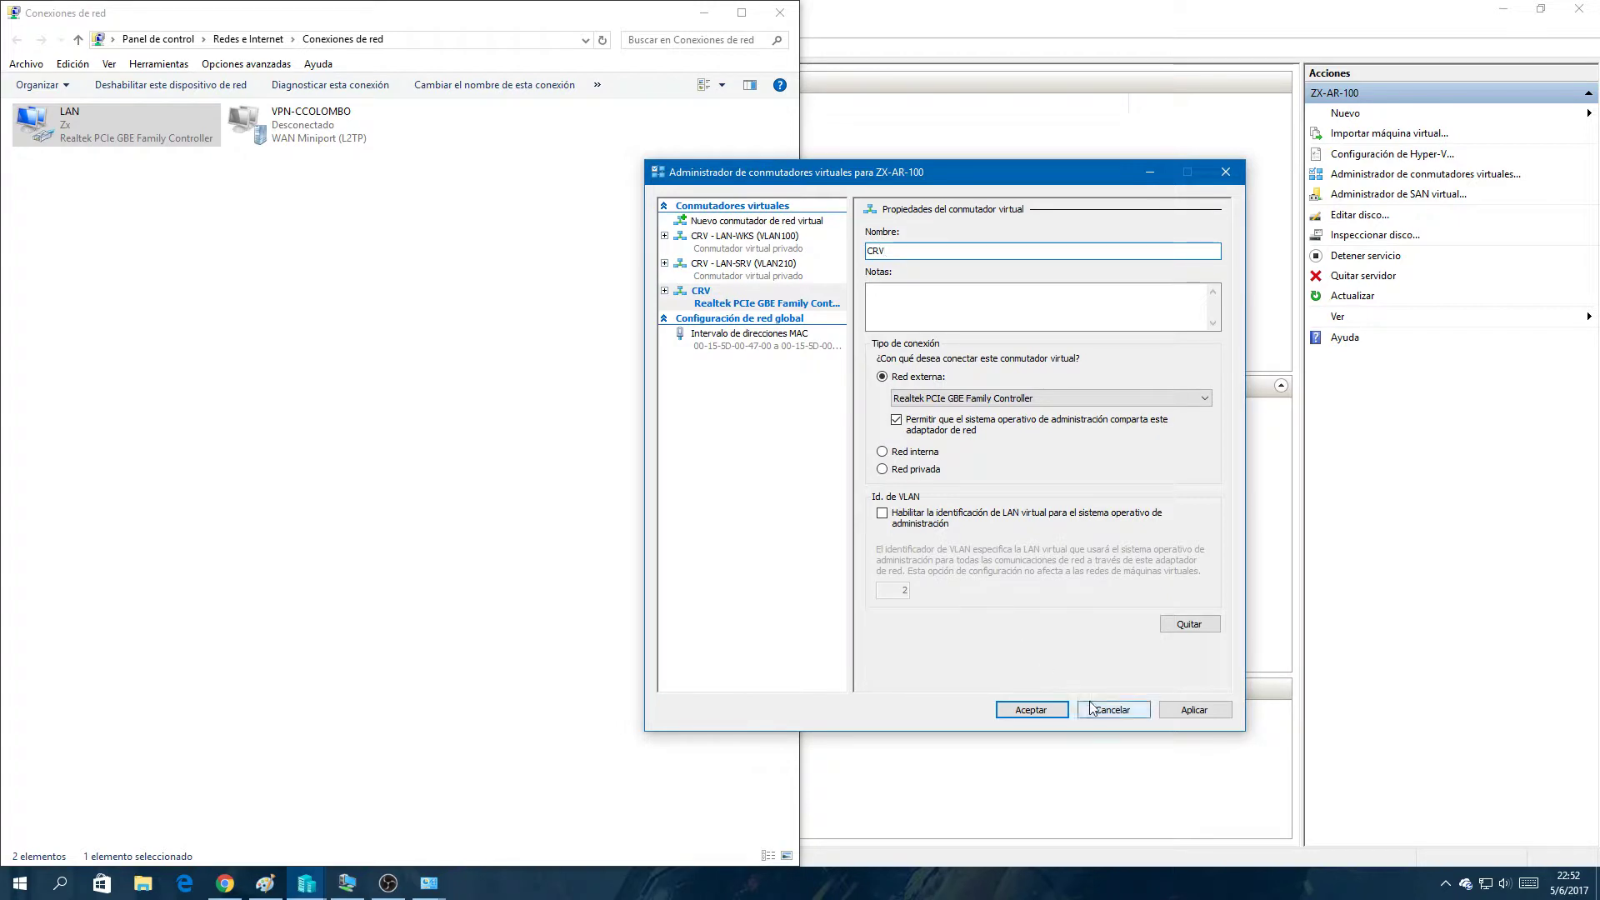
left_click(1180, 706)
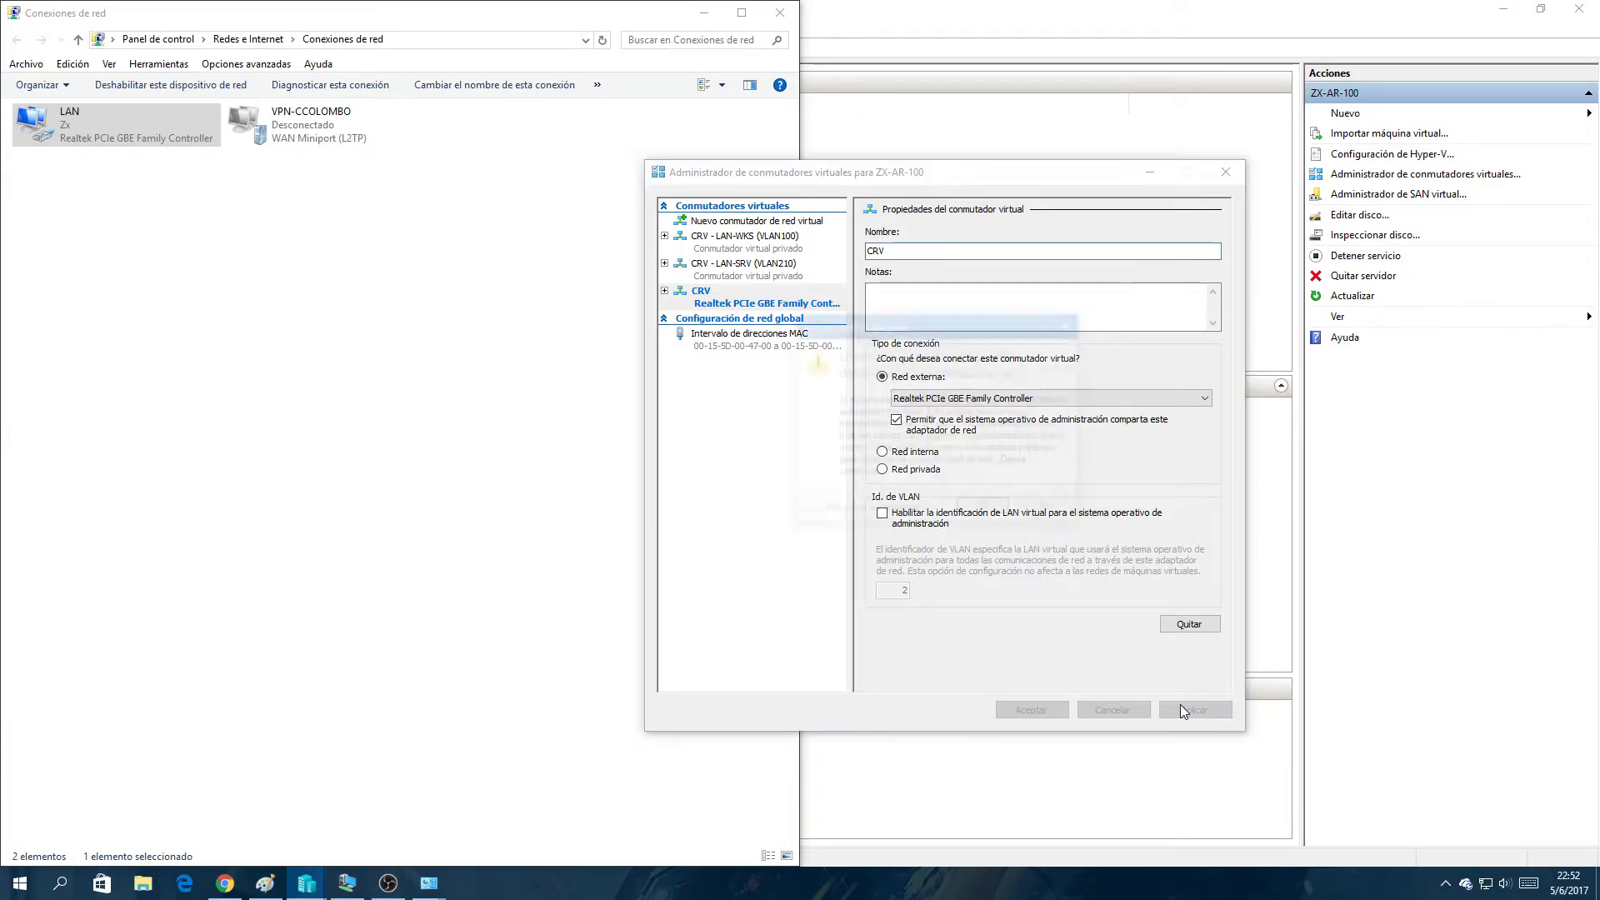
left_click(970, 512)
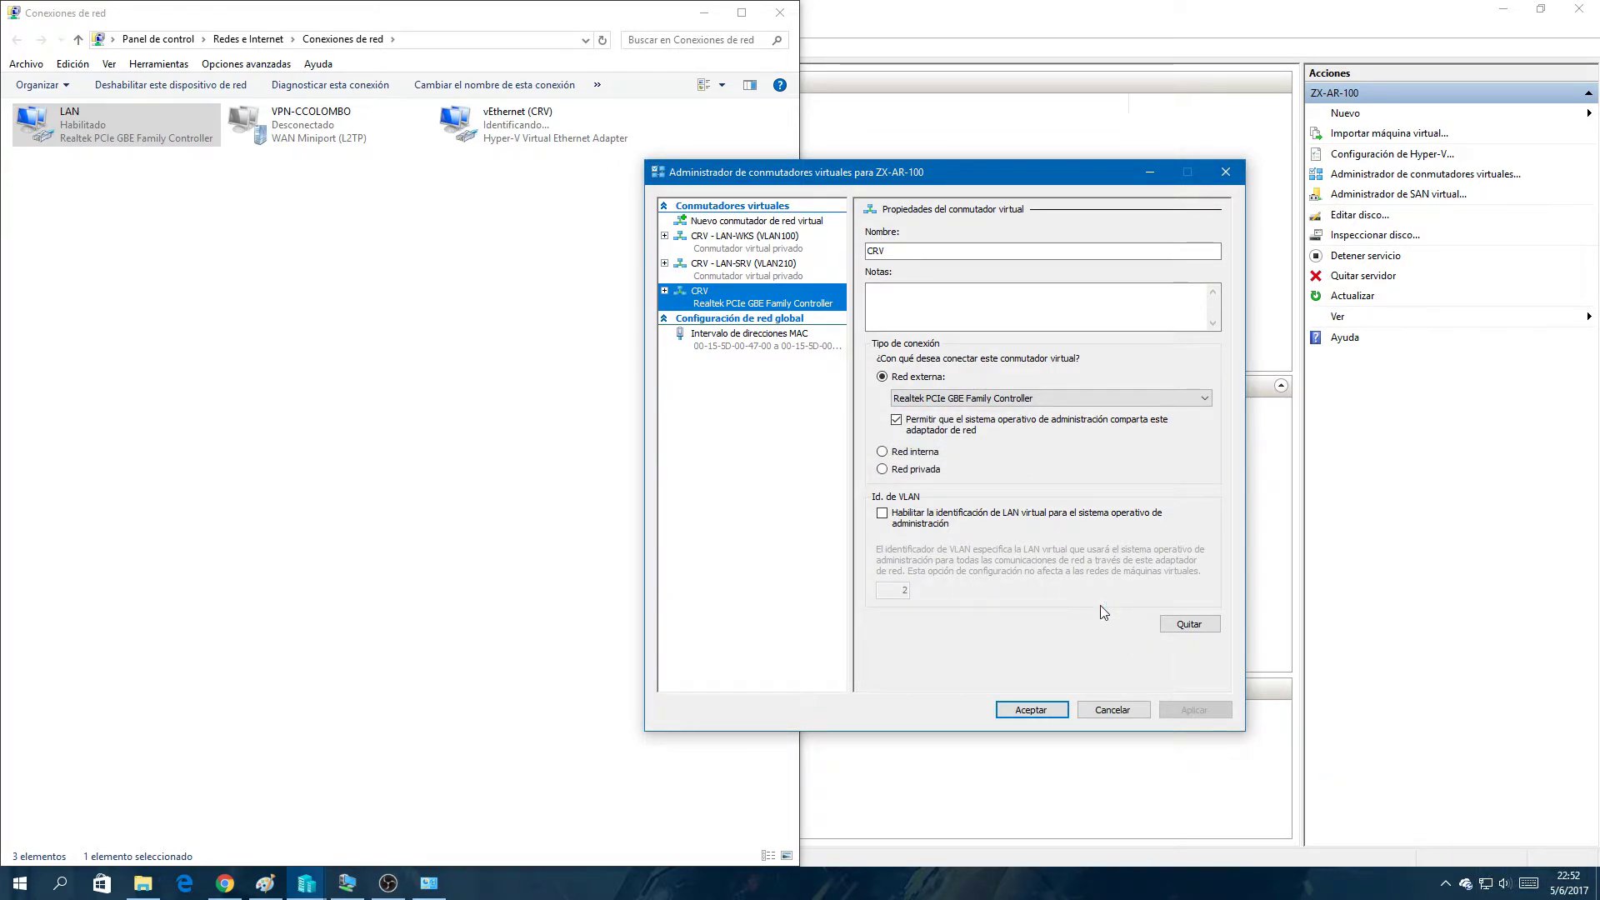
left_click(1041, 708)
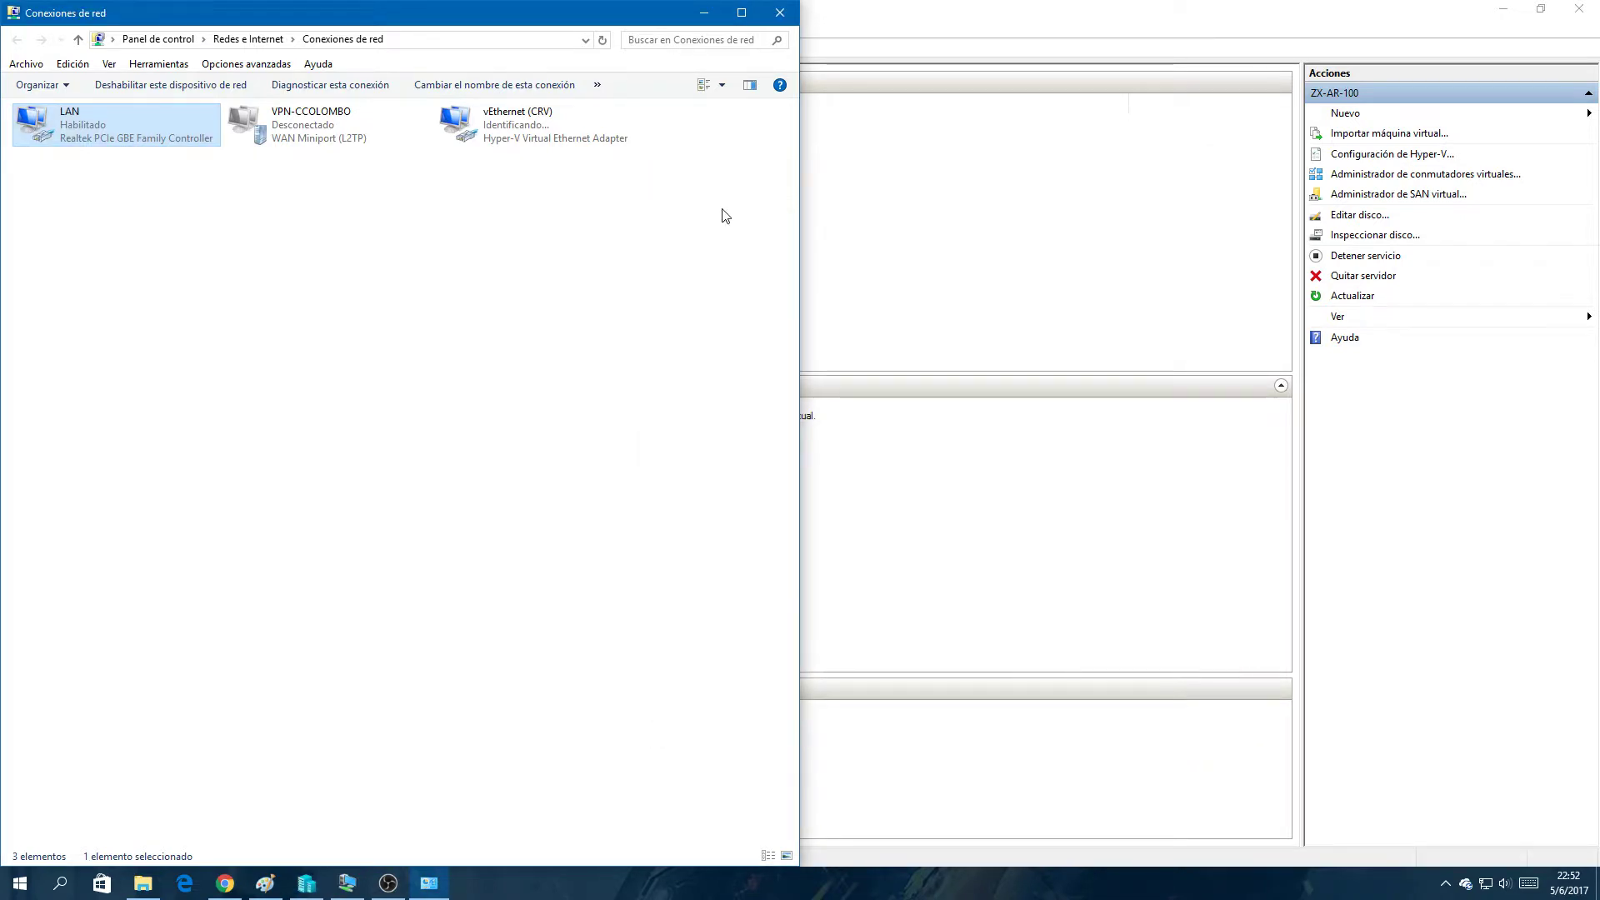
Step: Bring the network connections to the middle of the desktop and examine the vEthernet (CRV) adapter
left_click_drag(653, 12, 1144, 115)
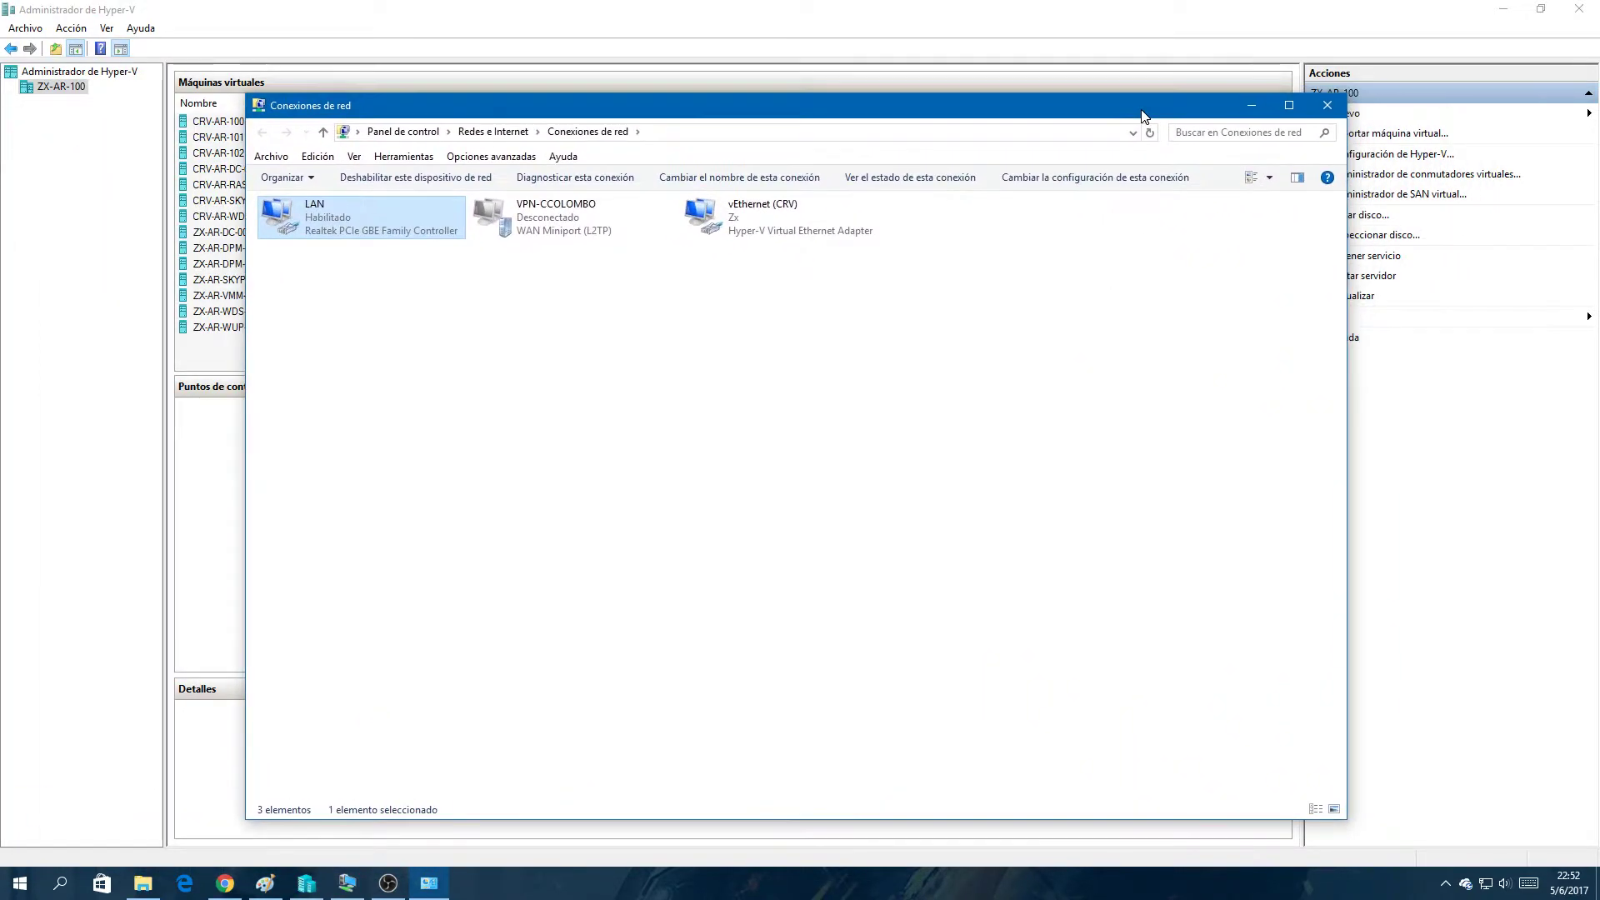
left_click(867, 441)
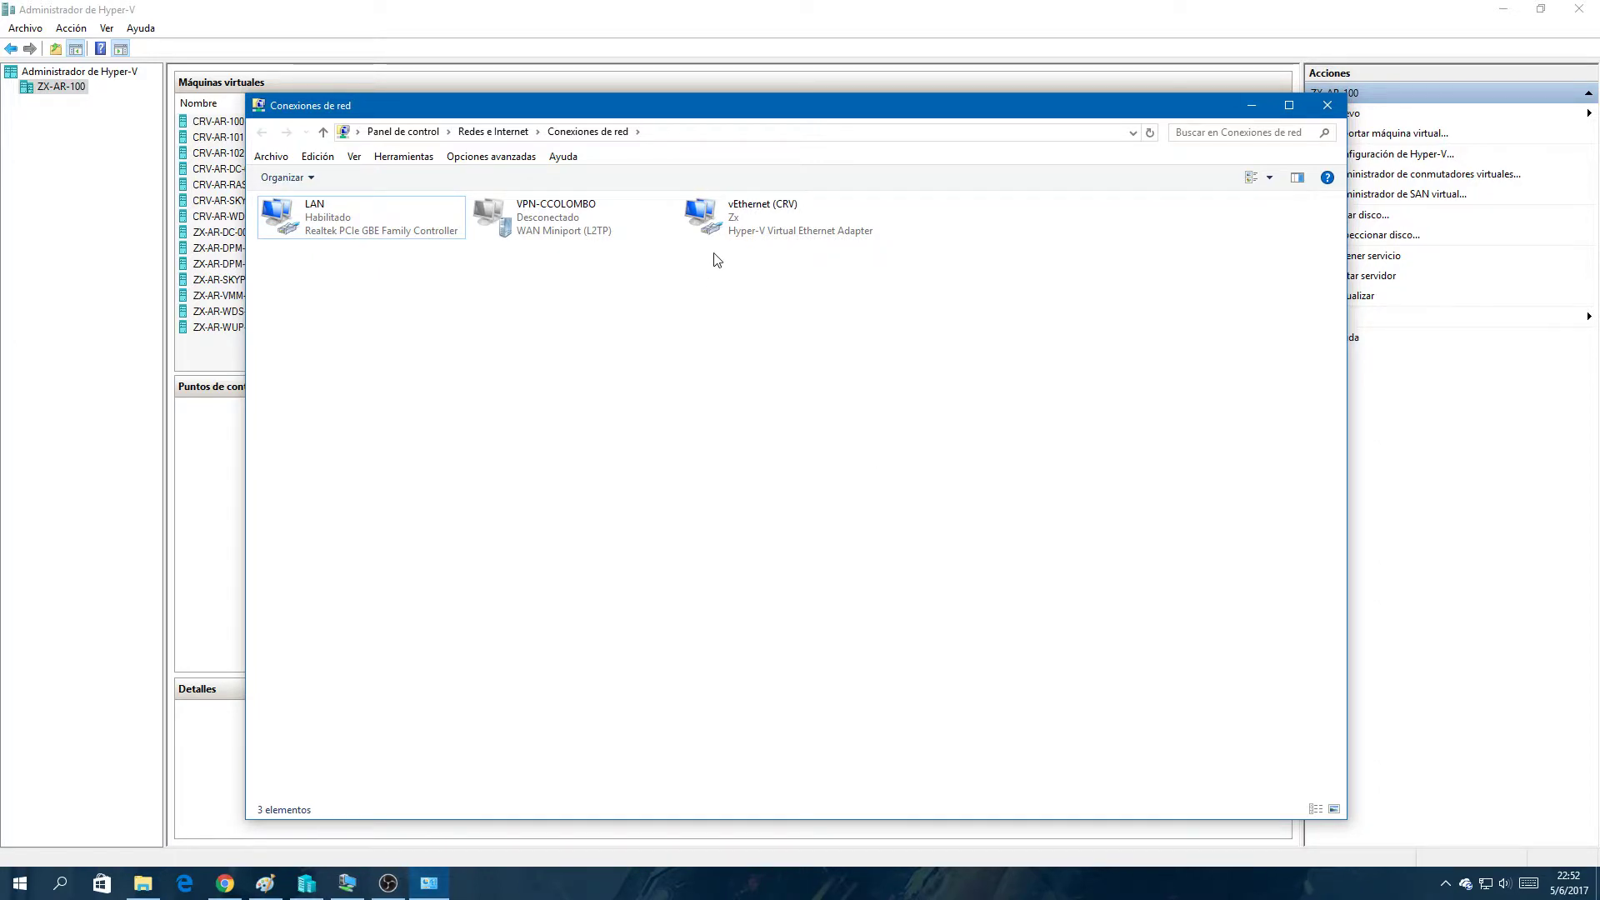
left_click(714, 230)
left_click_drag(845, 356, 704, 290)
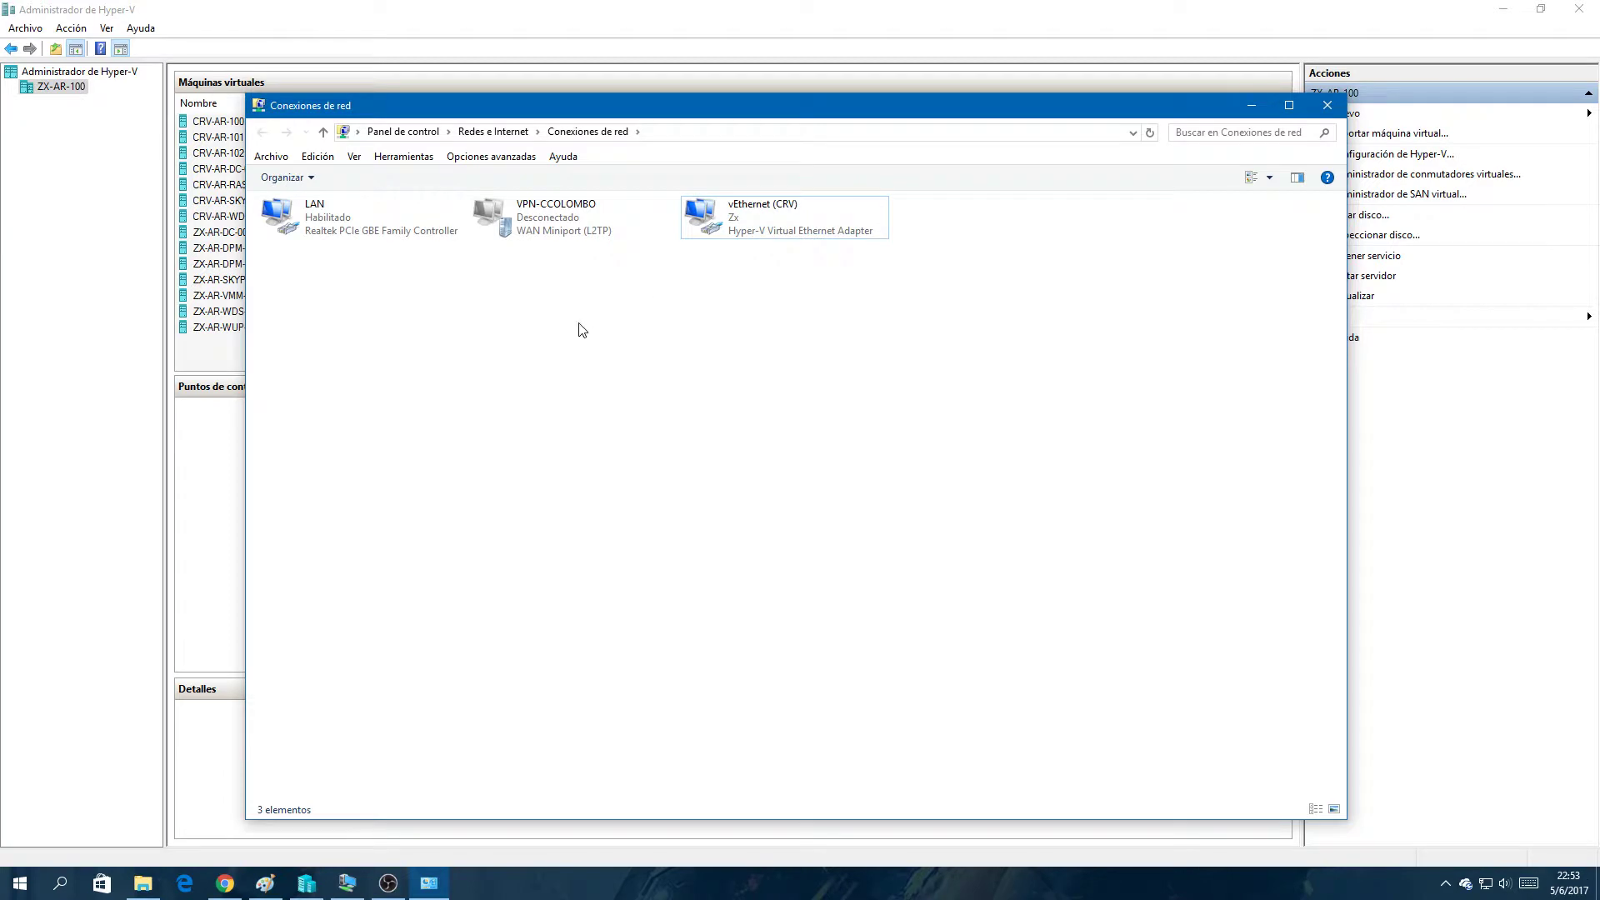
Step: Inspect which protocols the physical LAN adapter uses, including TCP/IPv4, and close its properties
left_click(312, 239)
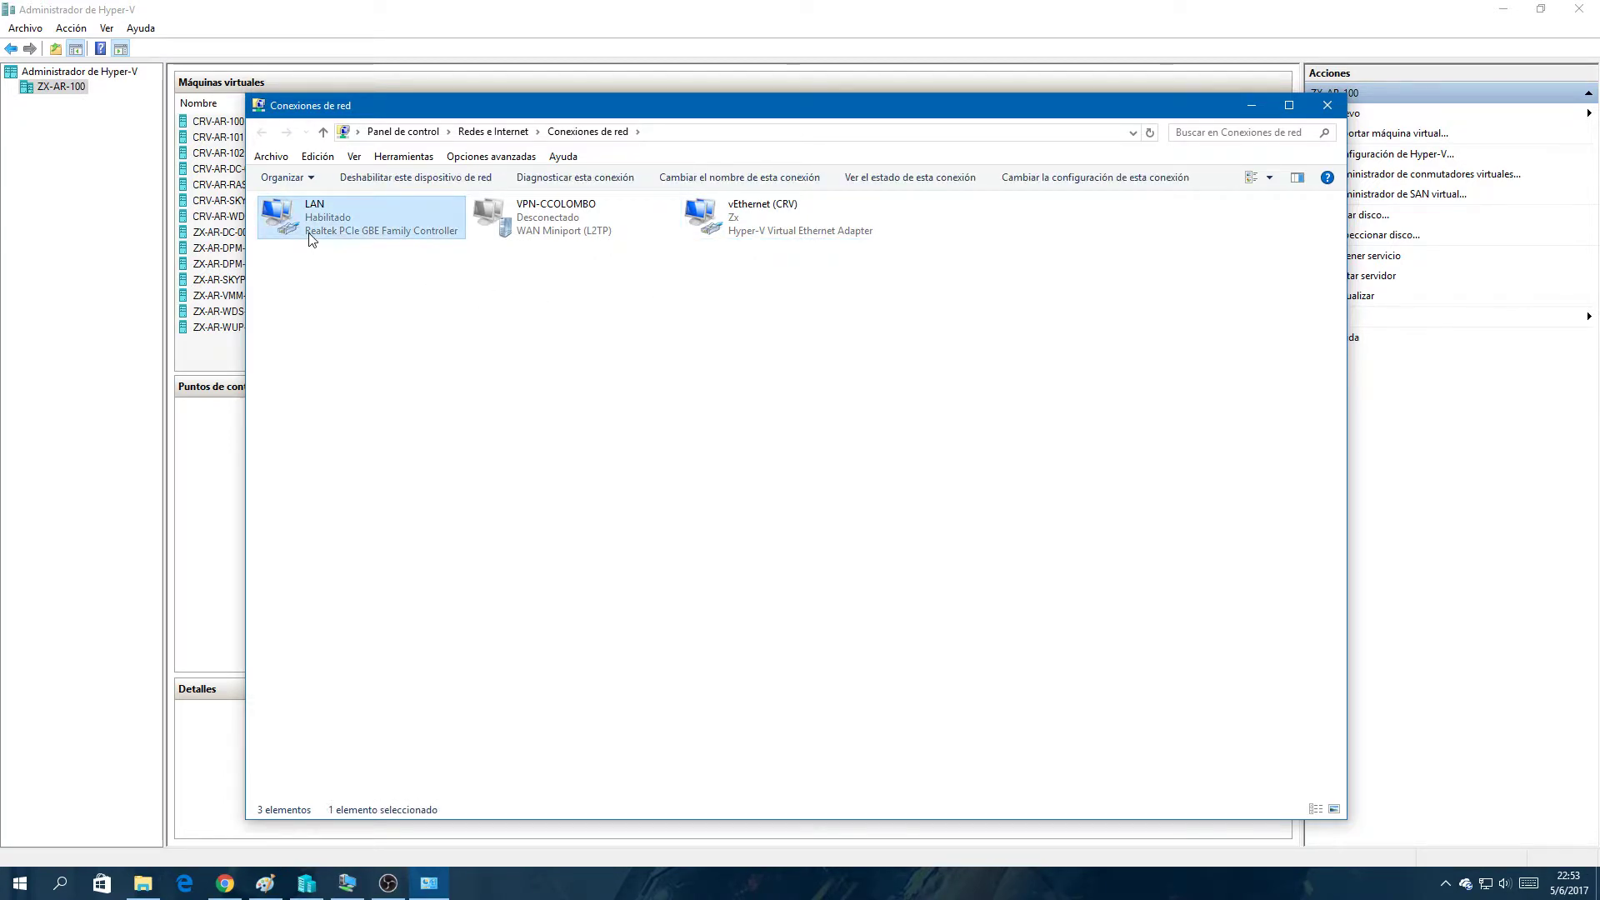
right_click(312, 238)
left_click(366, 392)
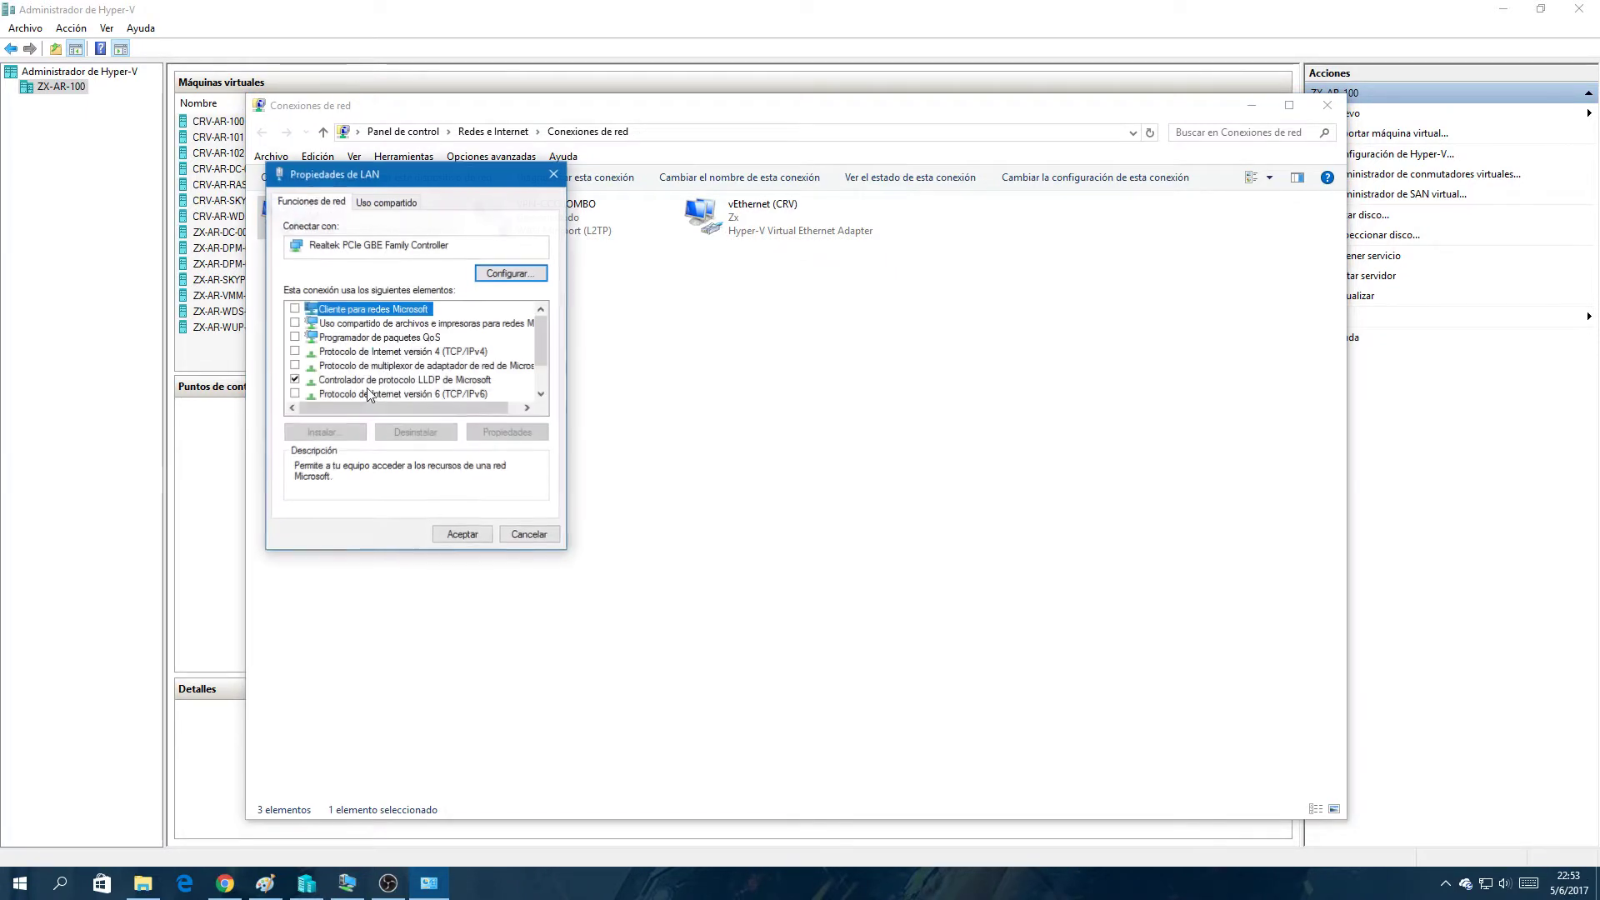
left_click(427, 354)
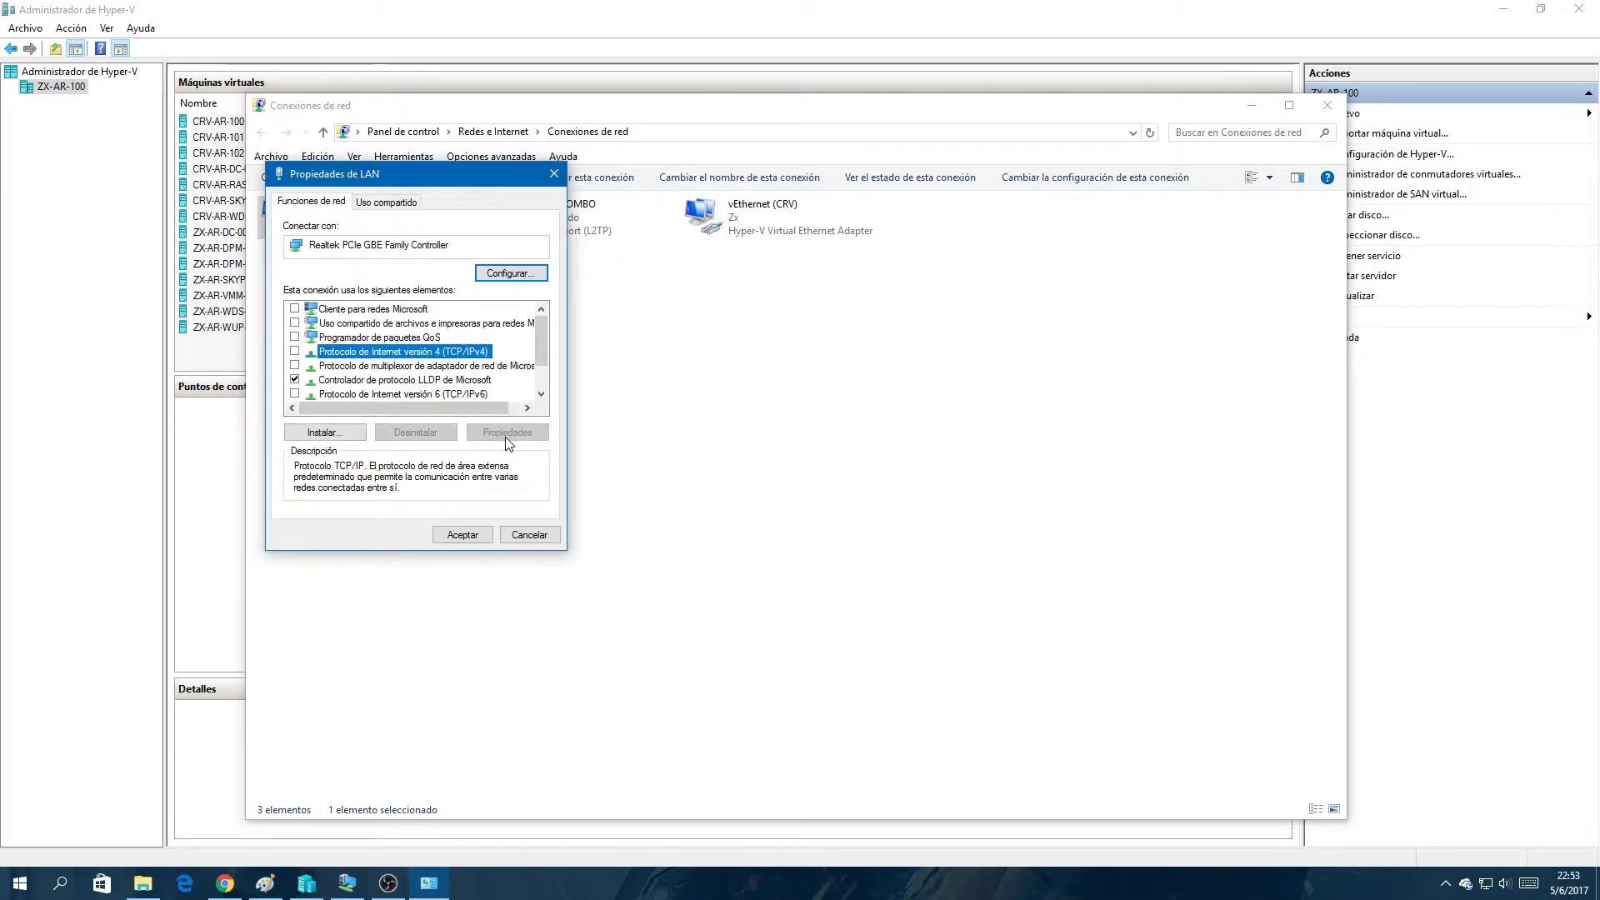
left_click(553, 174)
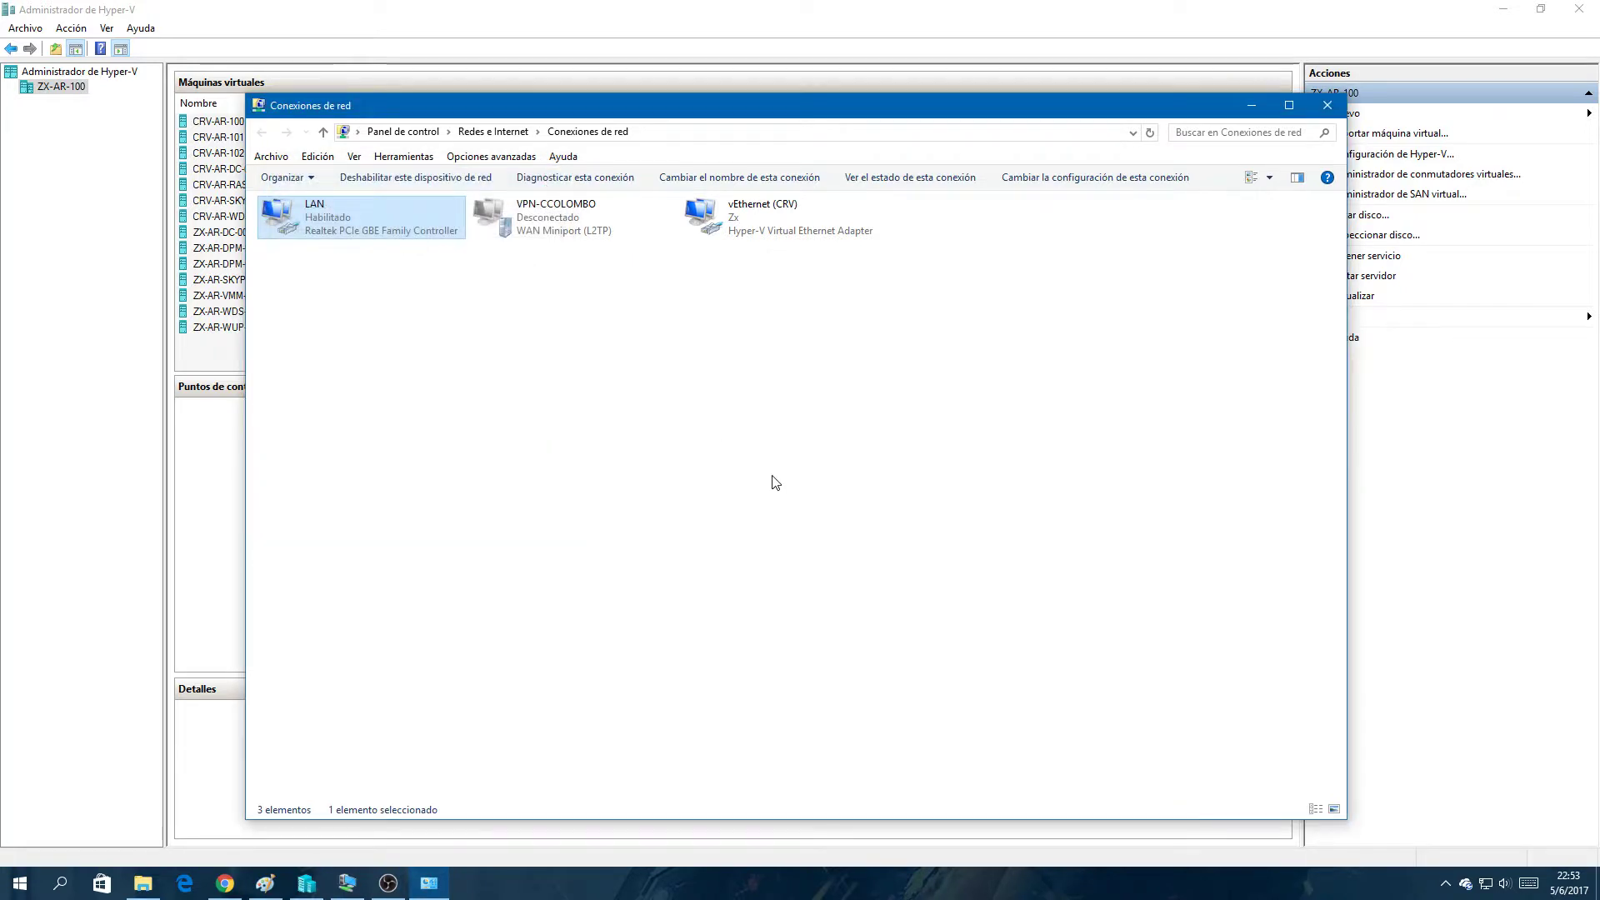
Step: Inspect the TCP/IPv4 settings of the vEthernet (CRV) adapter and close its properties without changing them
right_click(714, 215)
left_click(768, 373)
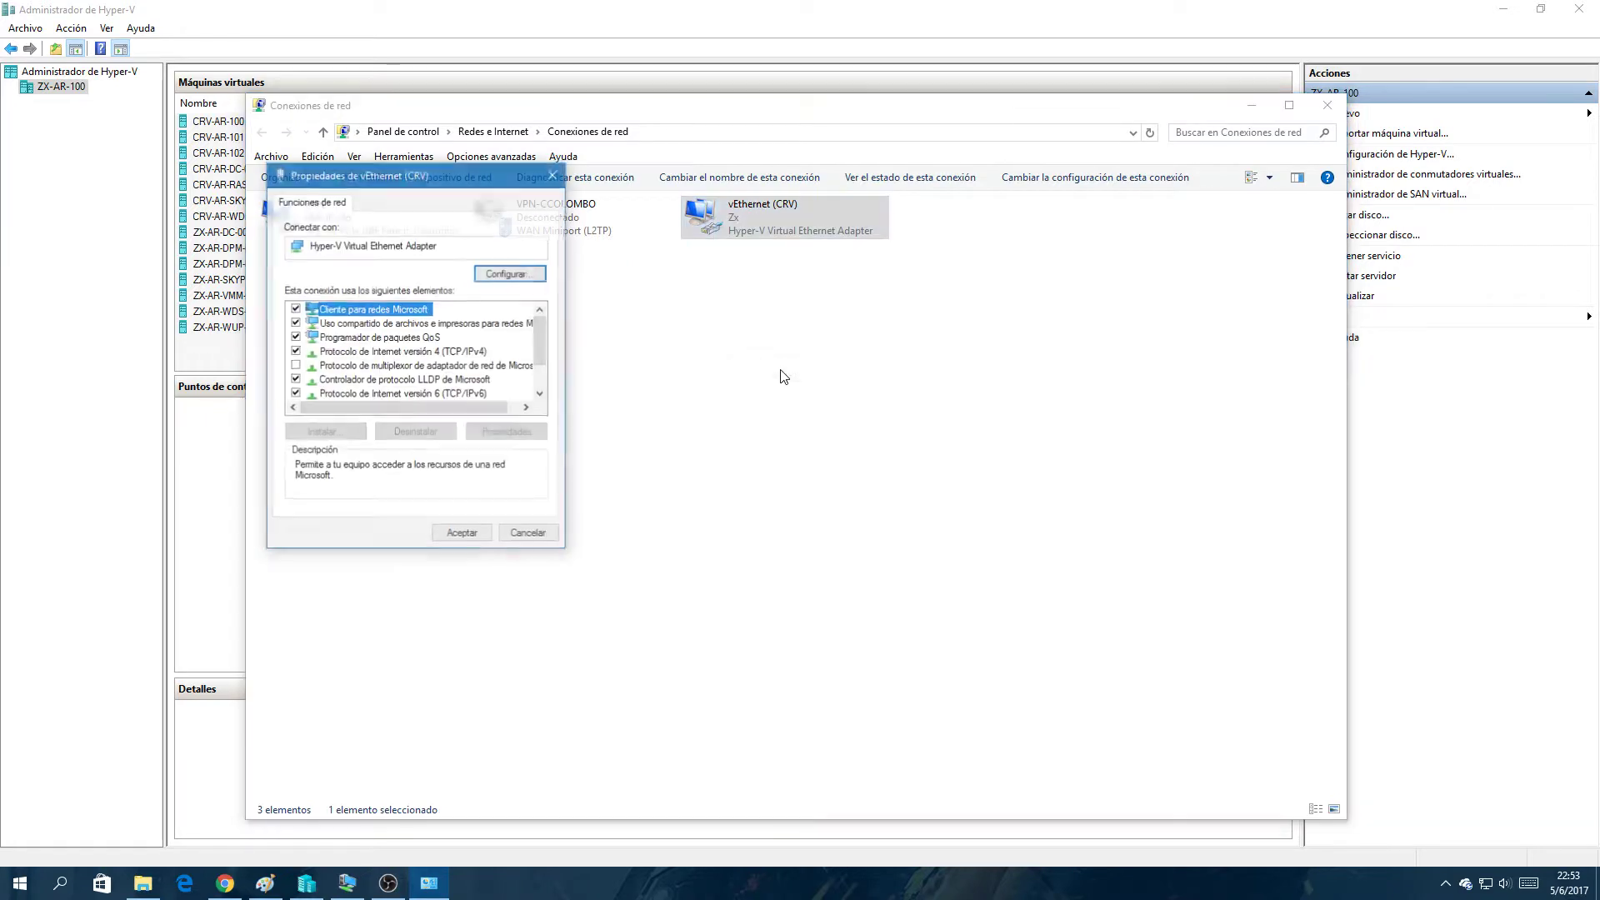
left_click(404, 352)
left_click(490, 432)
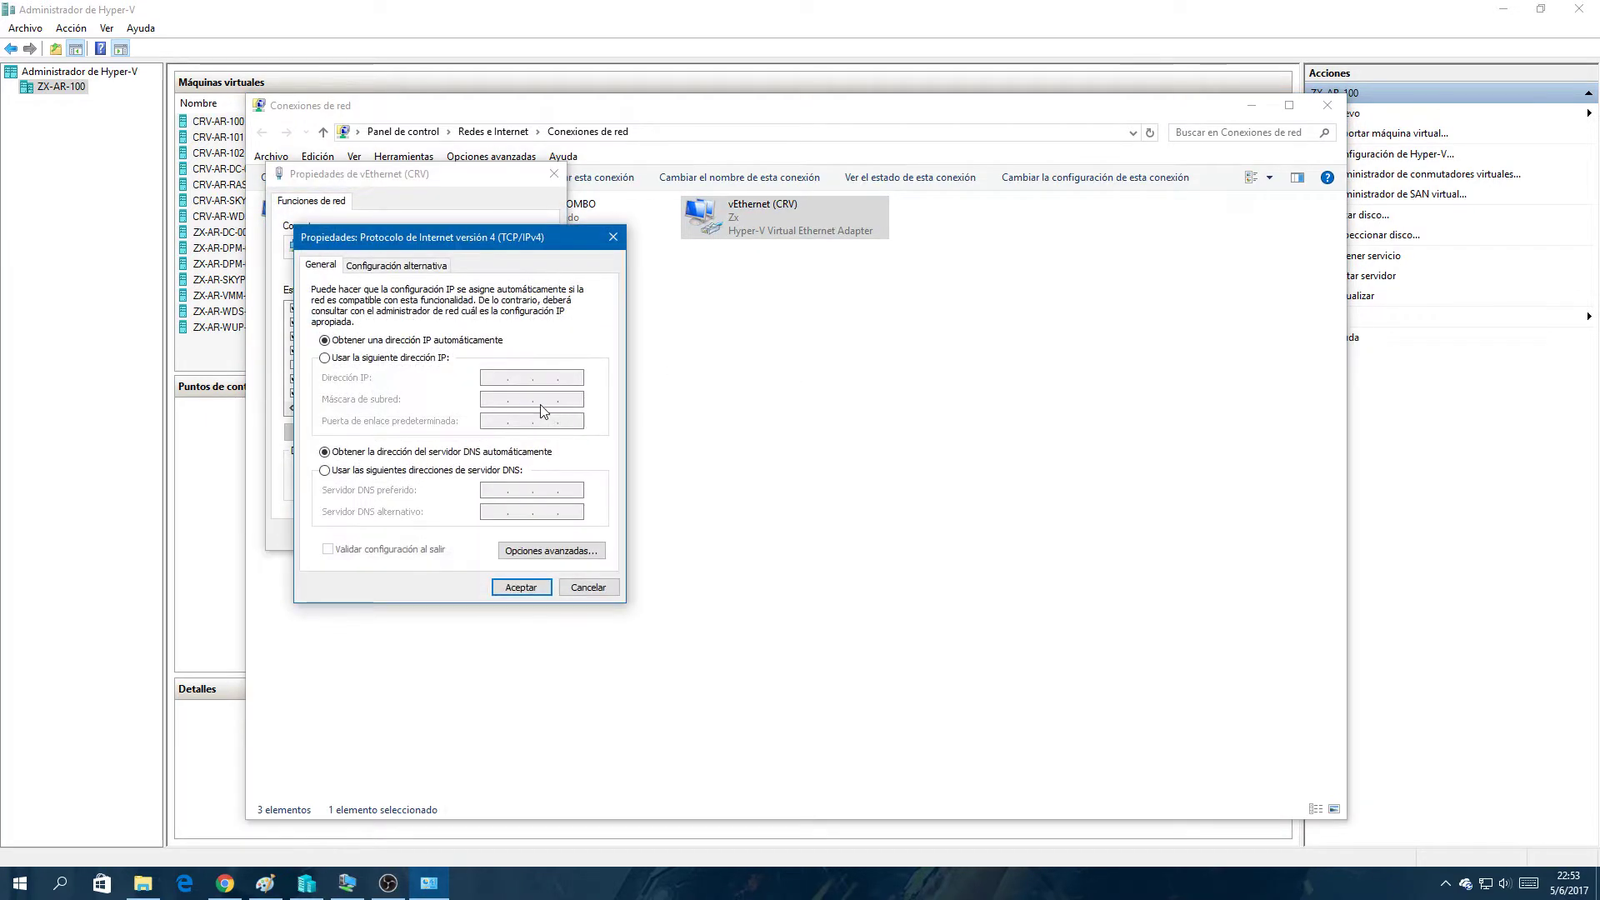
left_click(606, 241)
left_click(554, 174)
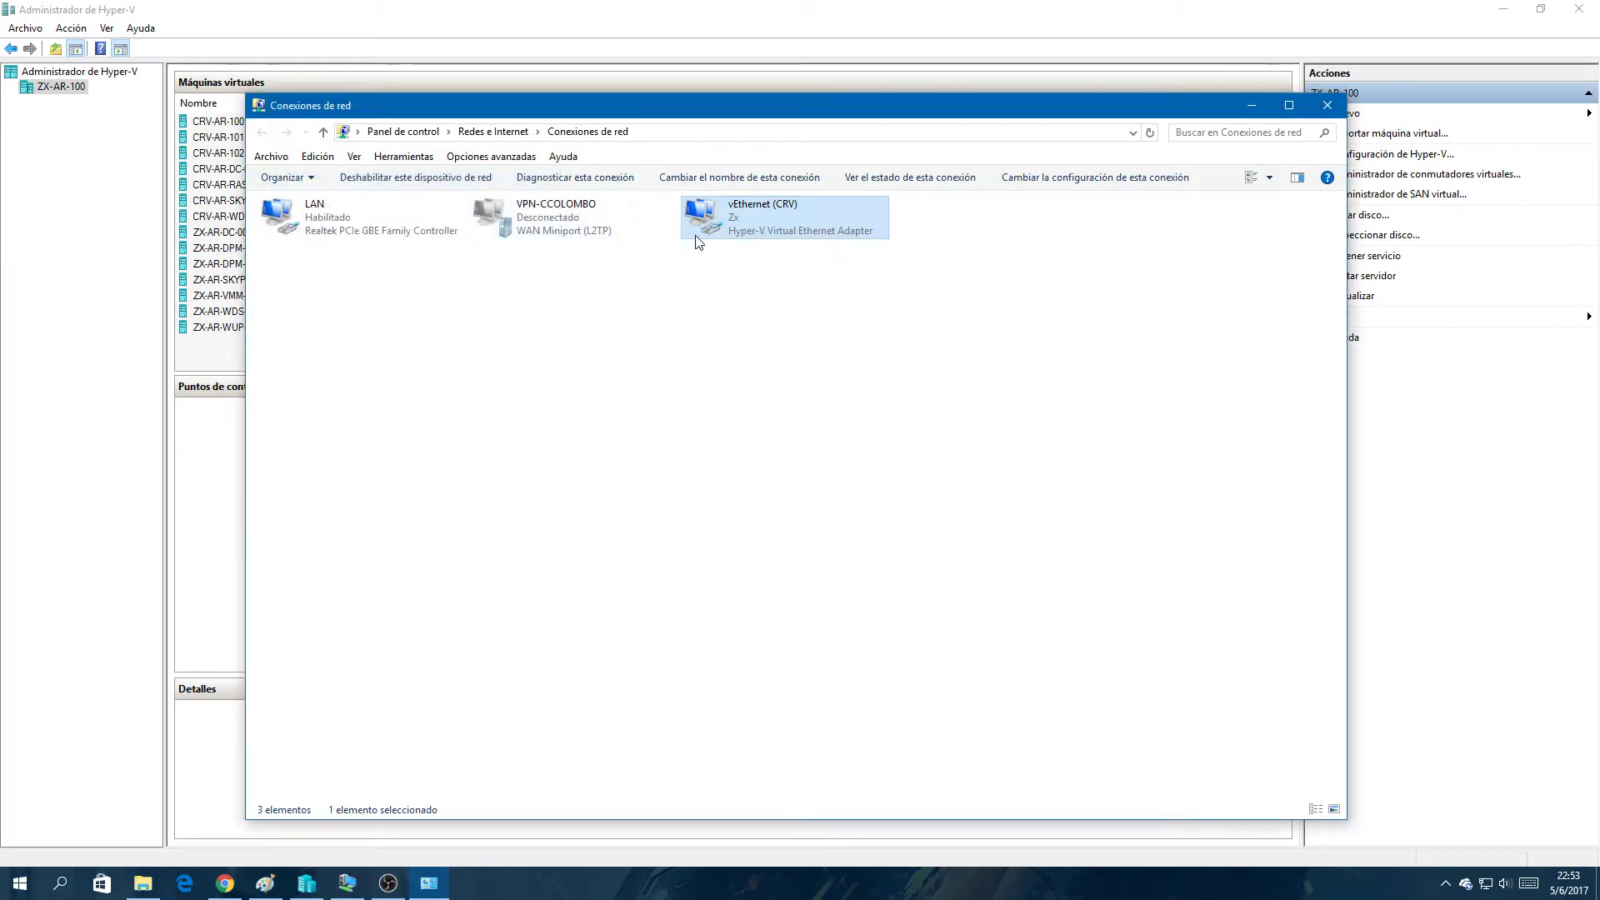
Step: Check the vEthernet (CRV) connection status and its detailed IPv4 address information, closing both windows
right_click(700, 237)
left_click(742, 269)
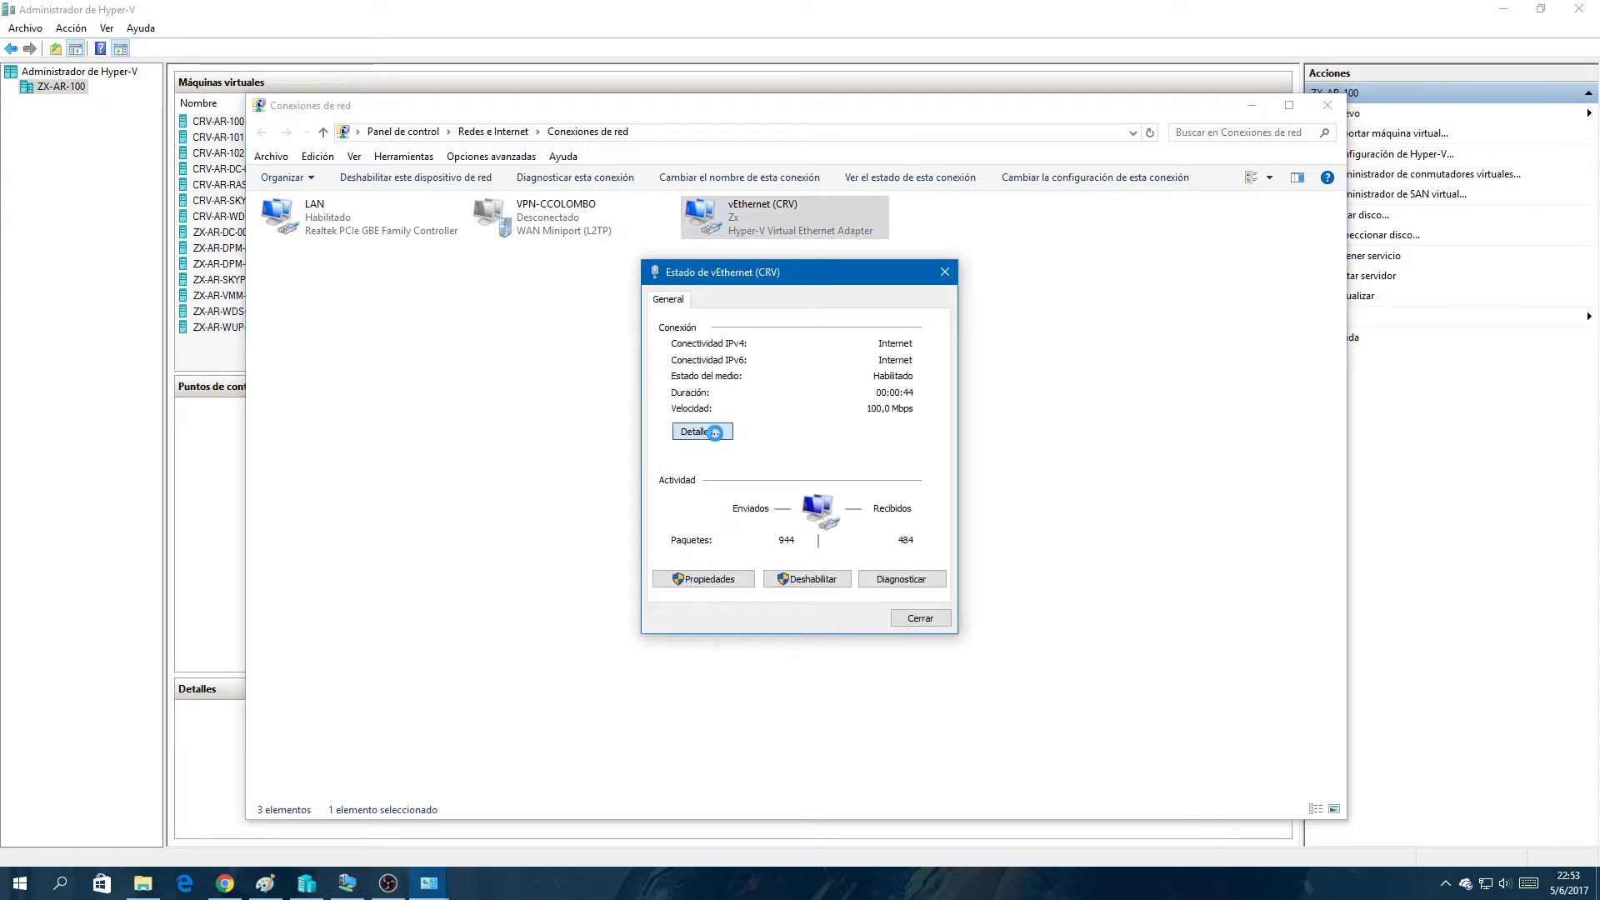
left_click(704, 431)
left_click(774, 406)
left_click(792, 421)
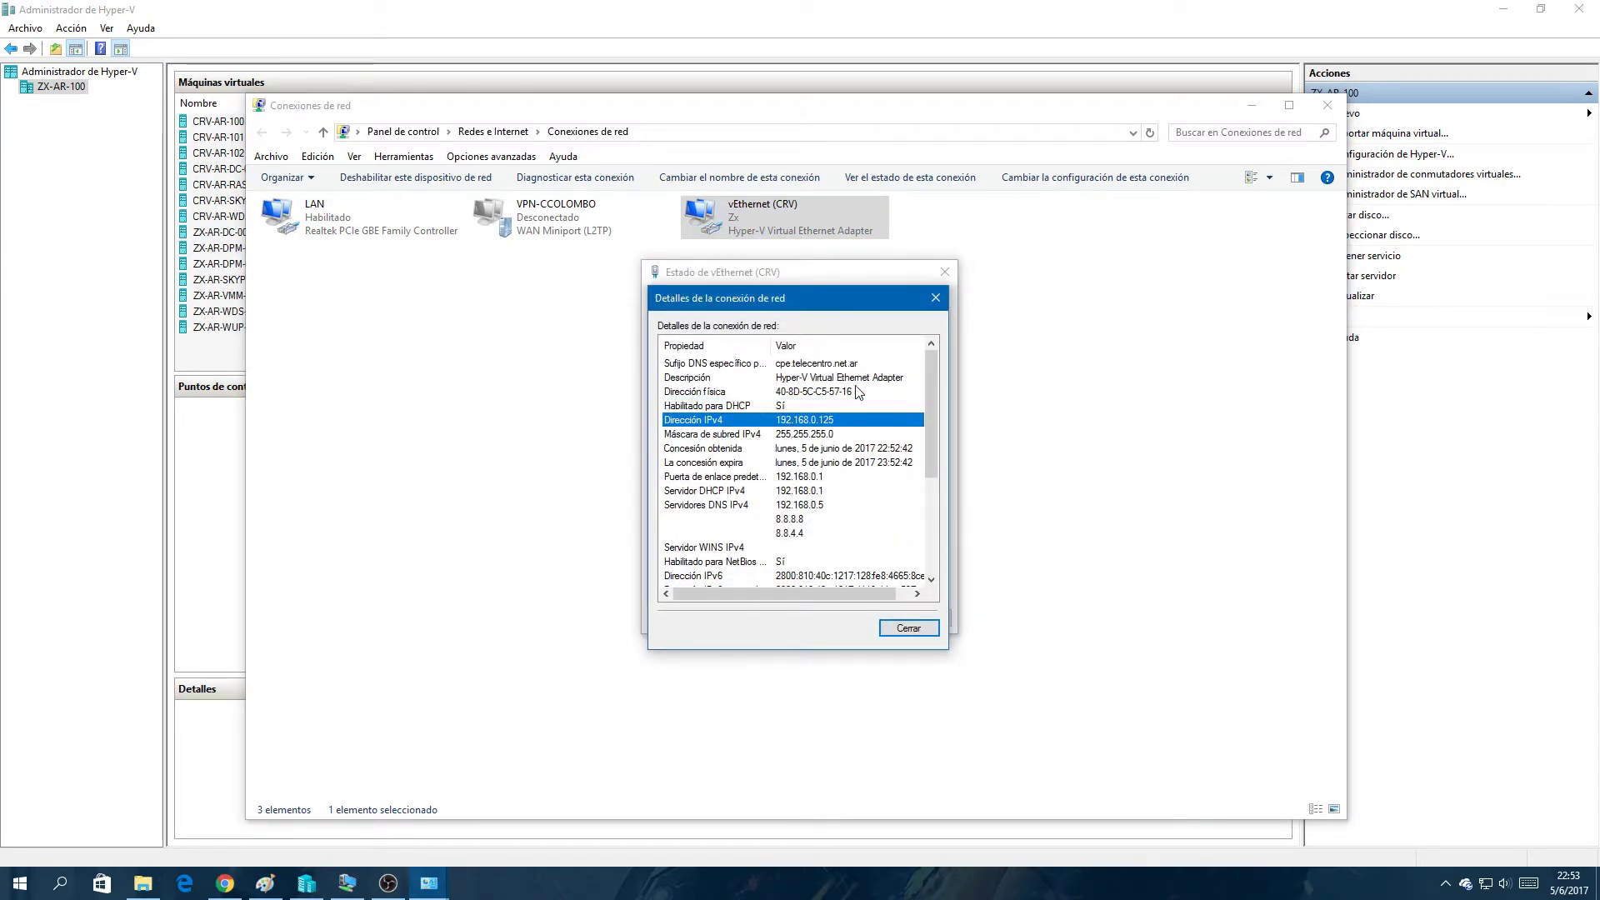
left_click(931, 303)
left_click(908, 628)
Step: Reopen the vEthernet (CRV) adapter's properties and close them without changes
right_click(790, 222)
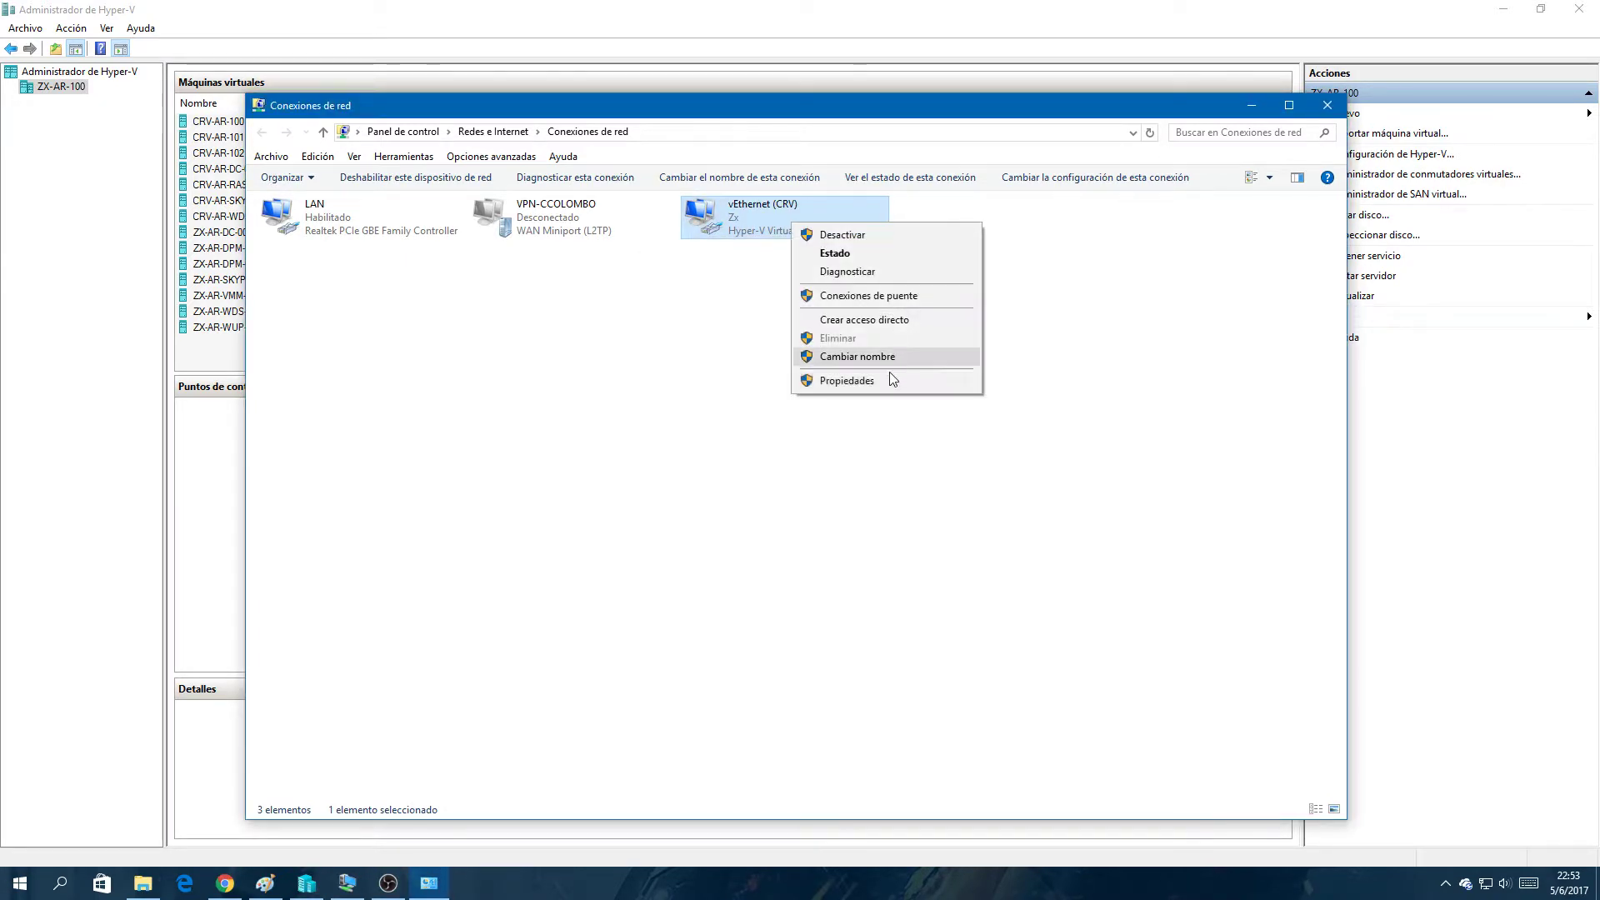
left_click(844, 381)
left_click(557, 172)
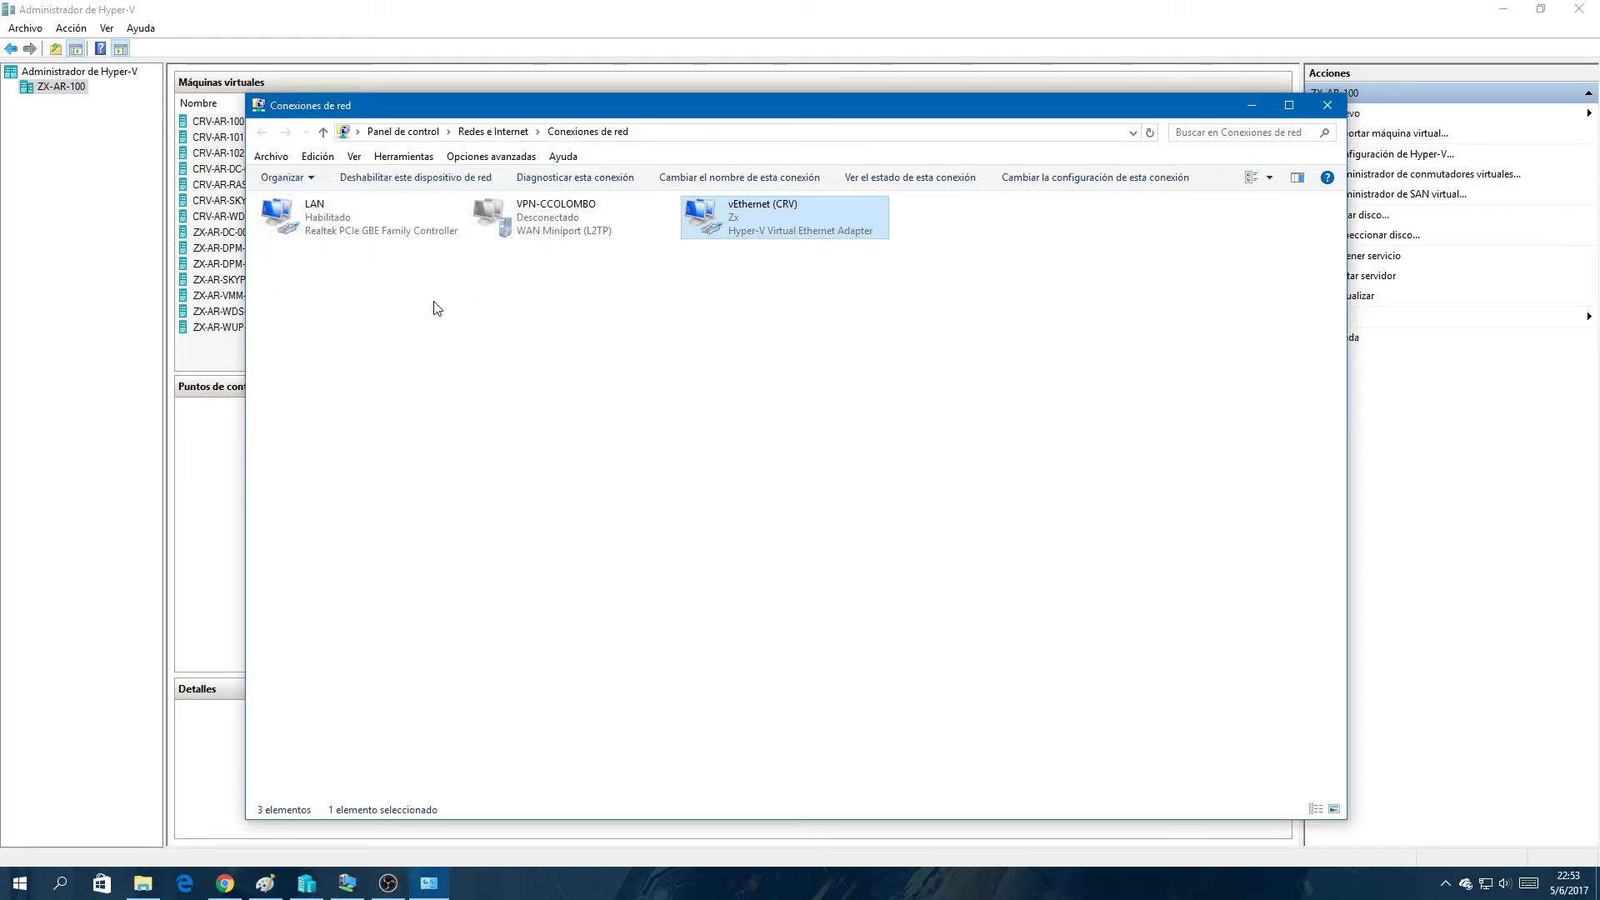
left_click_drag(430, 324, 326, 327)
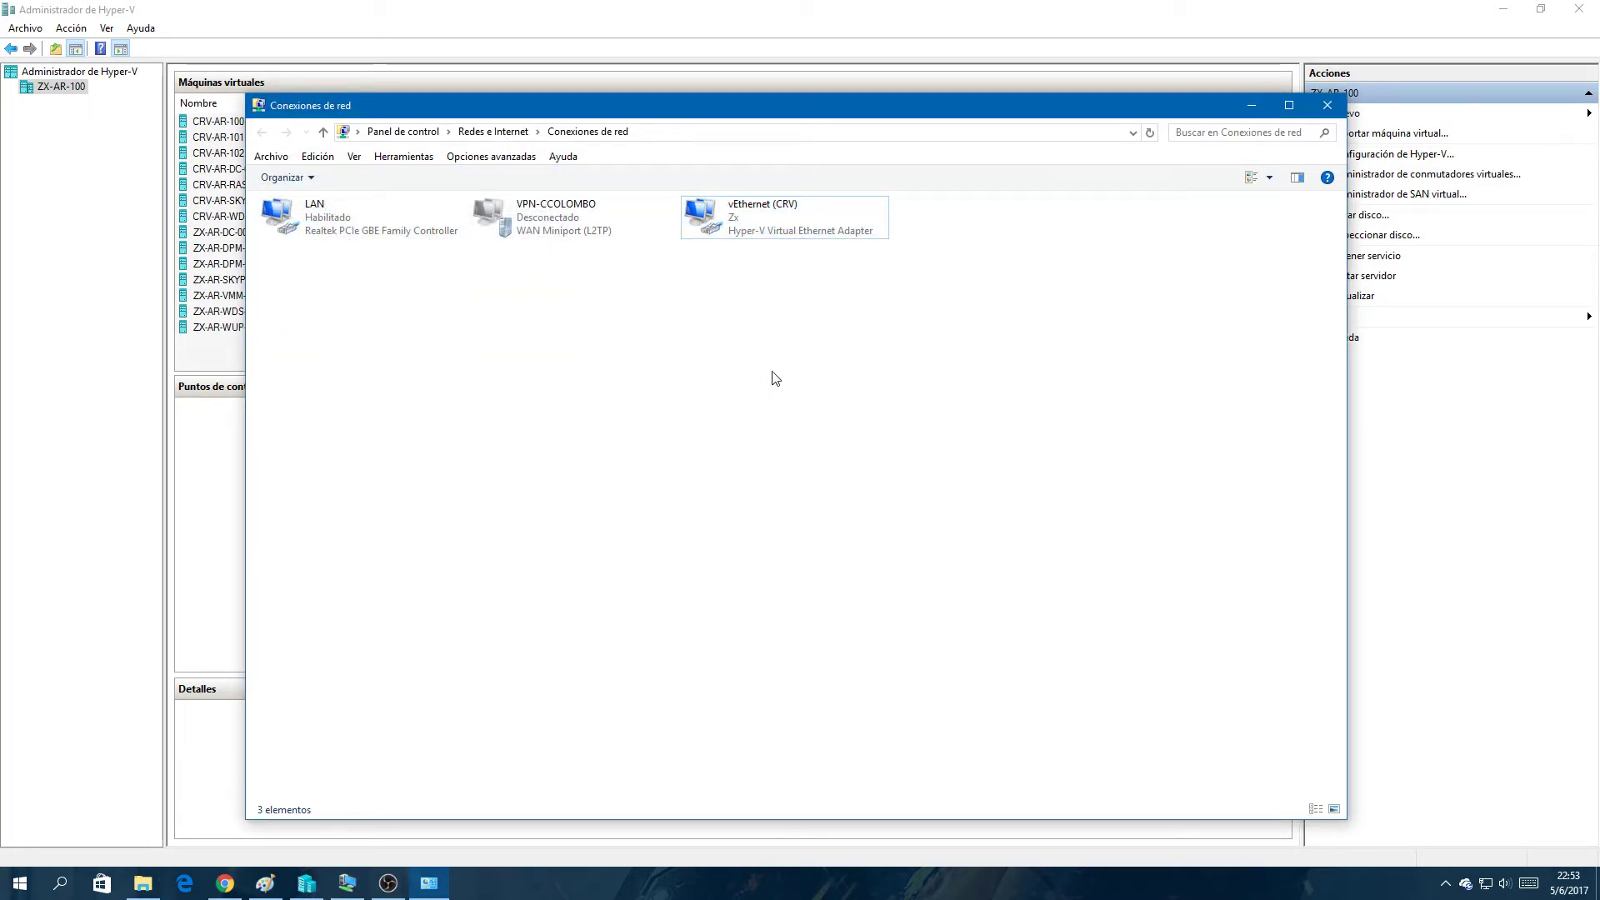
left_click_drag(861, 350, 679, 210)
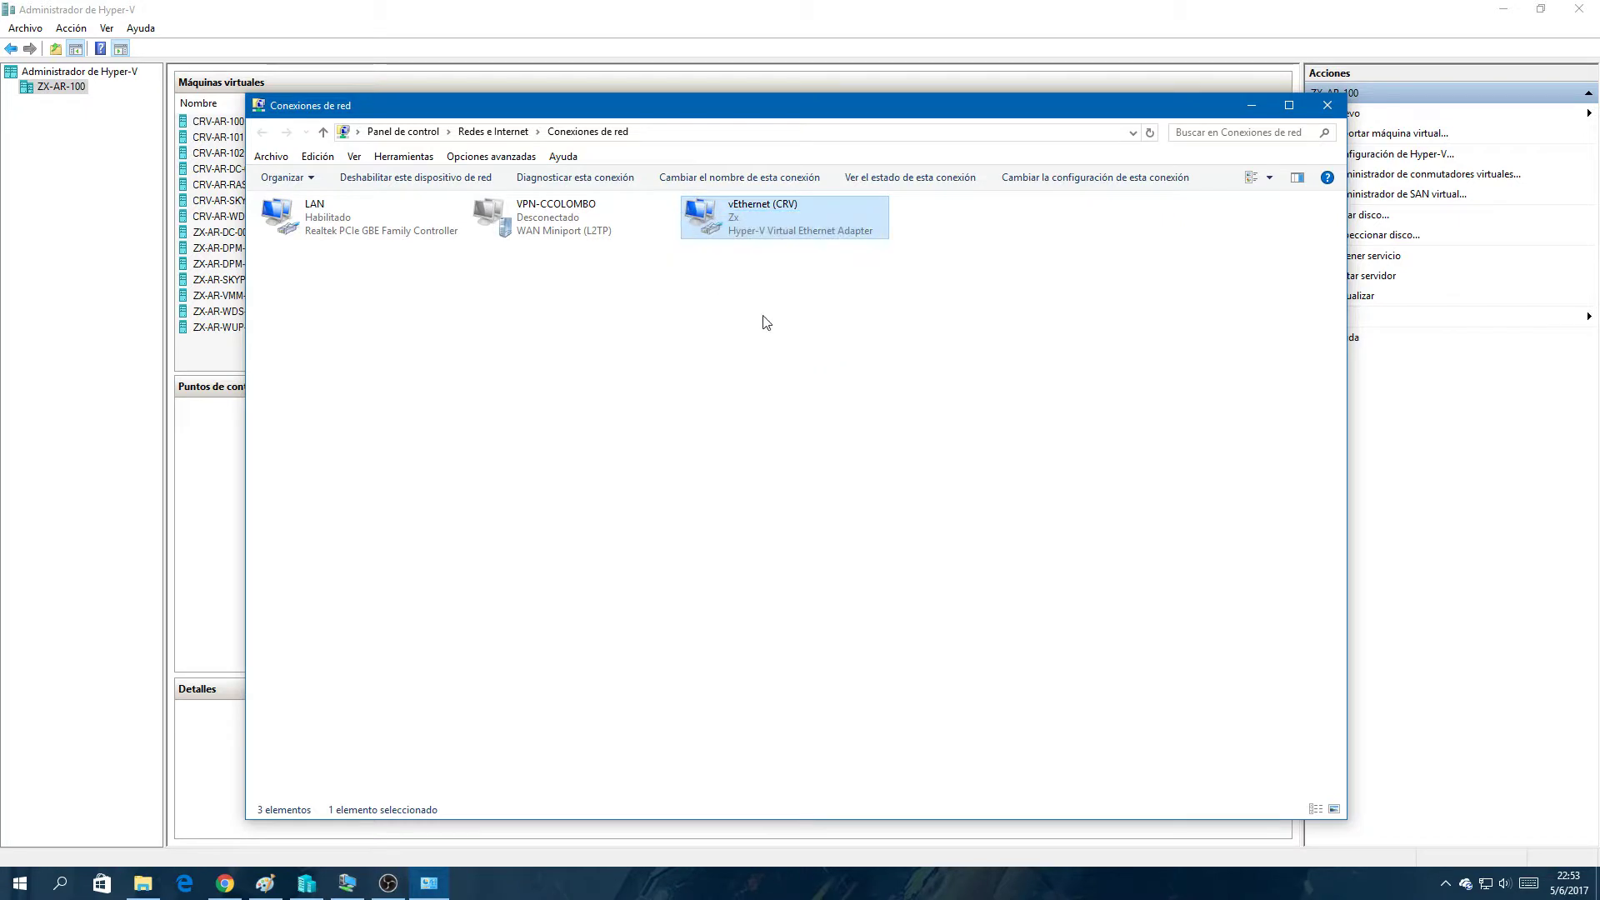
left_click(765, 323)
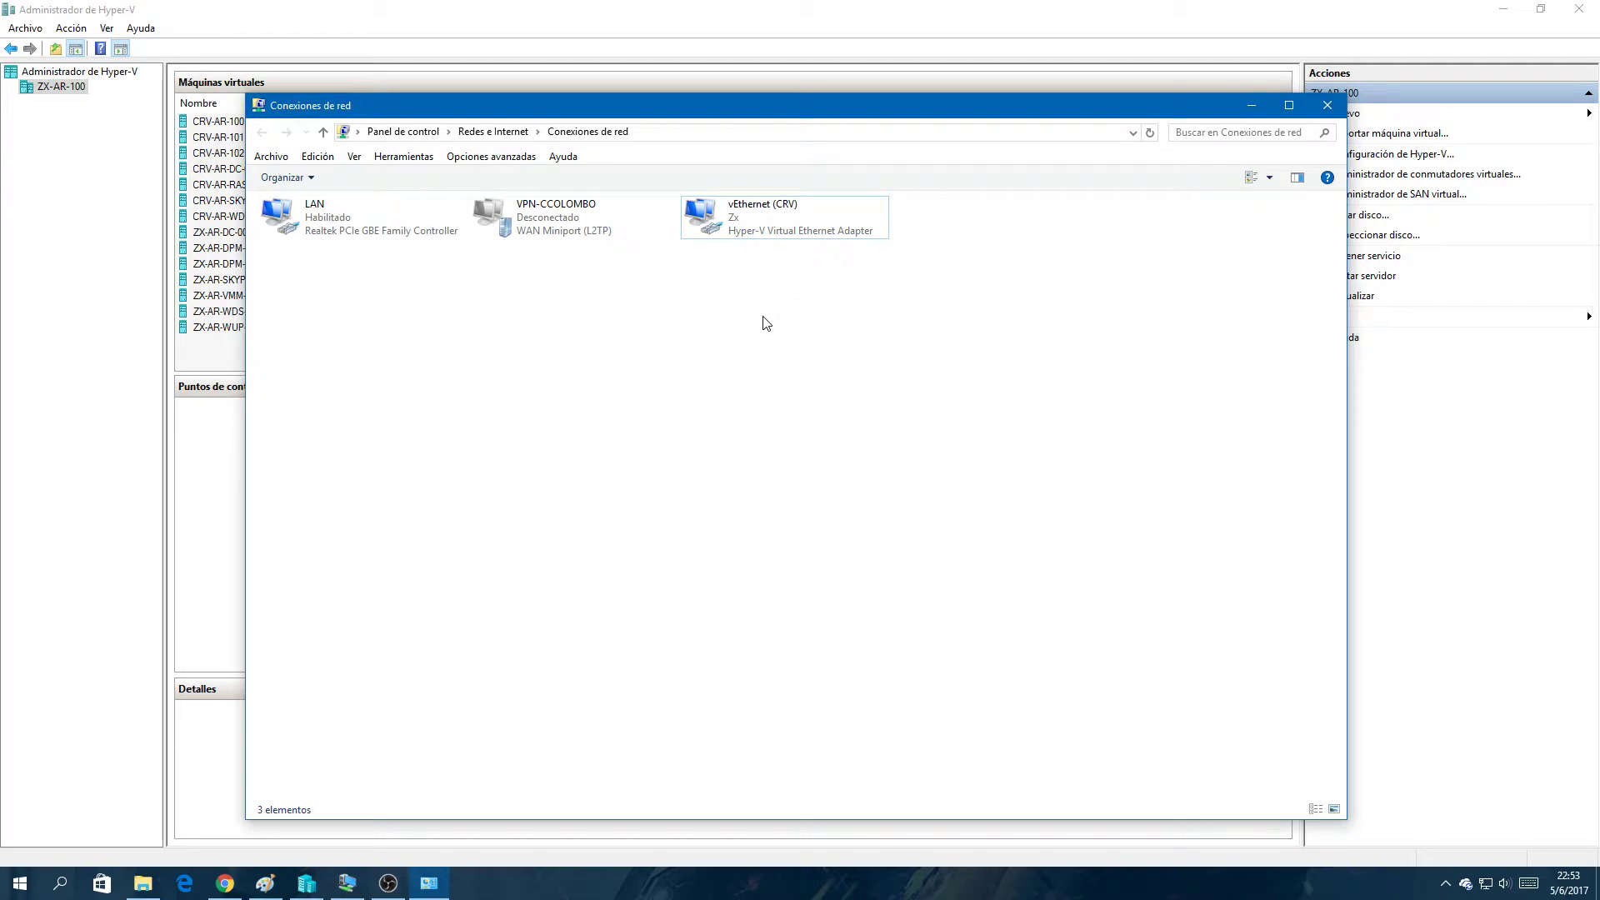
left_click_drag(838, 337, 775, 300)
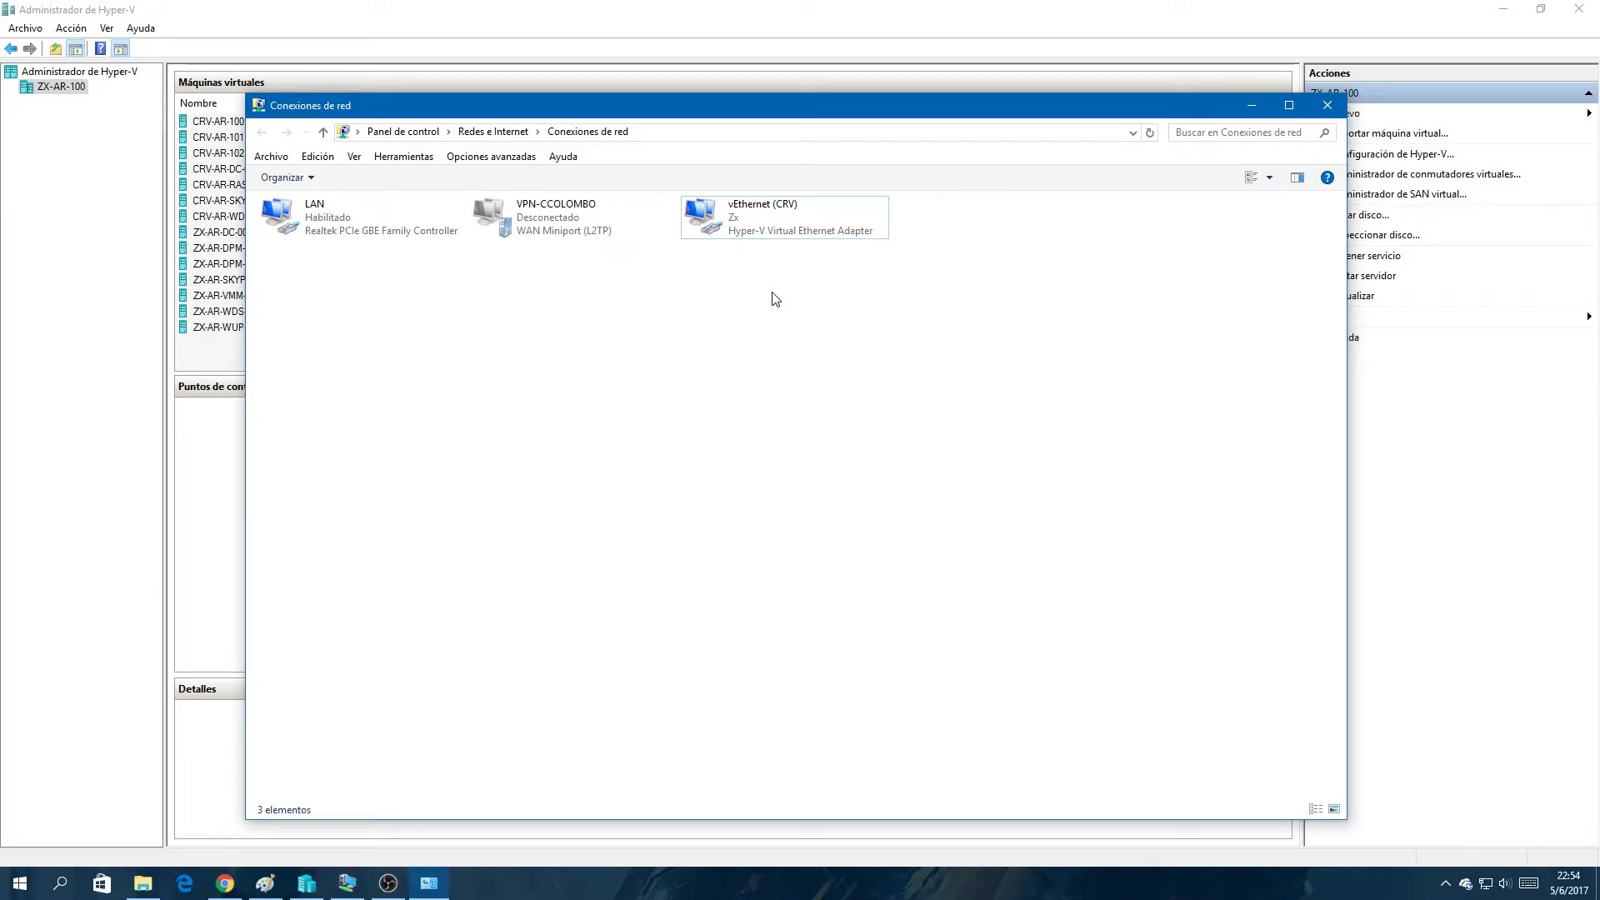
Step: Close the network connections window and assign the CRV virtual switch to CRV-AR-102's network adapter in its settings
left_click(1328, 109)
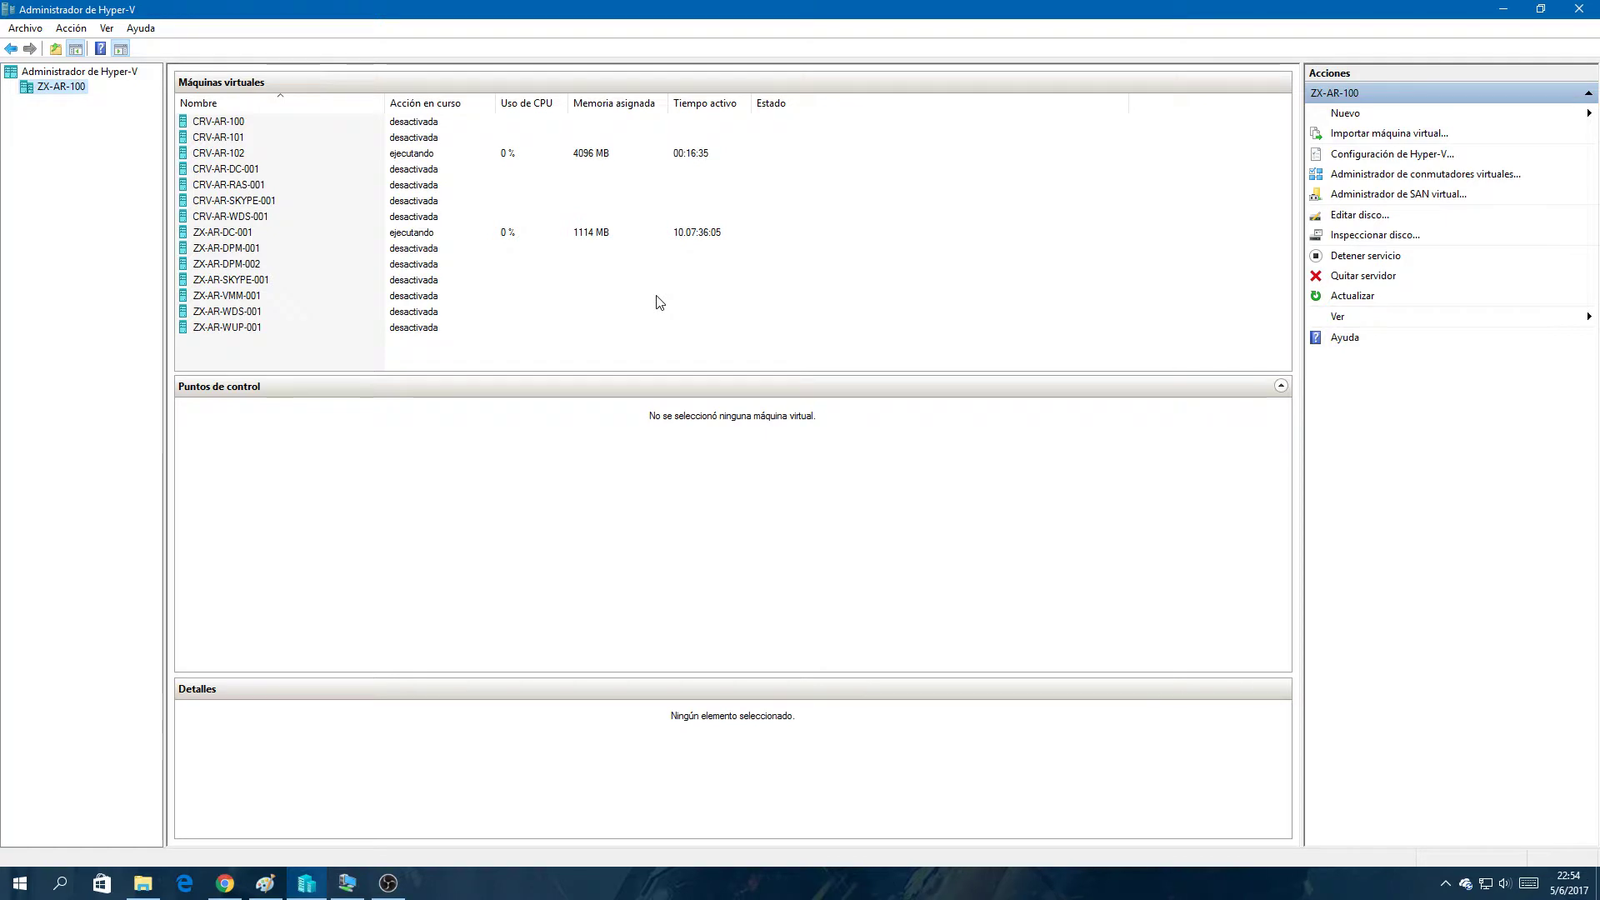
right_click(240, 159)
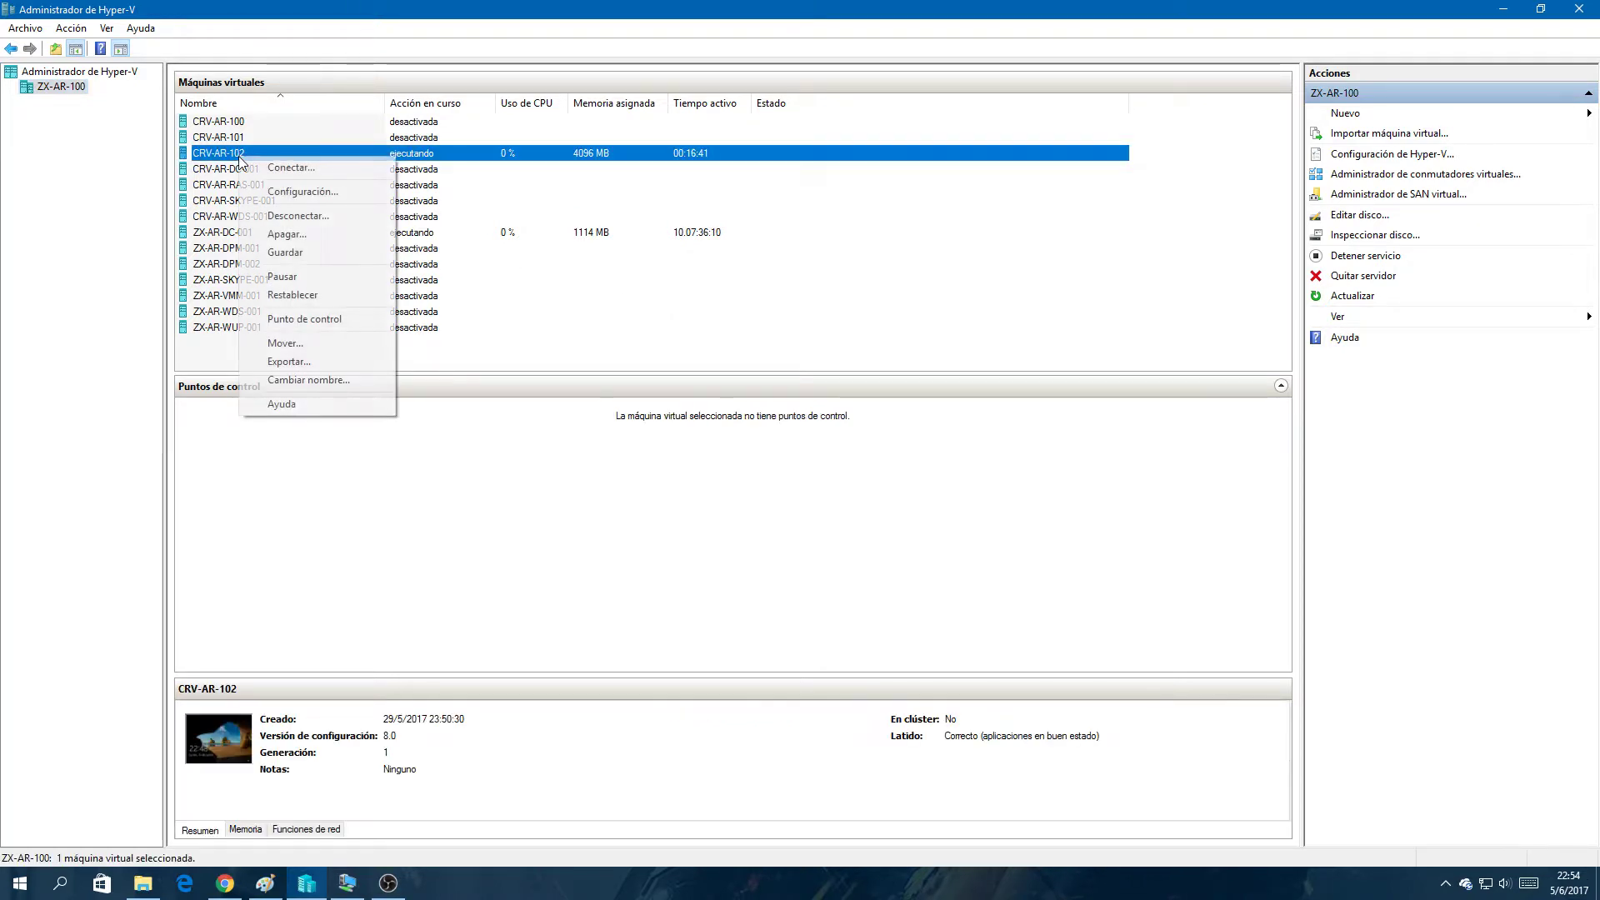
left_click(296, 192)
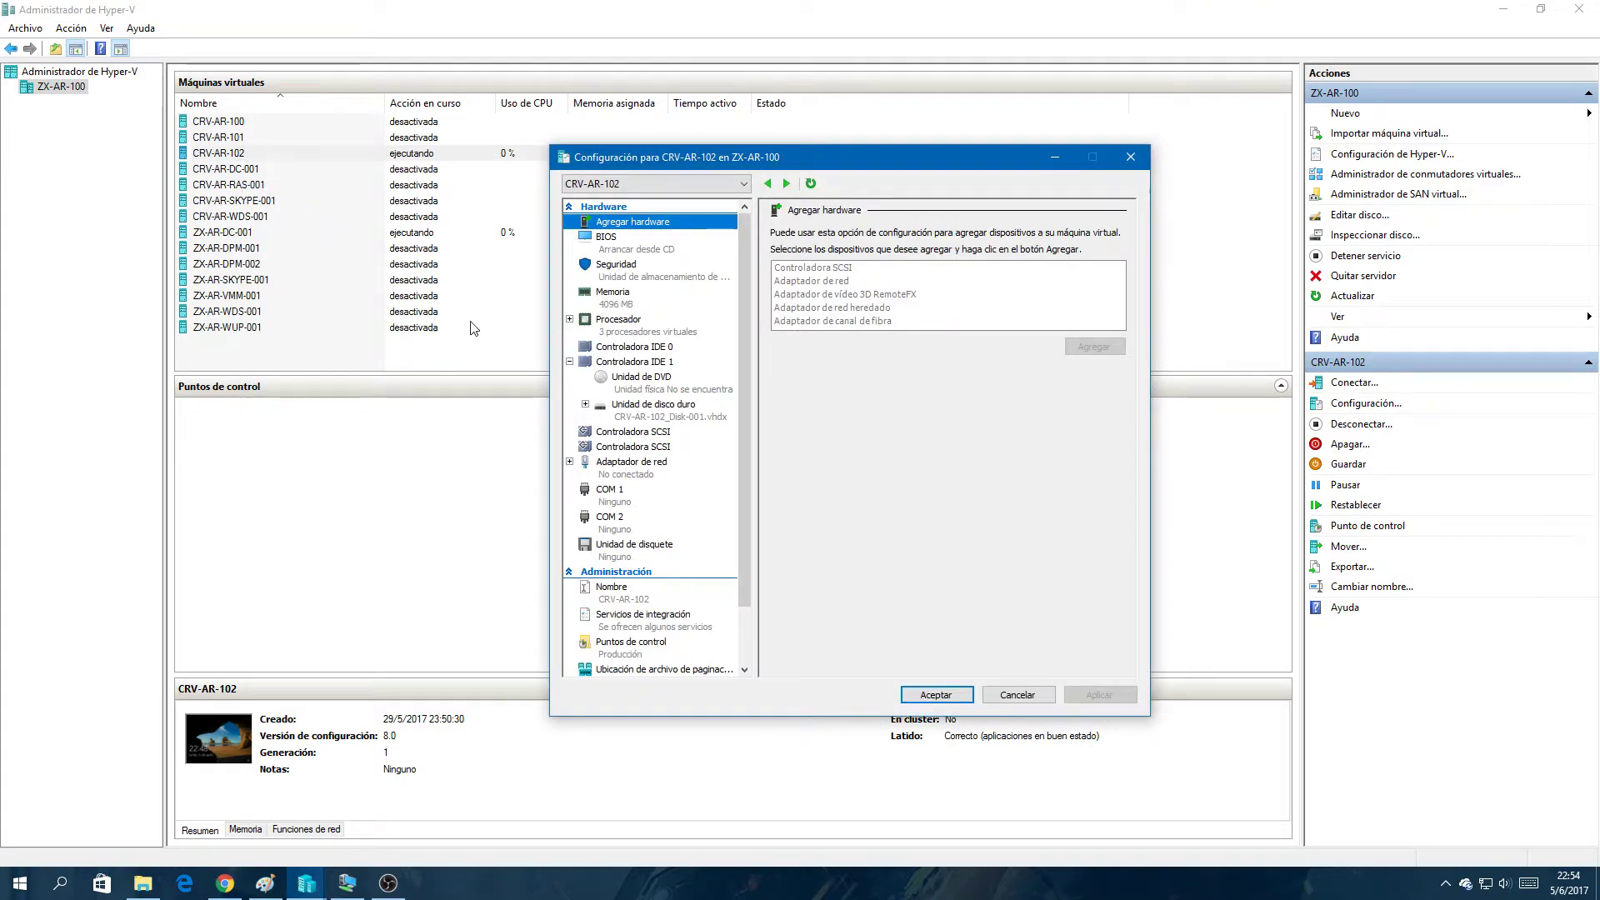
left_click(607, 472)
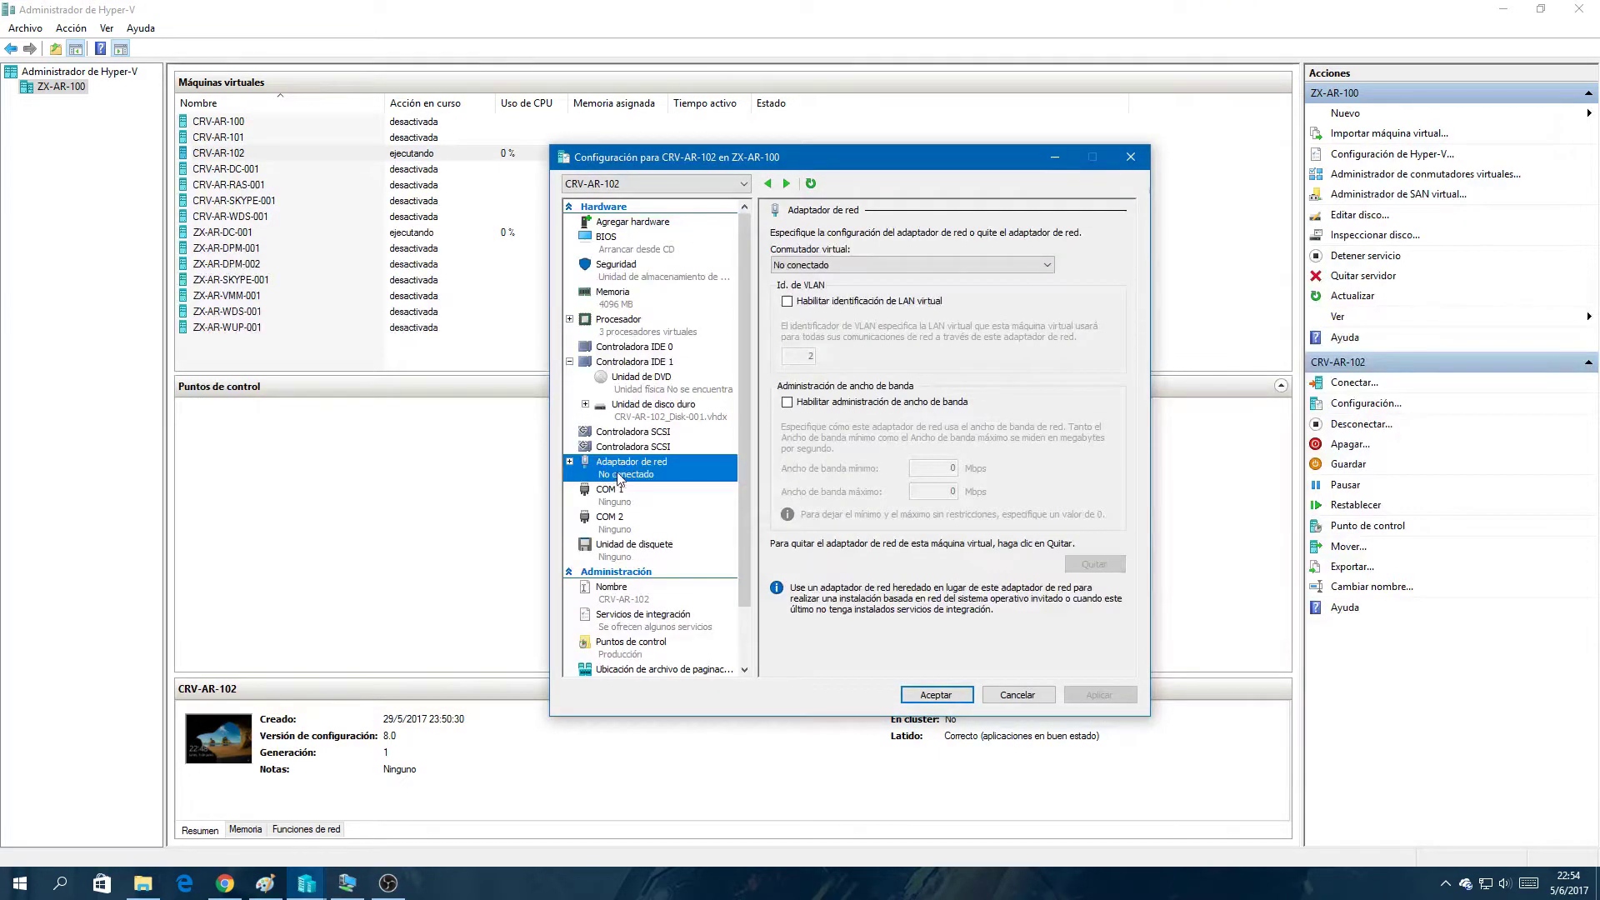
left_click(828, 265)
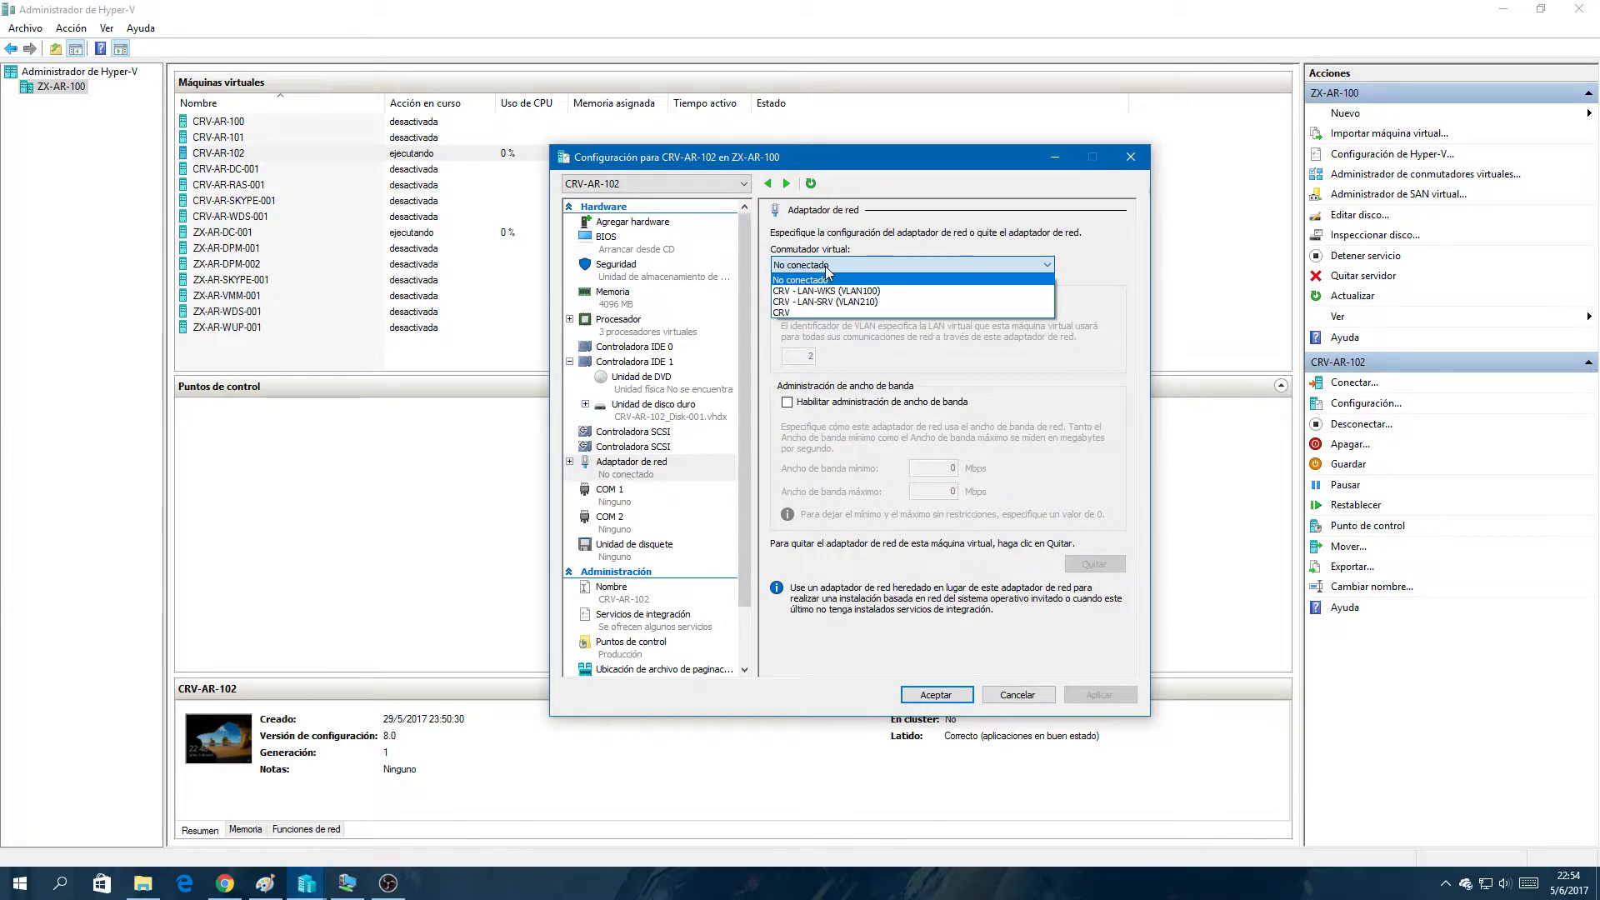
left_click(791, 314)
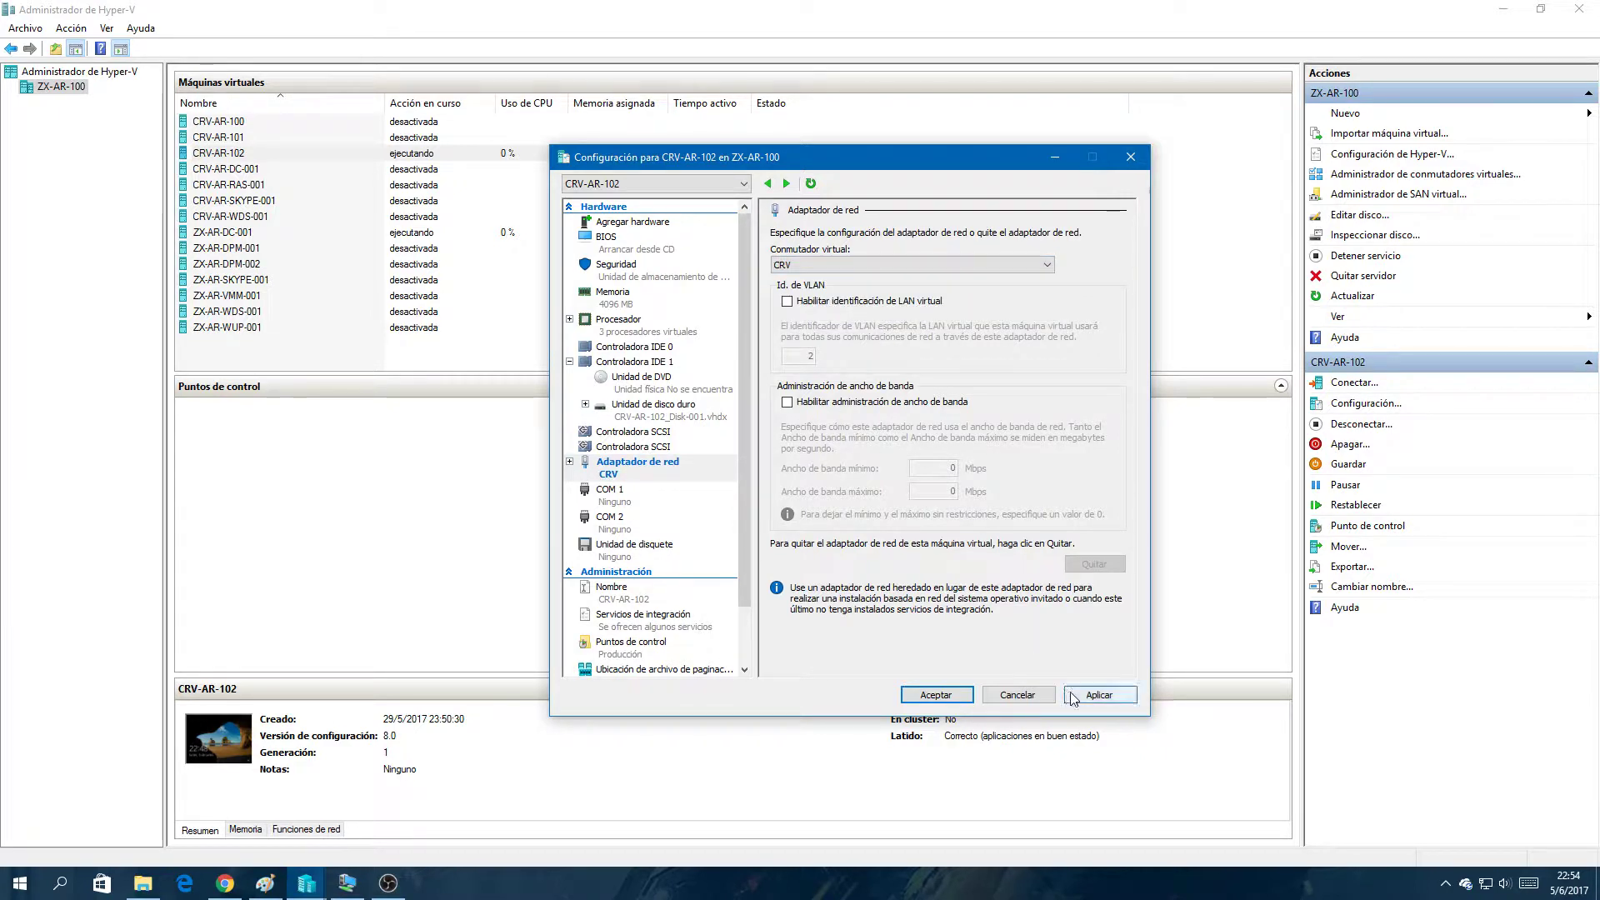
Step: Switch to the CRV-AR-102 virtual machine console and sign in with the account password
left_click(361, 883)
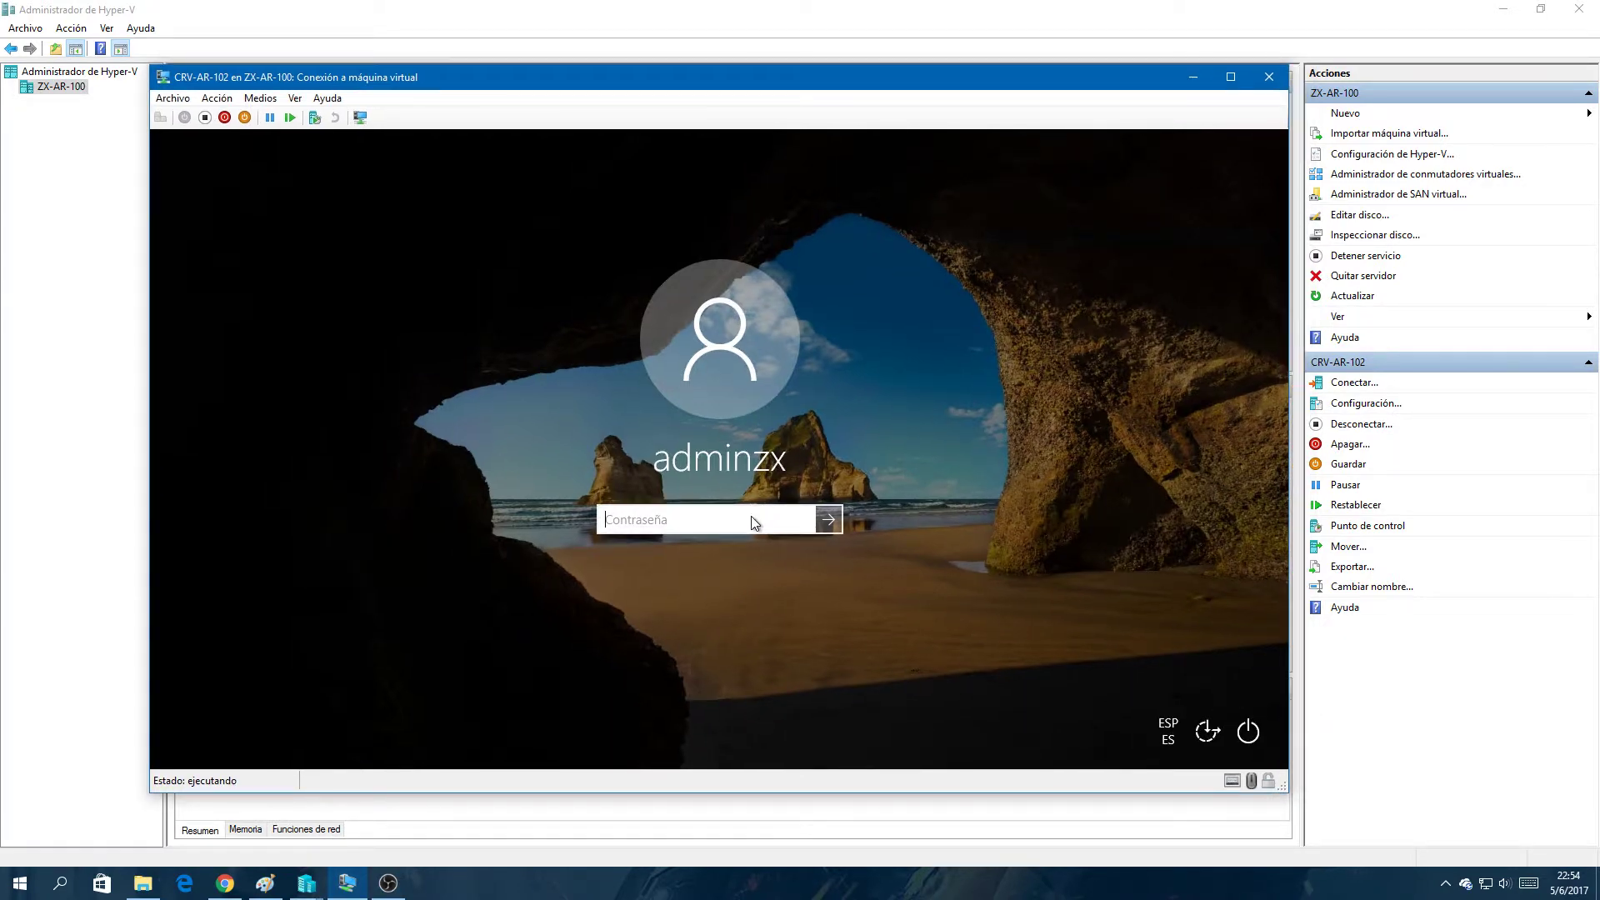
type("•••")
key("Return")
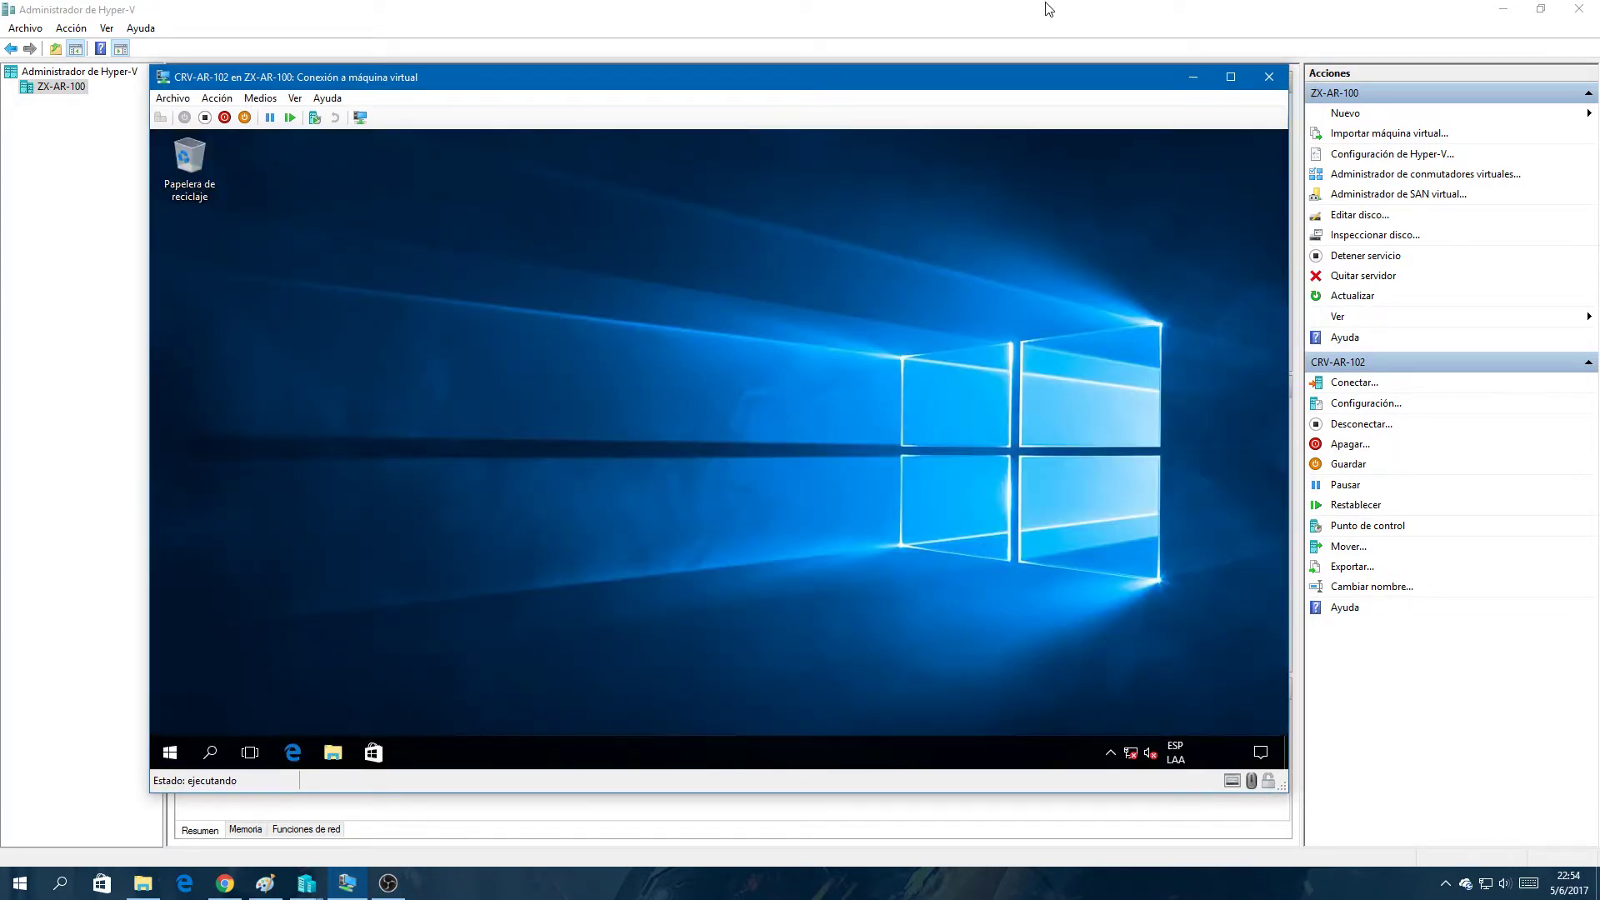
Step: Arrange the console and settings windows side by side, apply the virtual machine's switch change, close its settings, and reposition the console
left_click_drag(988, 83, 626, 65)
left_click_drag(927, 129, 1320, 116)
left_click(1493, 651)
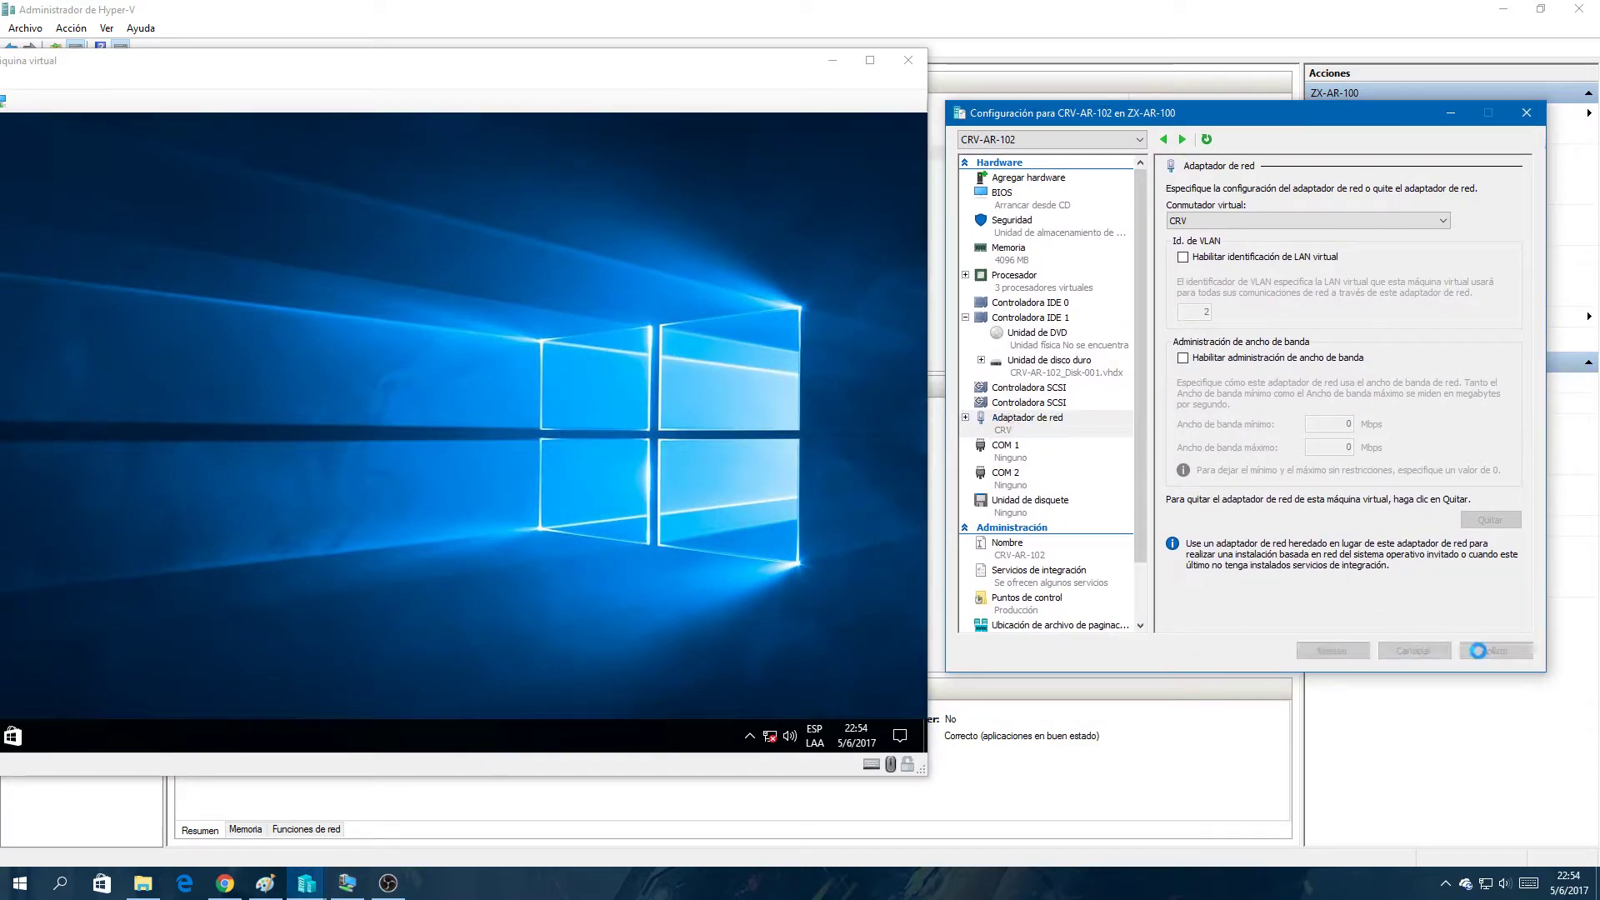
left_click(1394, 654)
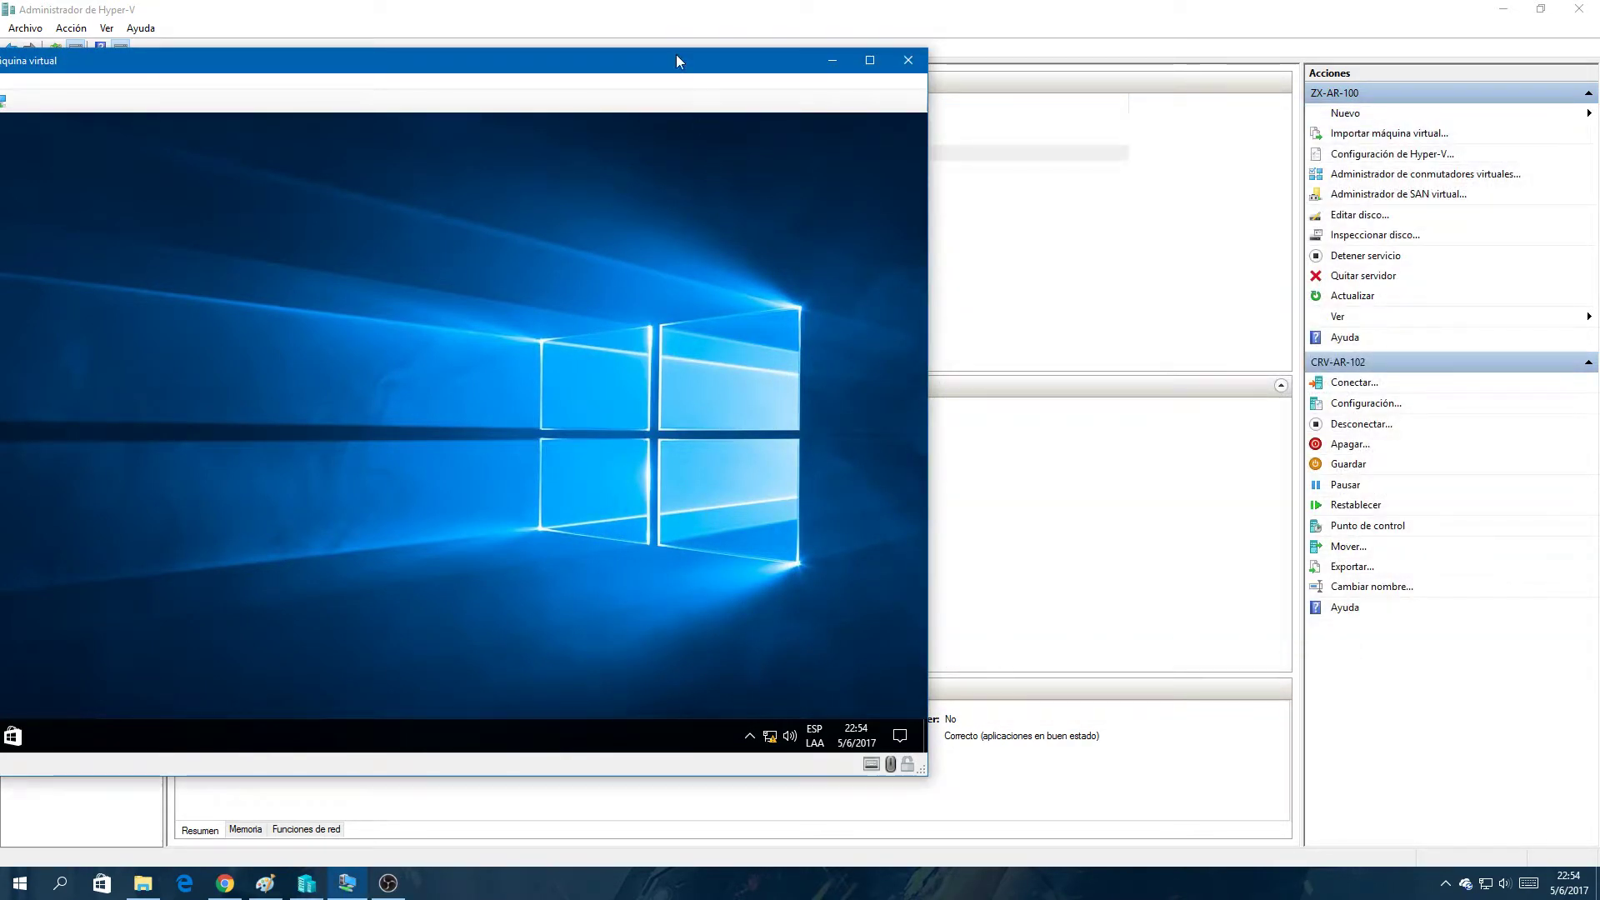
left_click_drag(677, 60, 1044, 58)
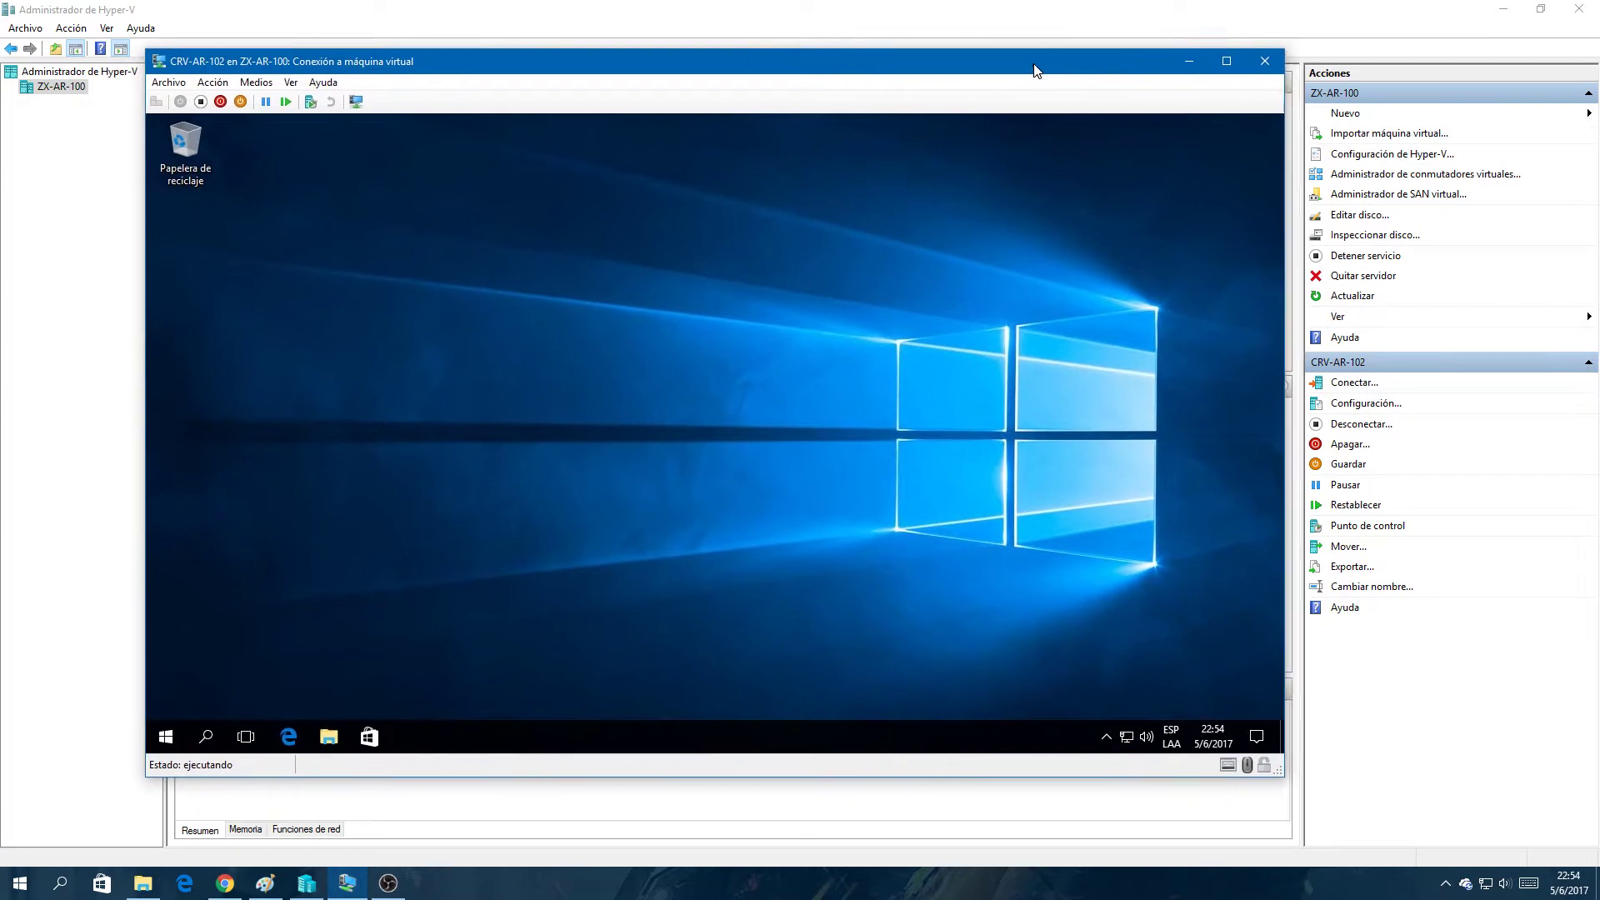
Step: In the virtual machine's network connections, view the Ethernet adapter's status details and examine its IPv4 address
left_click(1145, 725)
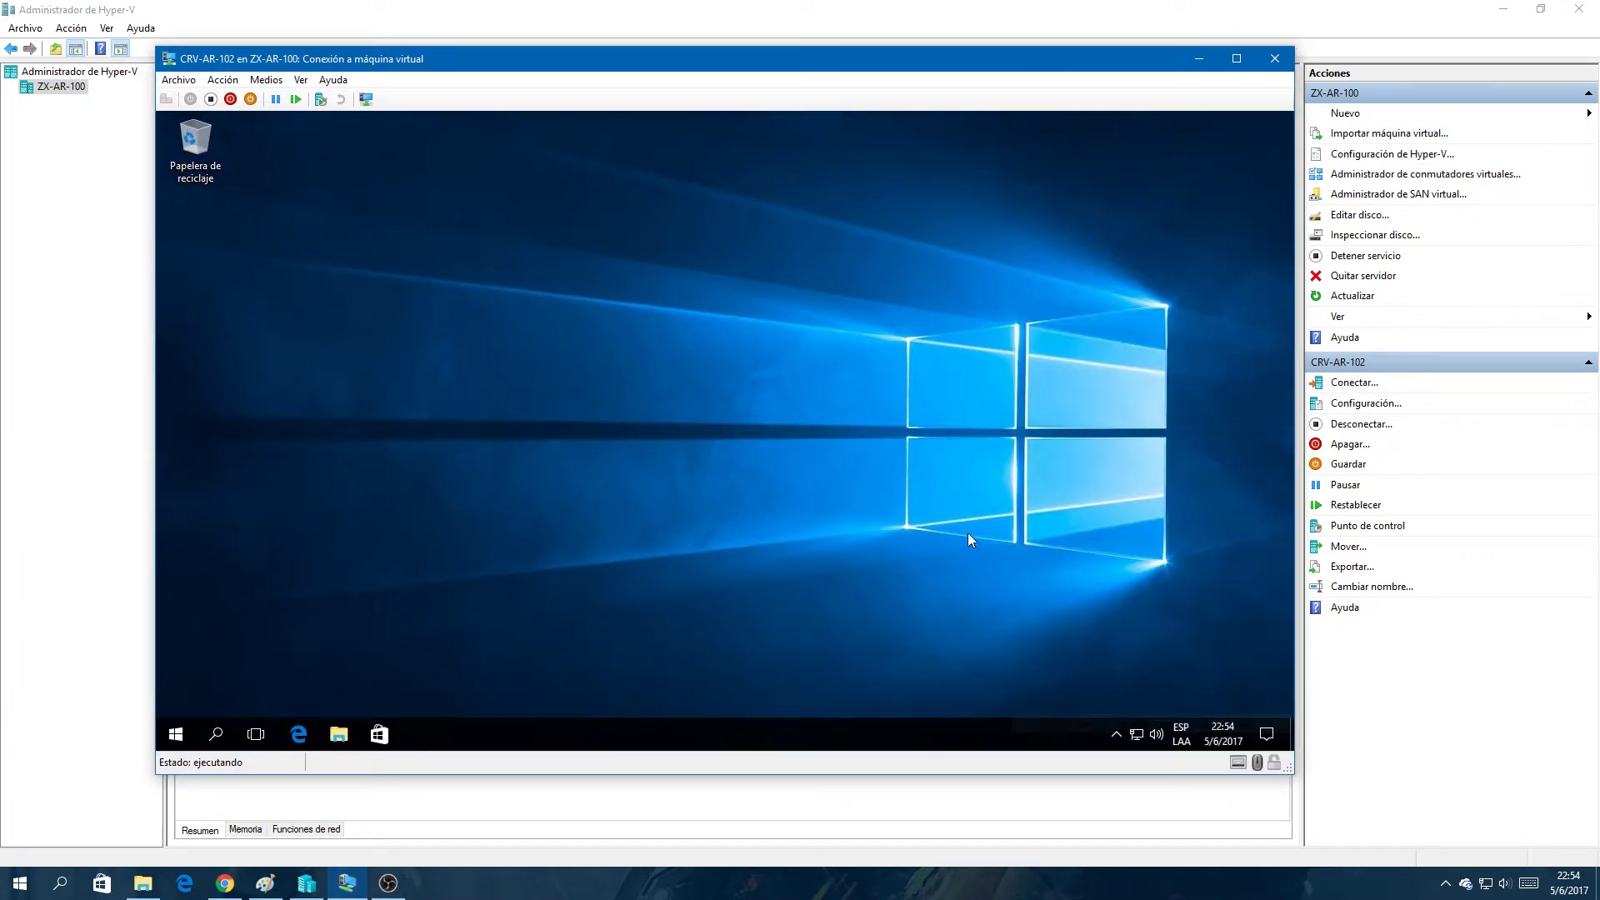
right_click(1142, 742)
left_click(1143, 732)
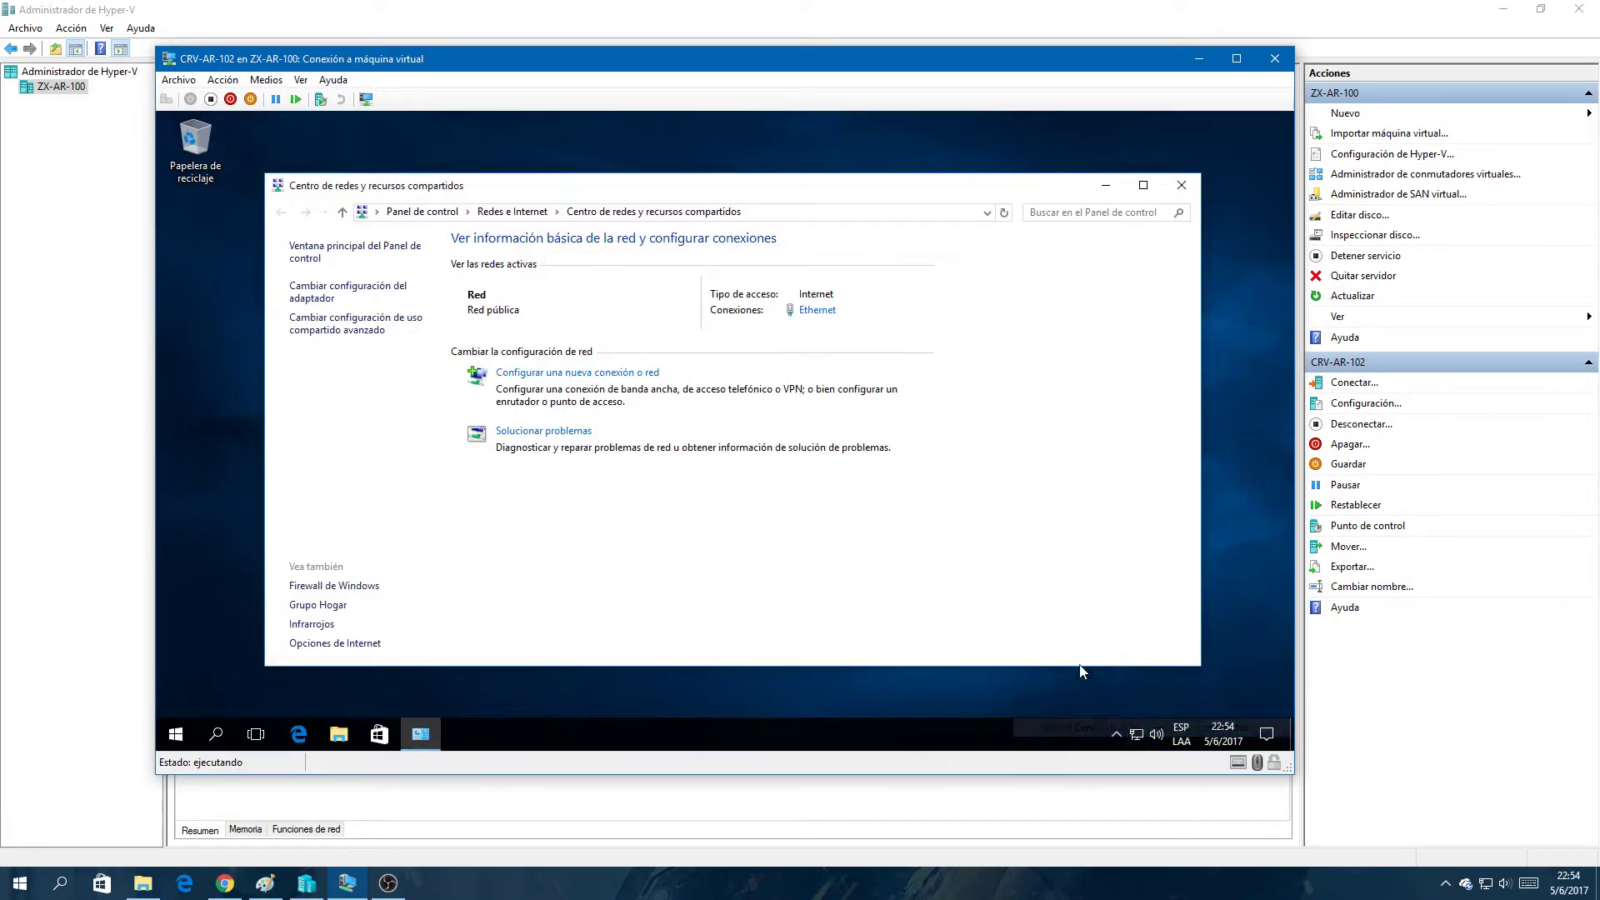
left_click(370, 291)
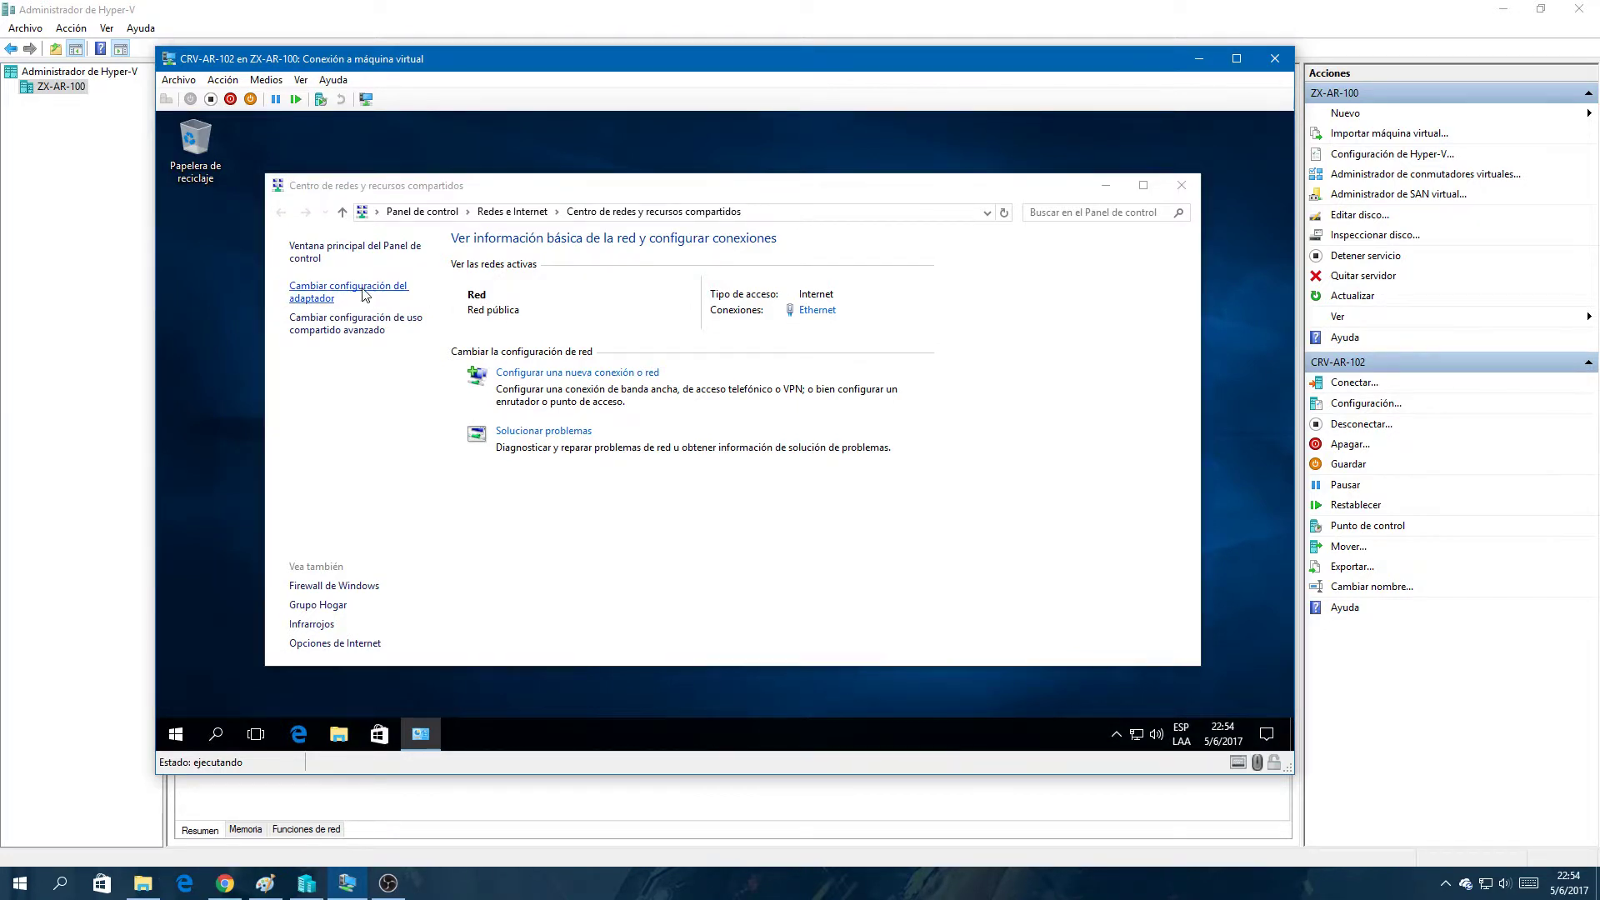
right_click(342, 303)
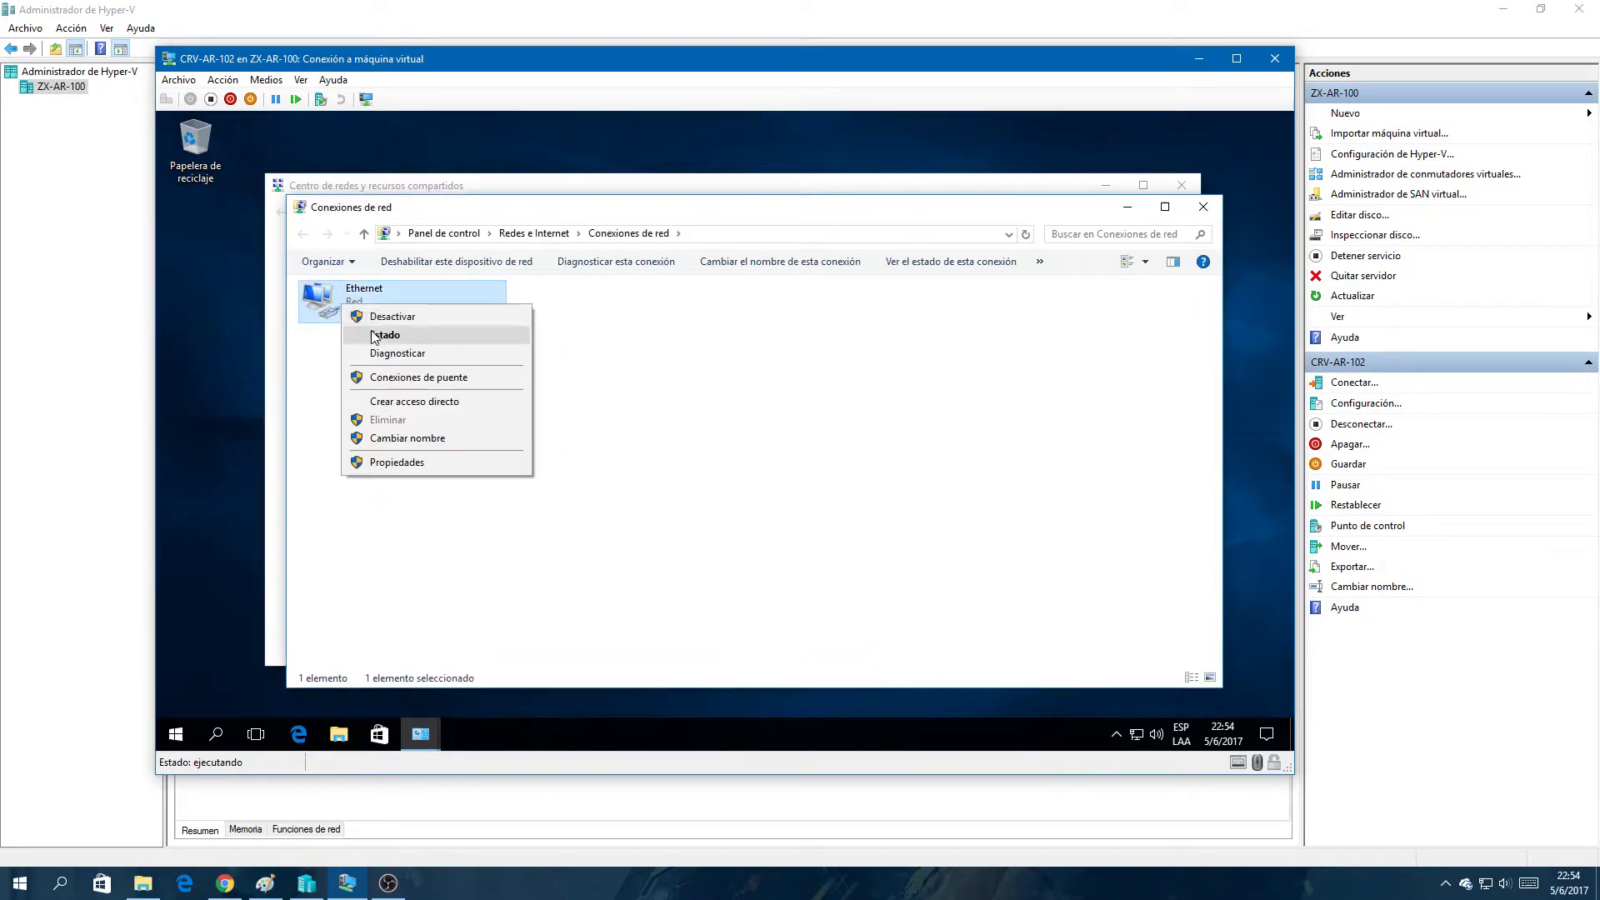
left_click(372, 337)
left_click(627, 412)
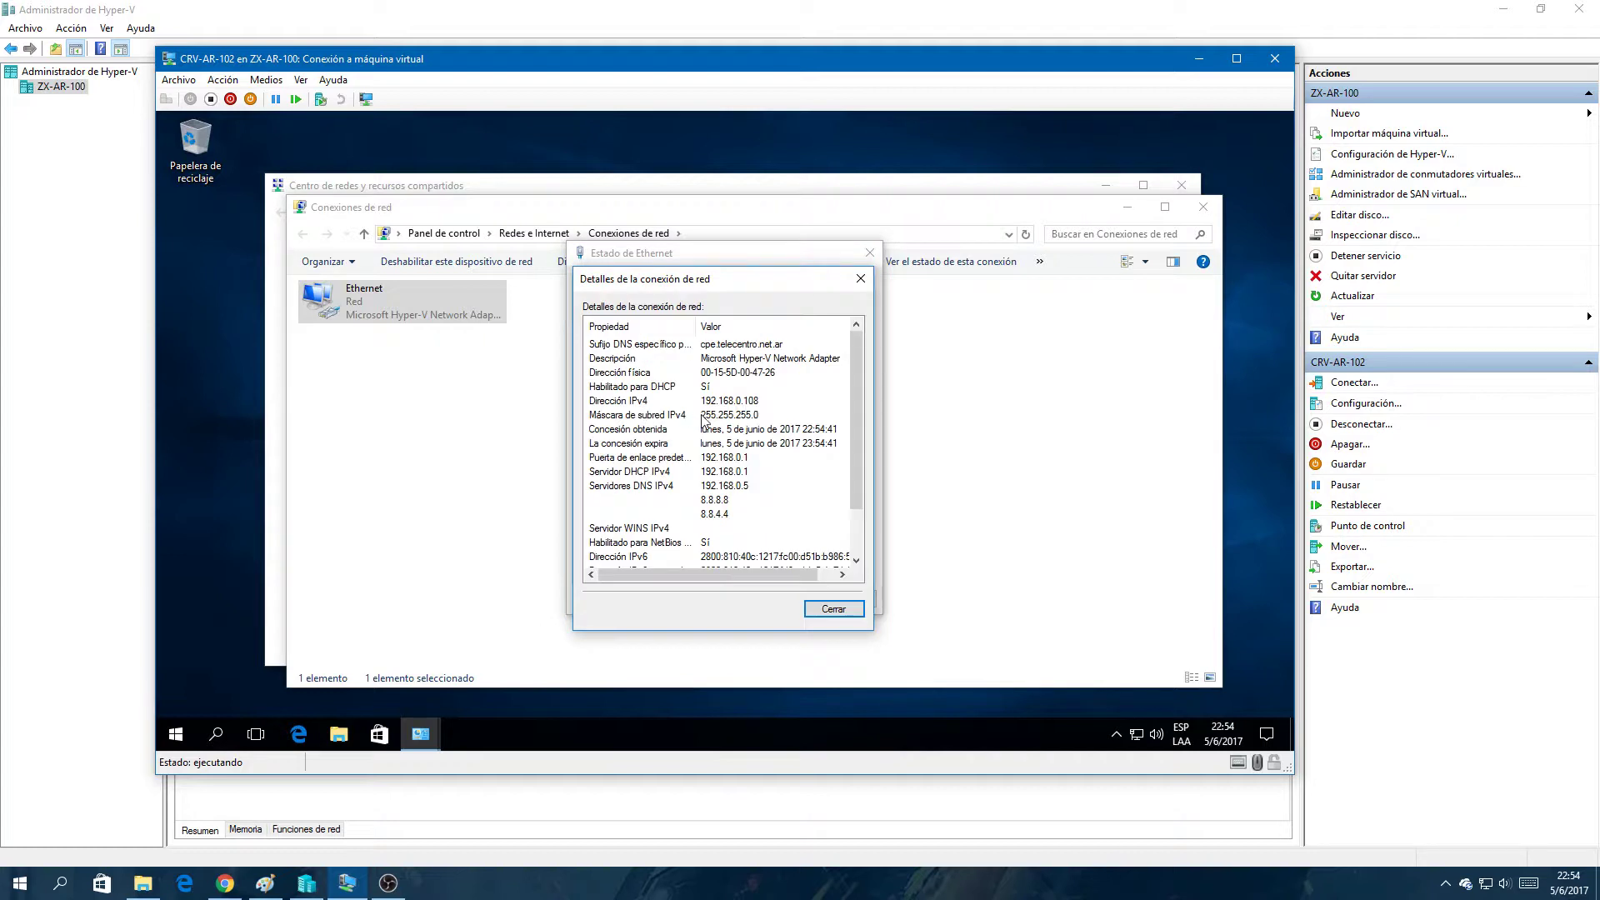
left_click(742, 401)
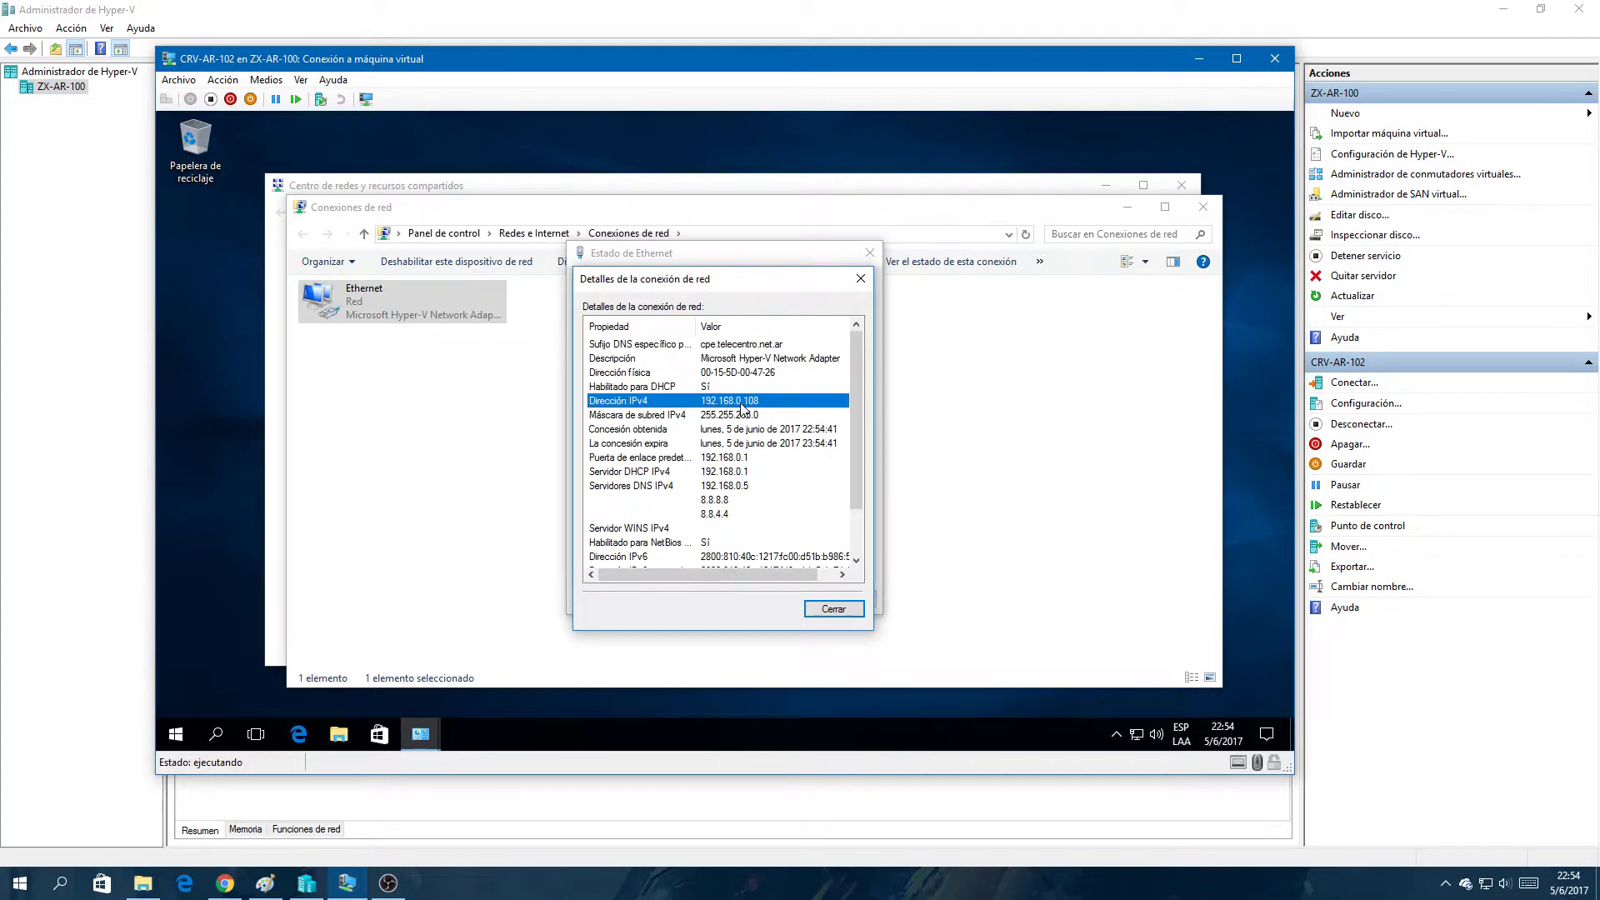
Step: Switch to Chrome, check the starting DHCP address on the router's LAN setup page, and minimize the browser
left_click(225, 884)
left_click(793, 456)
double_click(792, 456)
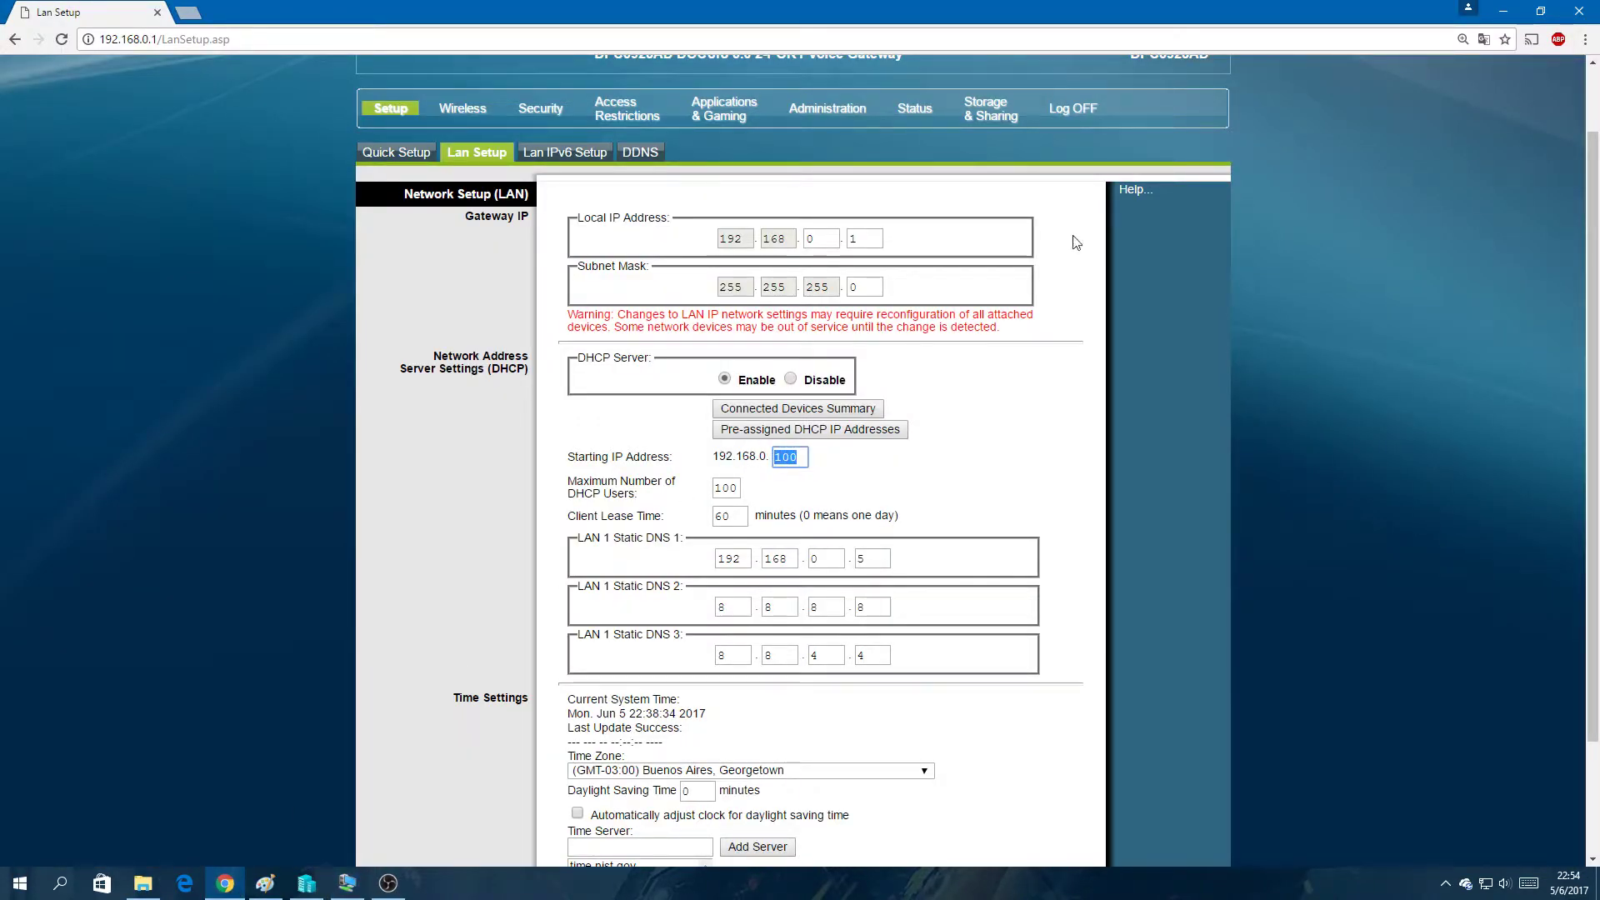
left_click(1498, 11)
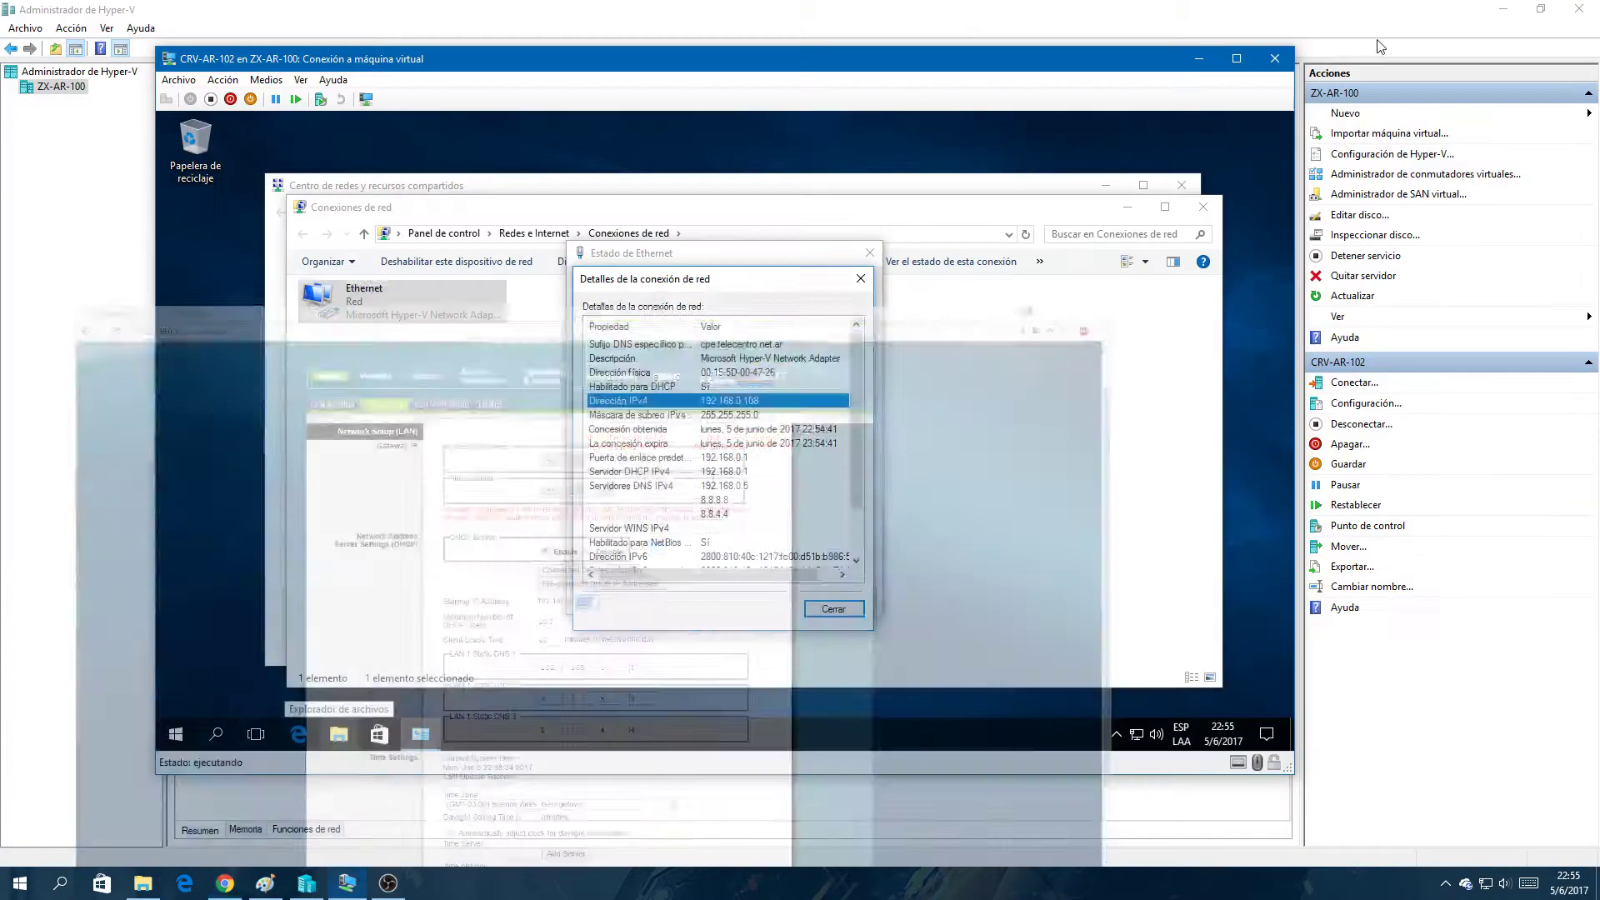
Step: Open a command prompt on the host, begin a ping command, and move the window aside from the connection details
left_click(60, 885)
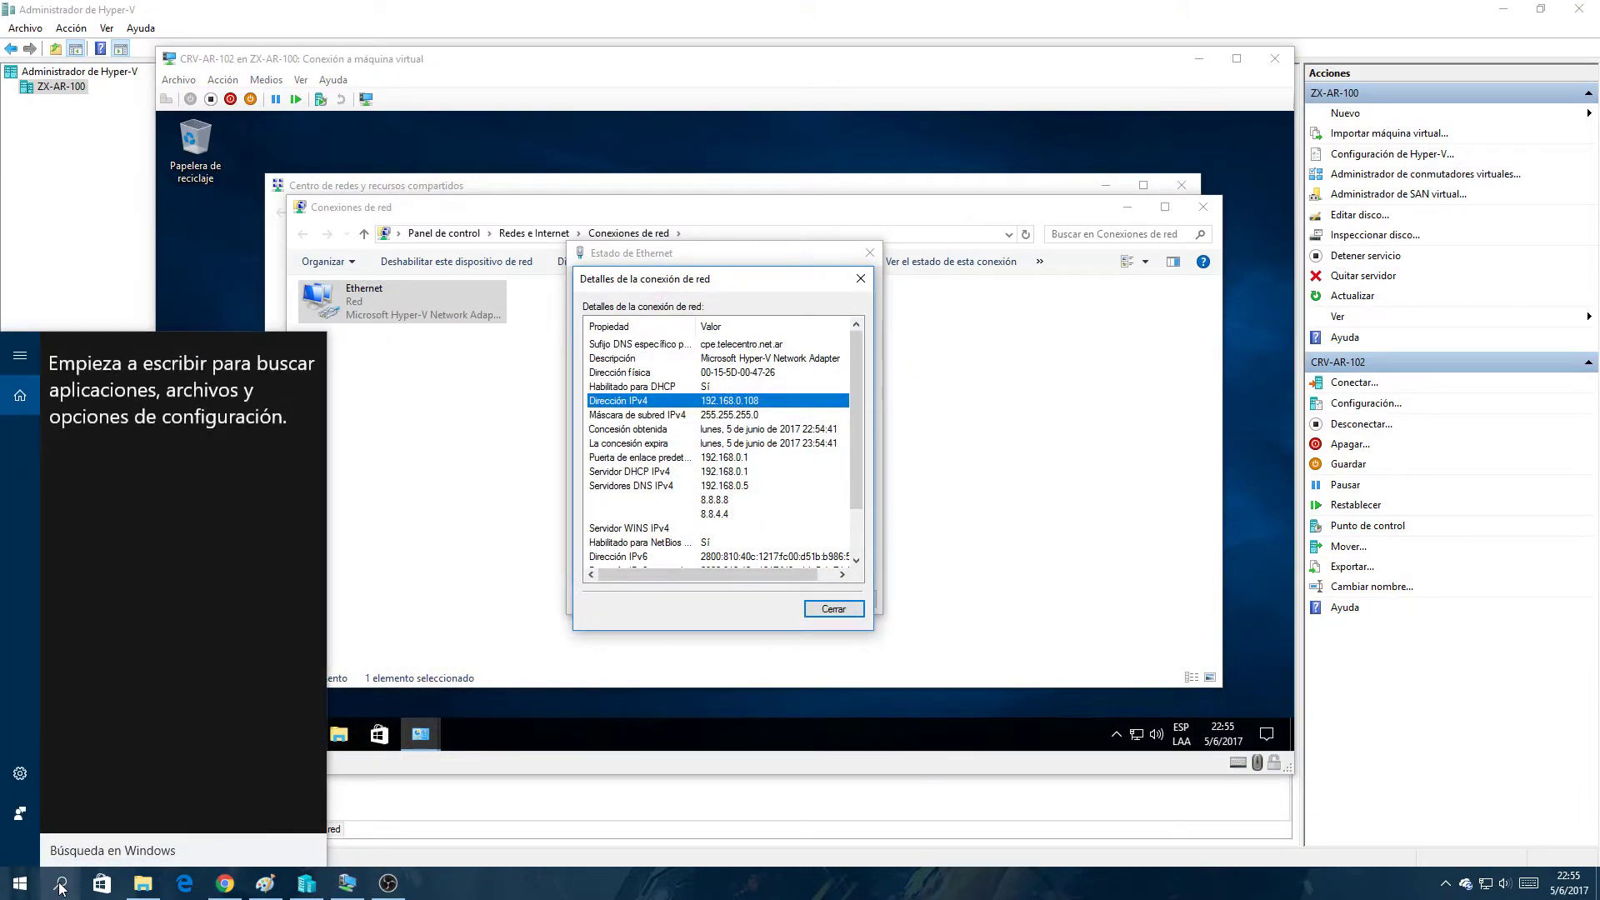
type("cmd")
key("Return")
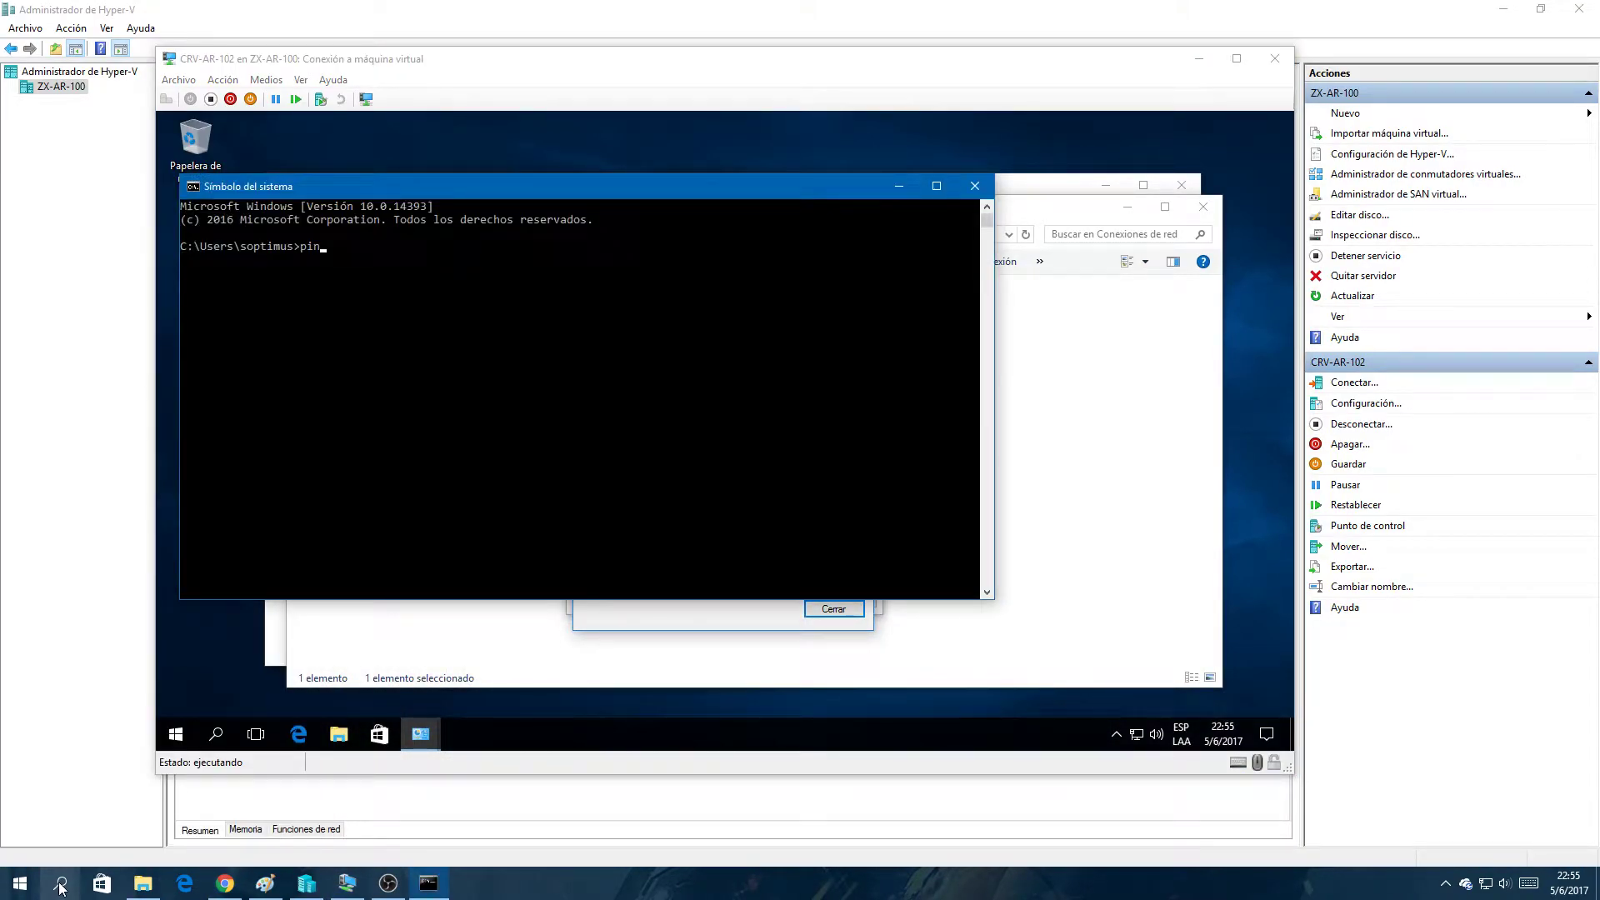
type("ping")
left_click_drag(439, 194, 988, 275)
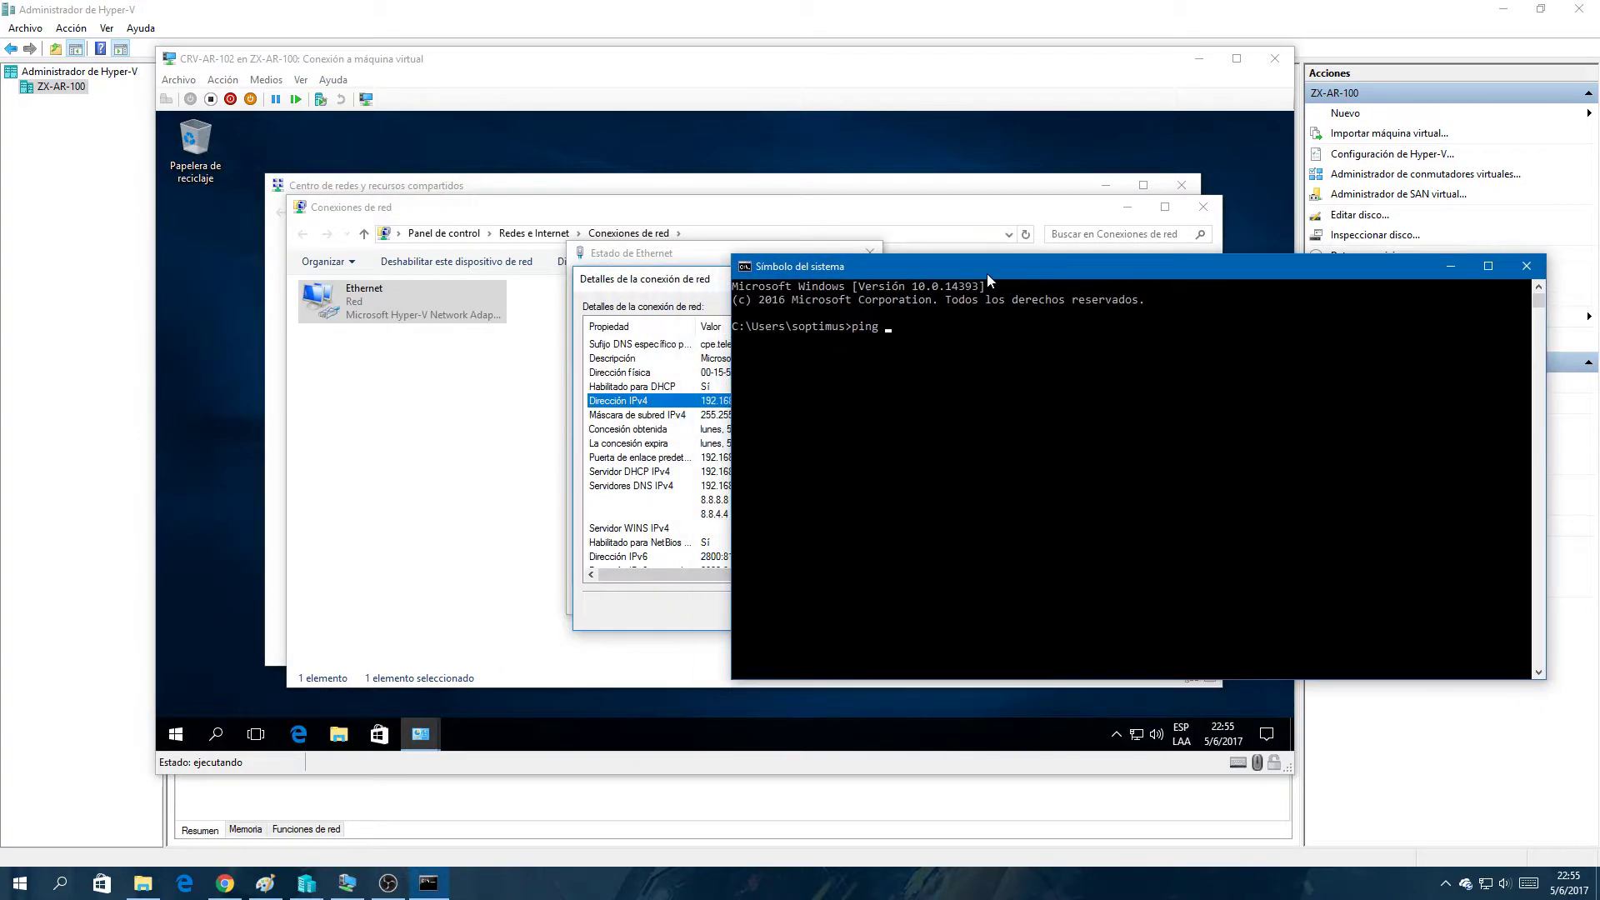
Step: Open a command prompt inside the virtual machine and run ipconfig to view its IP configuration
left_click(301, 486)
left_click(218, 735)
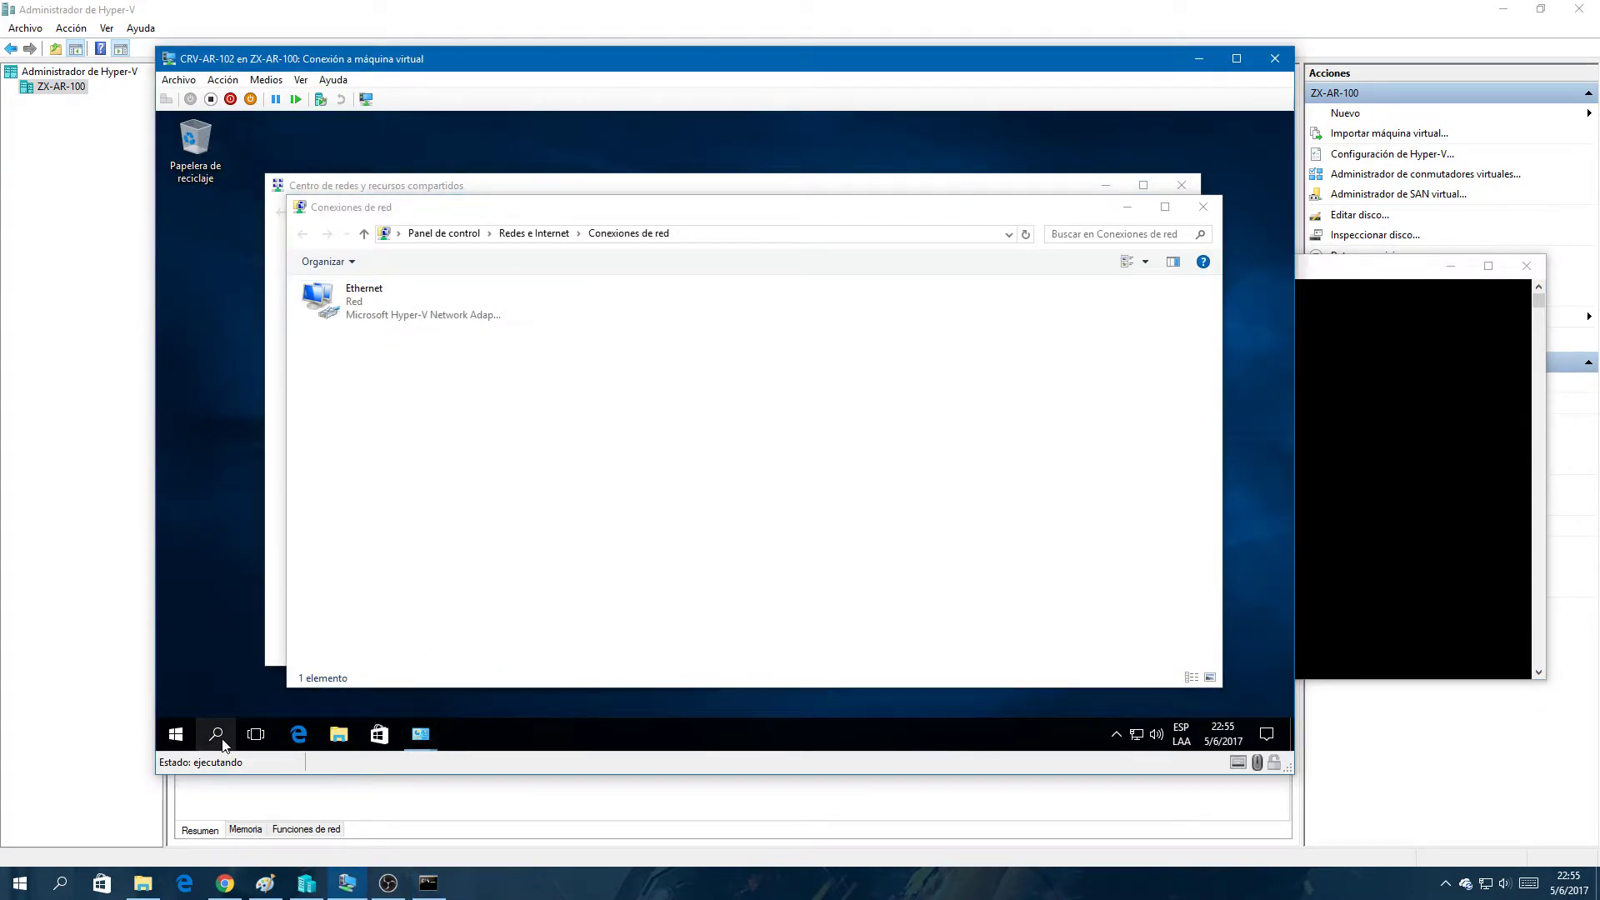
type("cmd")
key("Return")
type("ipconfig")
key("Return")
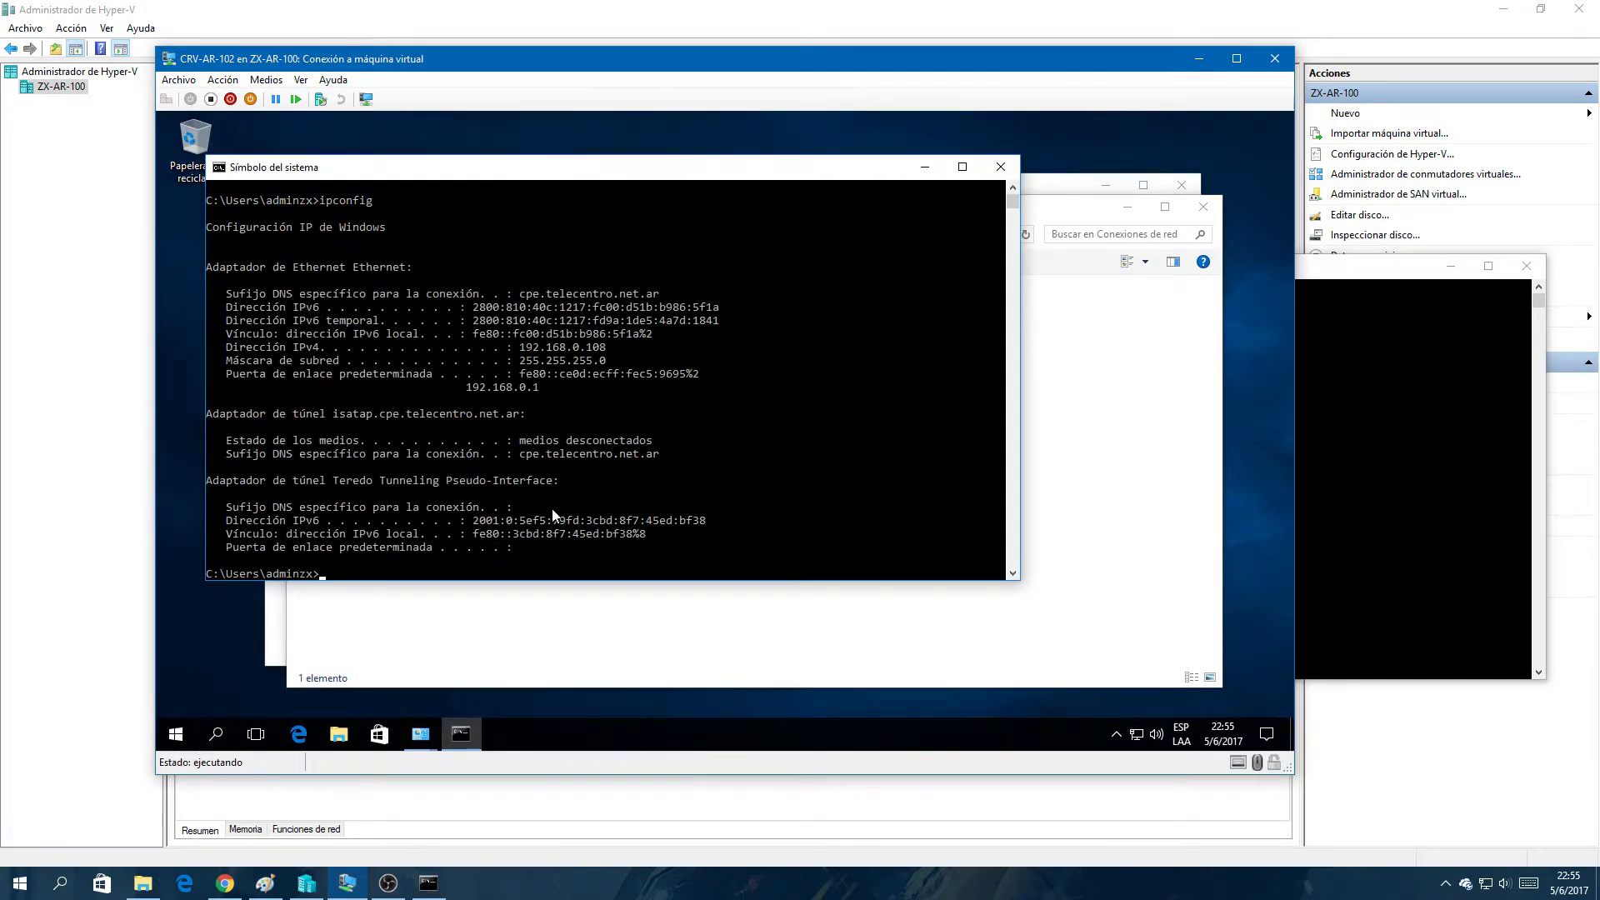
Step: Ping the virtual machine at 192.168.0.108 from the host's command prompt
left_click(1332, 518)
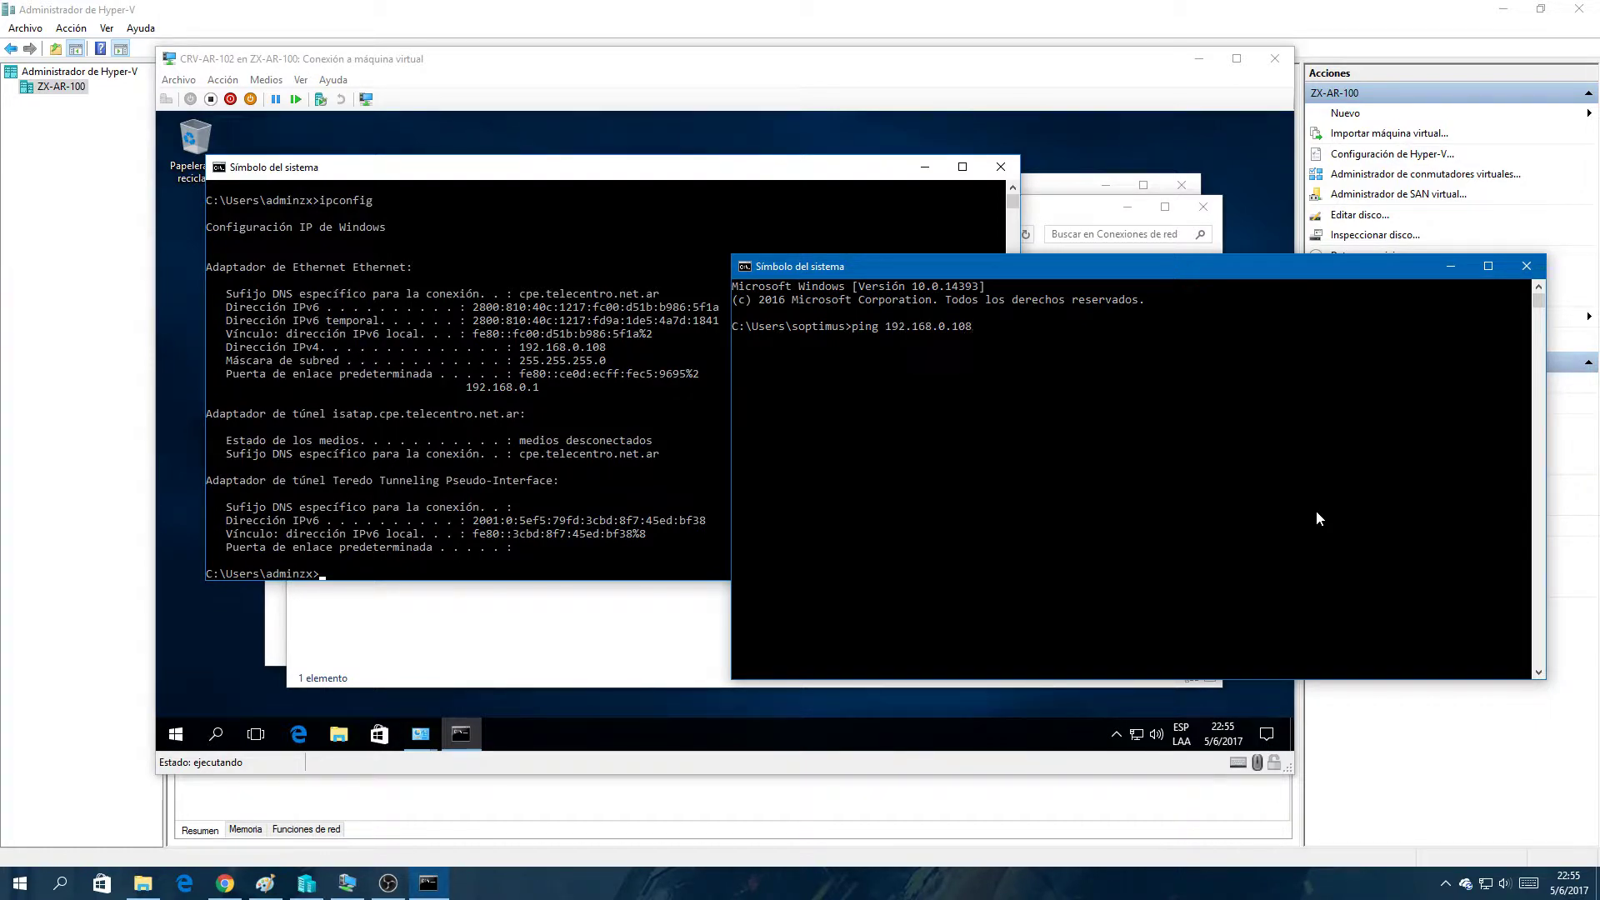
type("192.168.0.108")
key("Return")
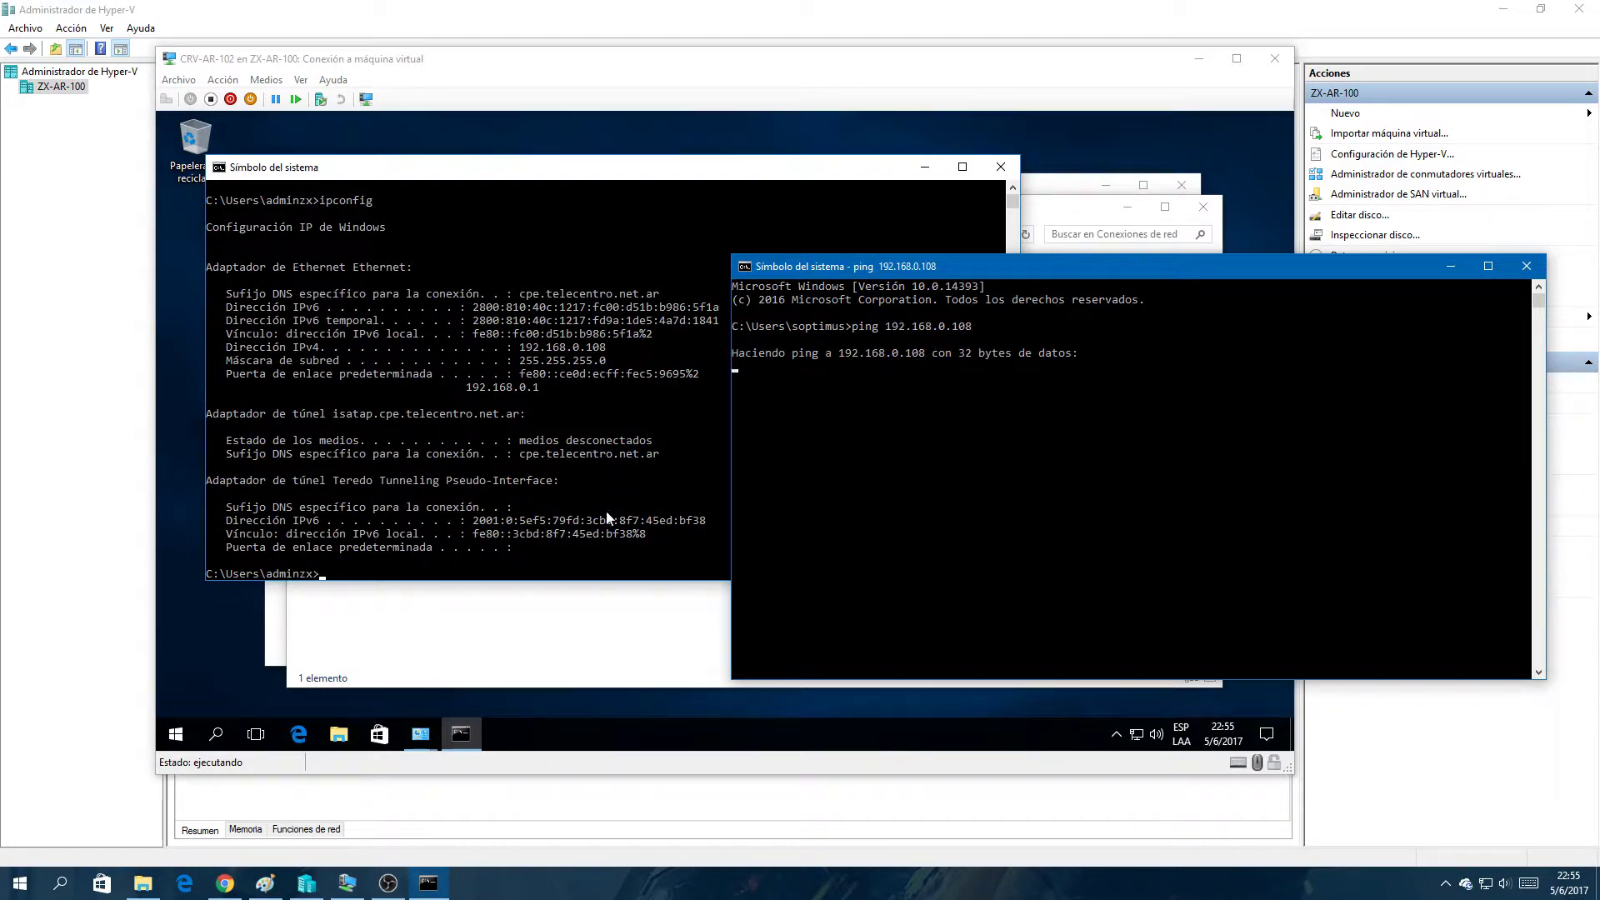
Step: Turn off Windows Firewall for both private and public networks inside the virtual machine, and dismiss the security notification
left_click(503, 636)
left_click(214, 737)
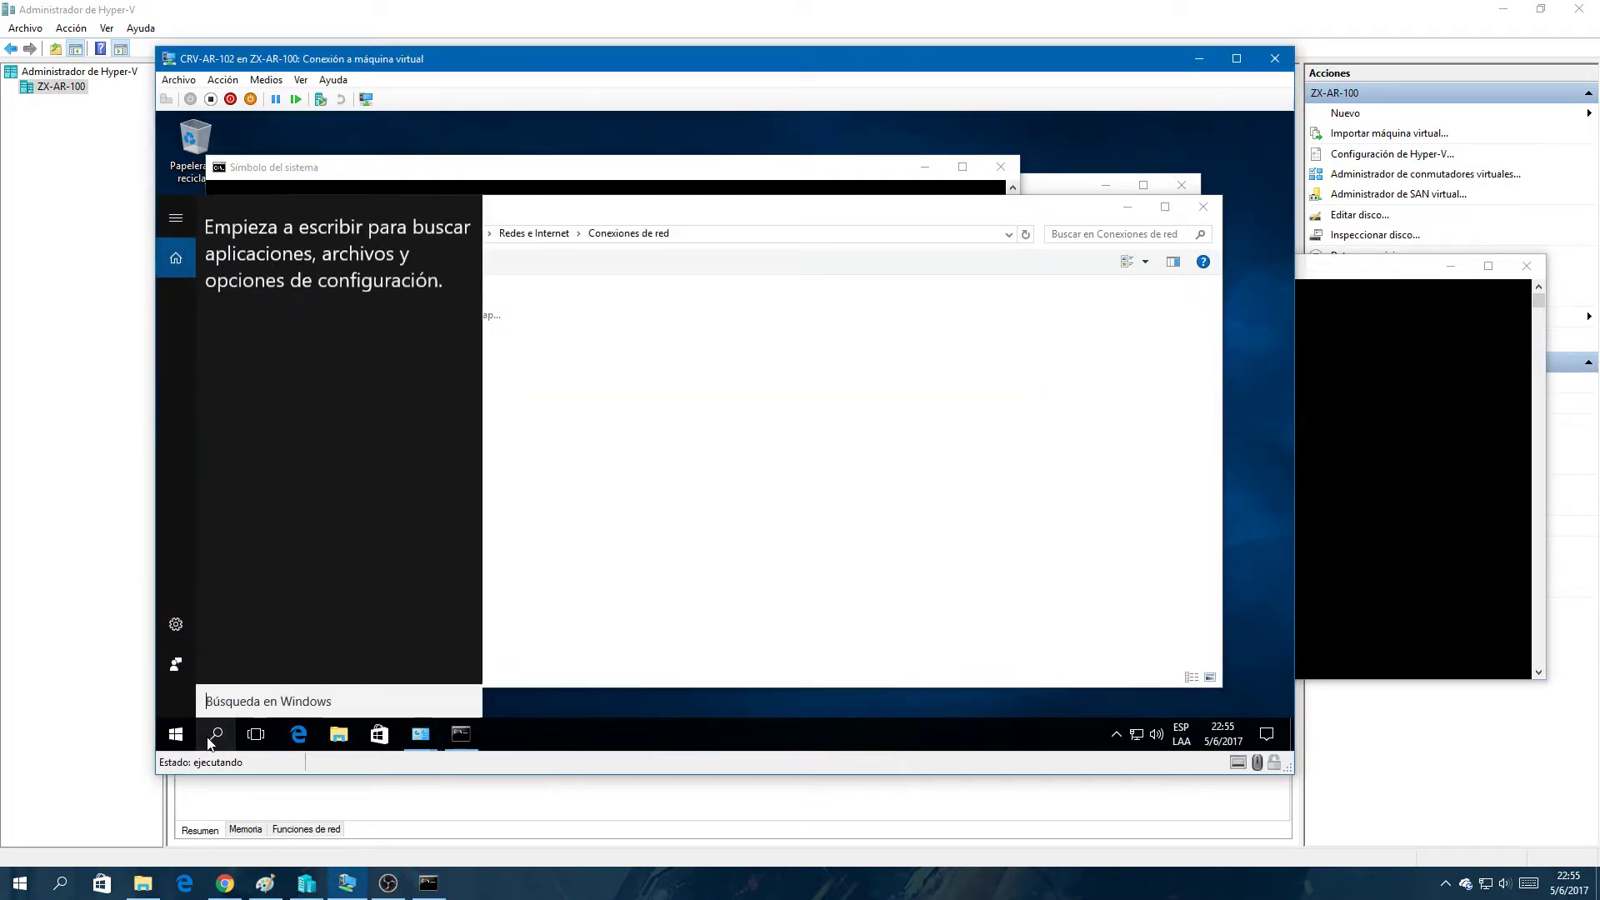
type("firewa")
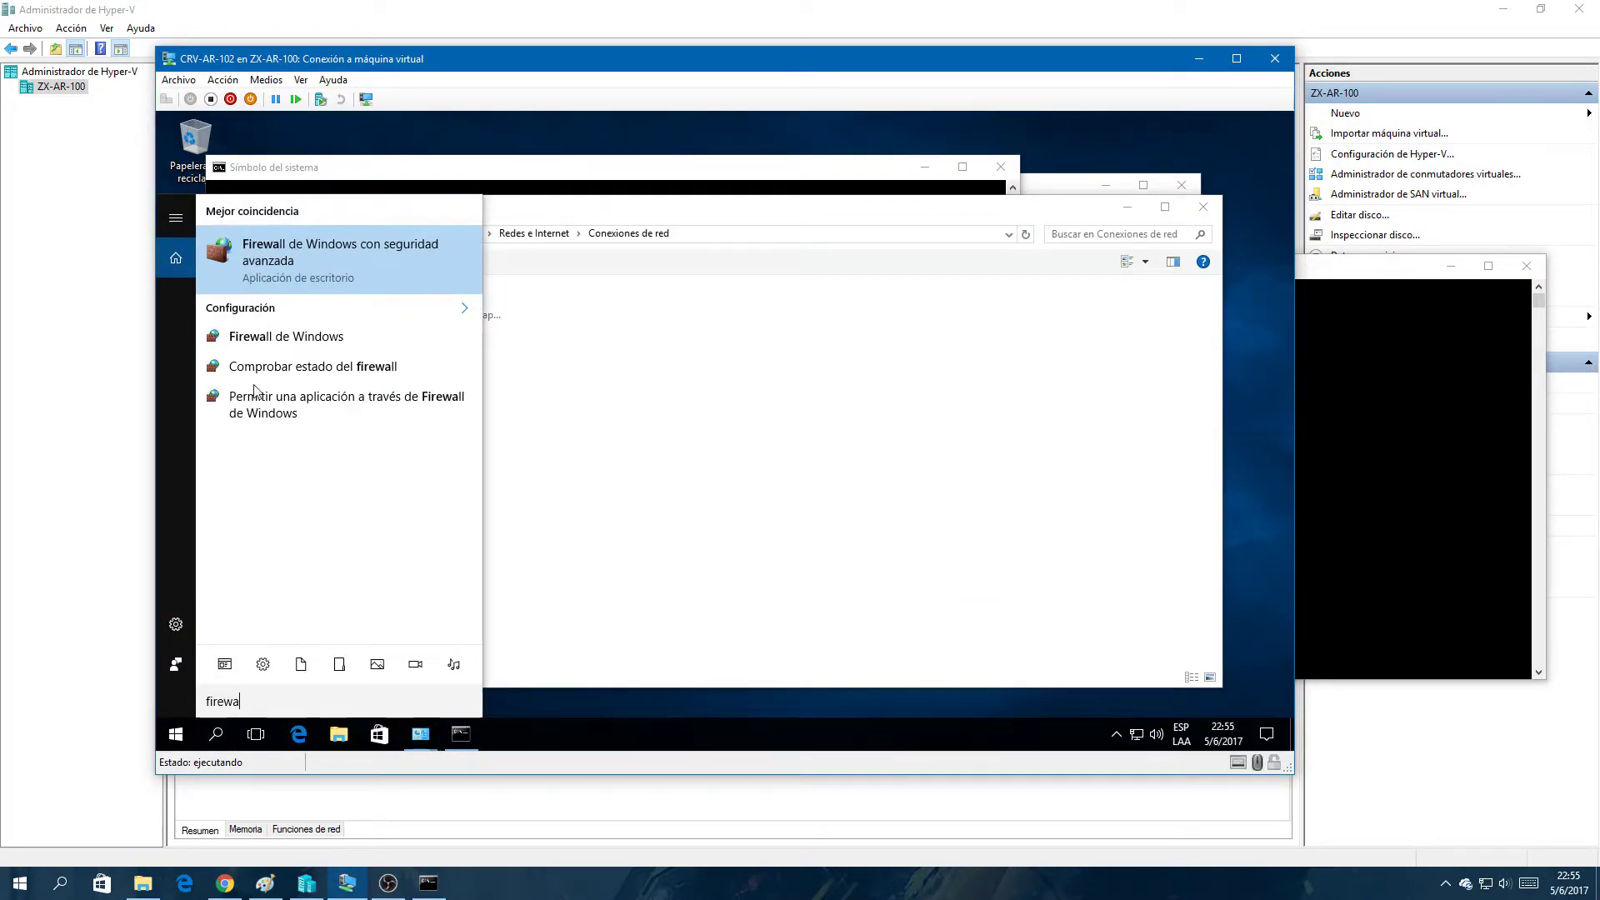
left_click(253, 338)
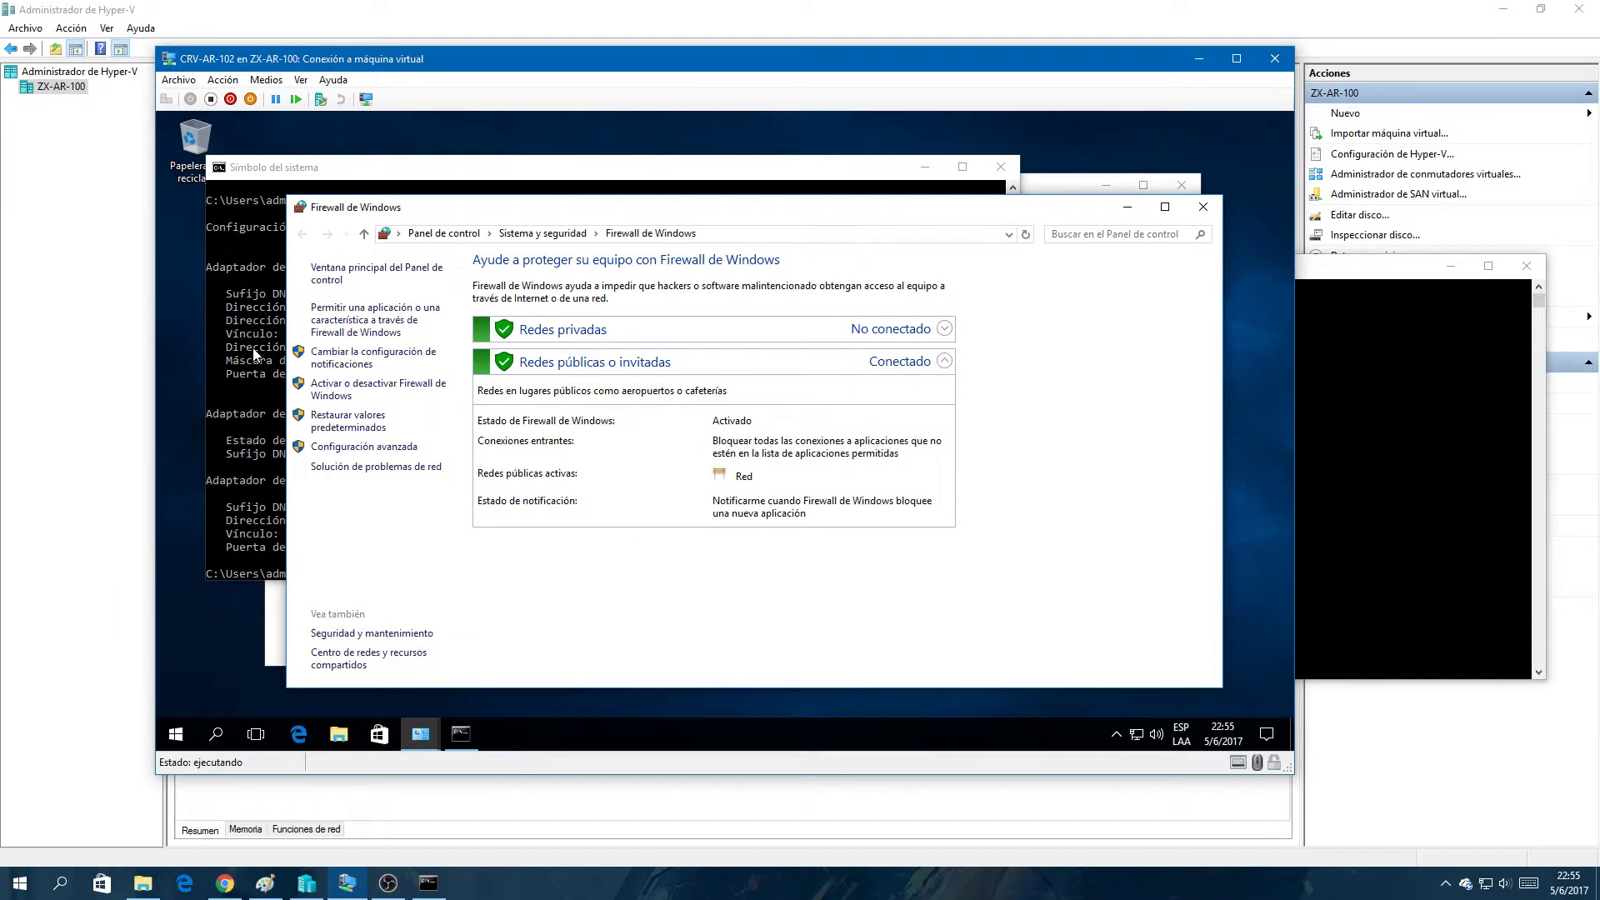
left_click(342, 392)
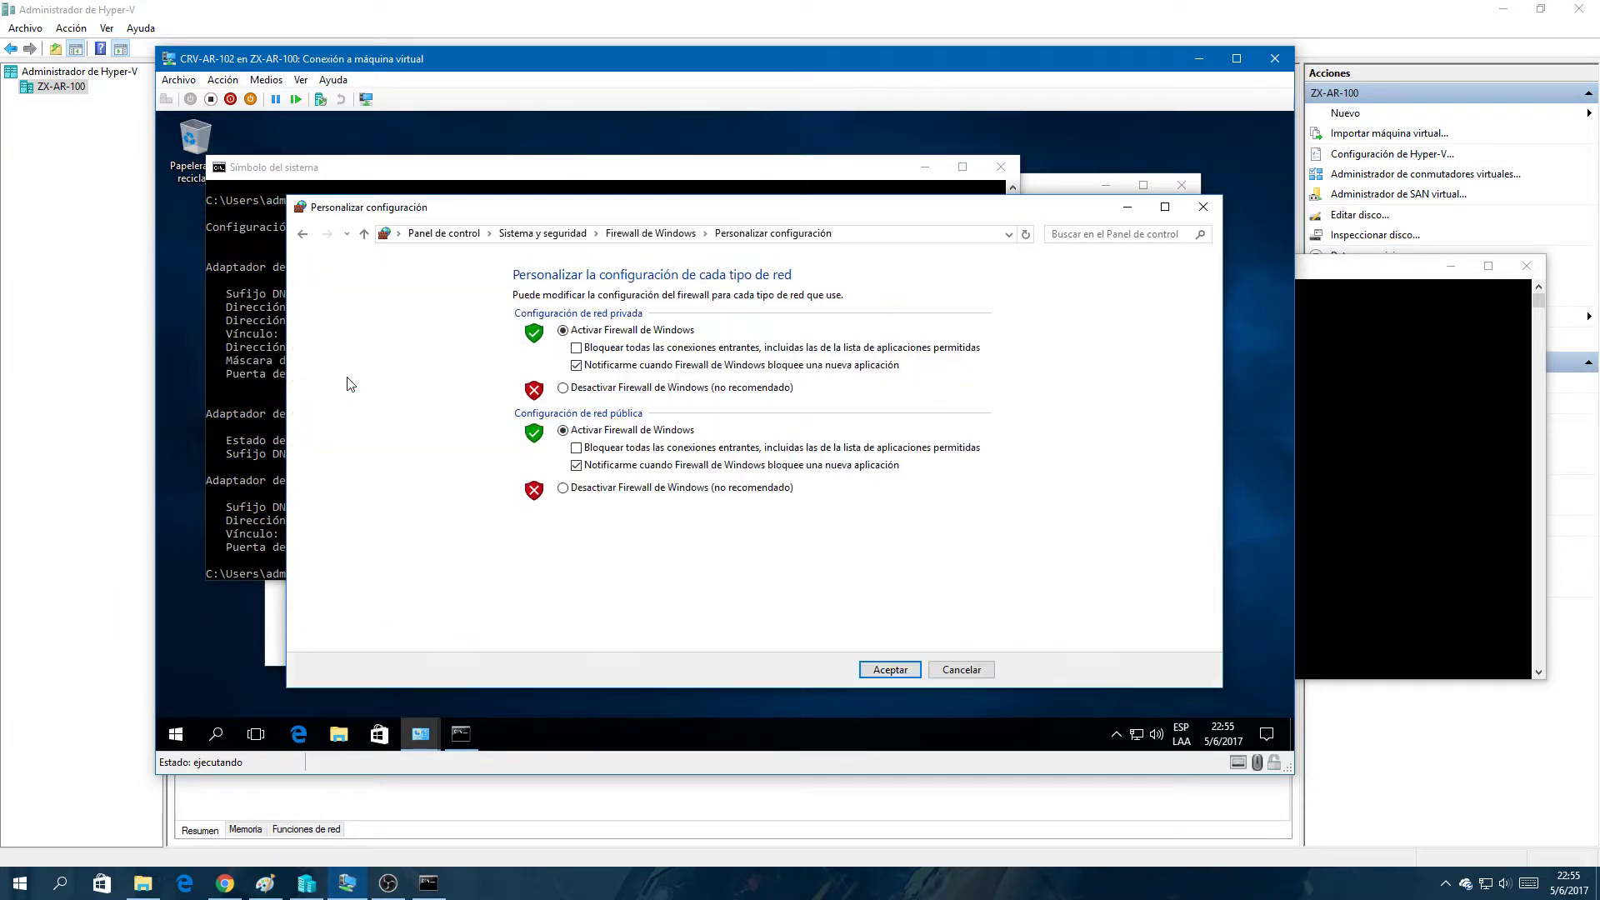
left_click(563, 388)
left_click(562, 487)
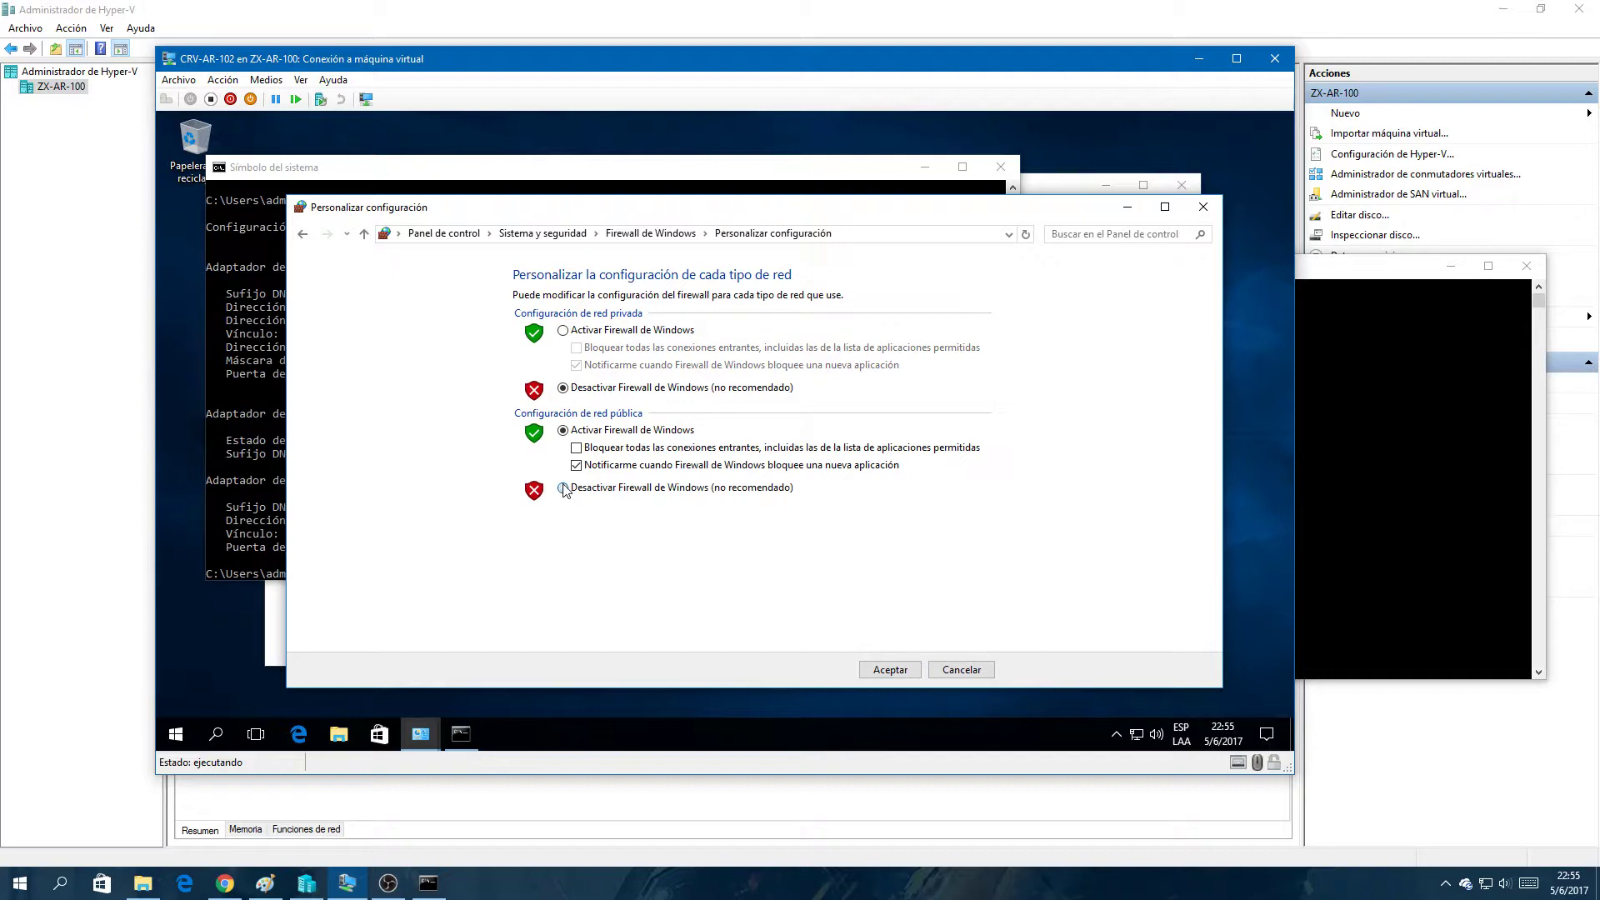
left_click(868, 677)
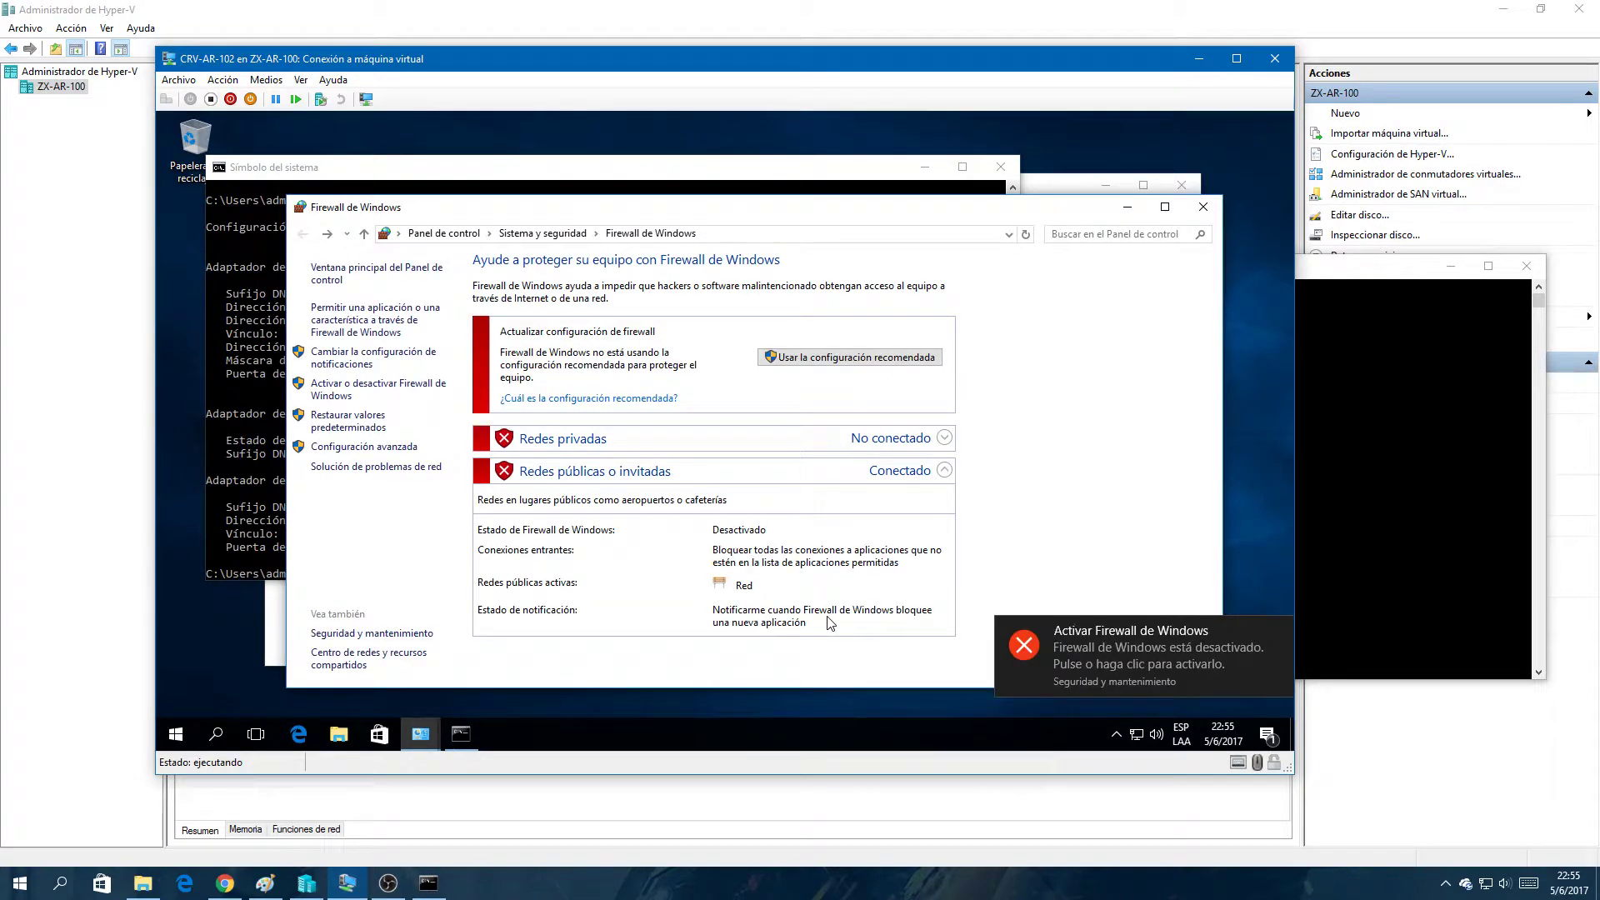
left_click(1279, 632)
Step: Repeat the ping to 192.168.0.108 from the host with the virtual machine's firewall disabled
left_click(1345, 579)
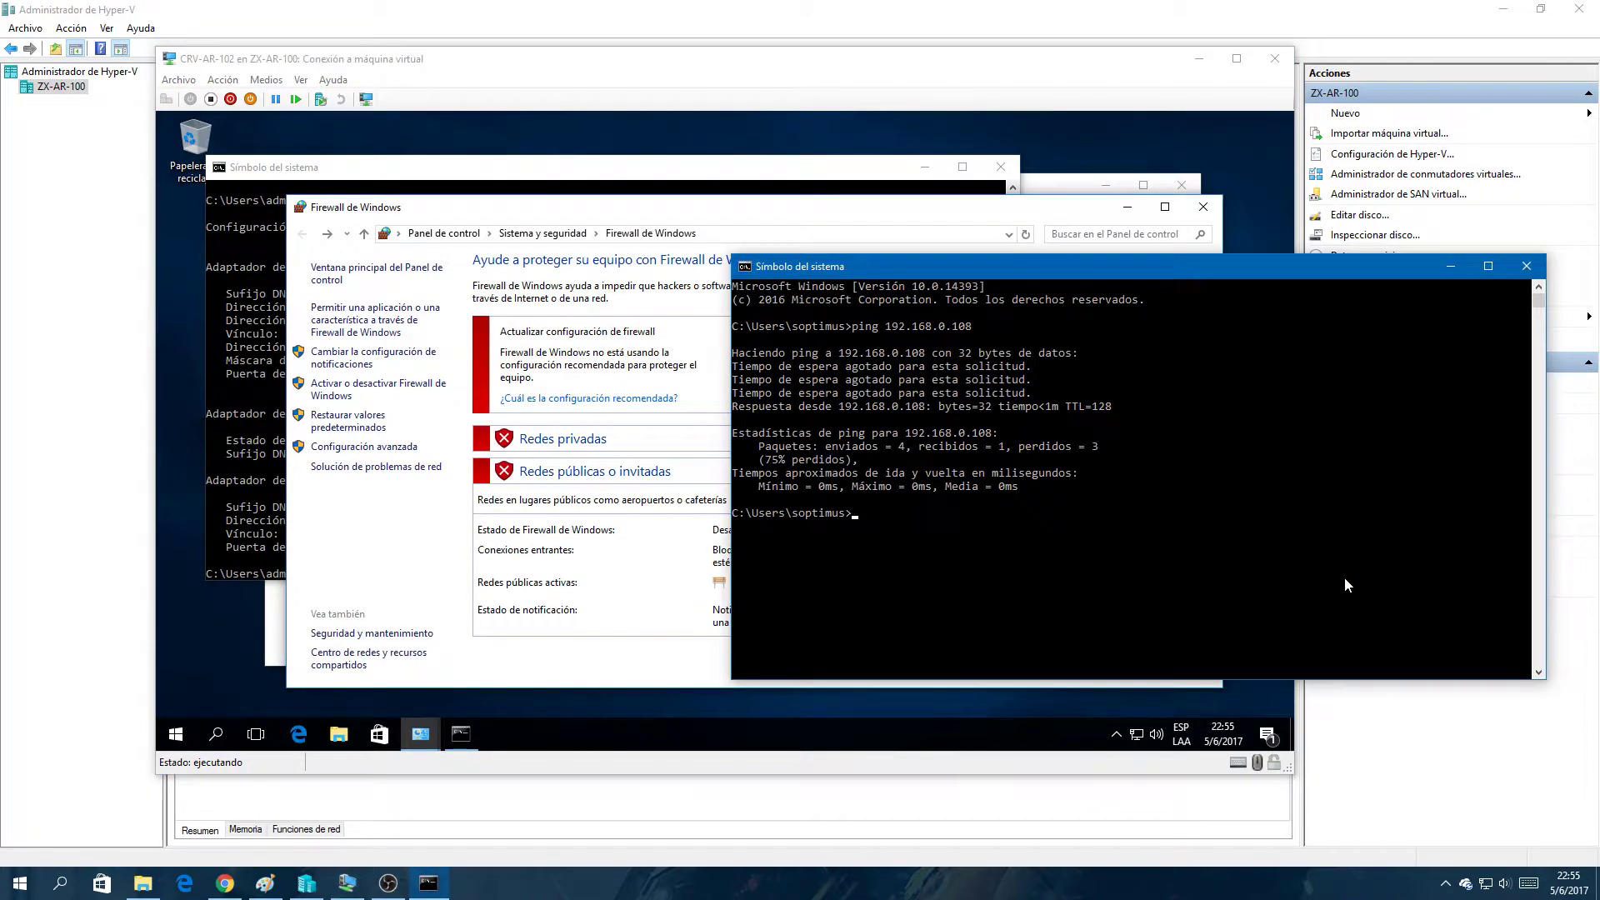
key("Up")
key("Return")
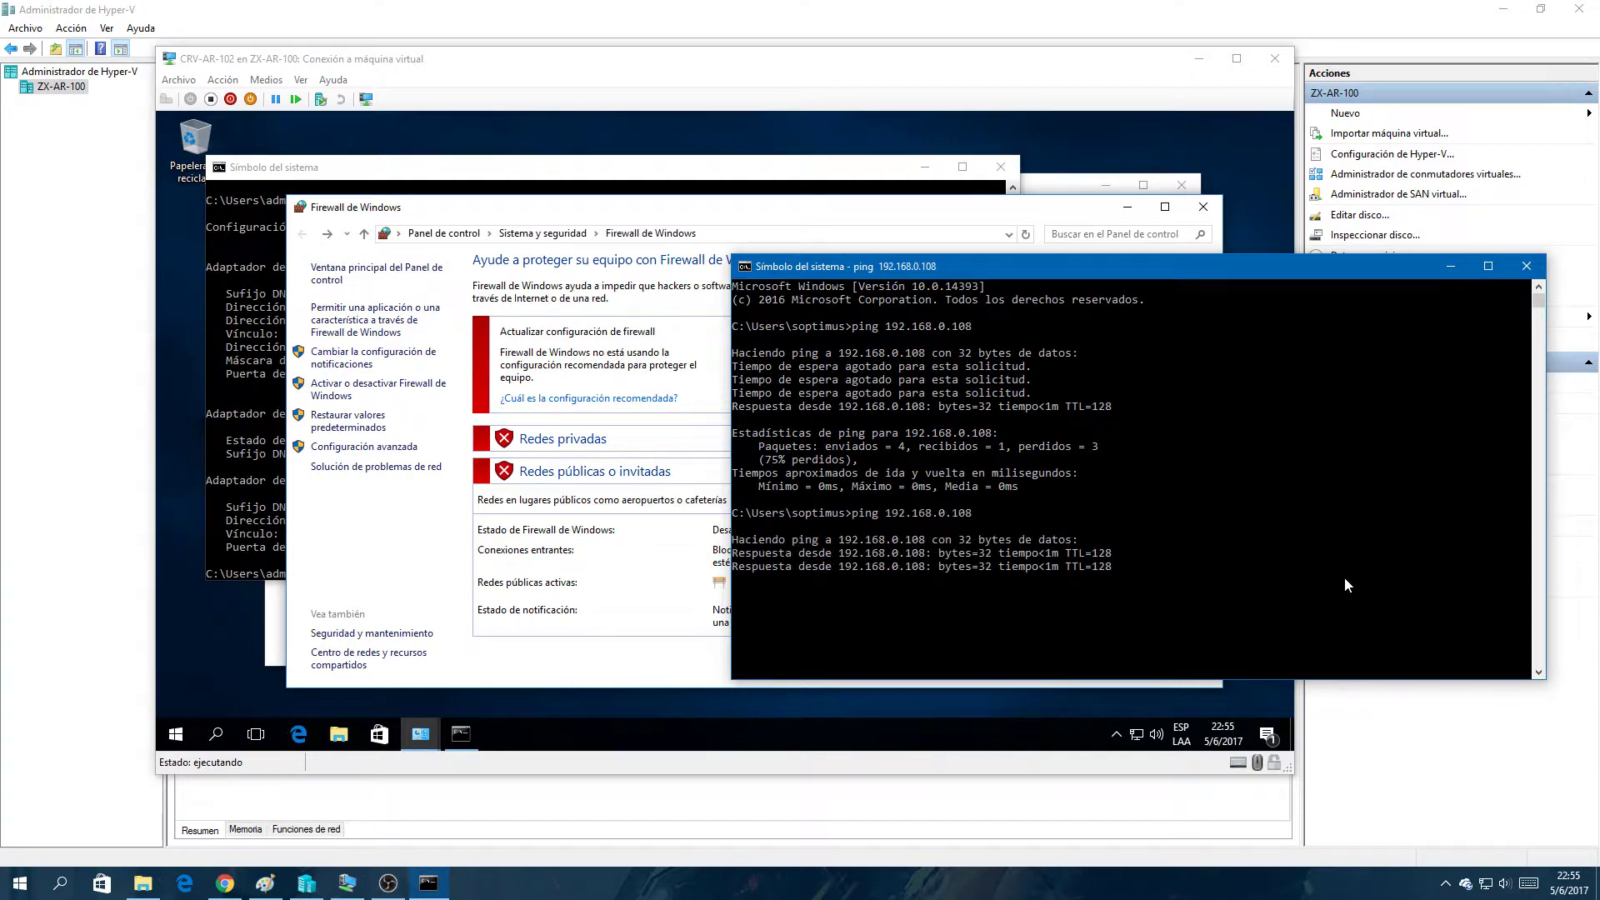
Step: Turn Windows Firewall back on for both private and public networks inside the virtual machine
left_click(333, 390)
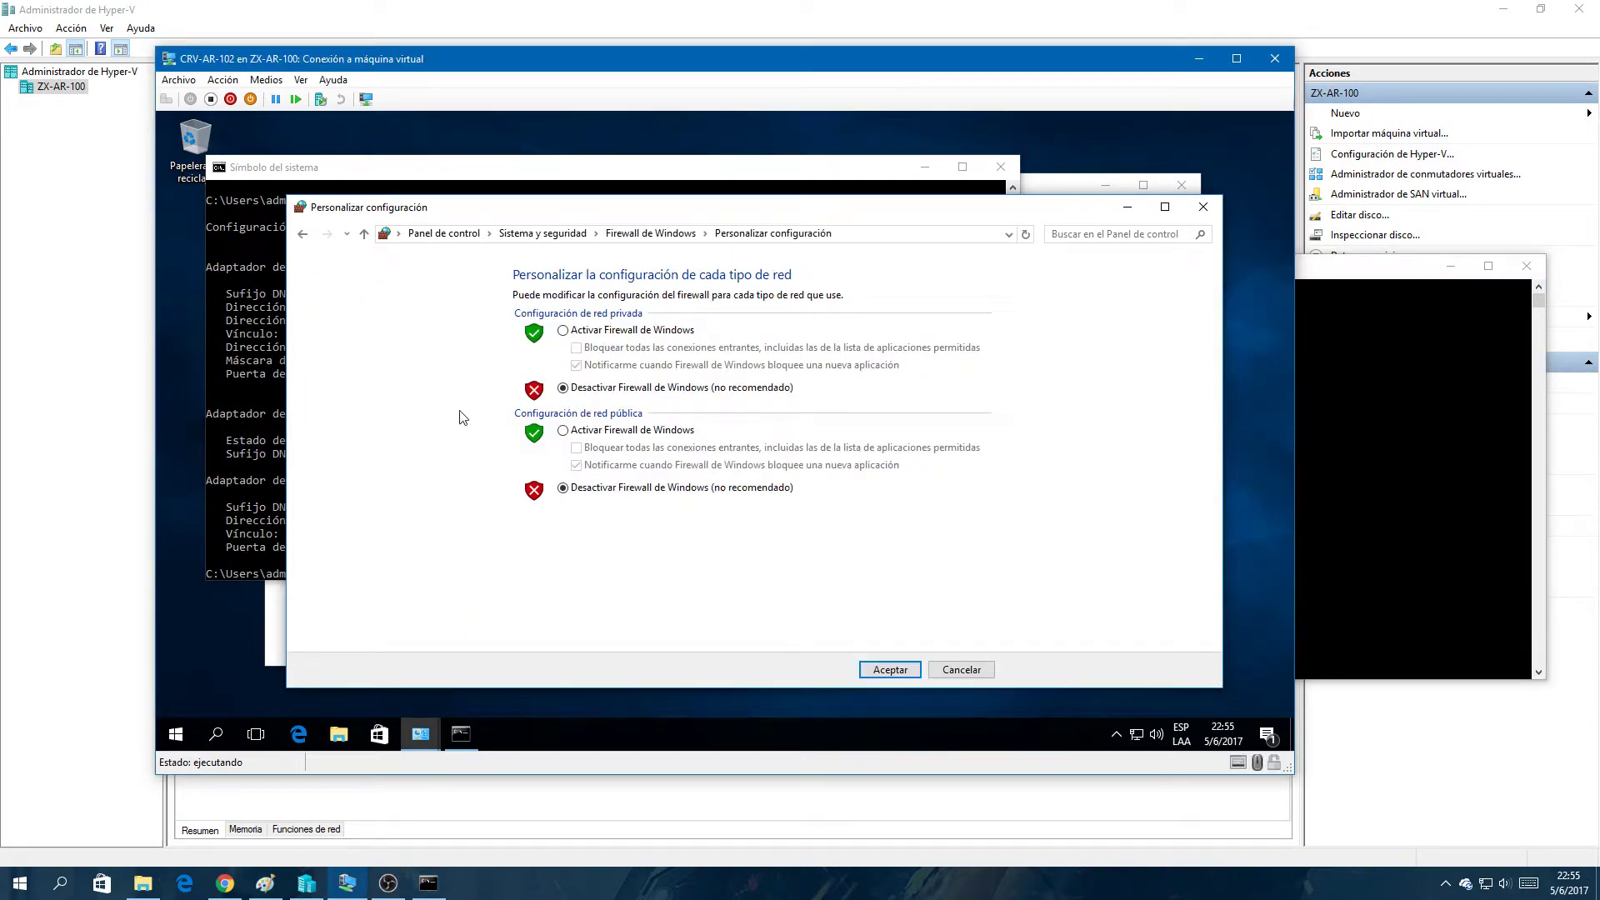
left_click(574, 331)
left_click(581, 430)
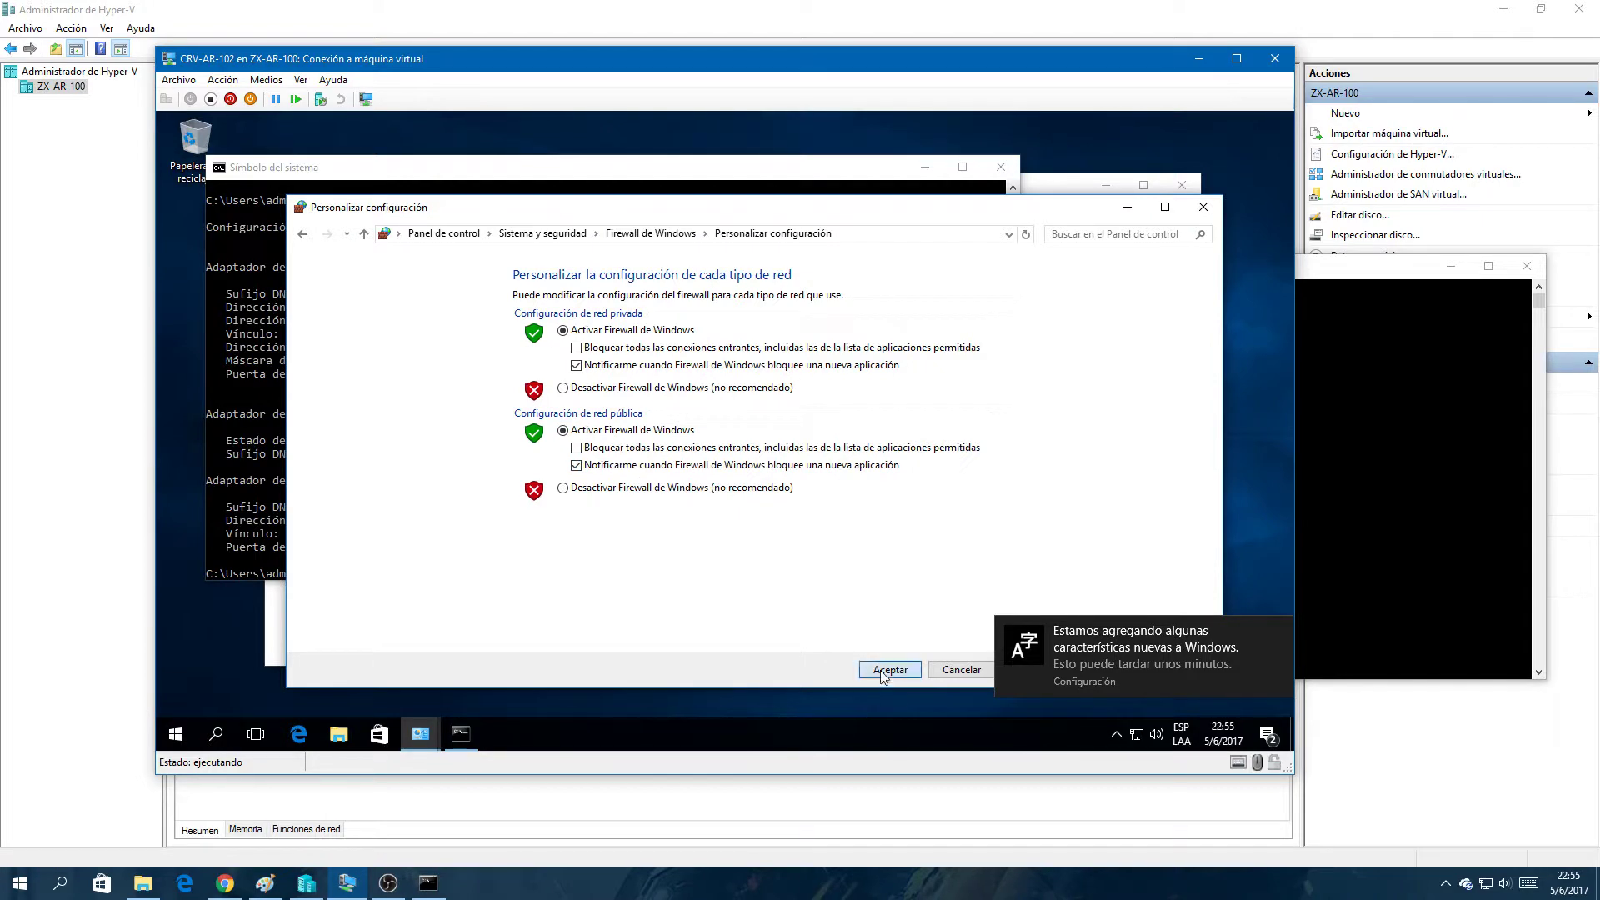
key("Return")
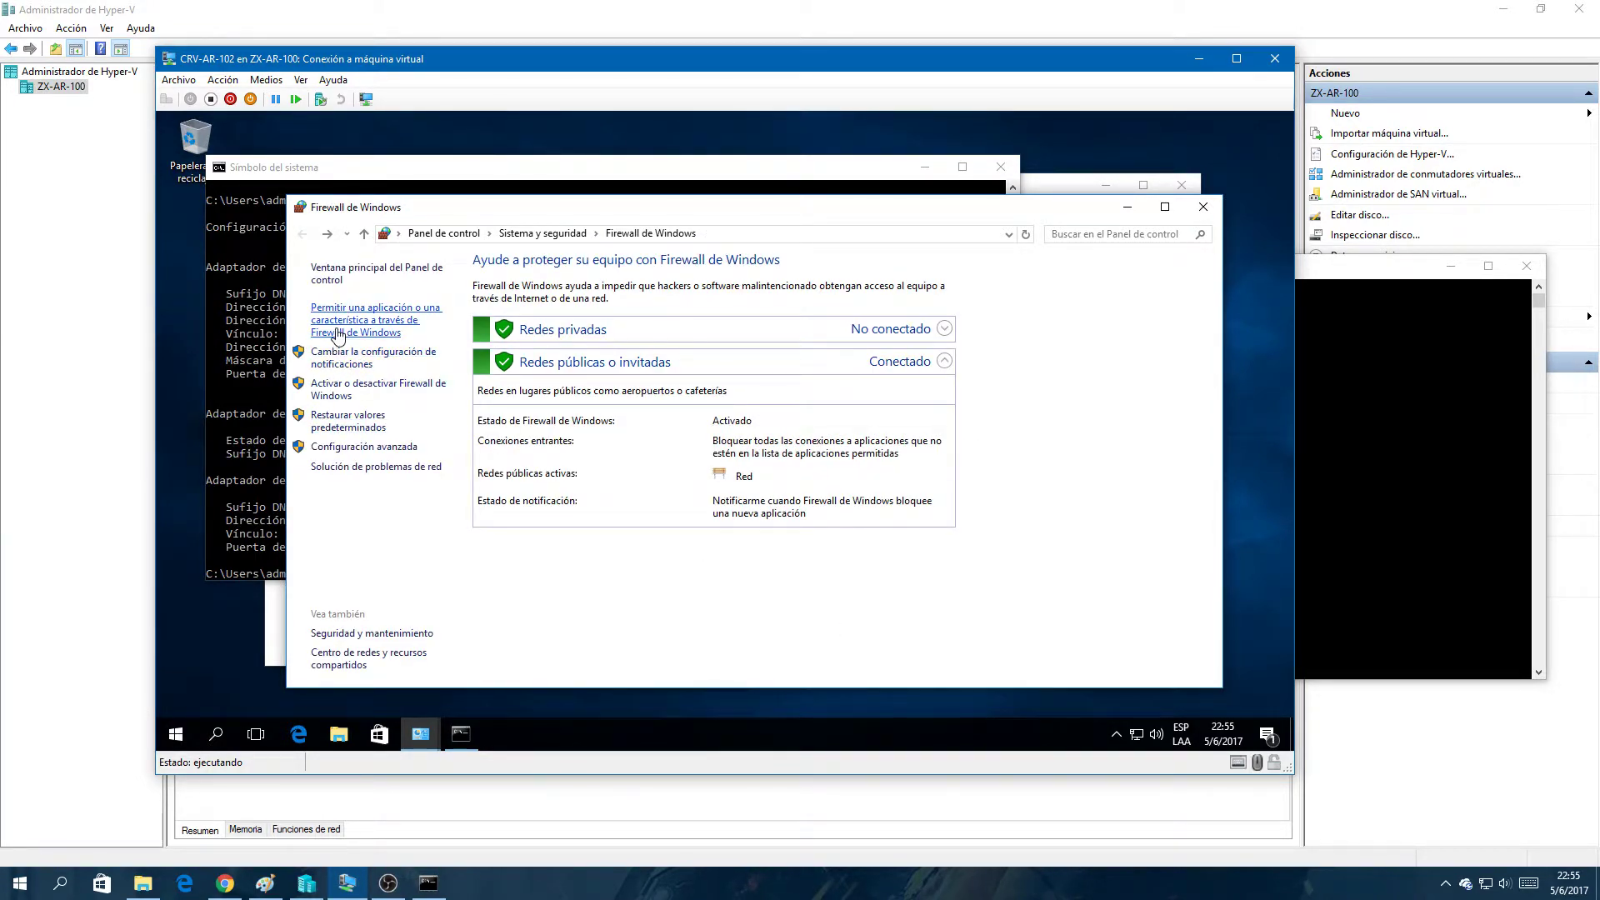
Step: In the virtual machine's advanced firewall settings, enable the first inbound file and printer sharing rule for ICMPv4 echo requests, and close that window
left_click(360, 449)
left_click(260, 206)
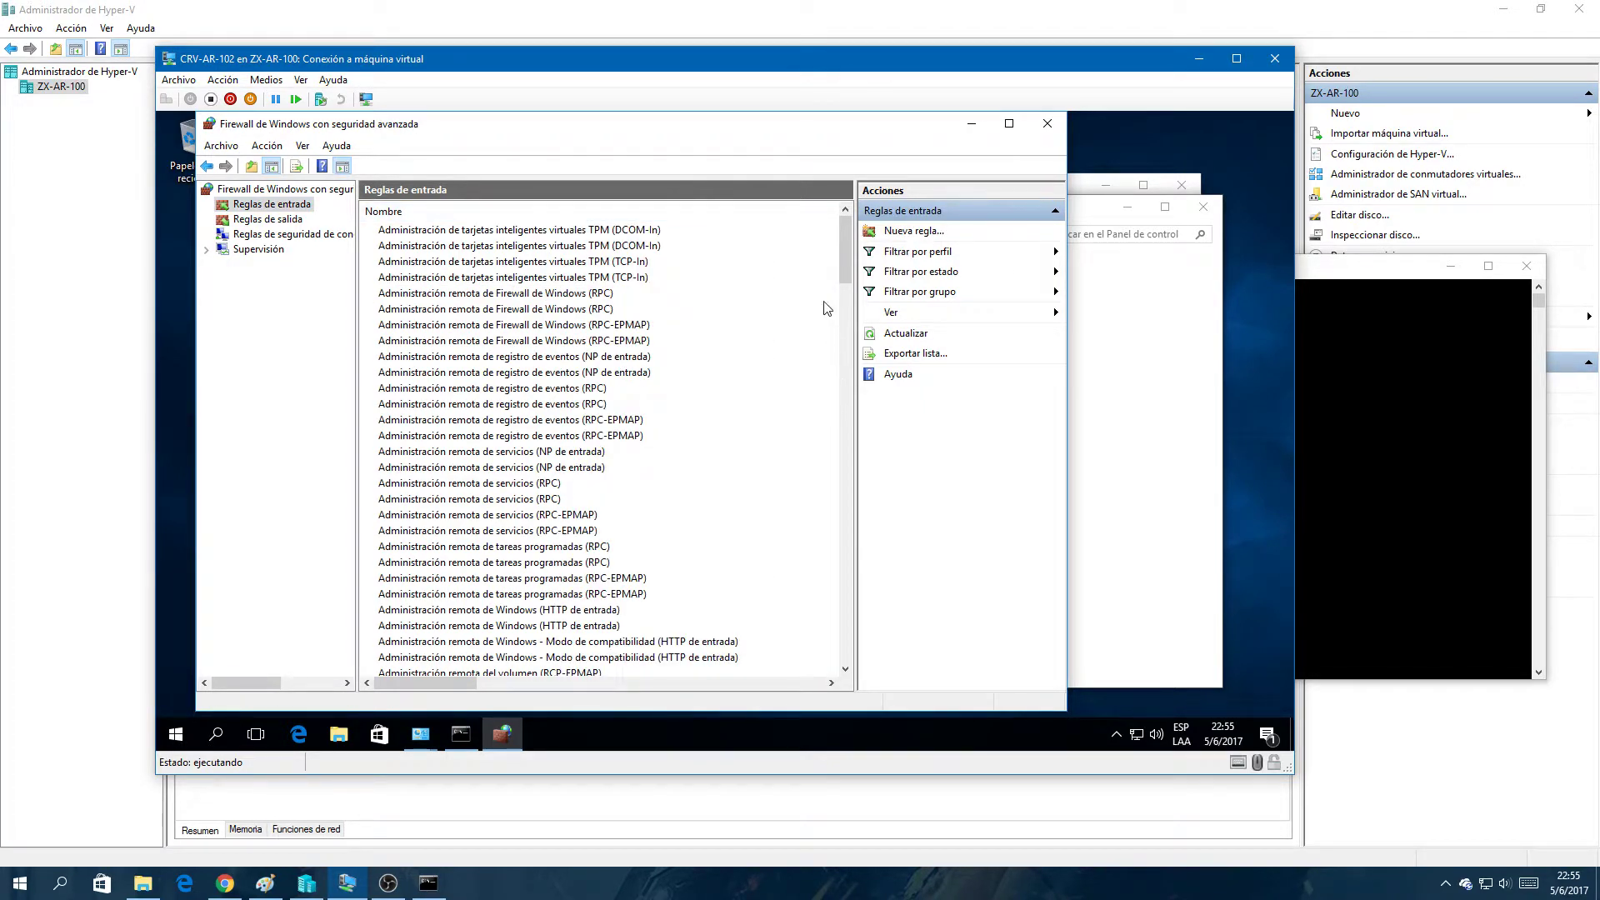
left_click_drag(848, 253, 864, 351)
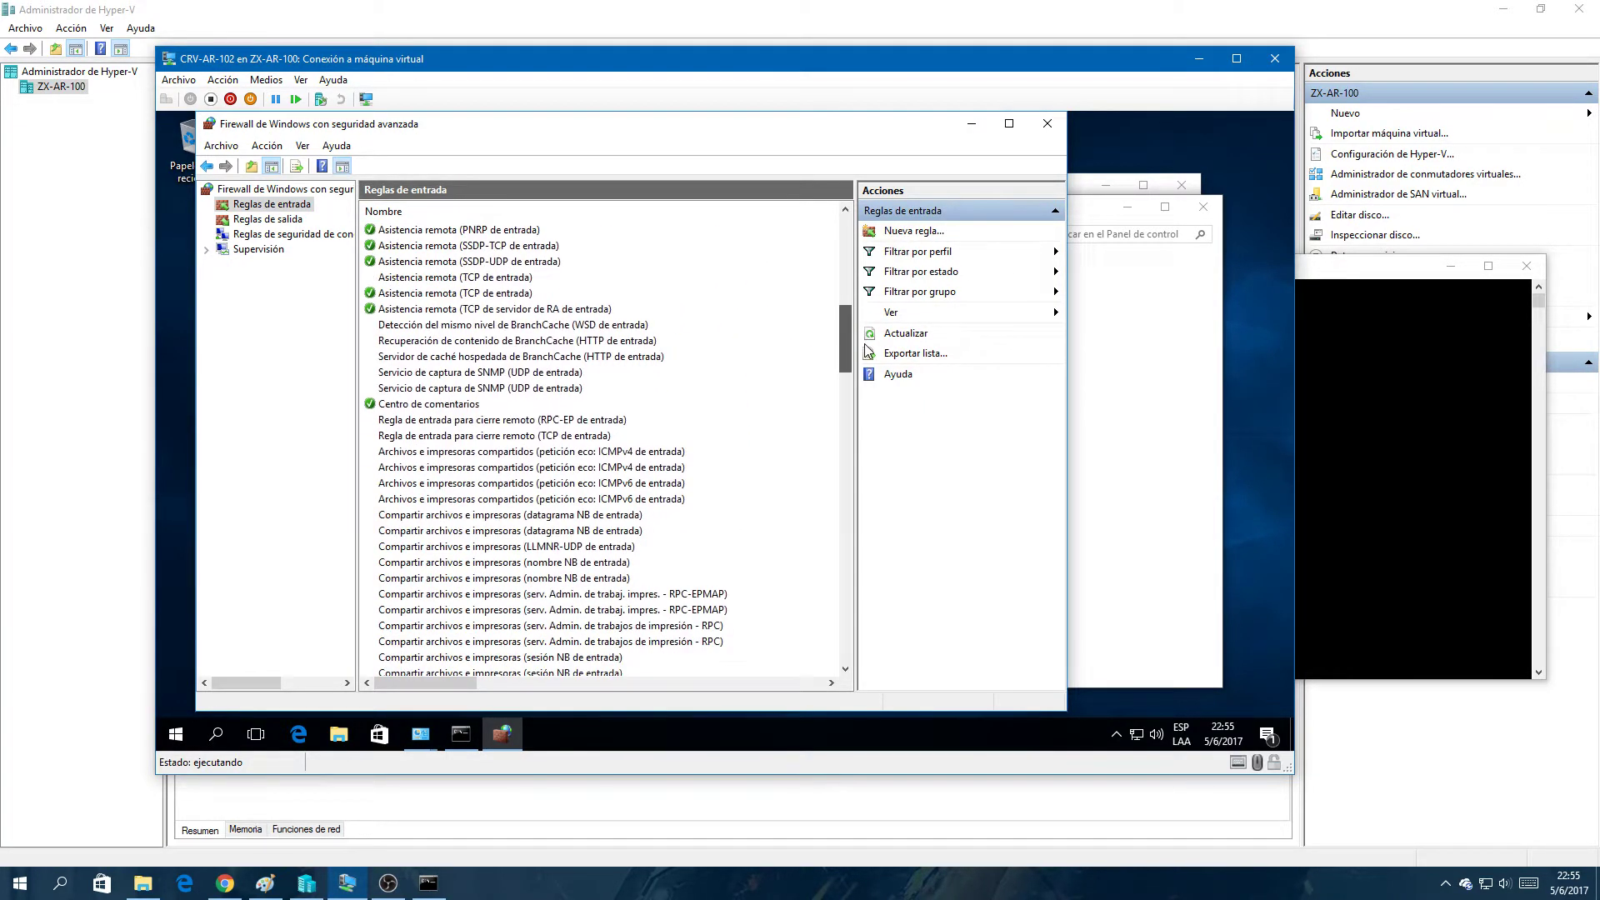
left_click(558, 457)
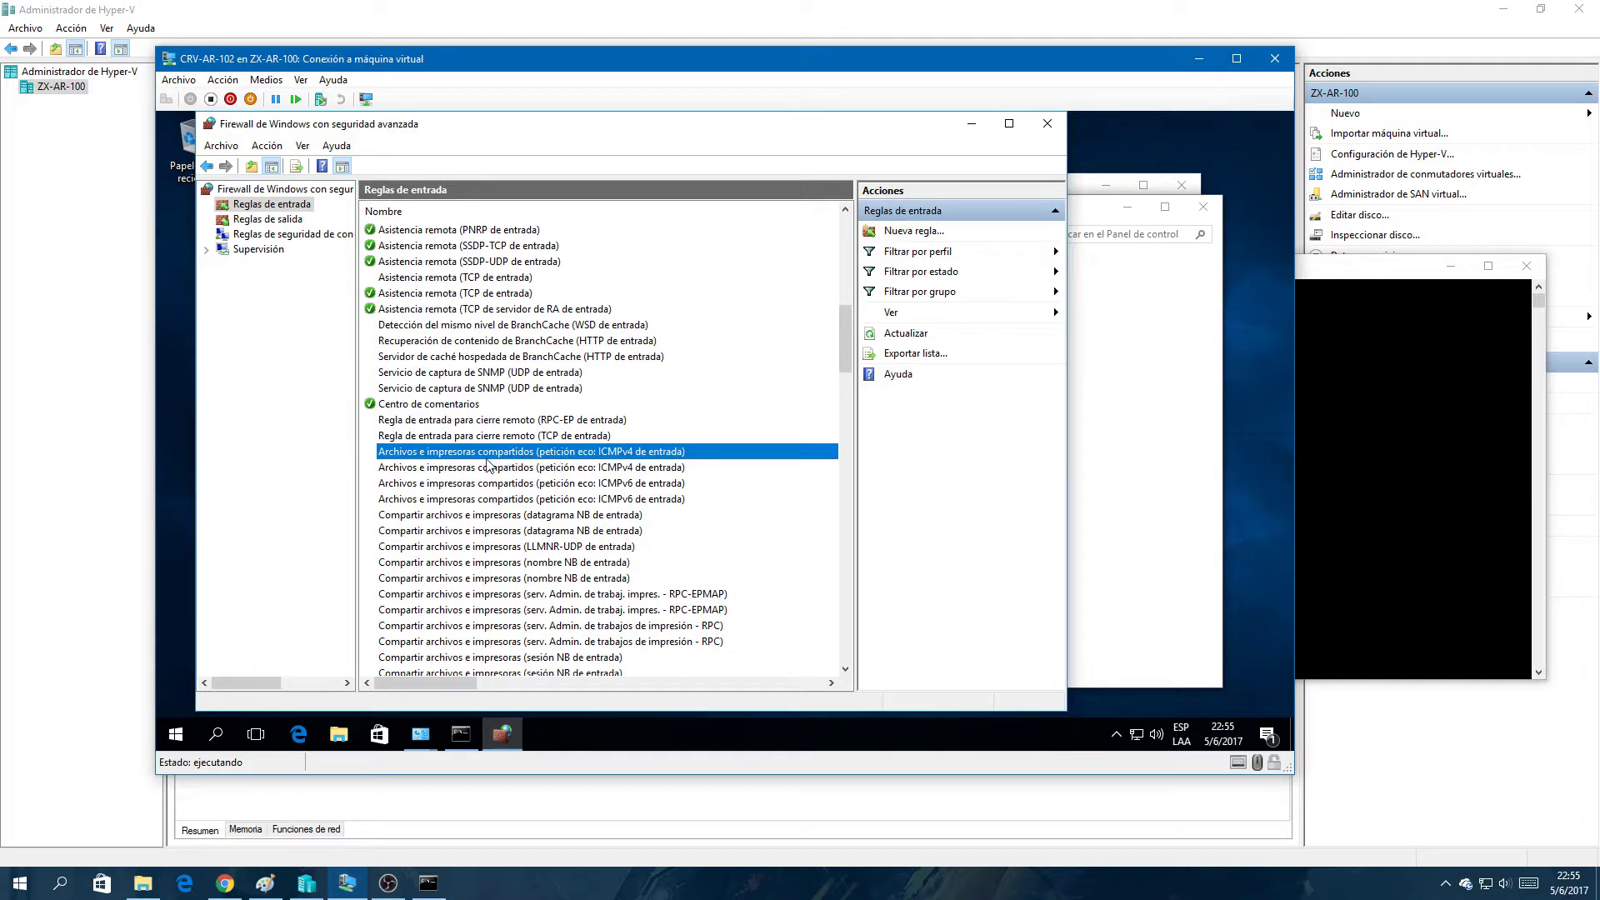
right_click(495, 457)
left_click(540, 468)
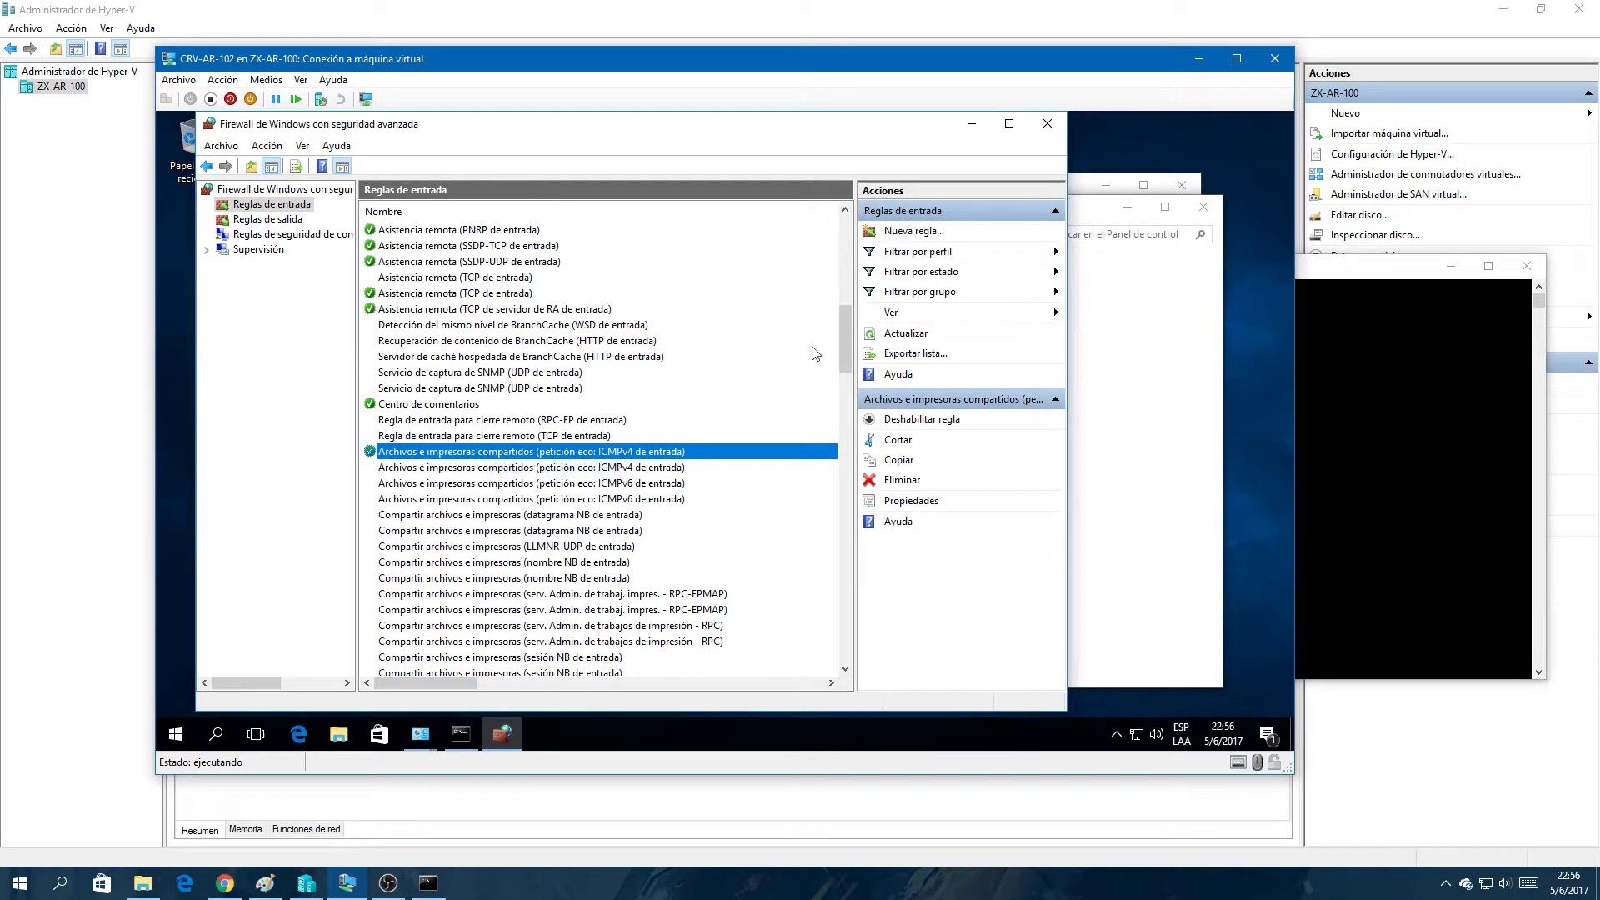
left_click(1047, 123)
Step: Ping 192.168.0.108 again from the host's command prompt with the firewall on and the ICMPv4 rule enabled
left_click(1448, 540)
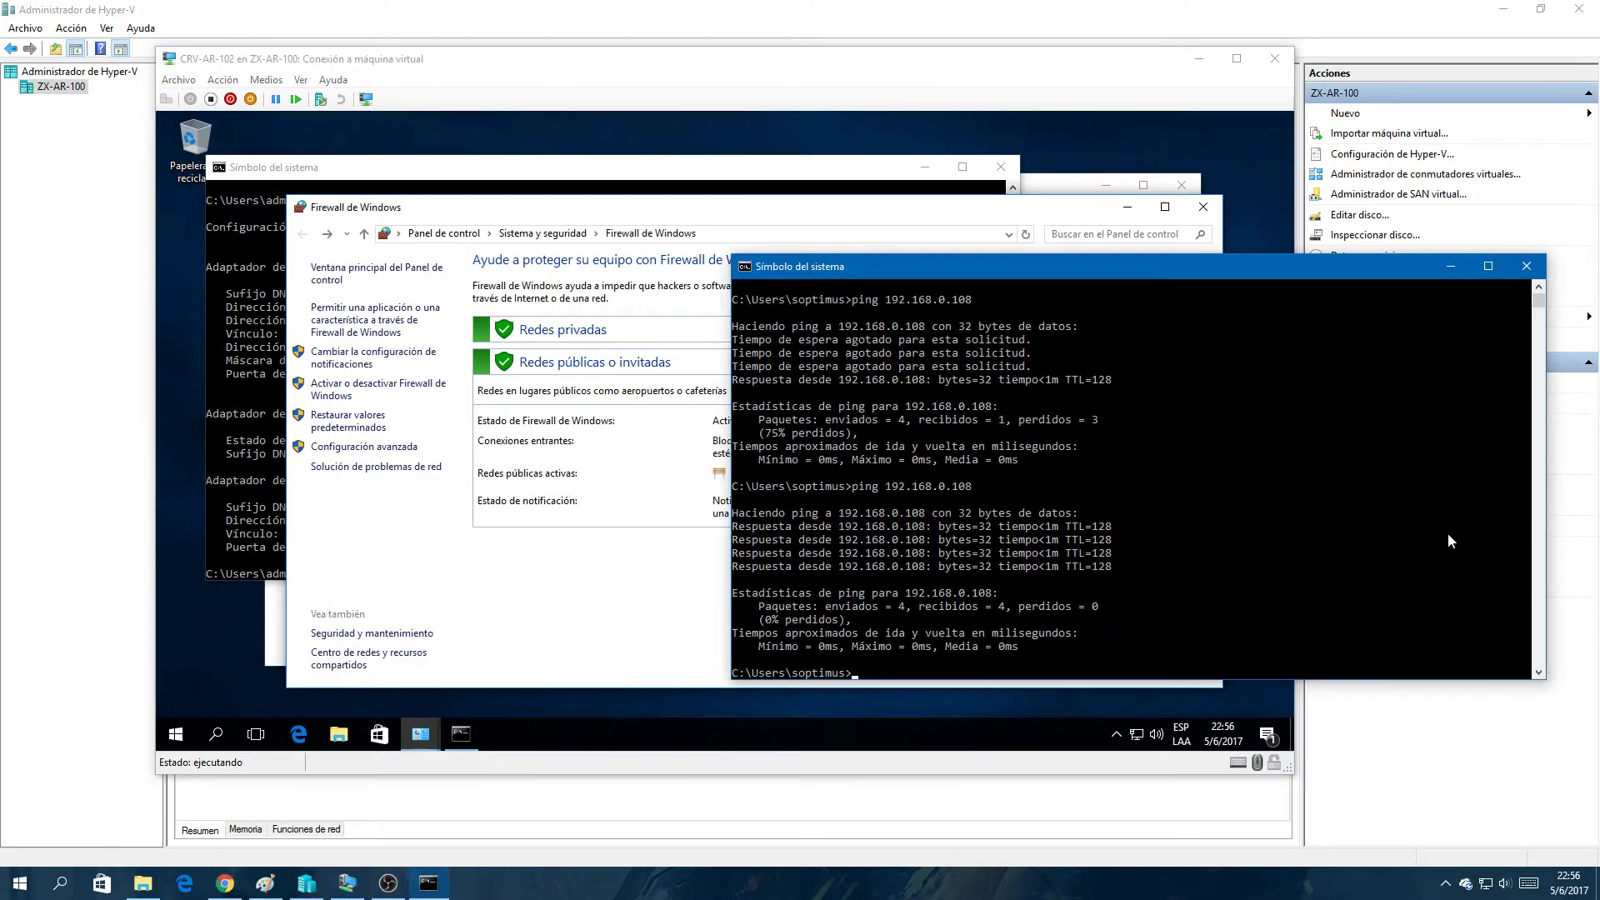
key("Up")
key("Return")
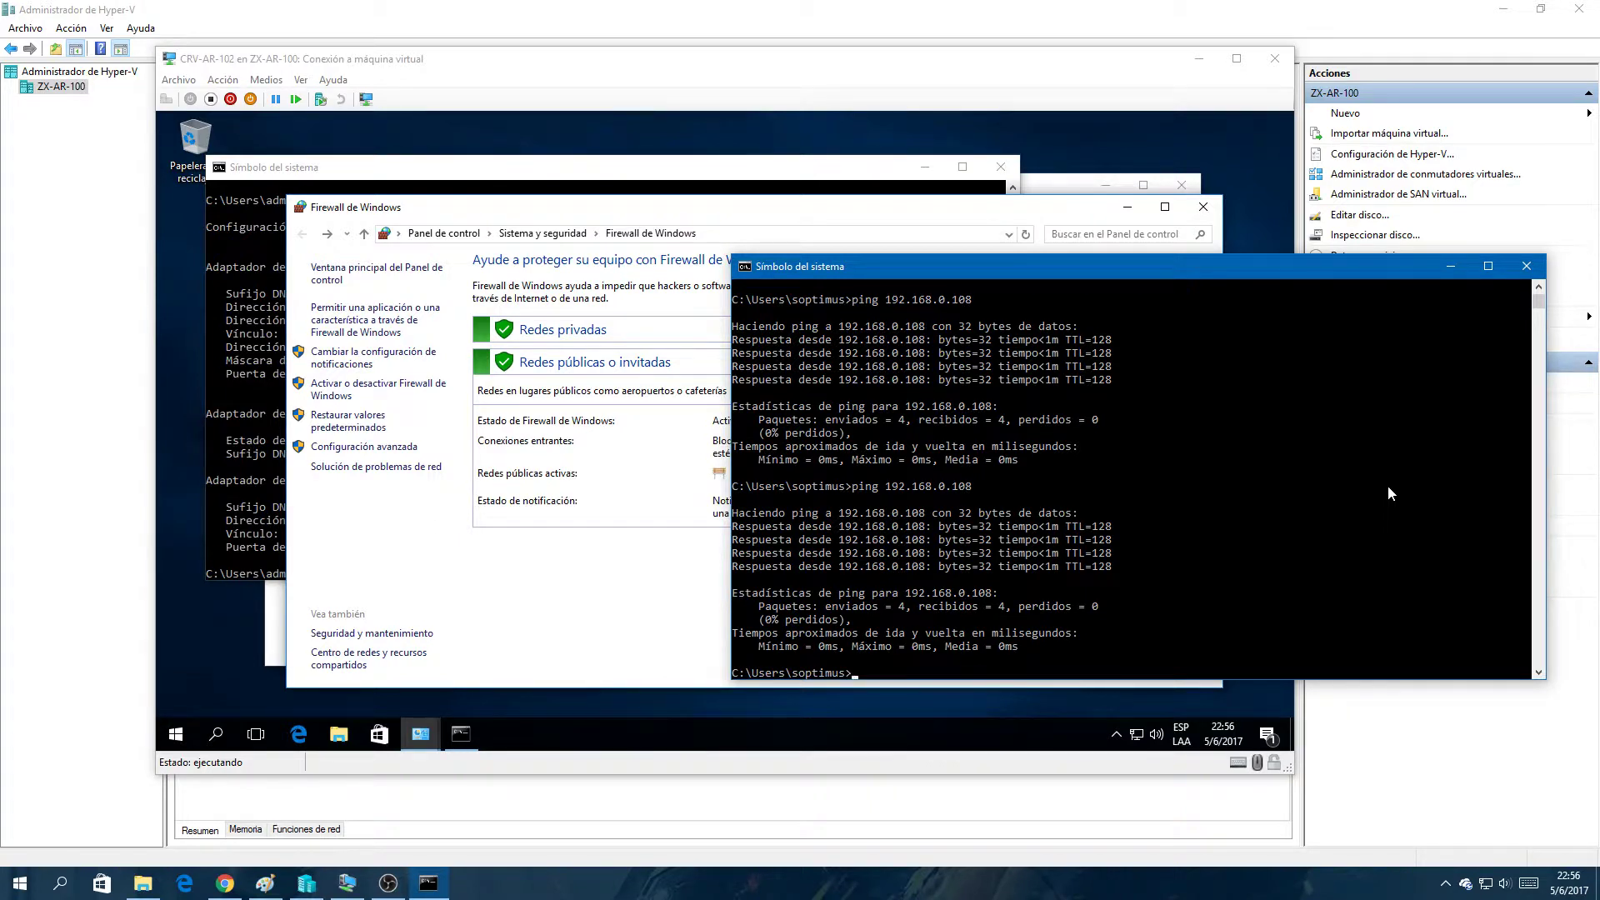
Step: Close the virtual machine's firewall window and both command prompts, and shift the virtual machine window to uncover the host's Hyper-V actions
left_click(1200, 208)
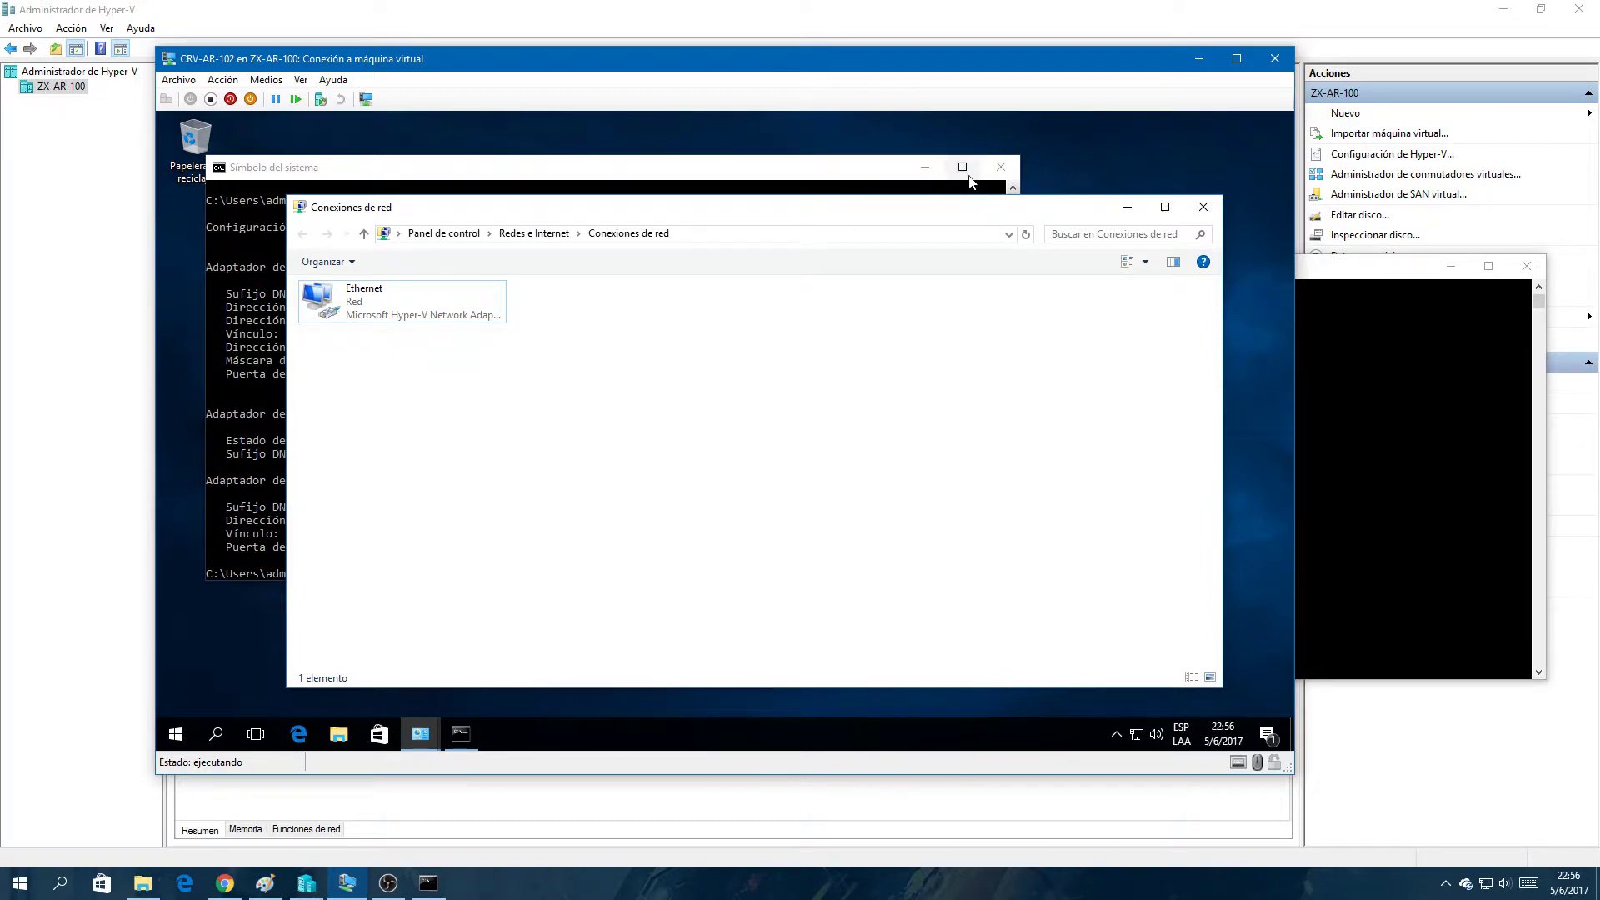
left_click(1001, 167)
left_click(1306, 303)
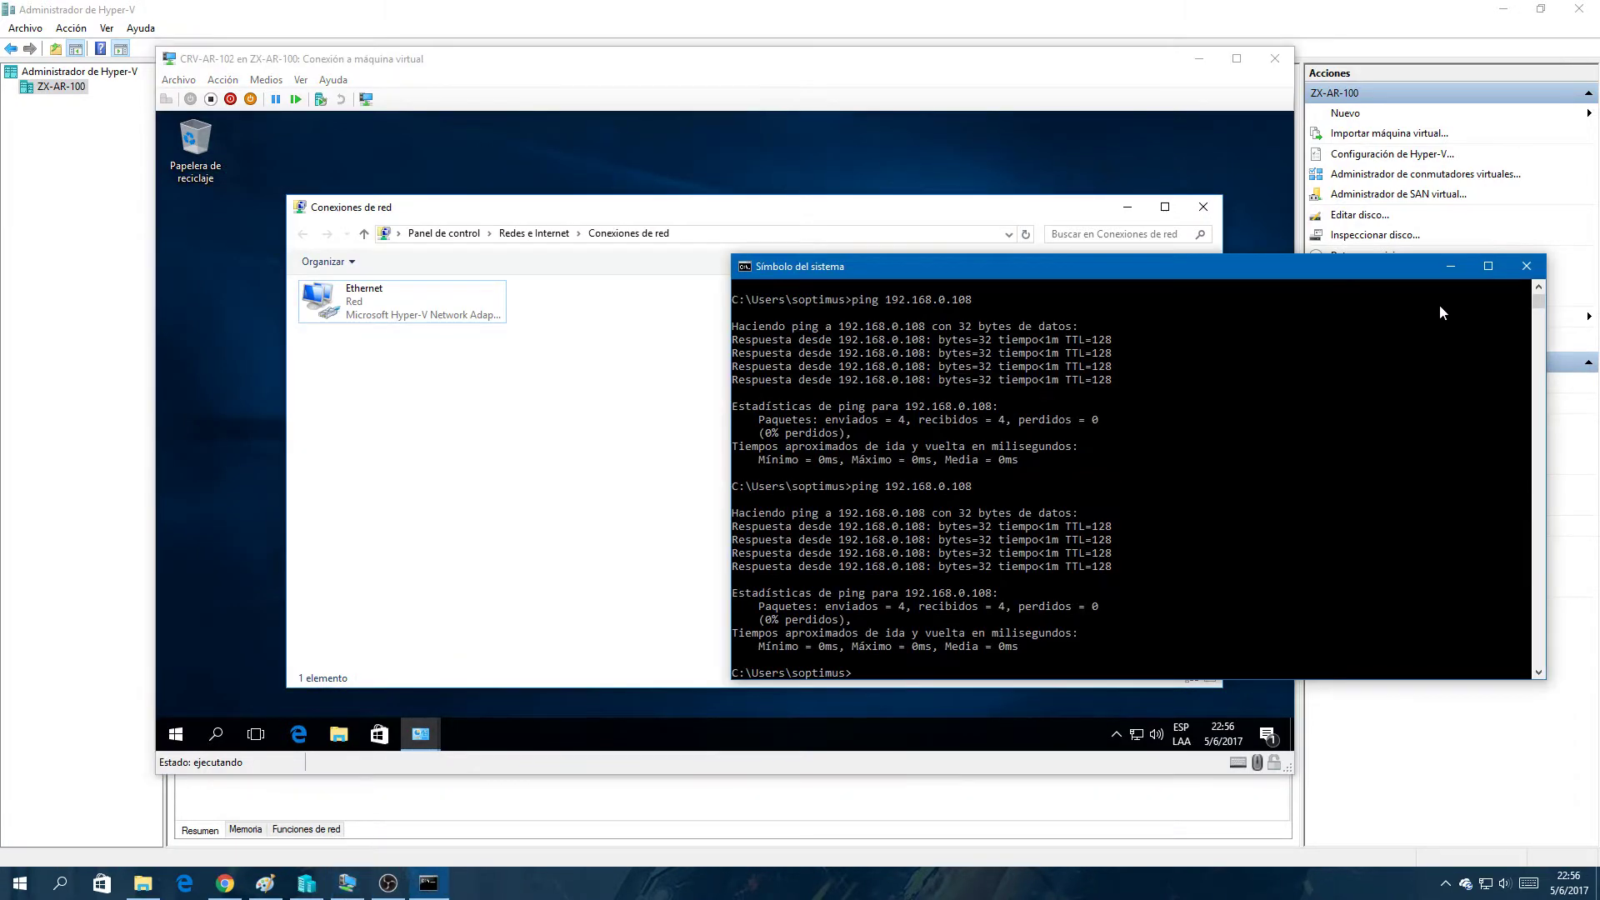
left_click(1525, 266)
left_click_drag(1019, 55, 941, 49)
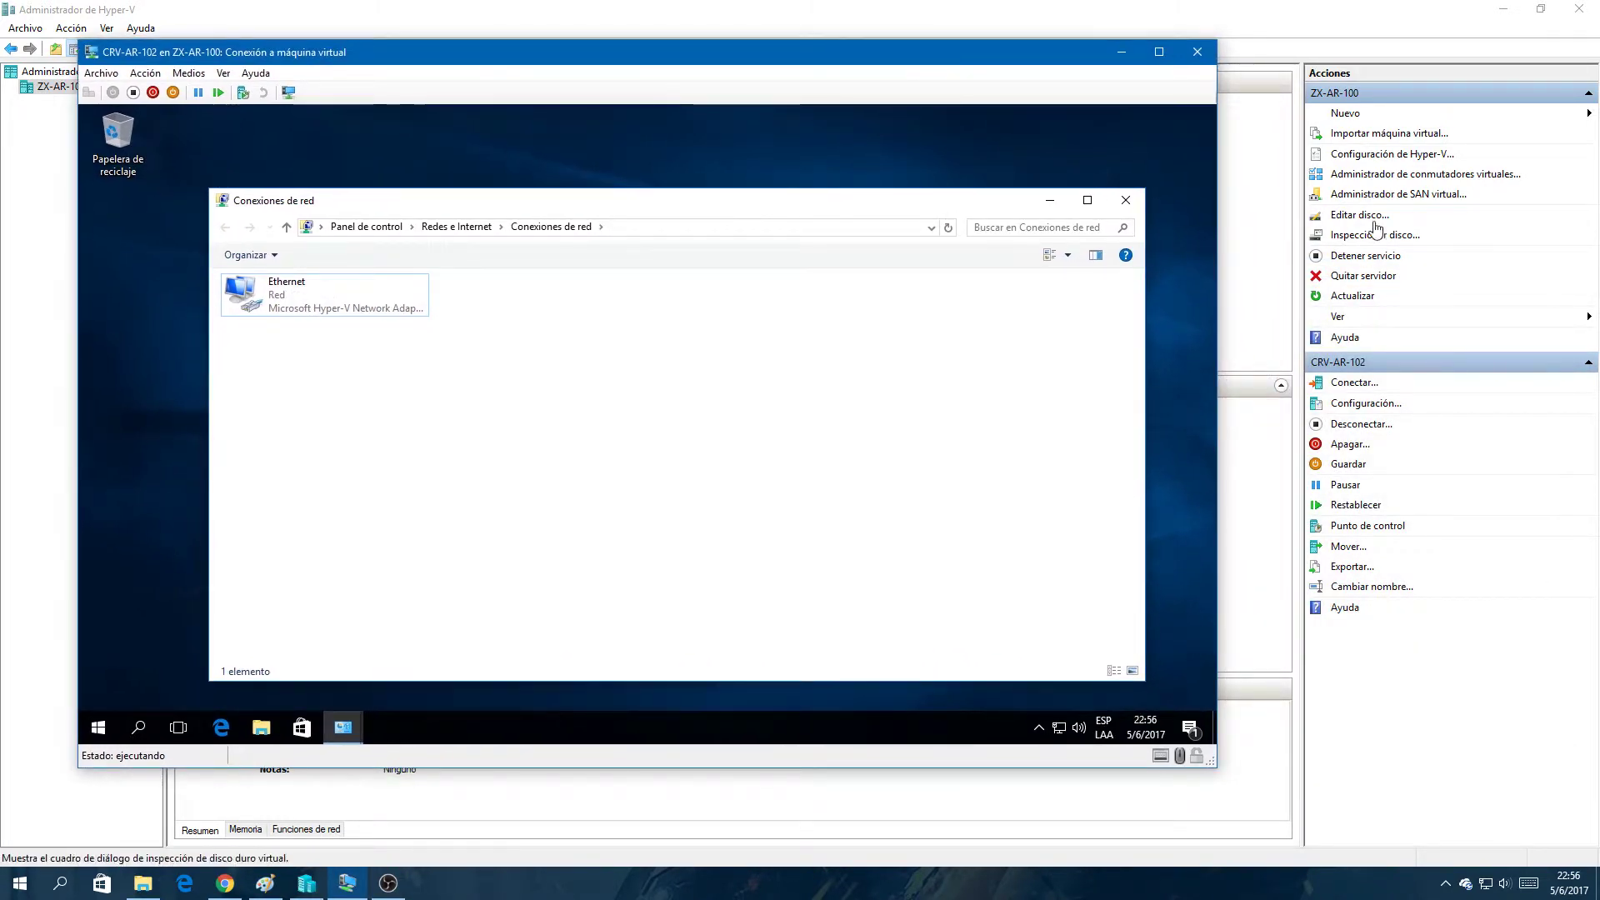
Step: Create an internal virtual switch named CRV - Interno without VLAN identification and apply it
left_click(1416, 174)
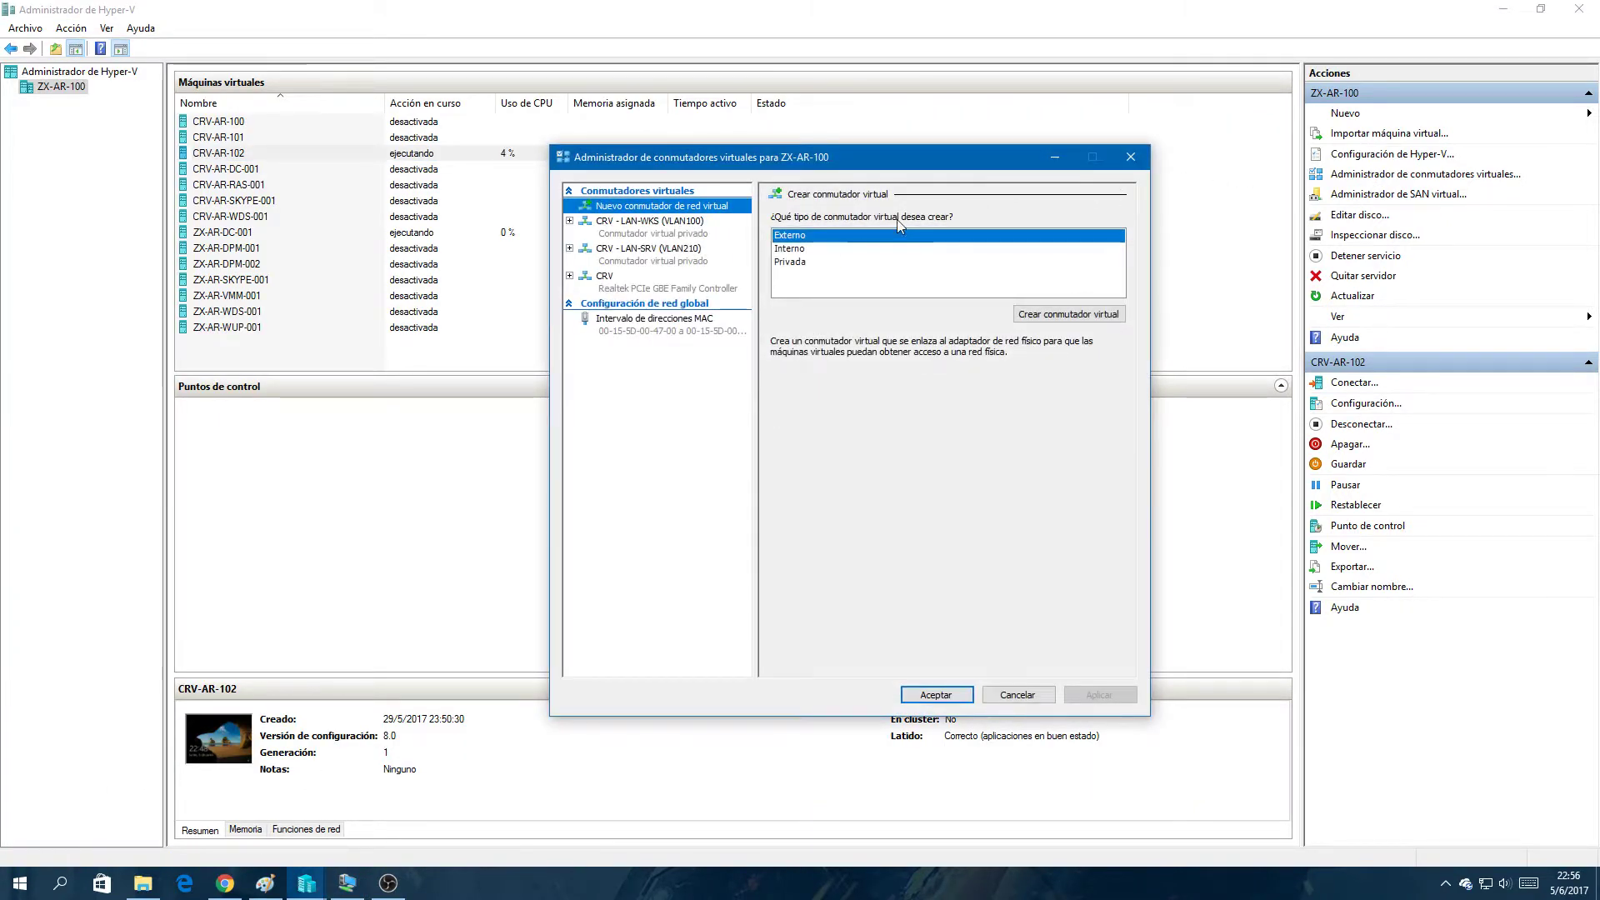
left_click(802, 250)
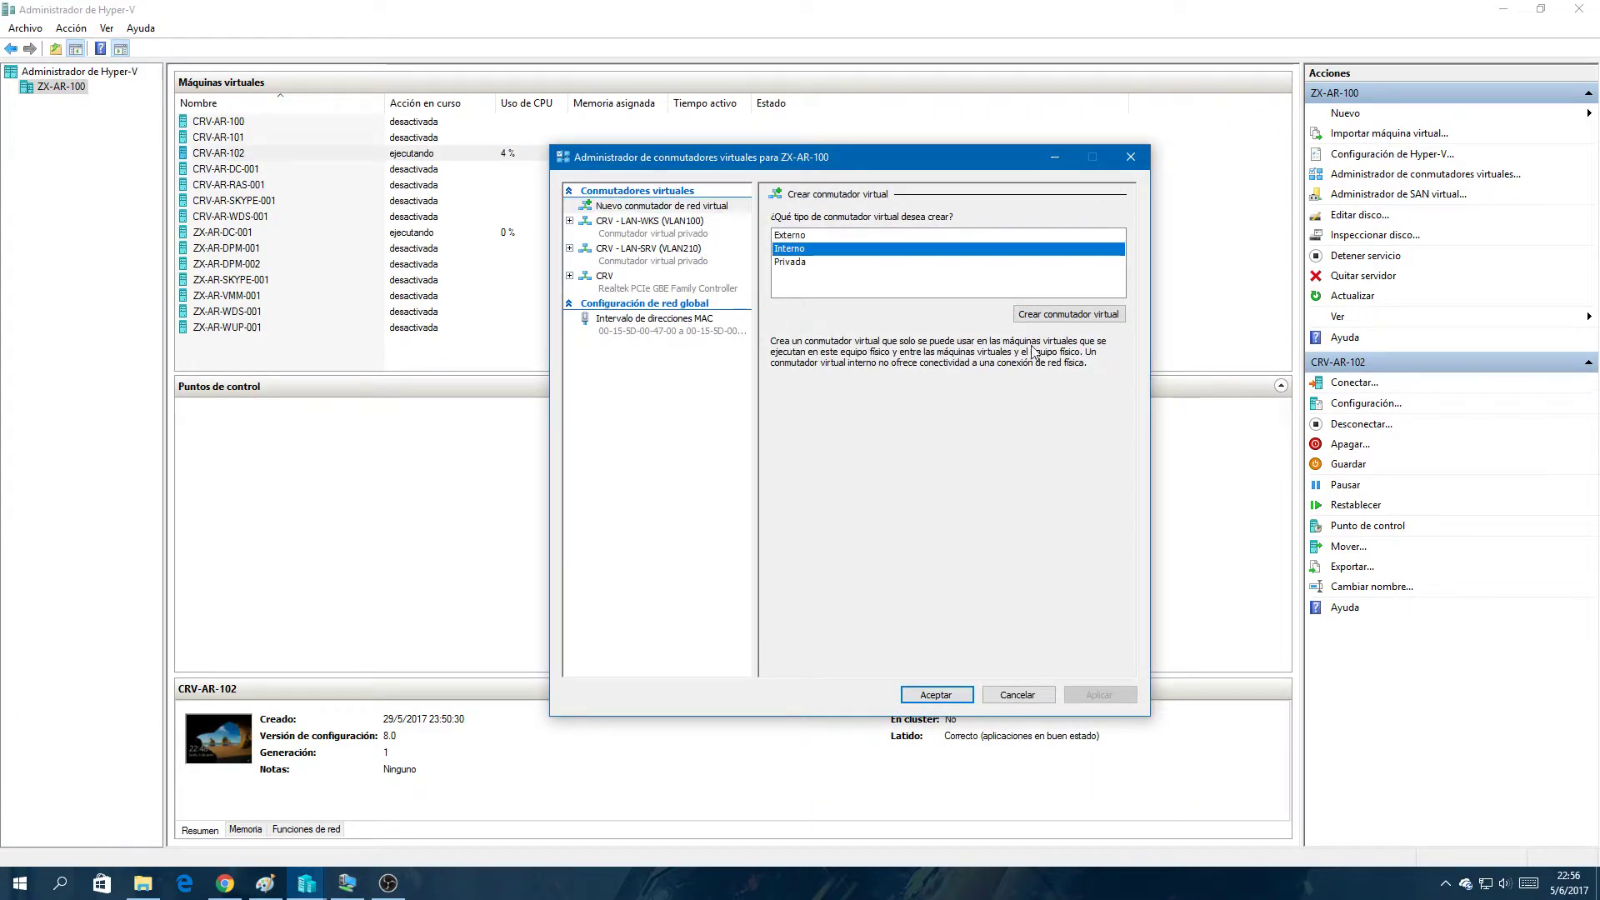
left_click(1068, 314)
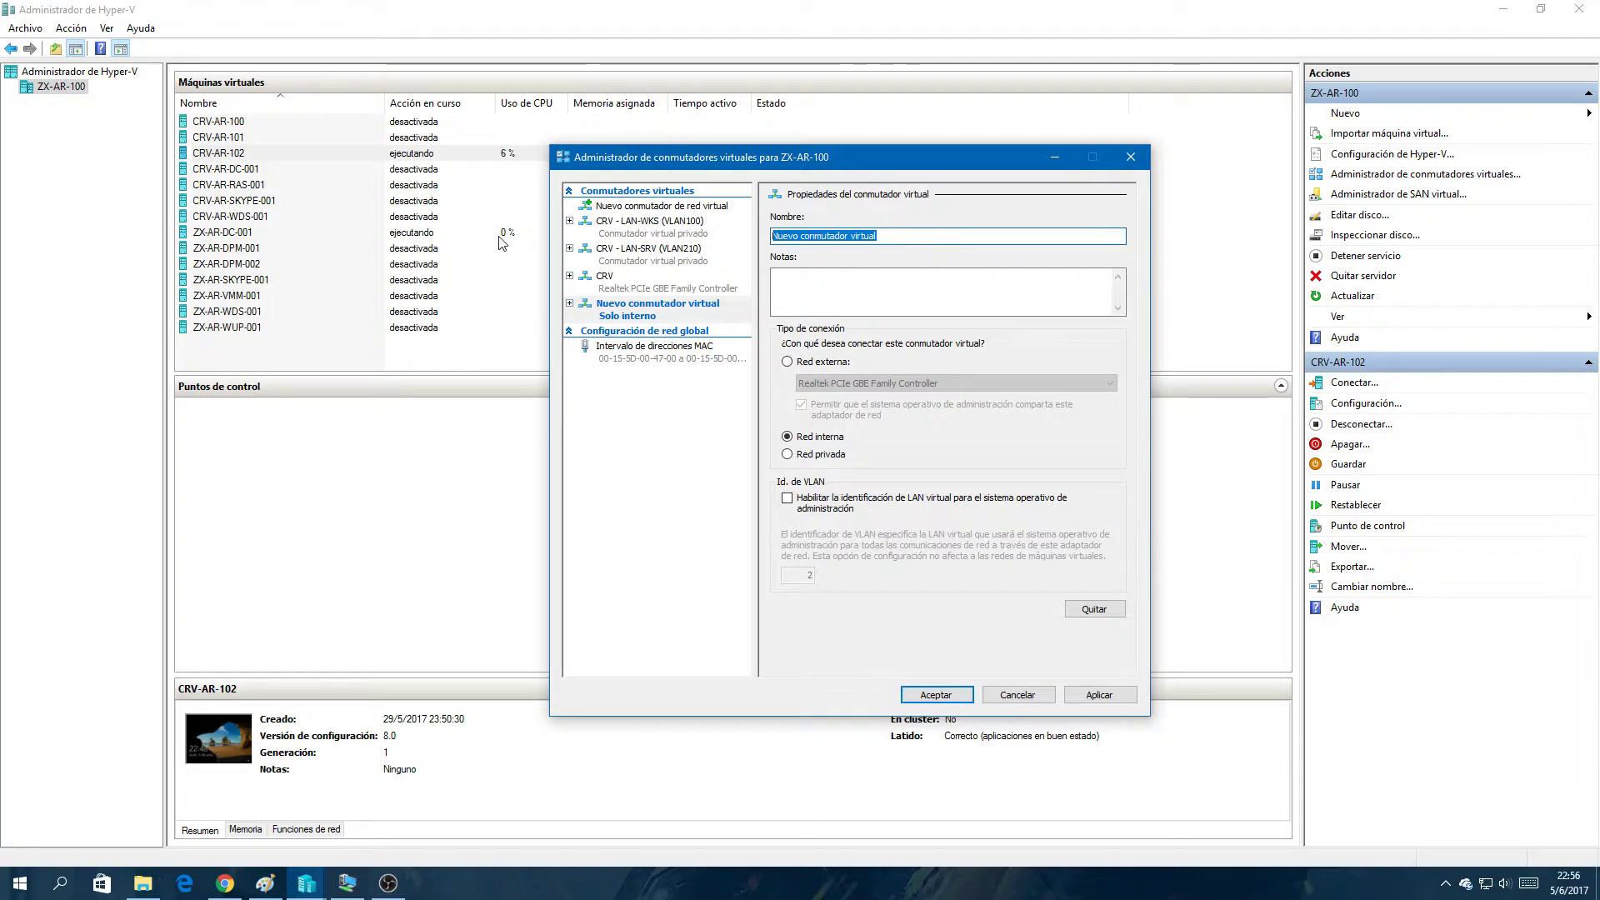
type("Interno")
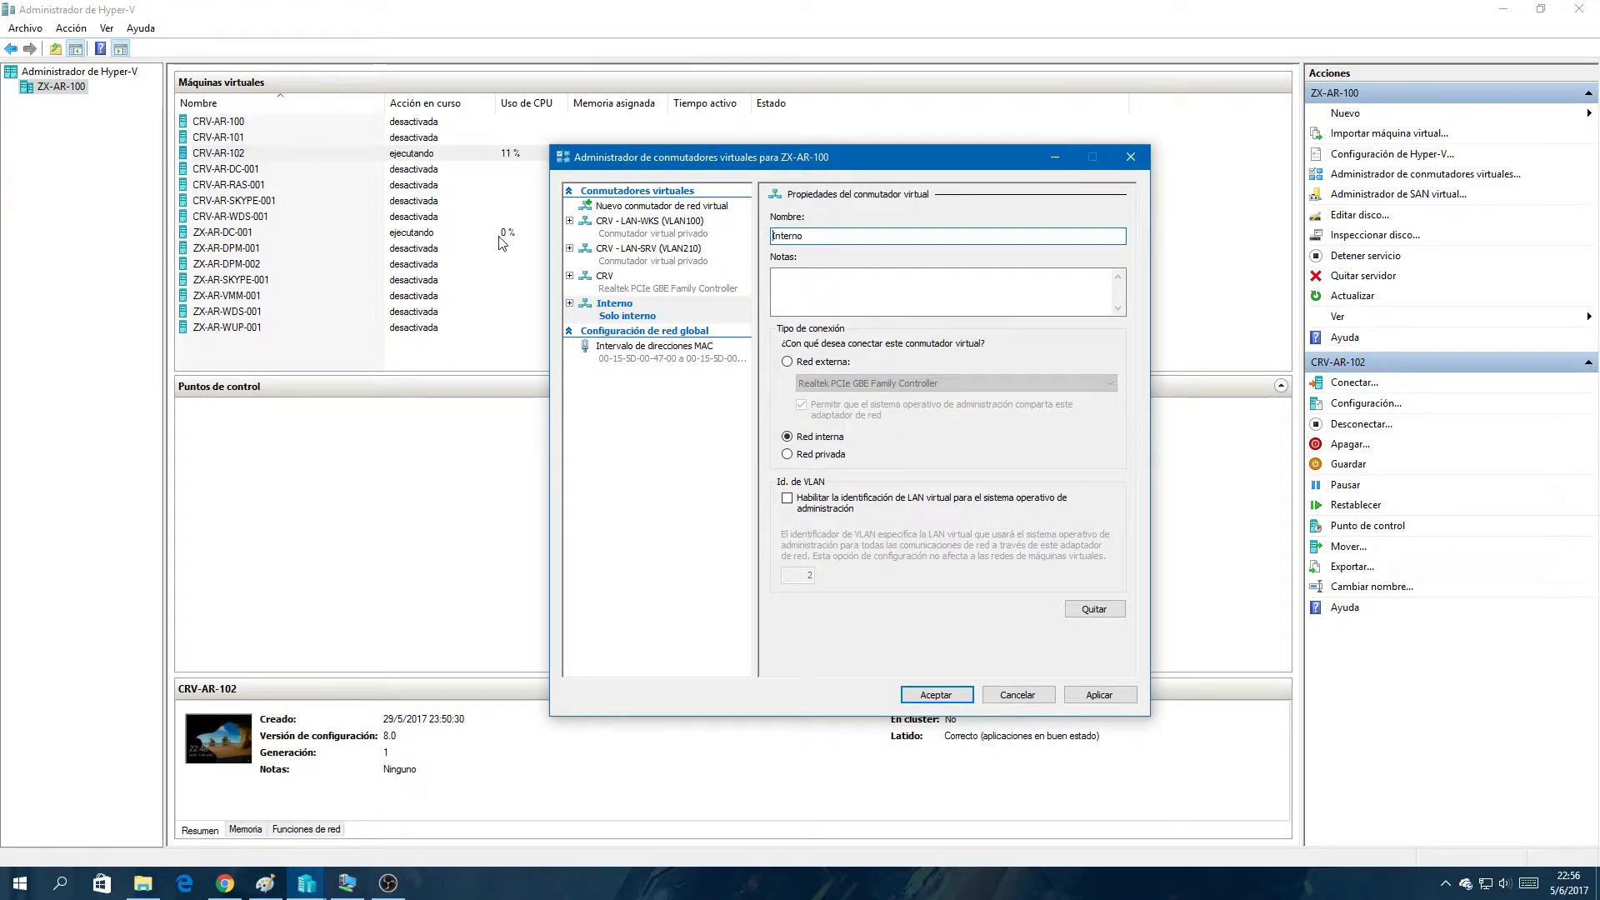
key("Home")
type("CRV -")
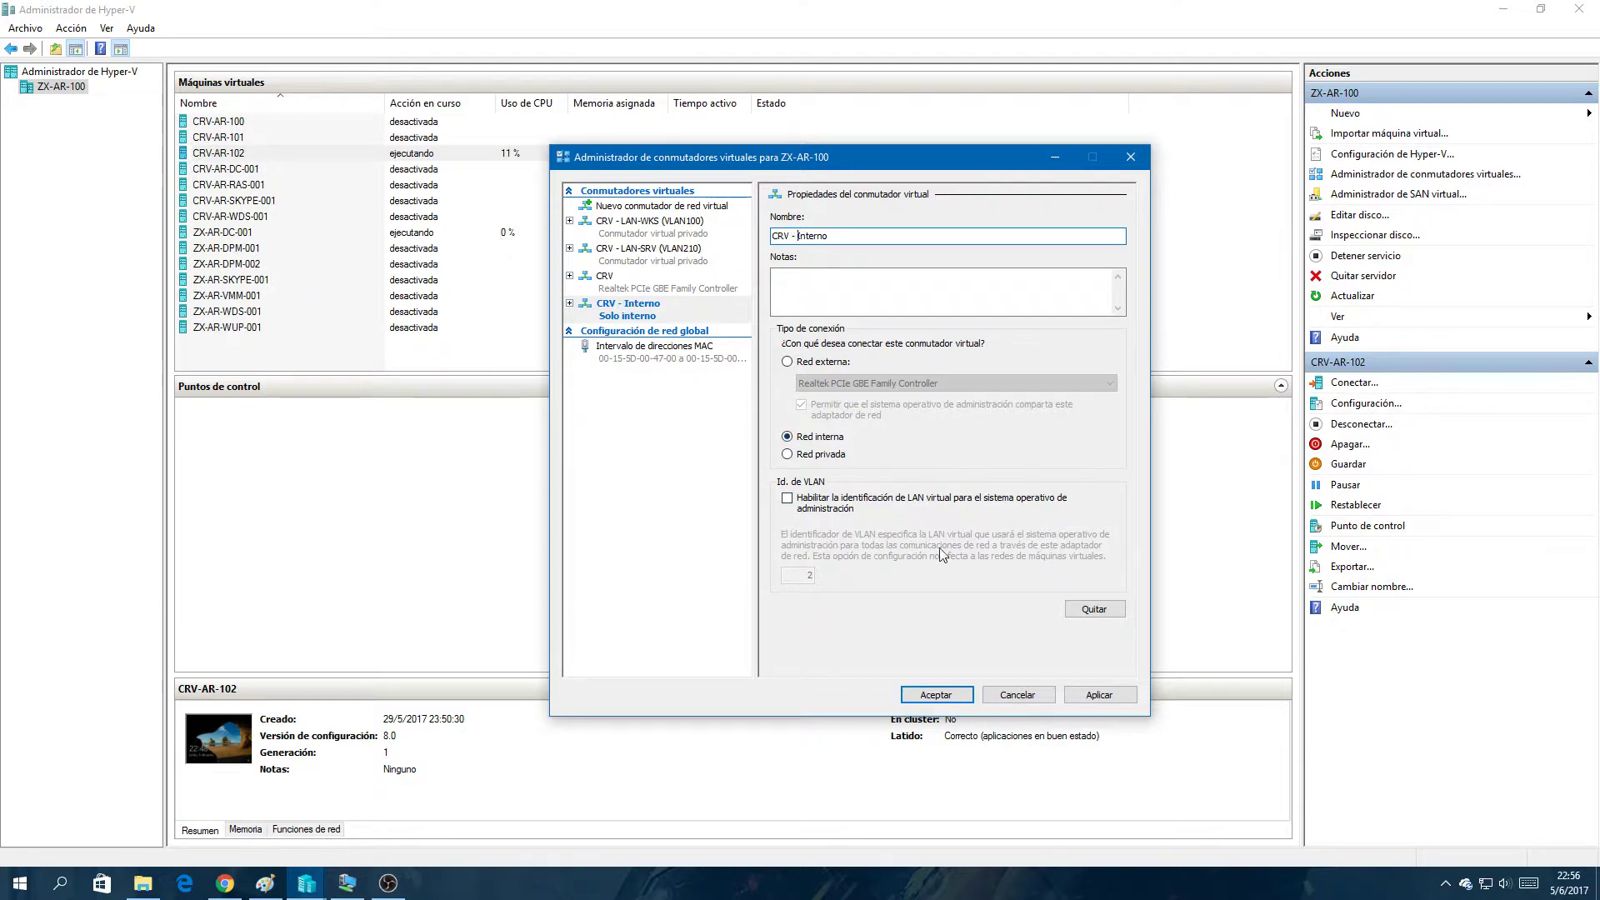
left_click(1102, 696)
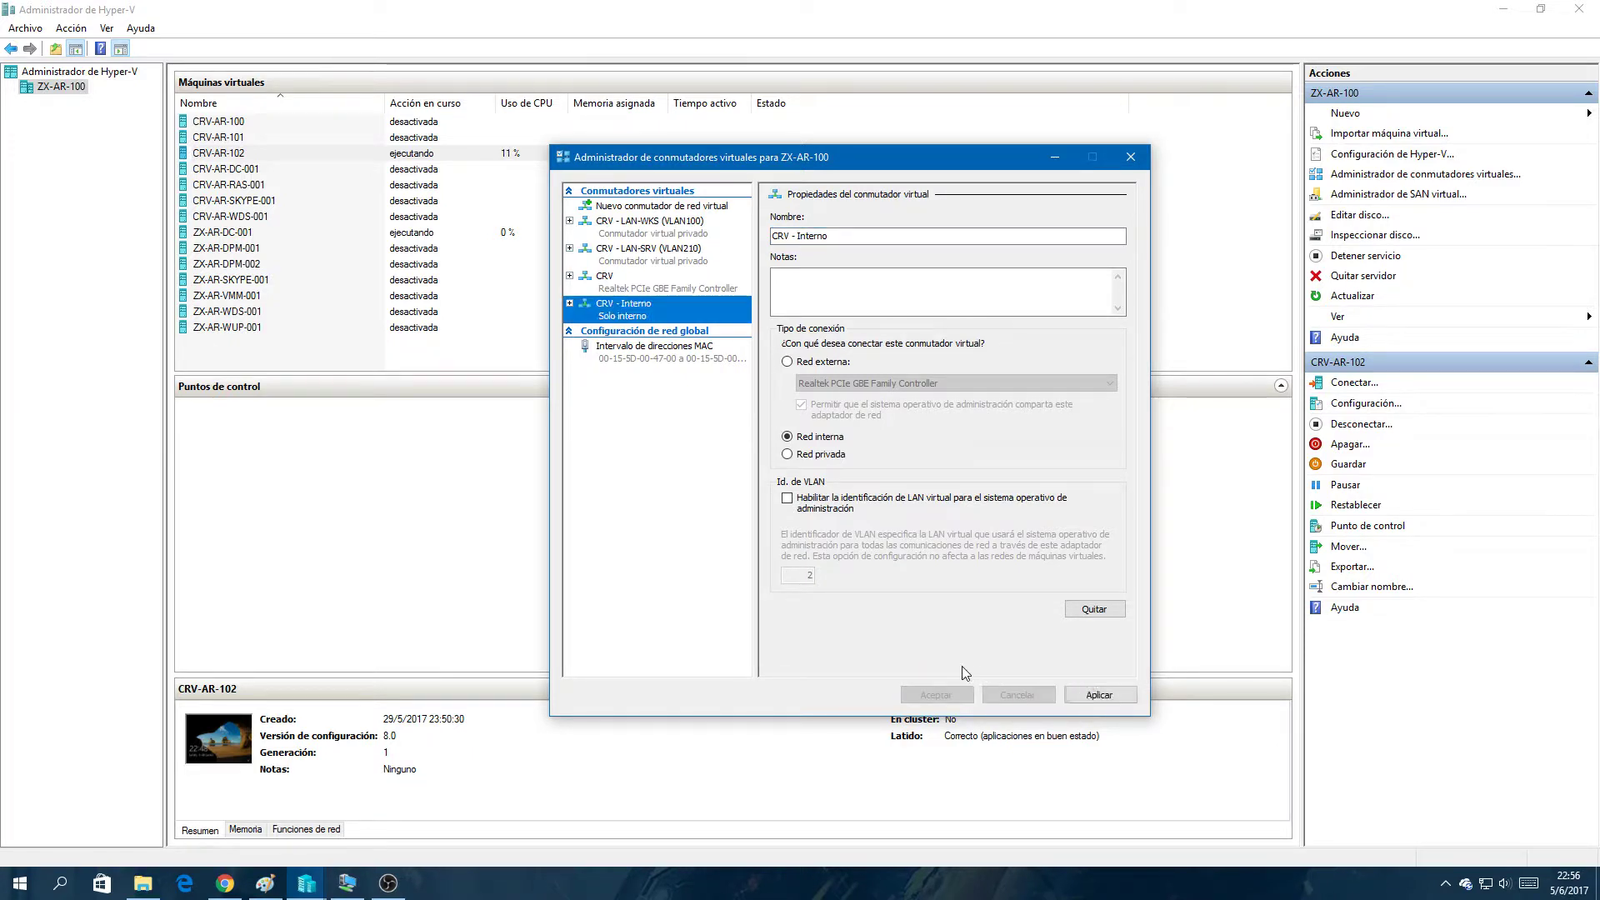
left_click(935, 695)
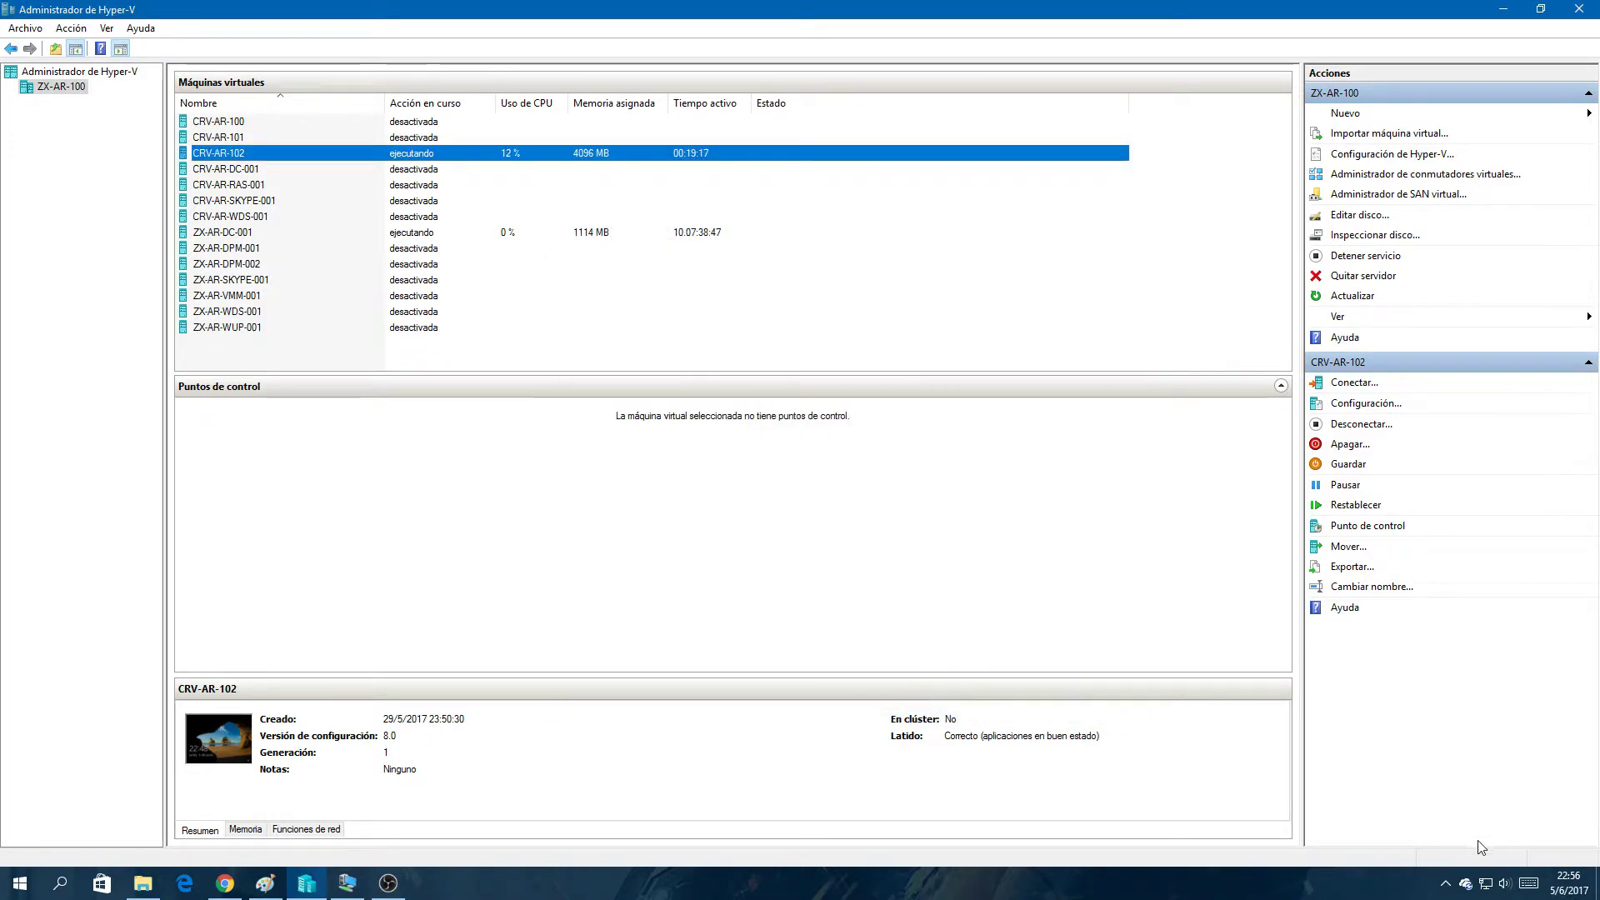
Step: Open the host's network connections to examine the vEthernet (CRV - Interno) adapter, and close the Network and Sharing Center
right_click(1487, 883)
left_click(1450, 870)
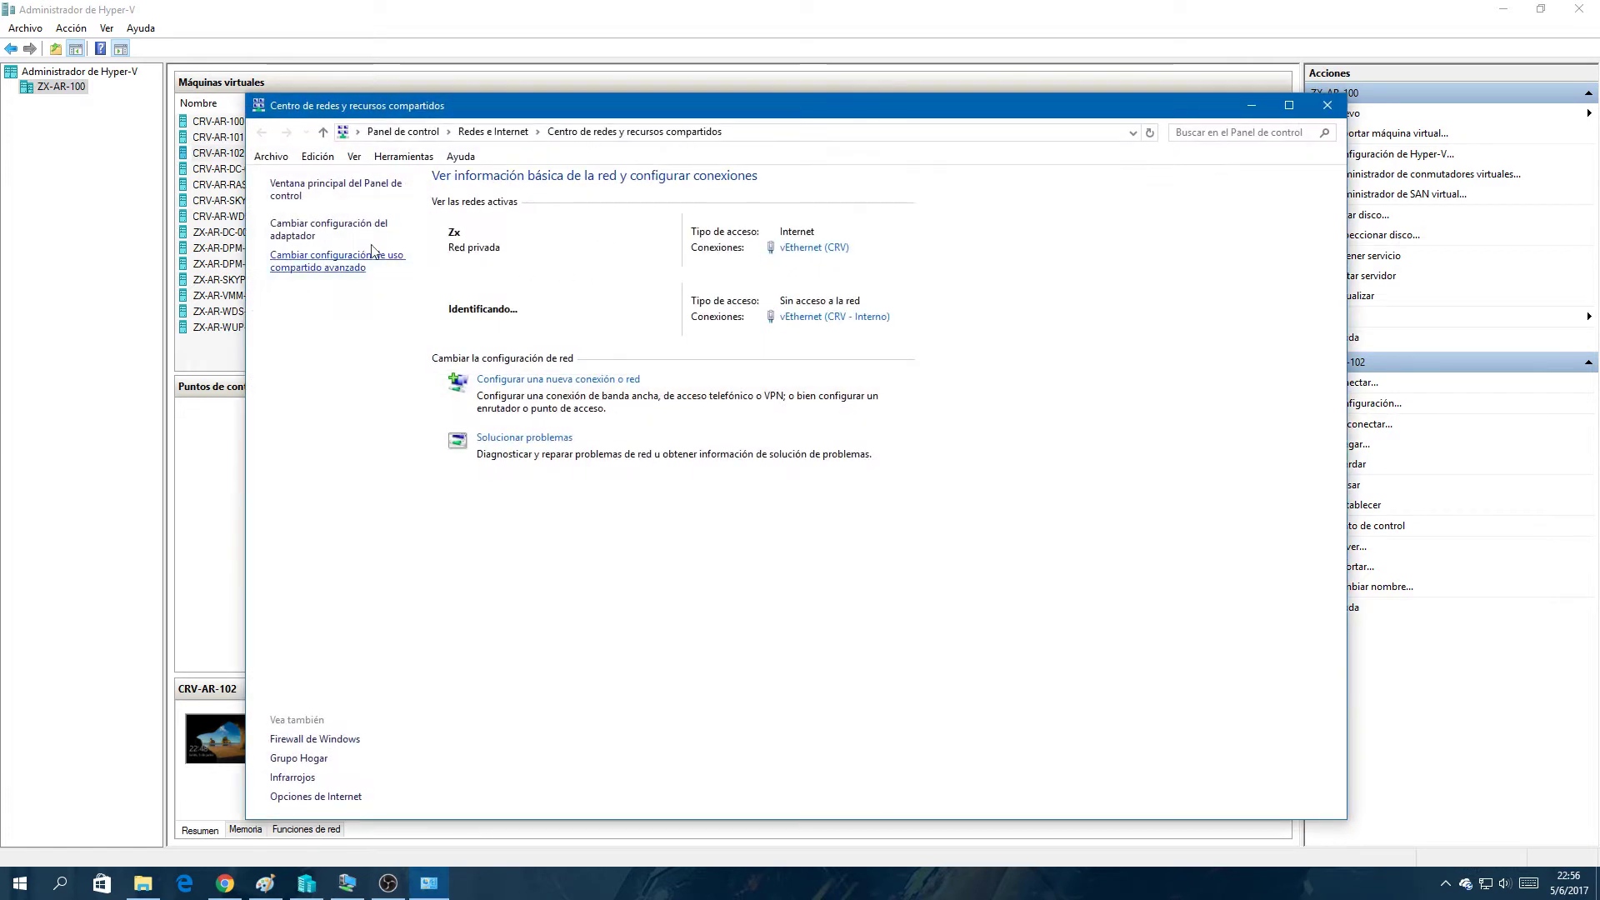
left_click(333, 229)
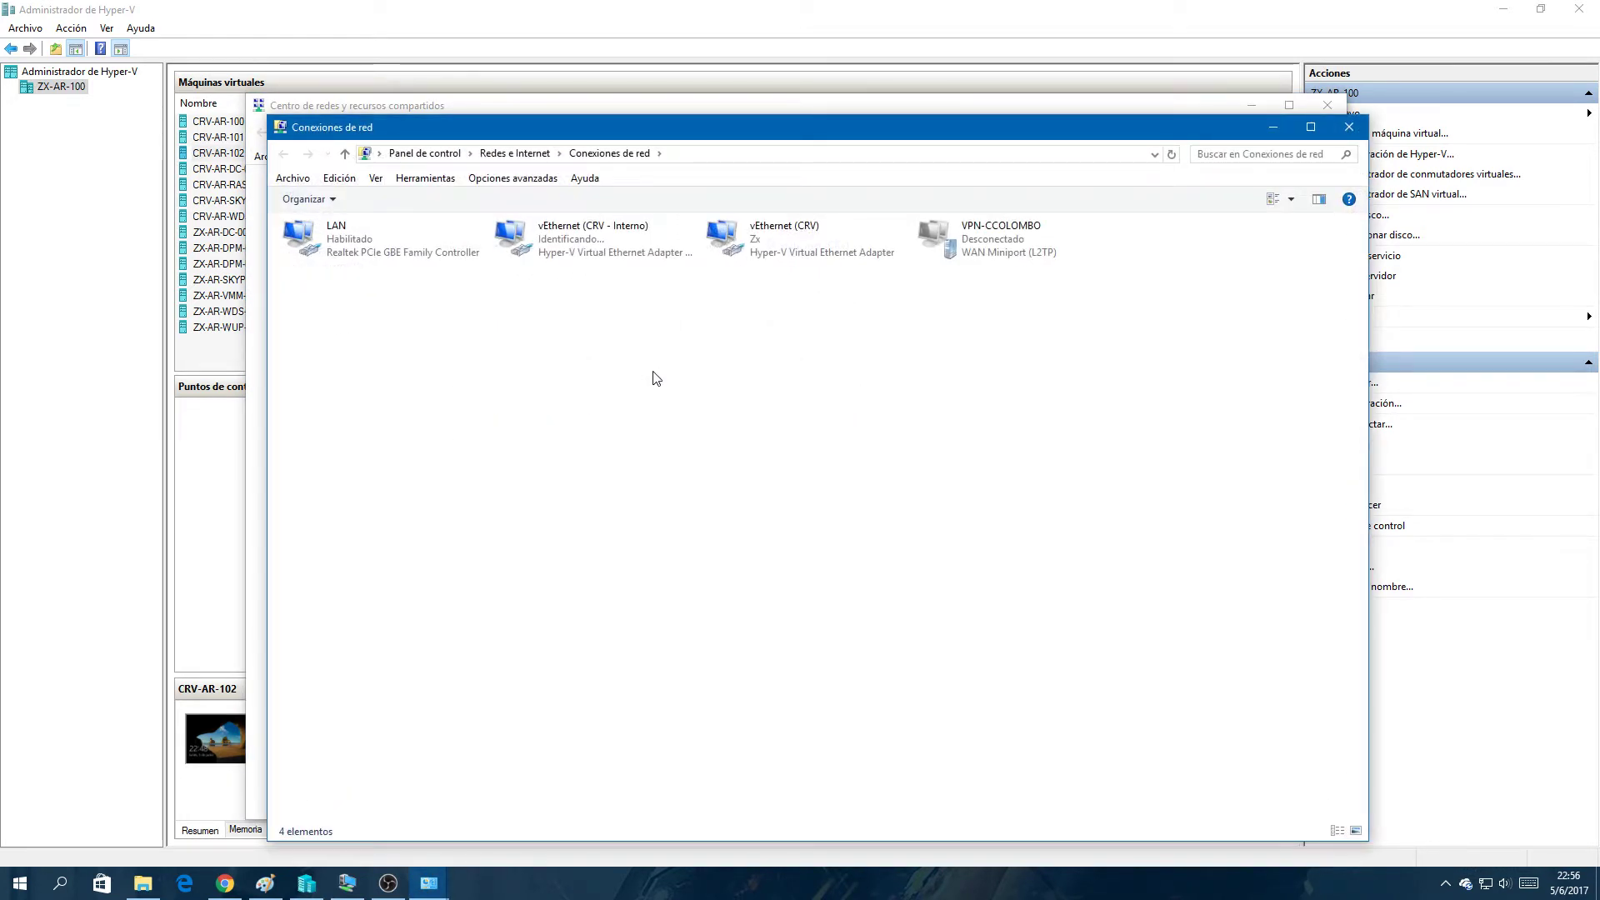
left_click_drag(600, 332, 501, 250)
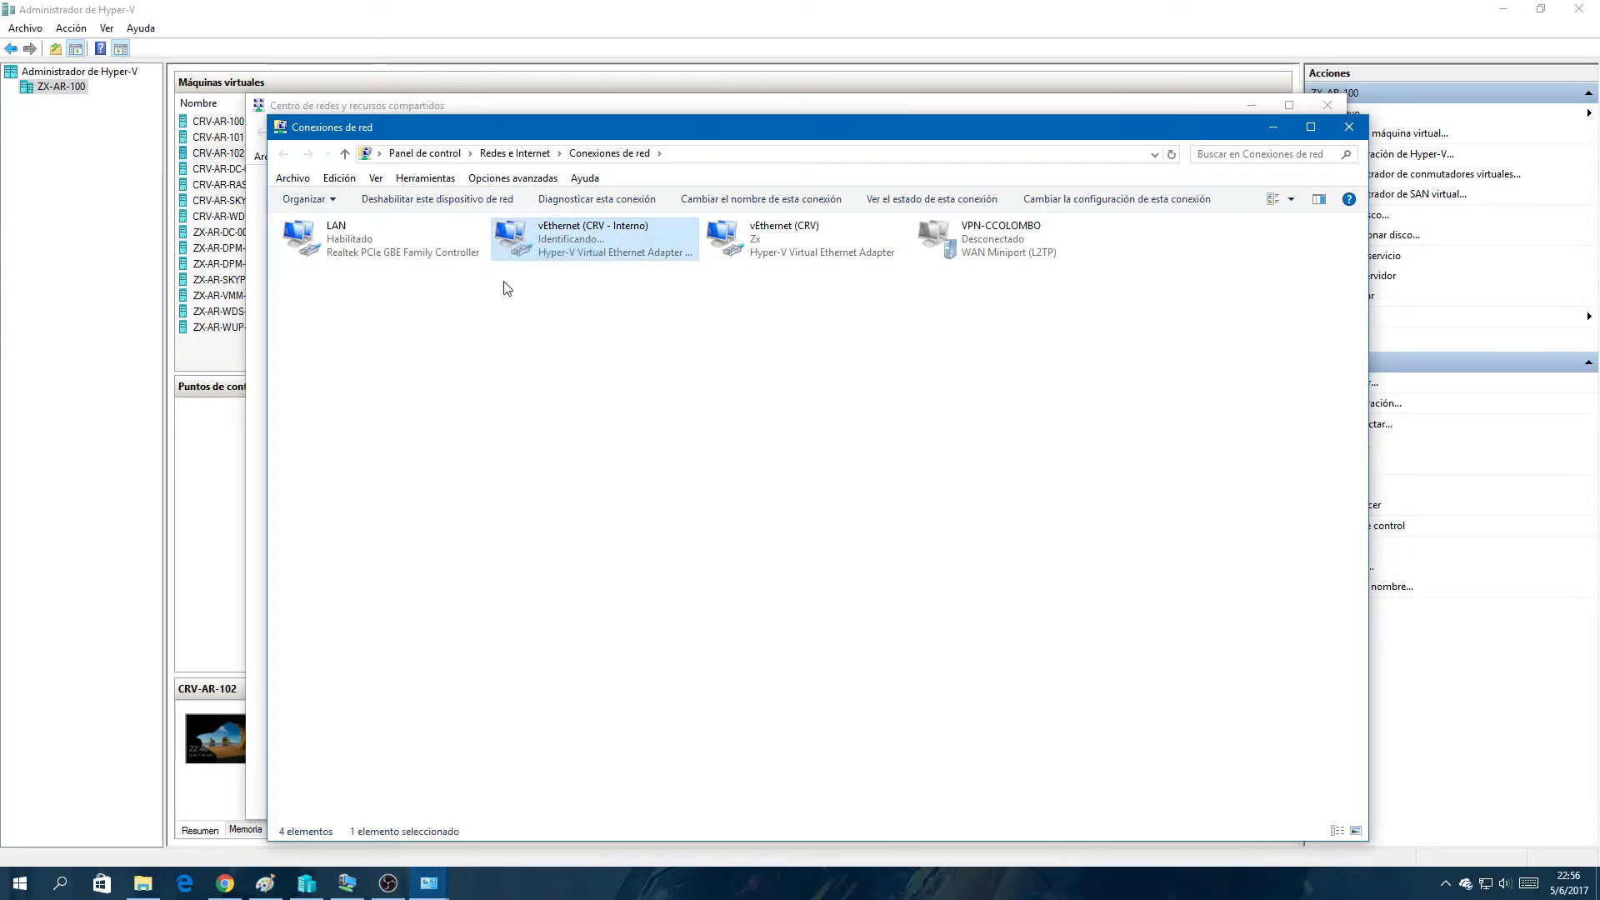
left_click(739, 103)
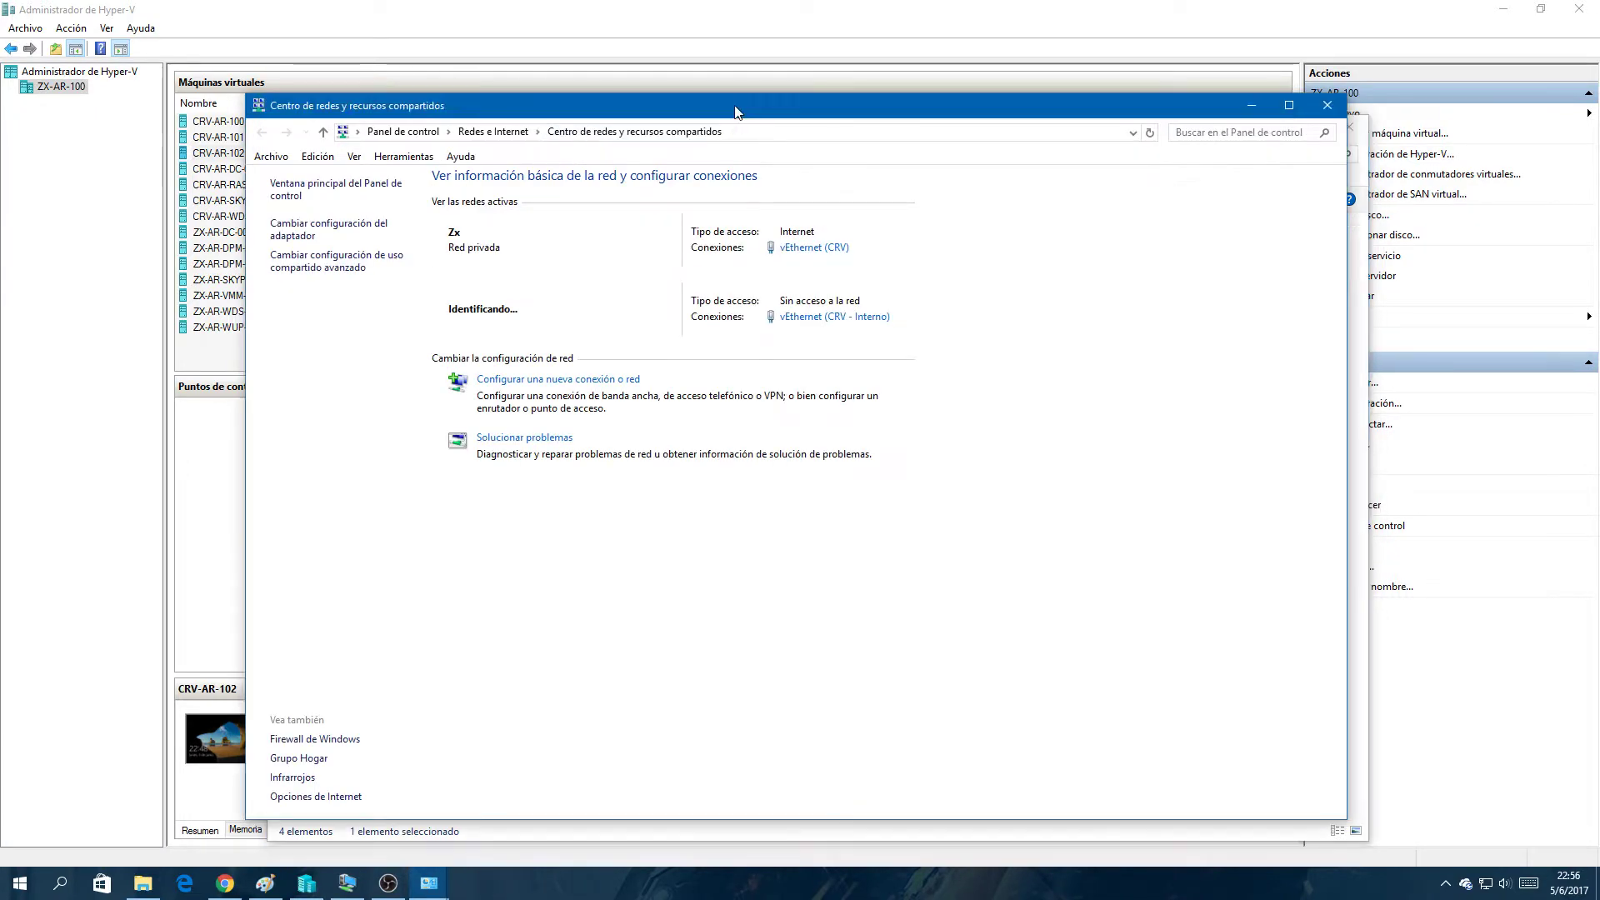
left_click(1327, 105)
left_click_drag(944, 123, 789, 62)
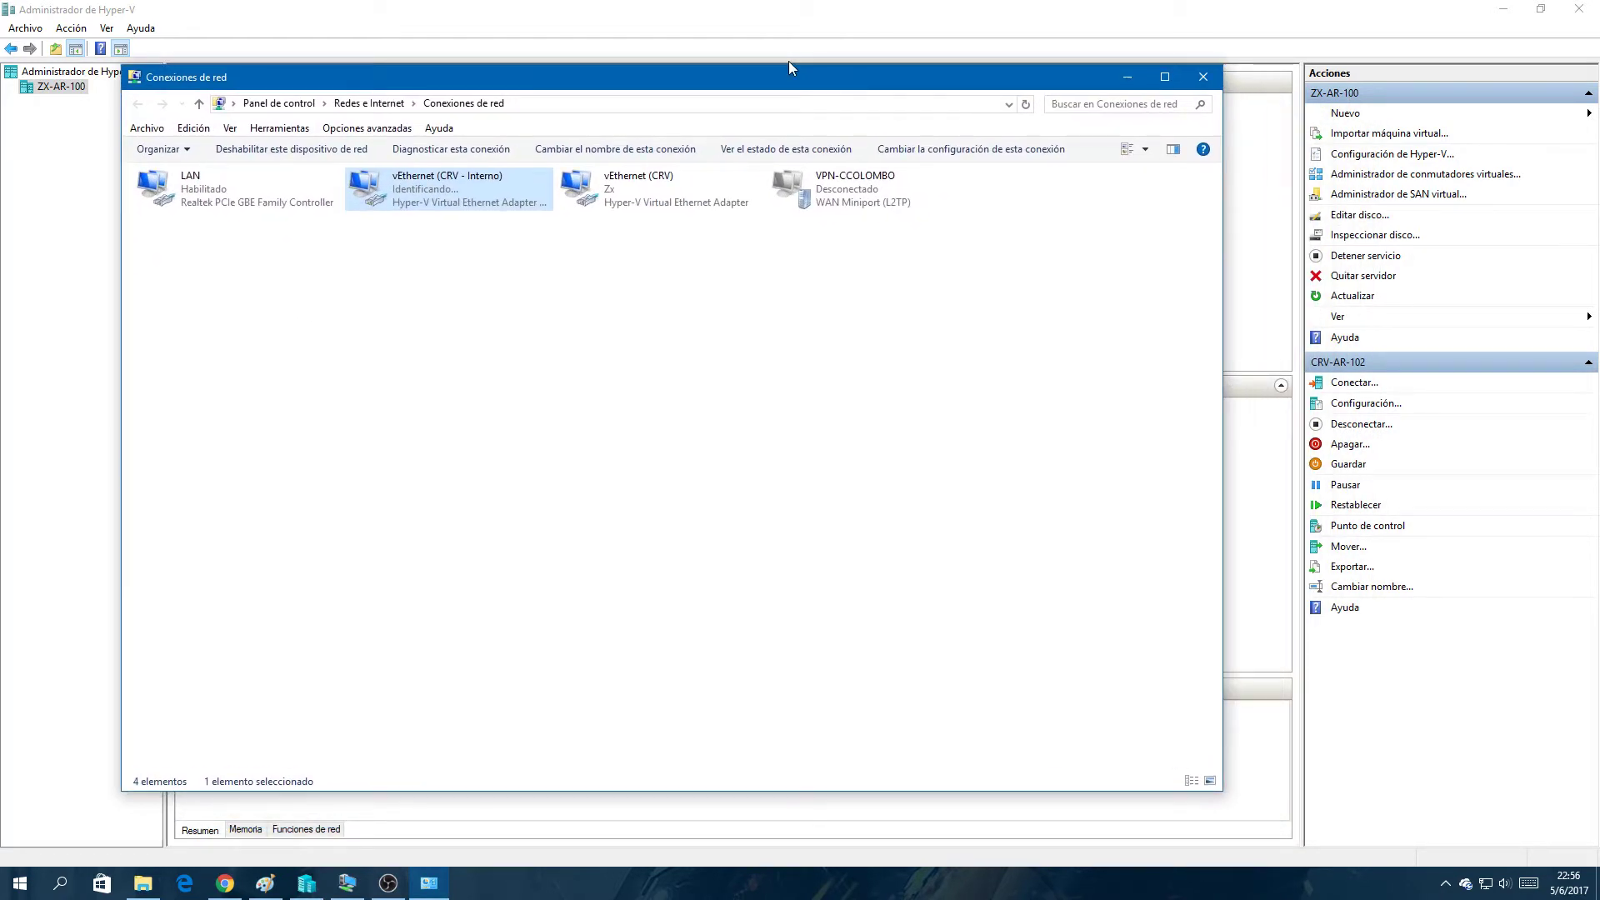
left_click_drag(498, 301, 370, 286)
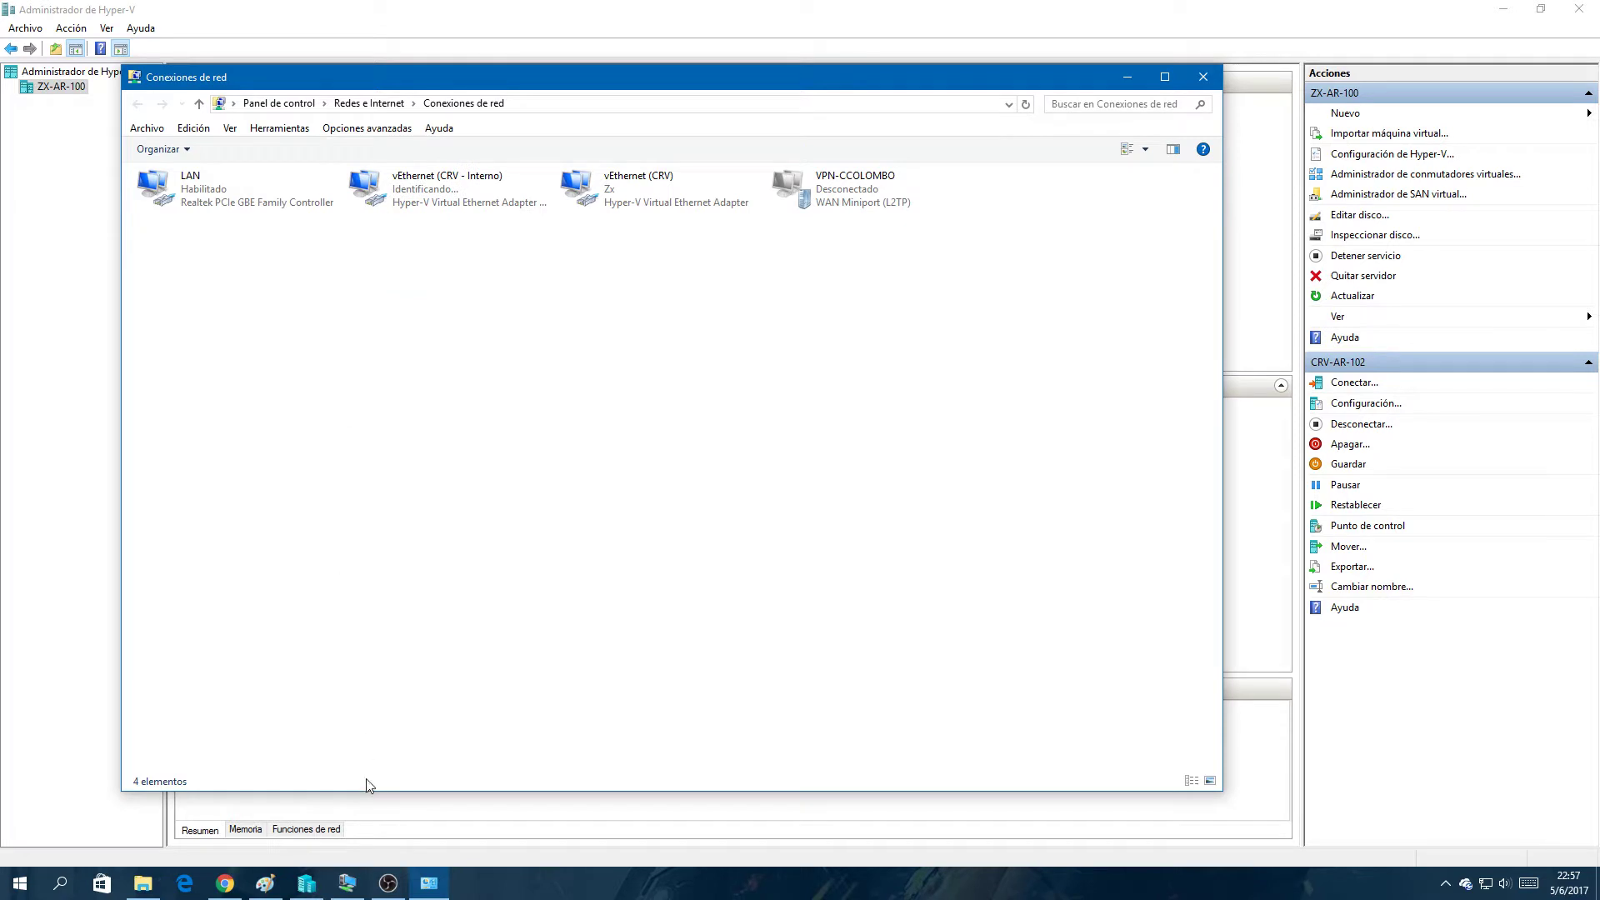
Step: Switch to the Paint diagram, undo the three red lines from Externo, and draw a red line from Host Local to Interno
left_click(265, 883)
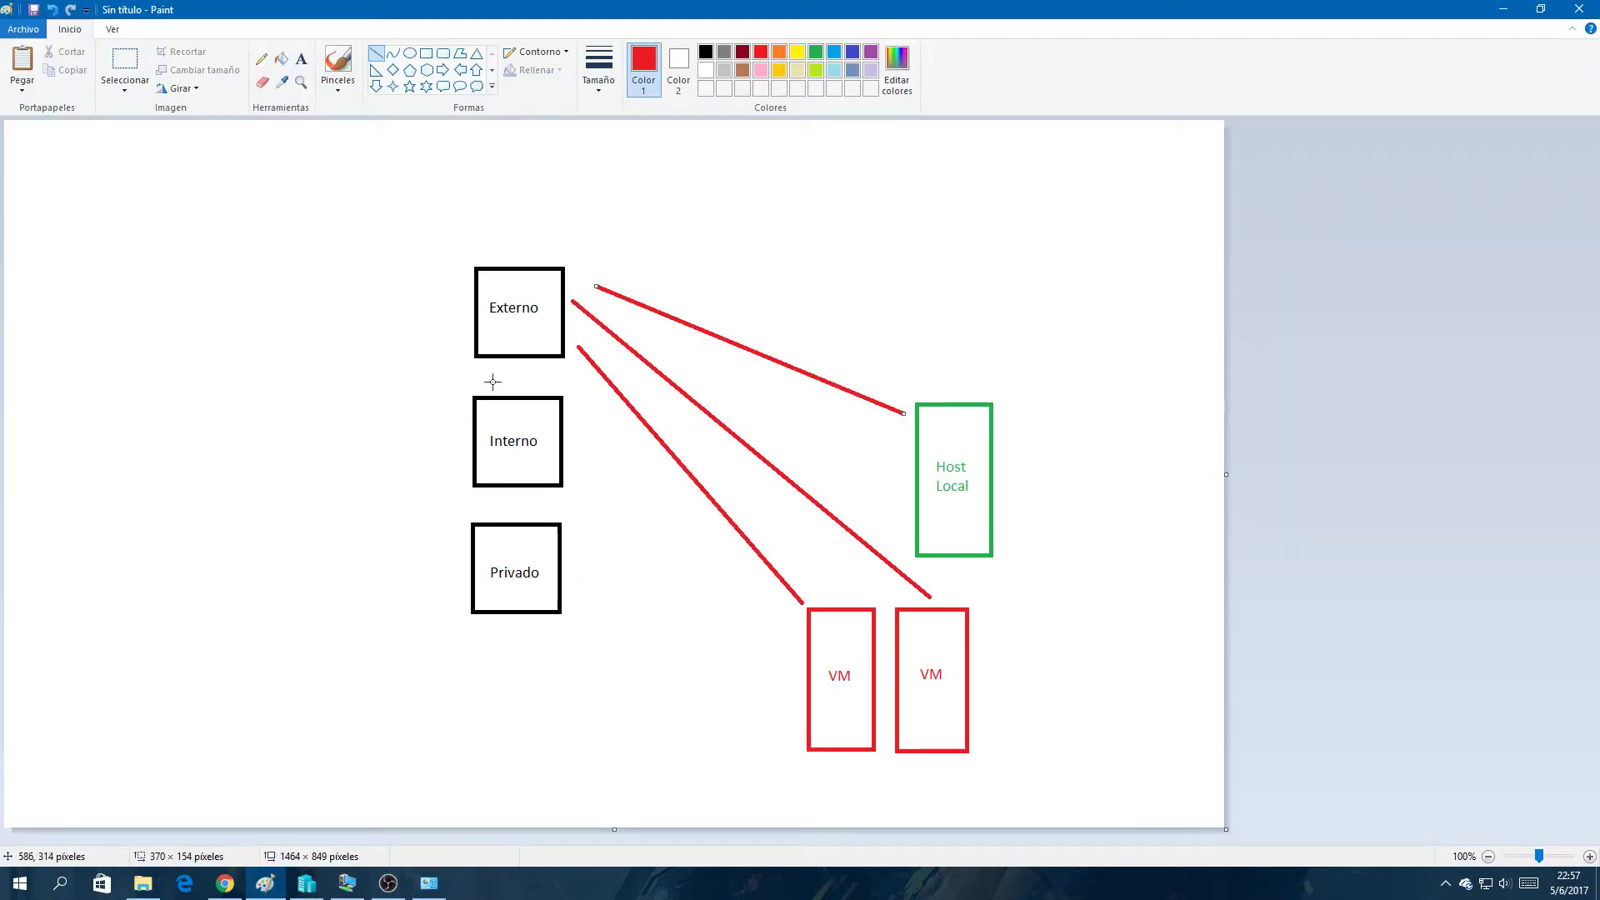
key("ctrl+z")
key("ctrl+z")
key("ctrl+z")
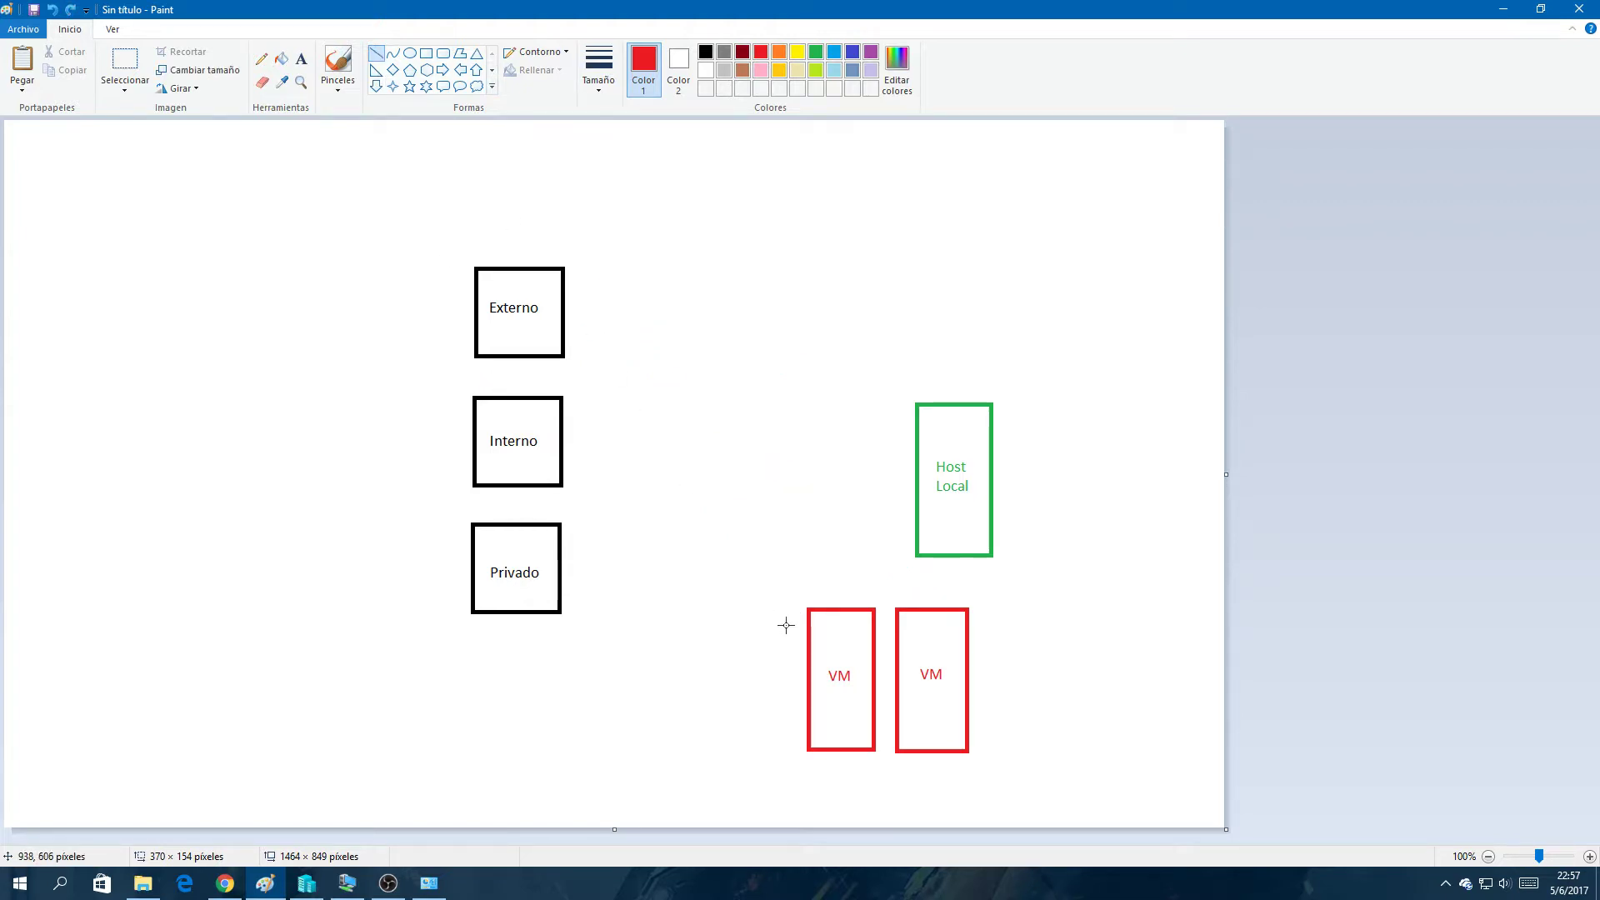
mouse_move(786, 625)
left_mouse_down()
mouse_move(582, 497)
mouse_move(564, 458)
mouse_move(791, 623)
left_mouse_up()
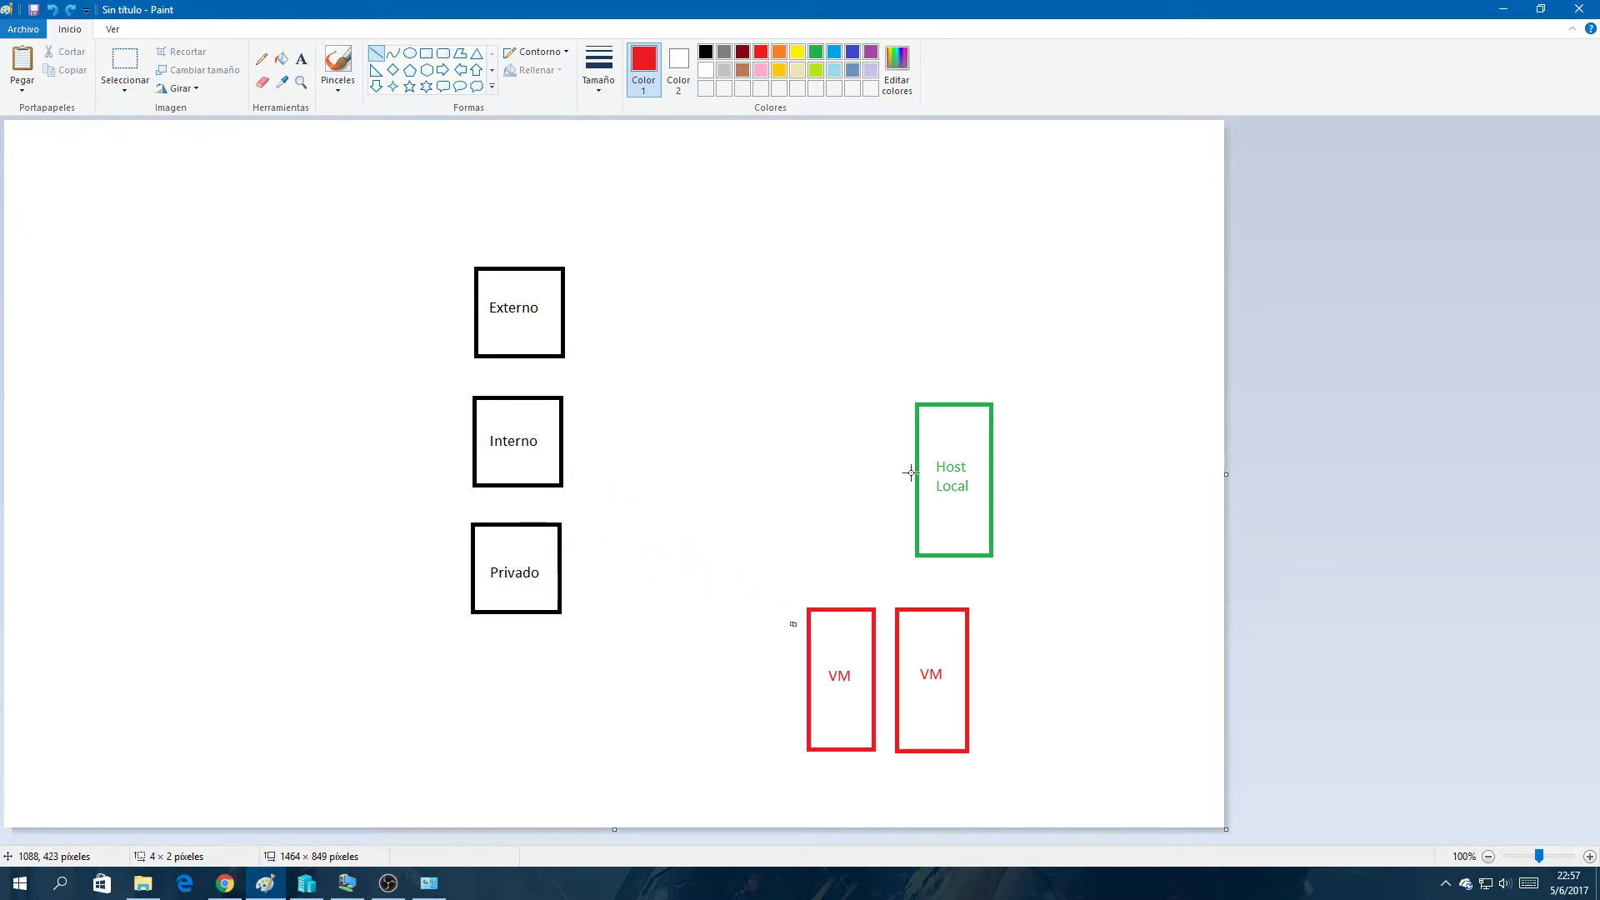
left_click_drag(911, 473, 575, 445)
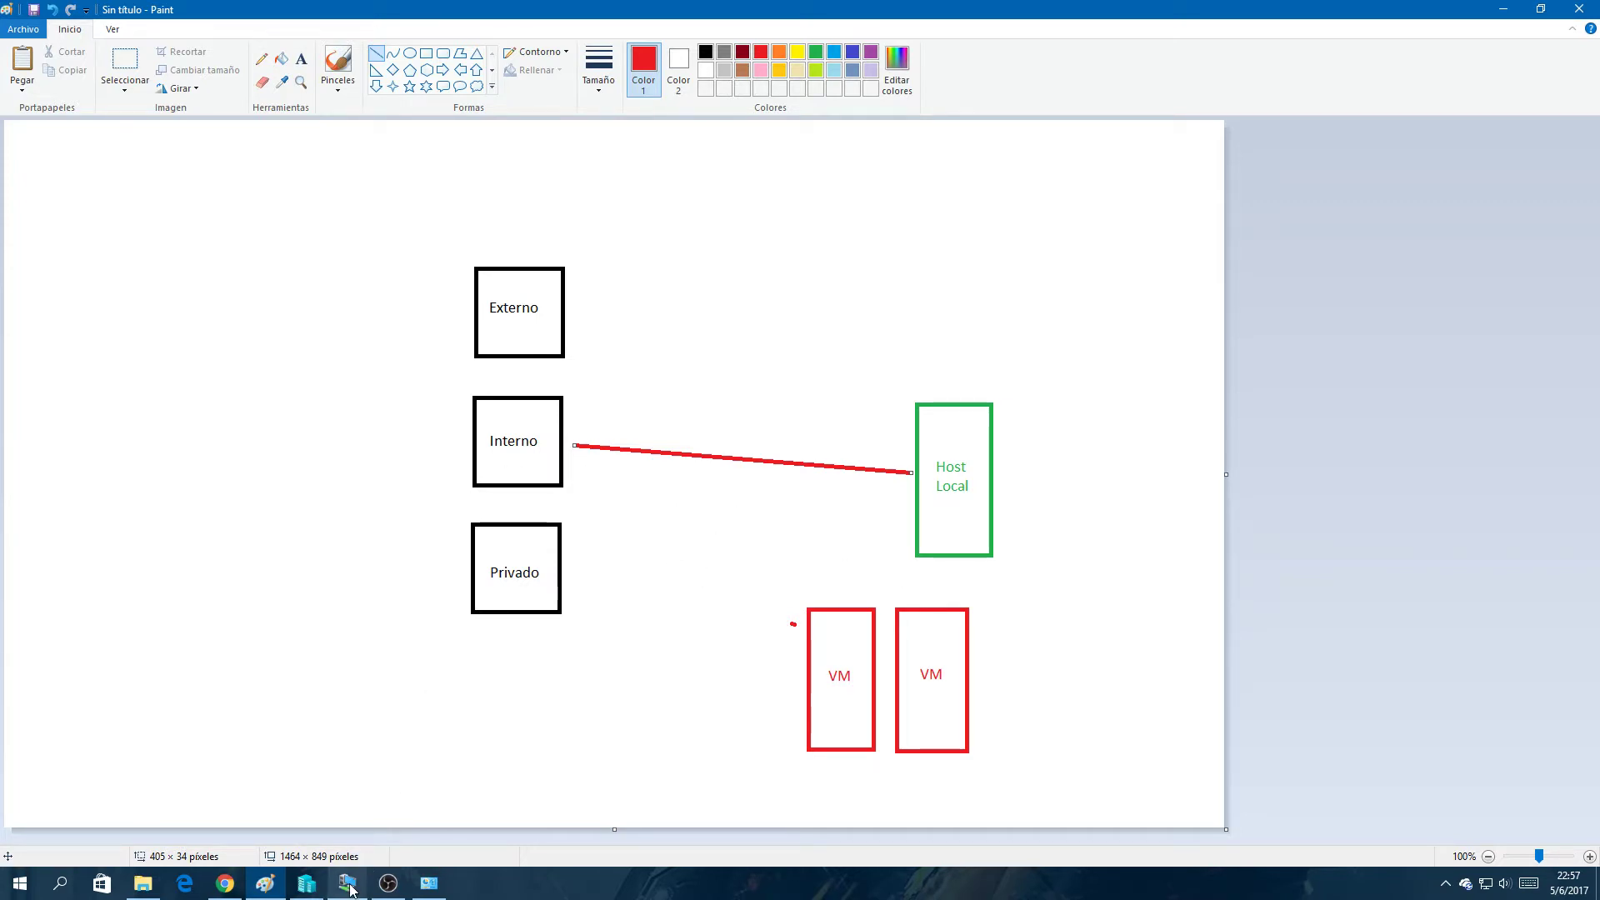
Step: Switch to Hyper-V Manager and connect the network adapter of CRV-AR-102 to the CRV - Interno virtual switch
left_click(307, 884)
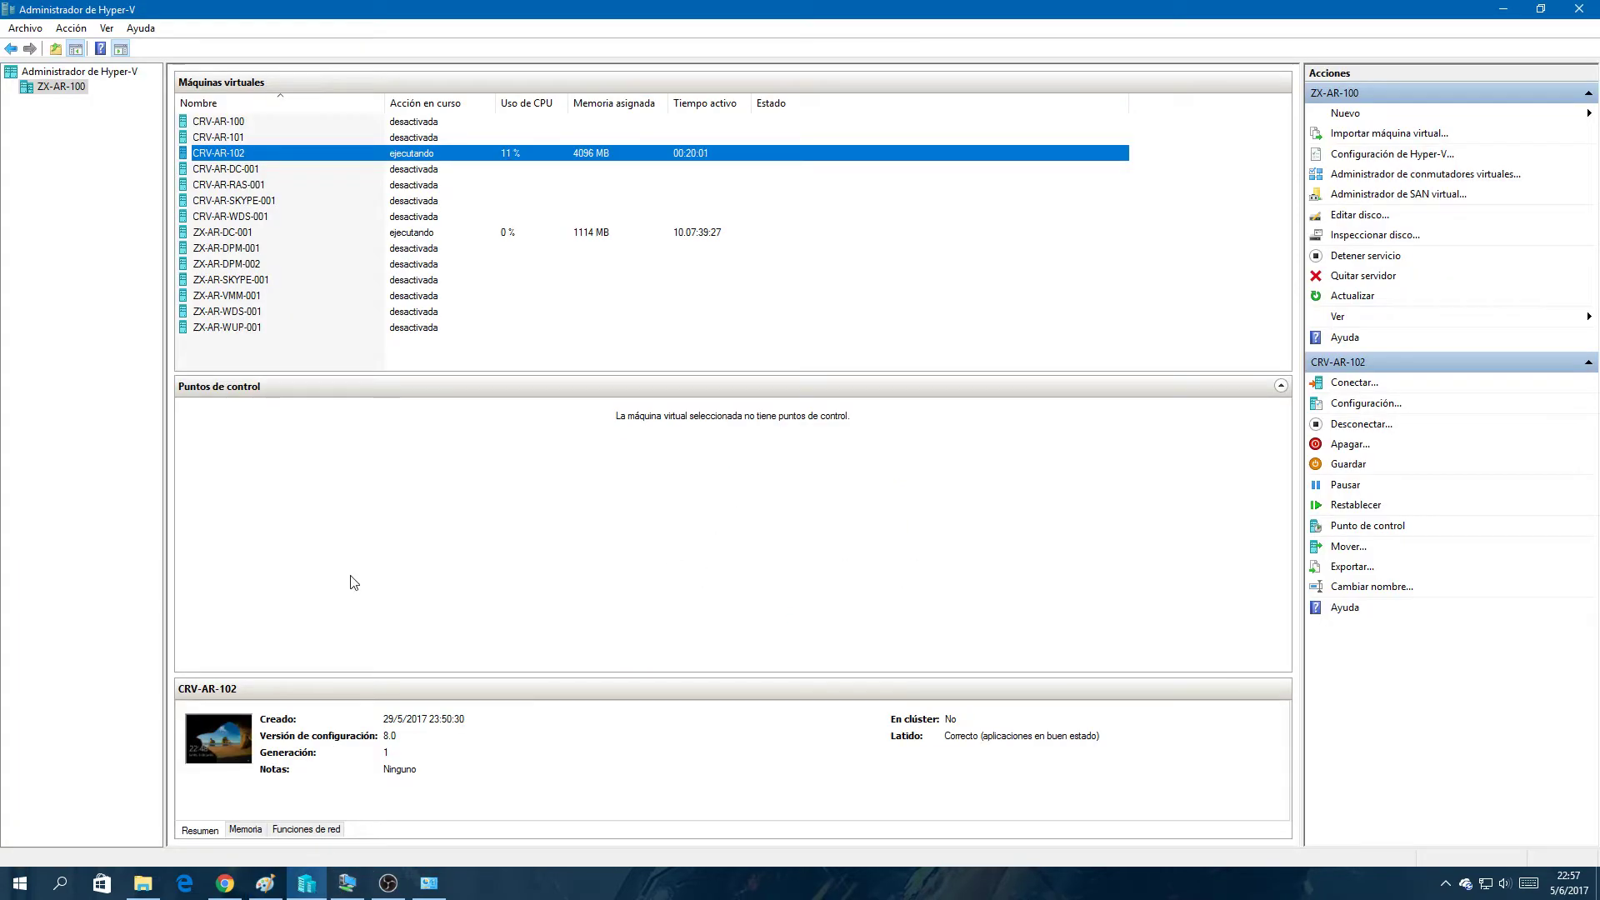
right_click(241, 156)
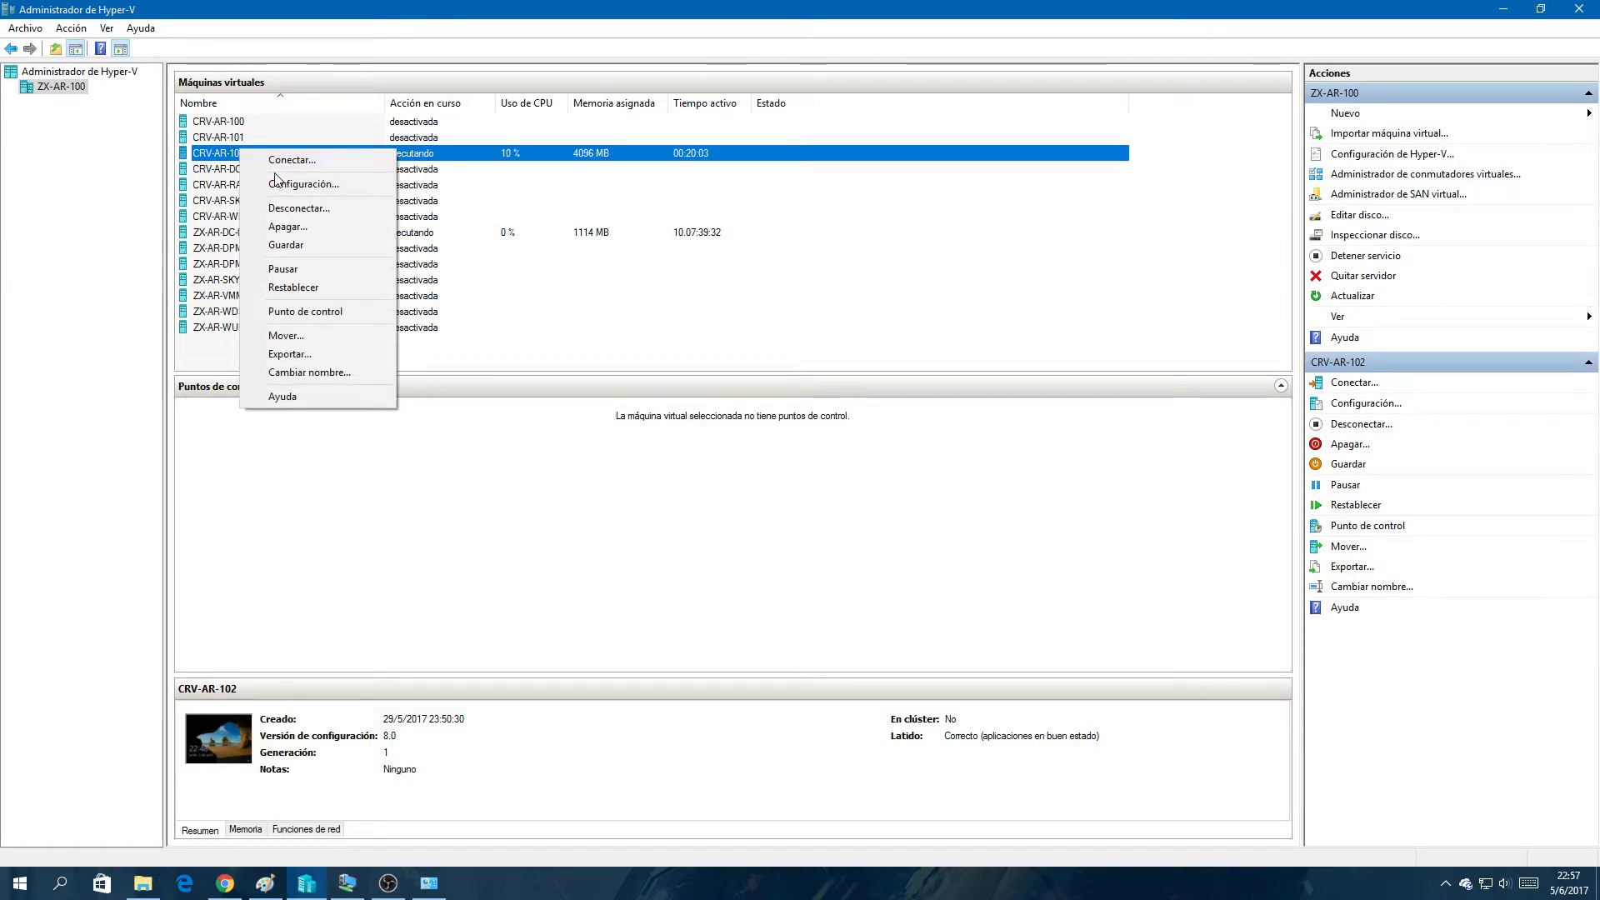
left_click(282, 185)
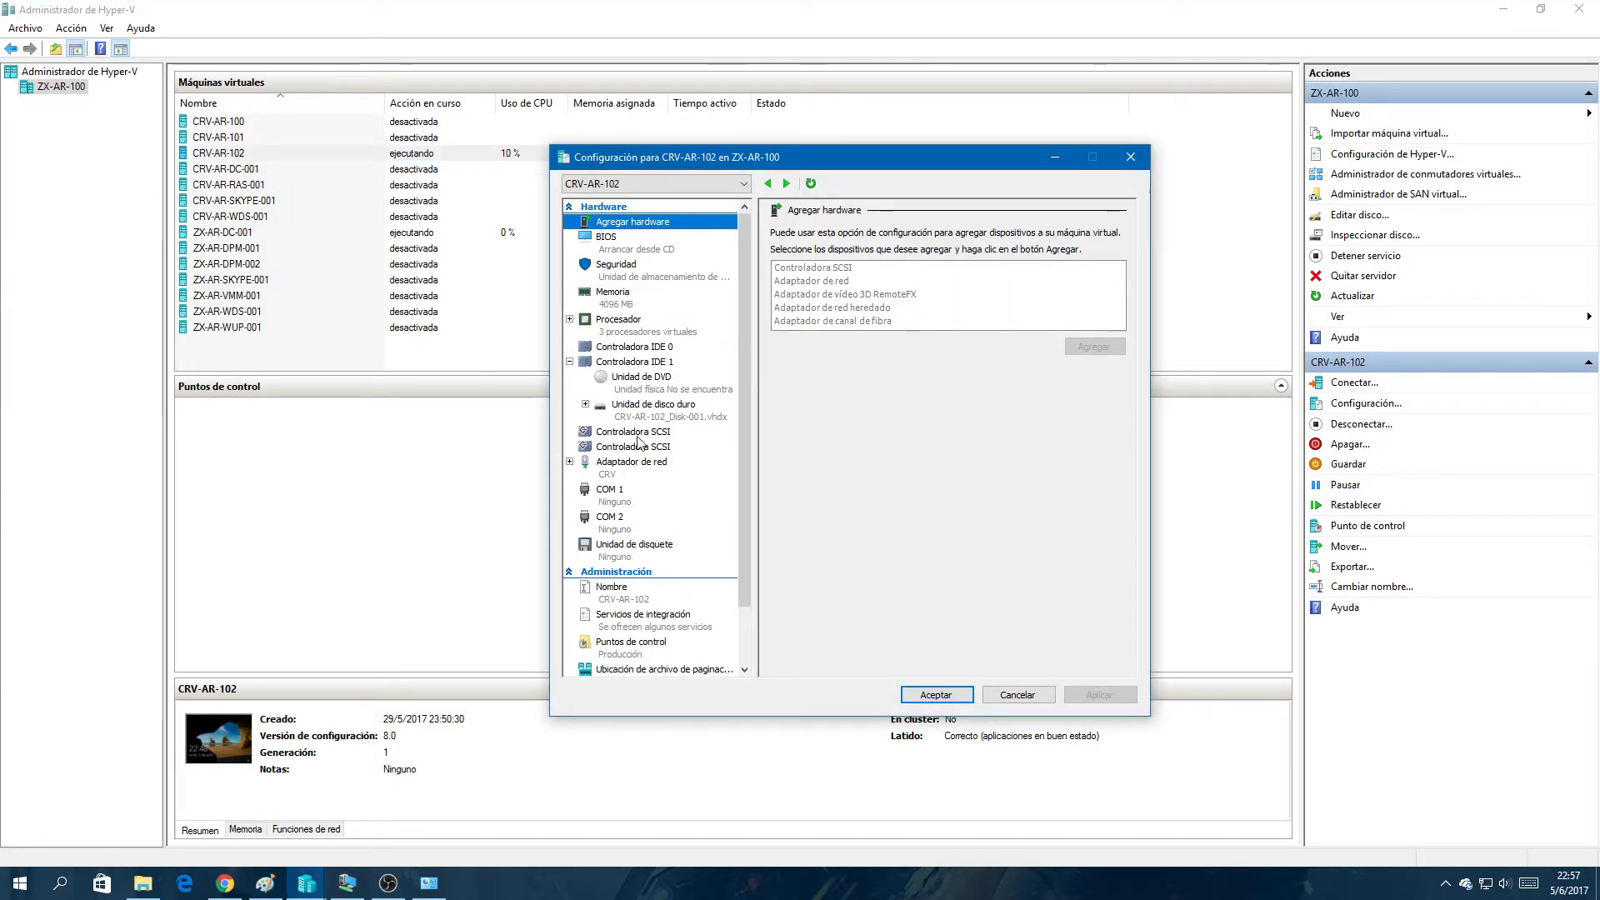
left_click(627, 465)
left_click(842, 264)
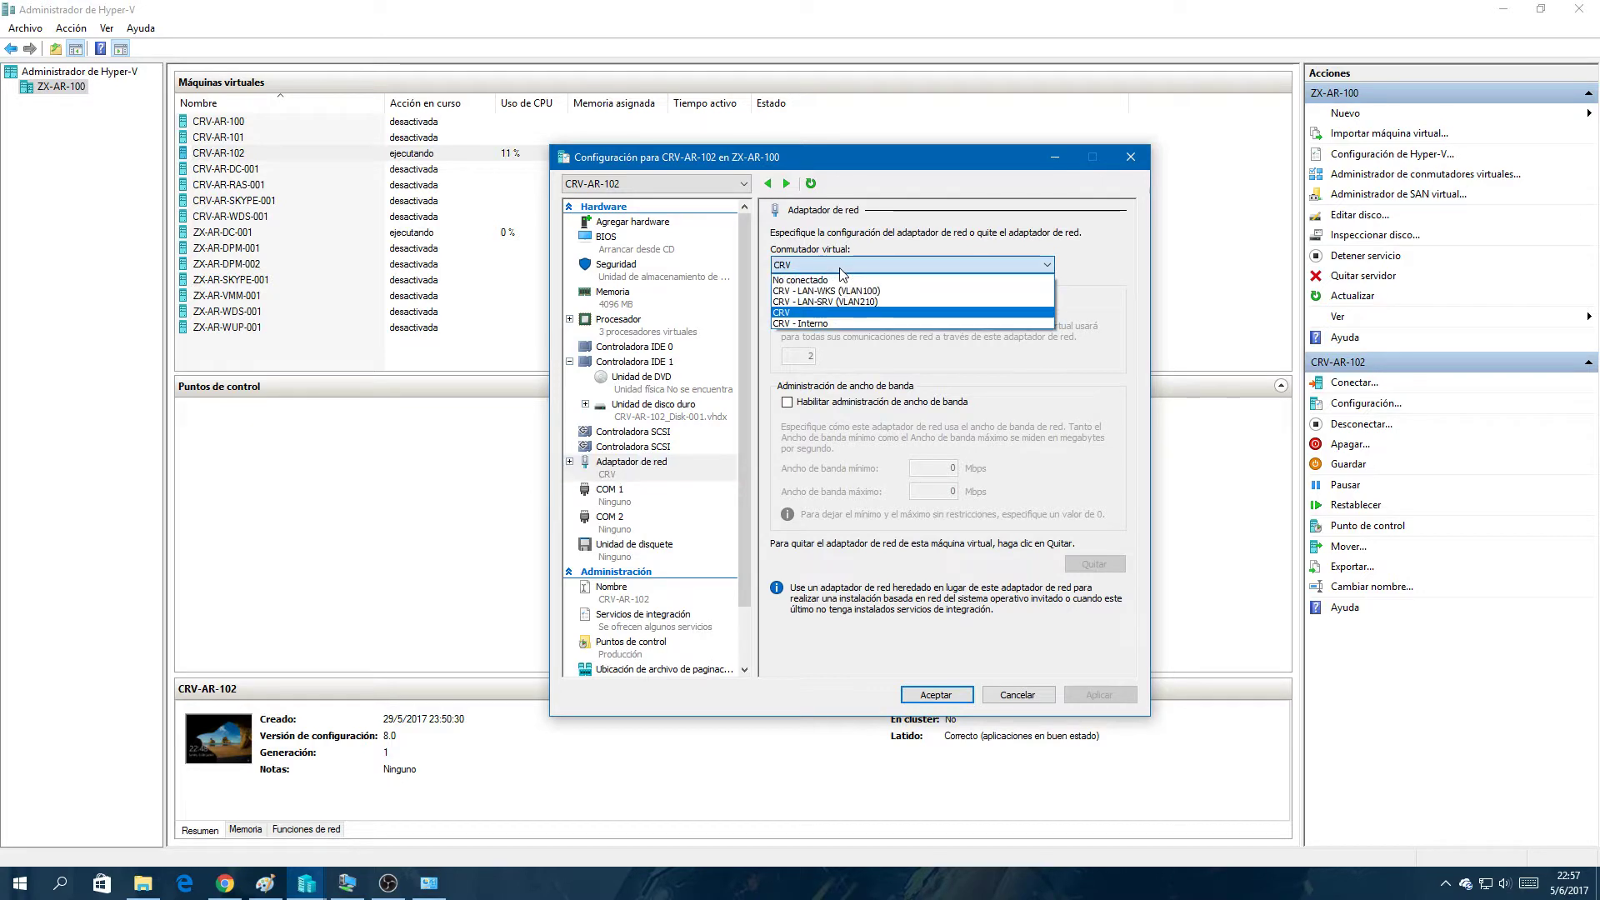
left_click(819, 317)
left_click(1098, 695)
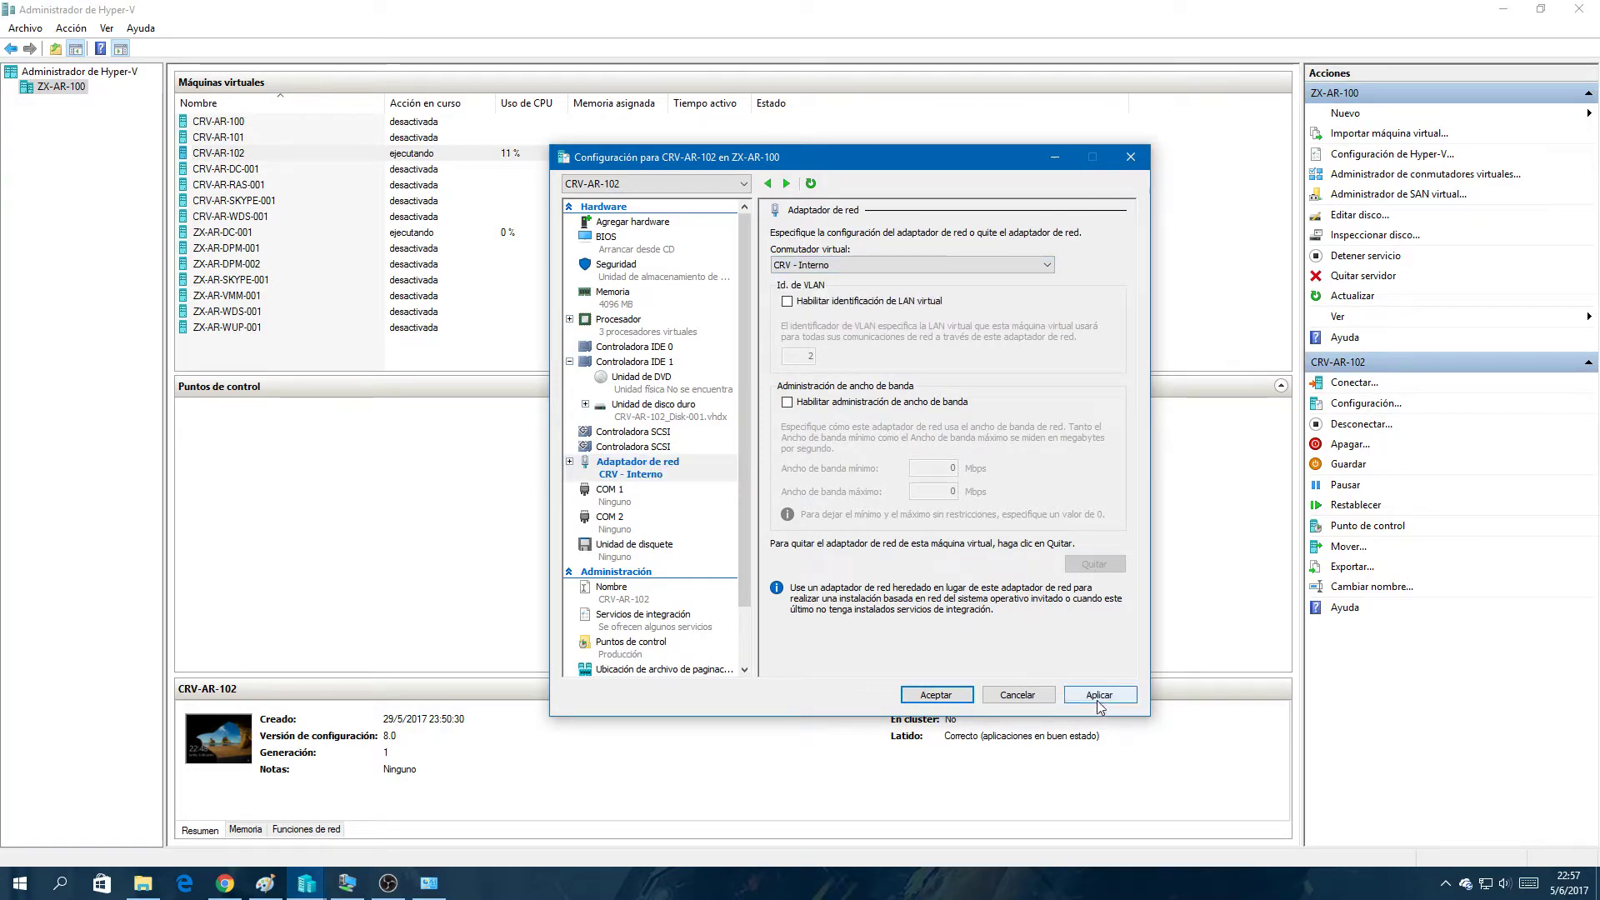
left_click(959, 692)
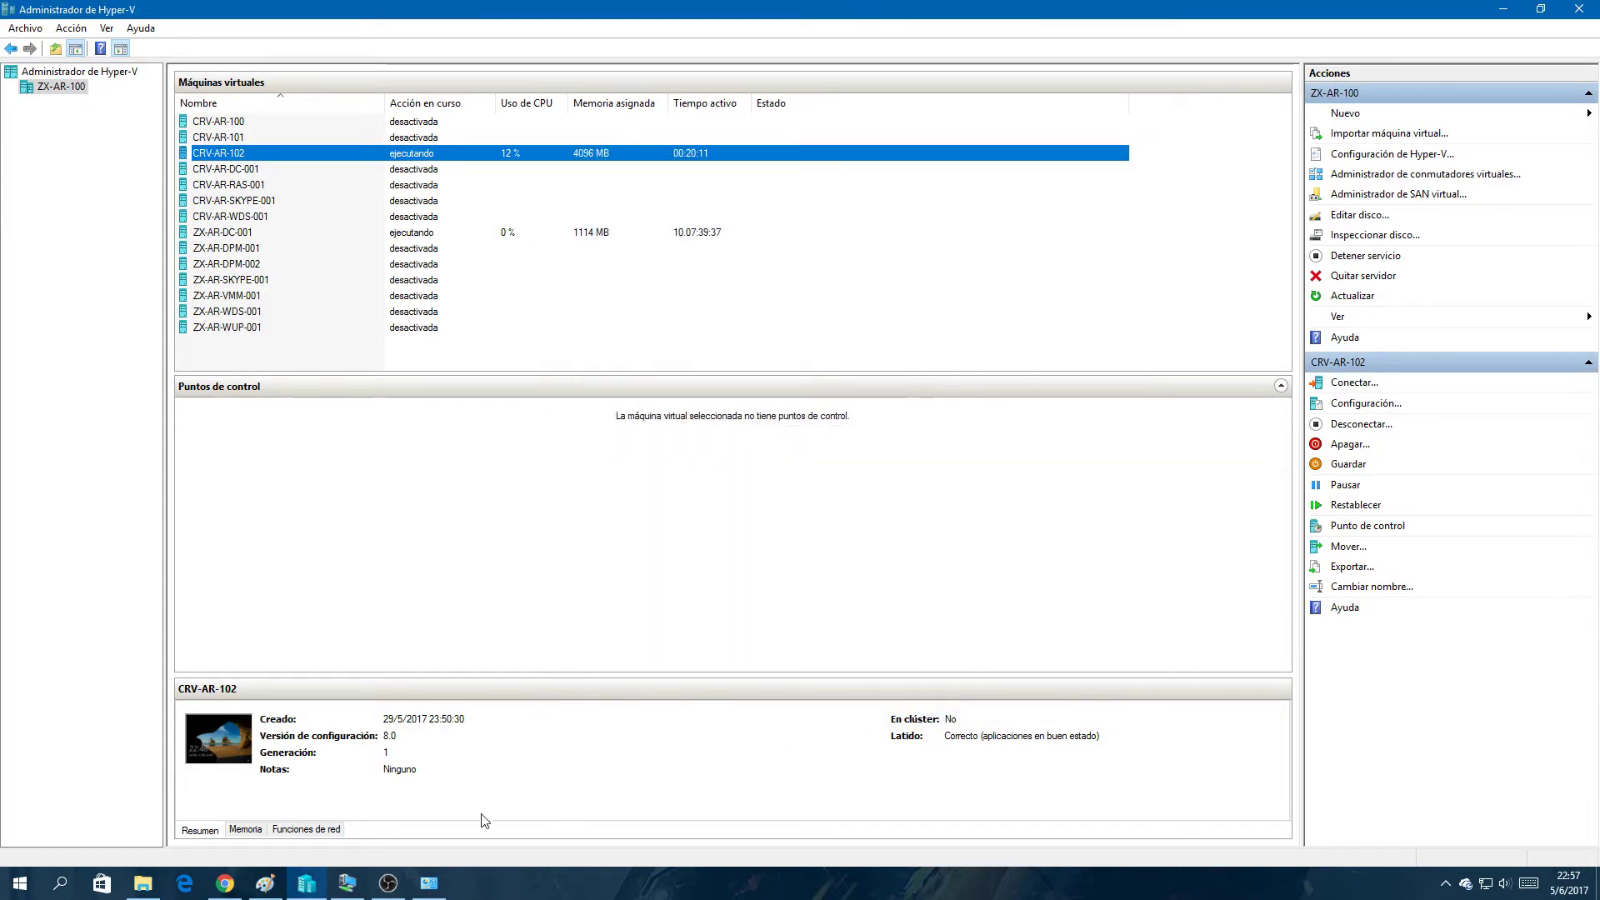
Step: Switch to the CRV-AR-102 virtual machine window and examine the status and connection details of its Ethernet adapter
left_click(347, 884)
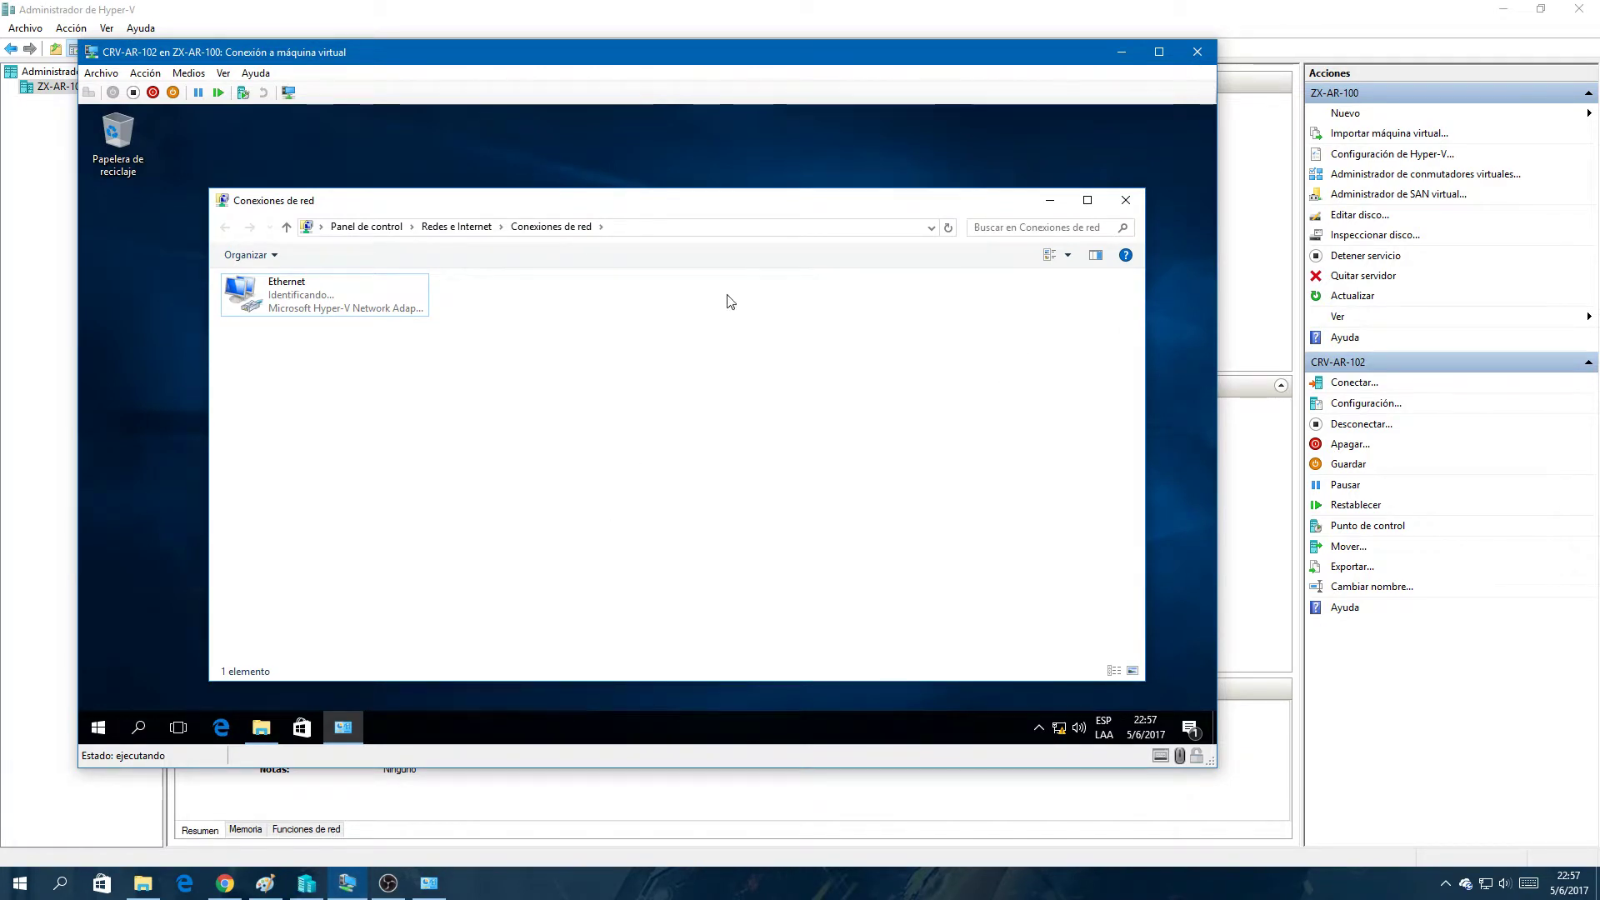
left_click(311, 301)
left_click(312, 301)
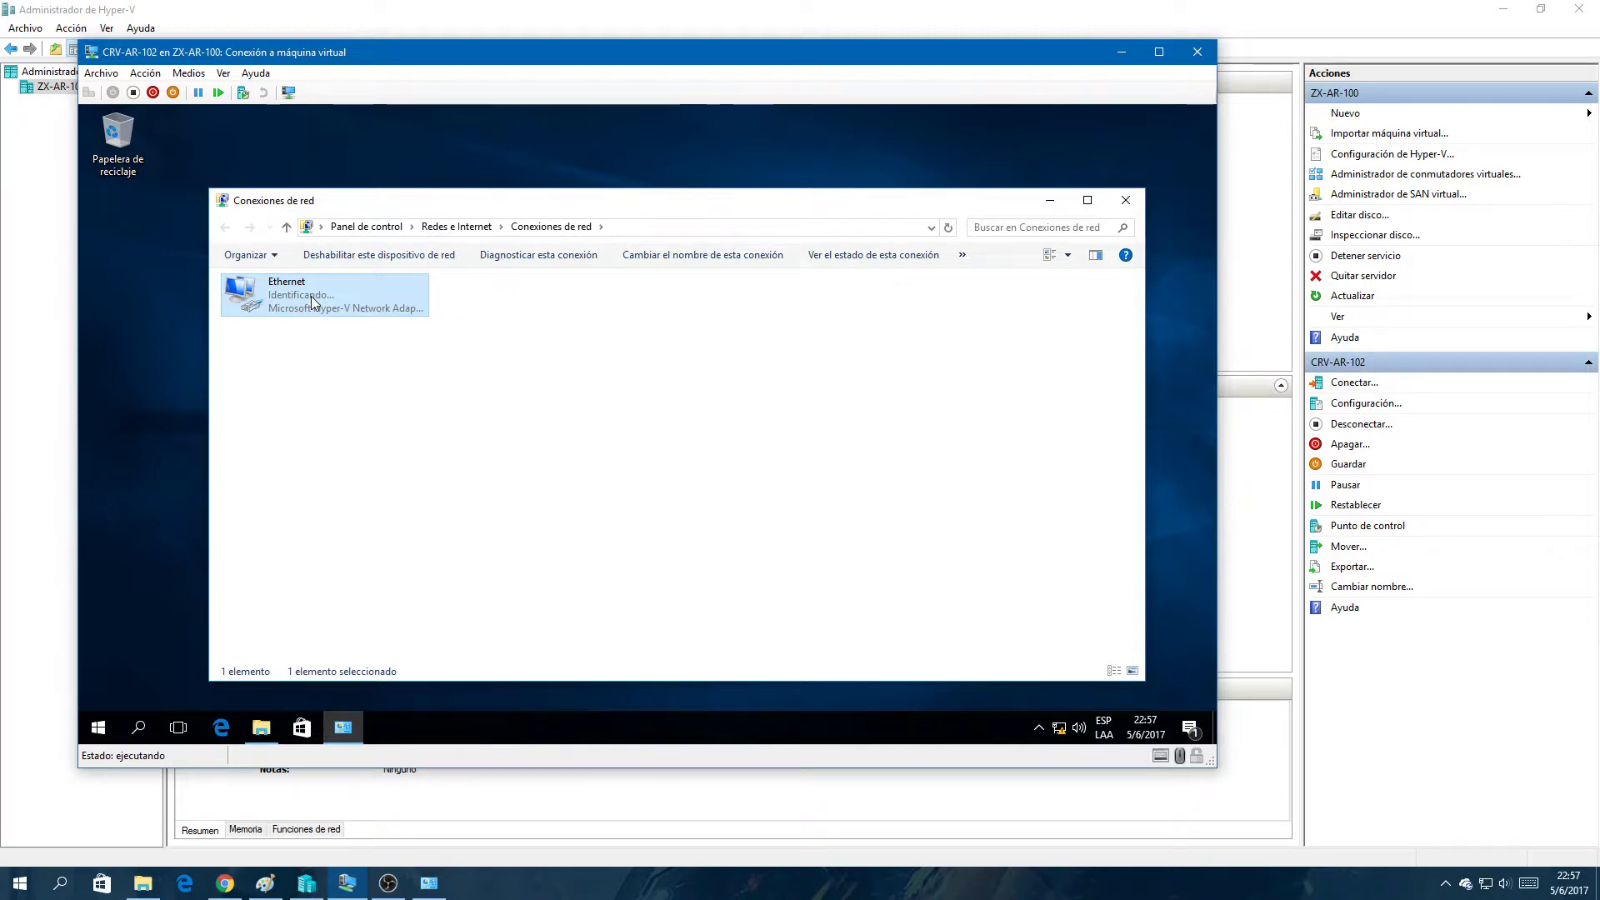
left_click(628, 893)
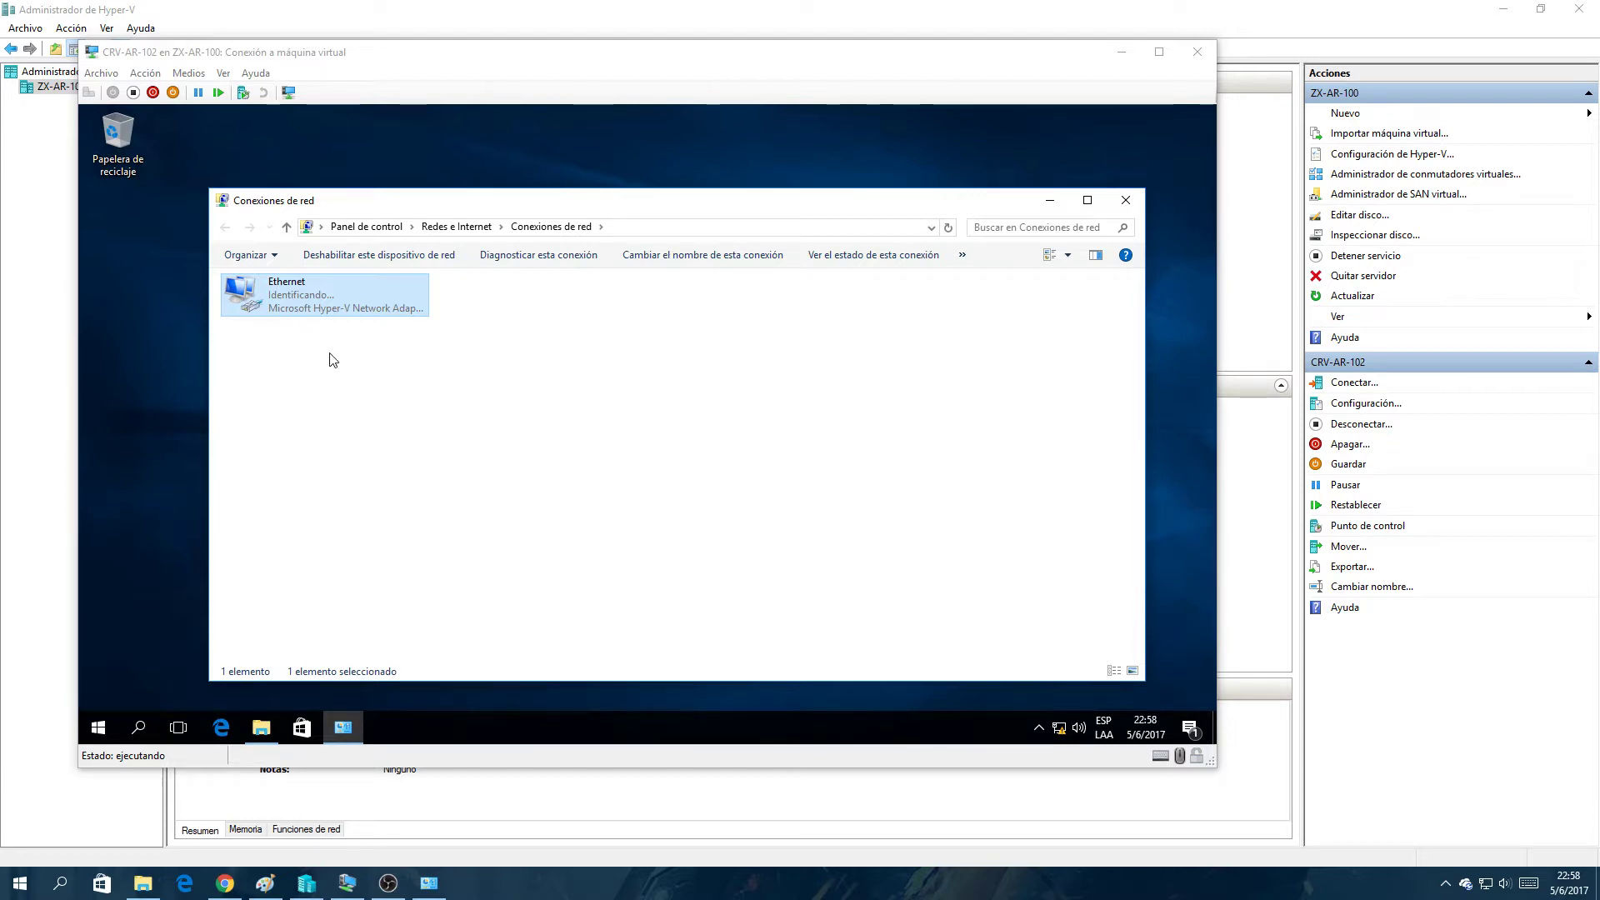
right_click(316, 307)
left_click(346, 336)
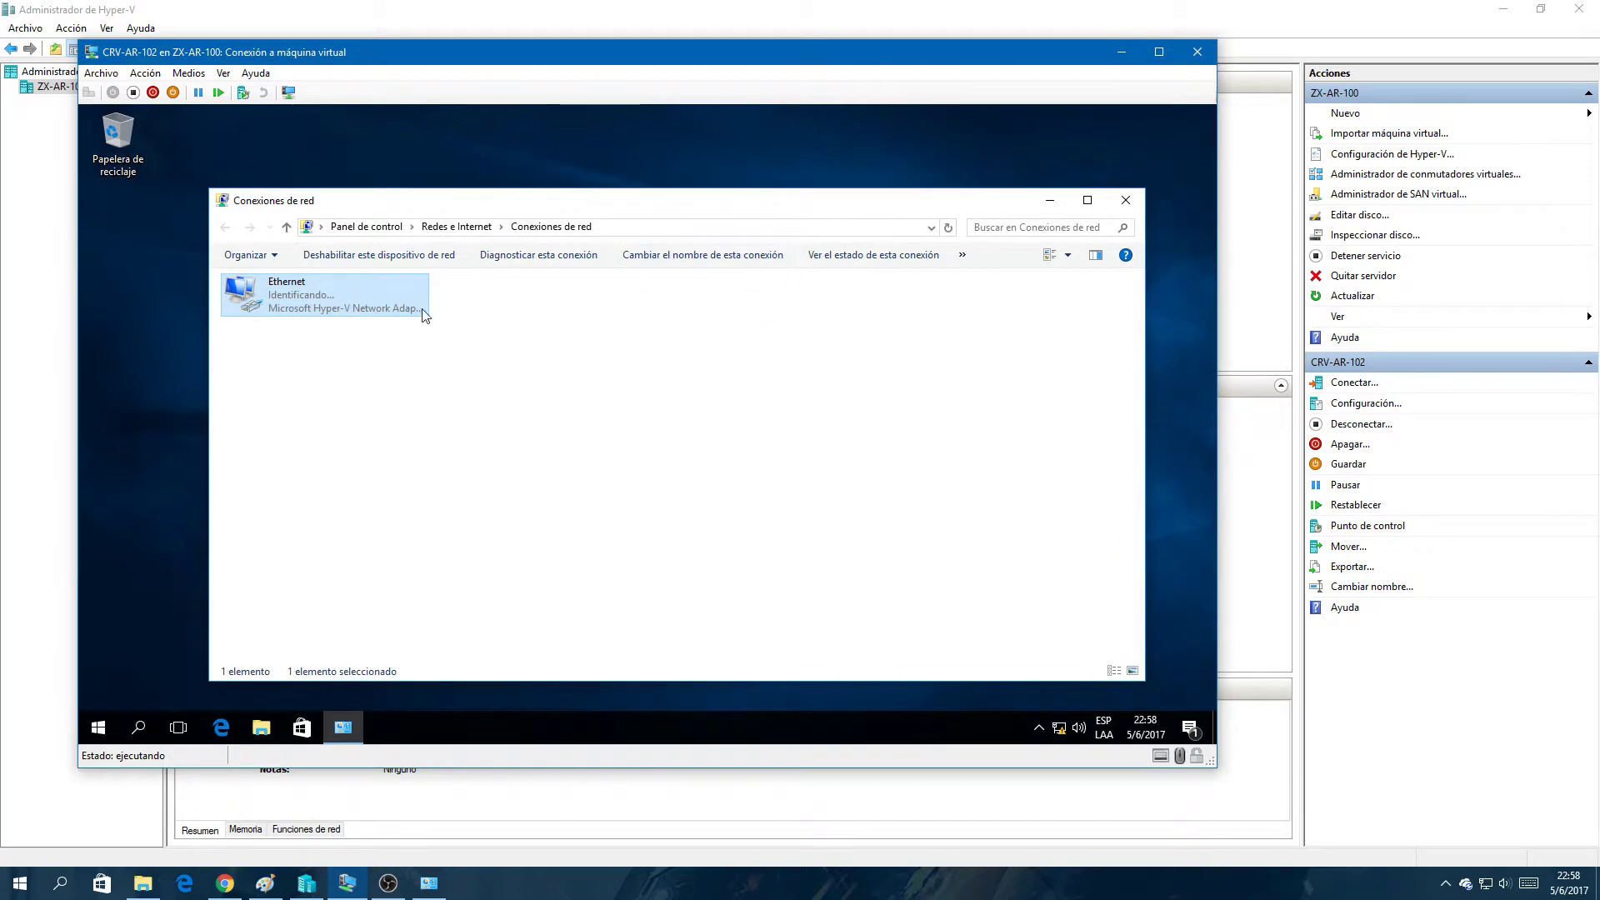
right_click(332, 305)
left_click(371, 337)
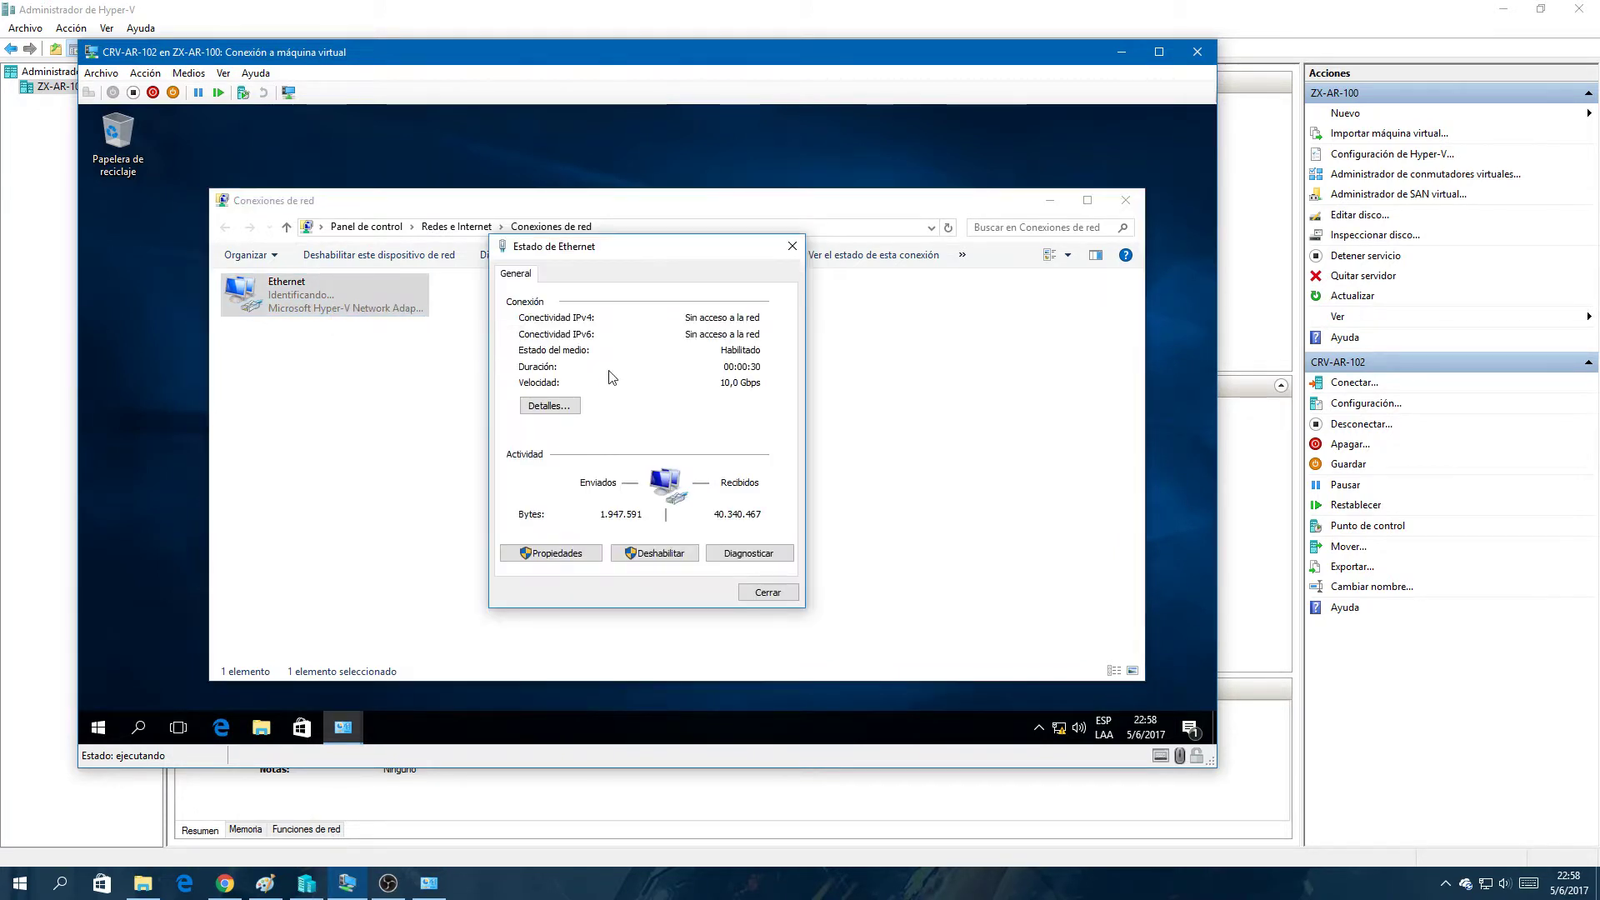
left_click(566, 411)
left_click(784, 271)
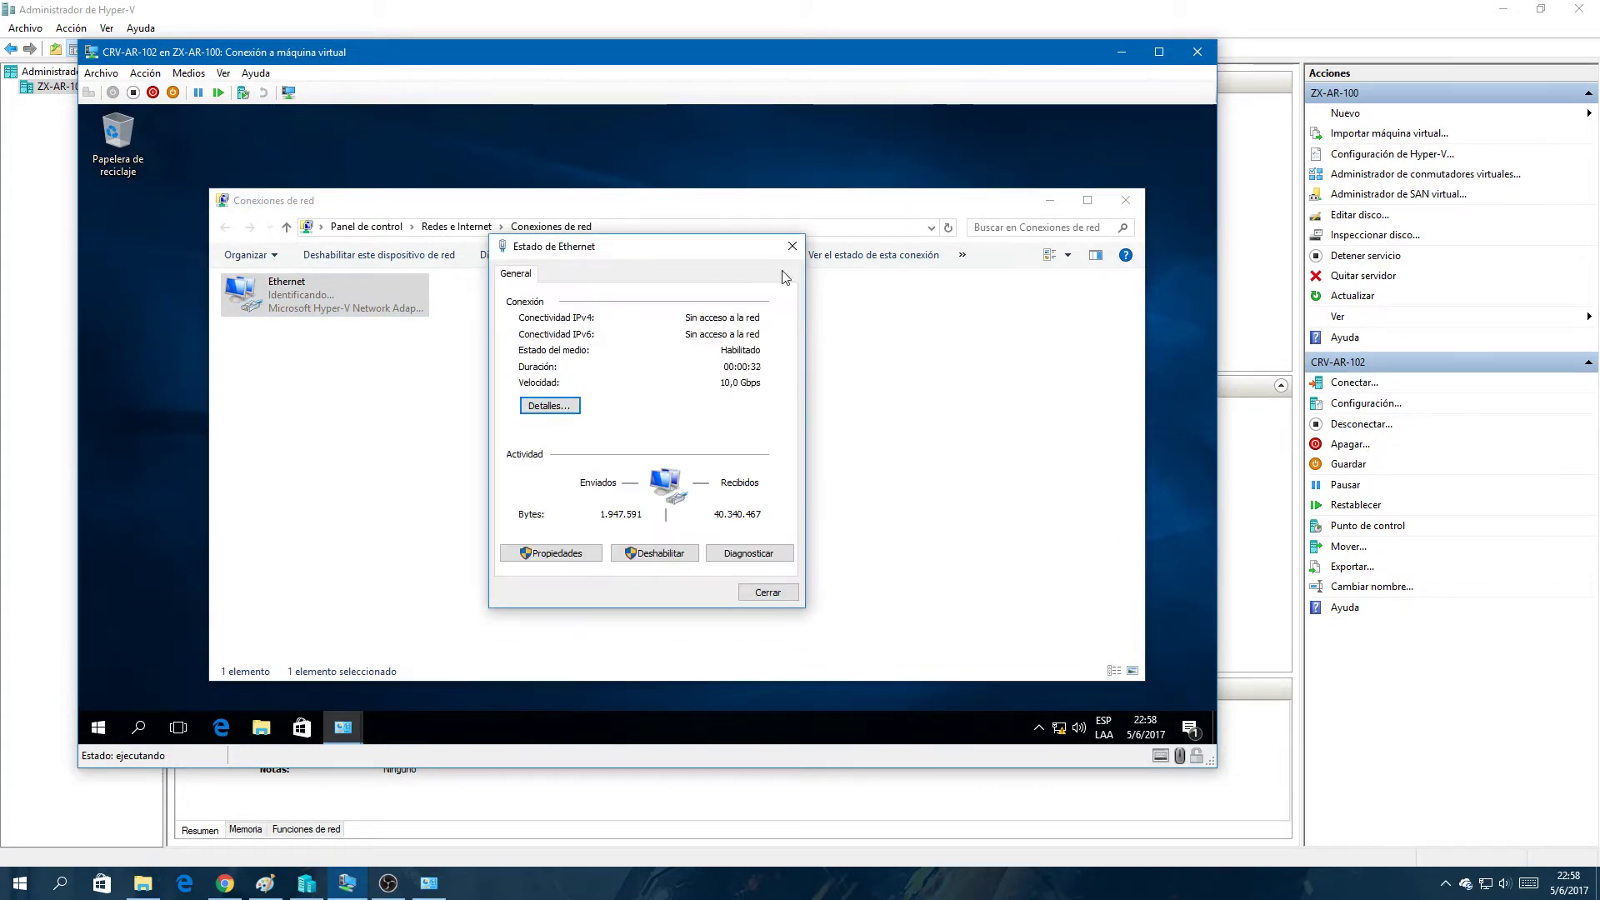
left_click(792, 246)
Step: Open the virtual machine's Ethernet adapter properties, and ping 192.168.0.108 from a new command prompt on the host
right_click(332, 289)
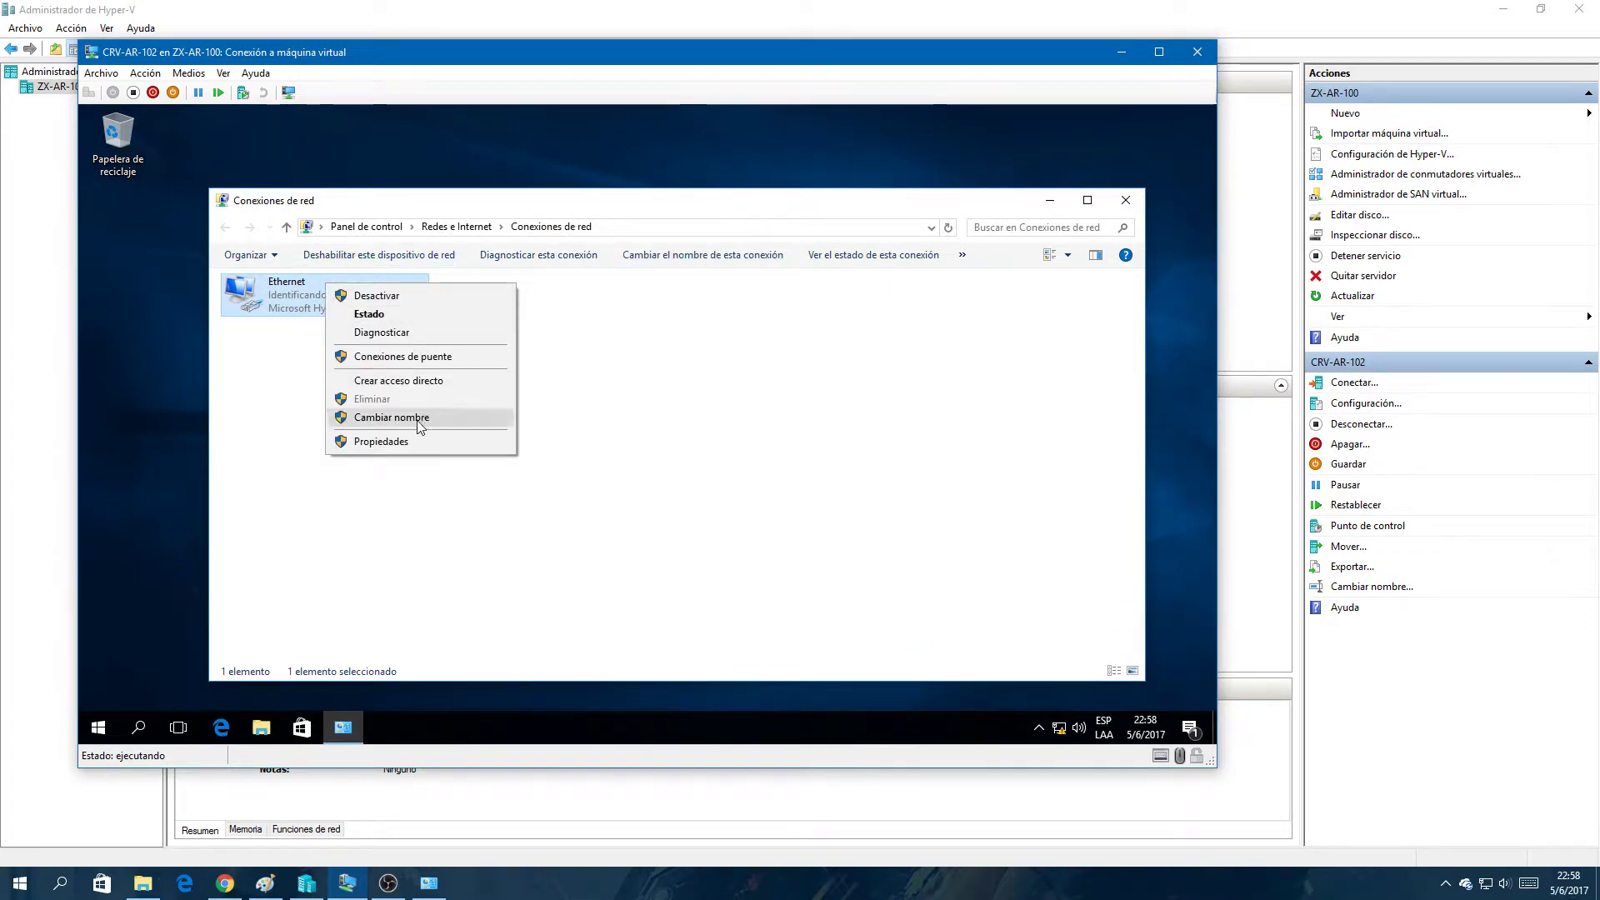
left_click(400, 442)
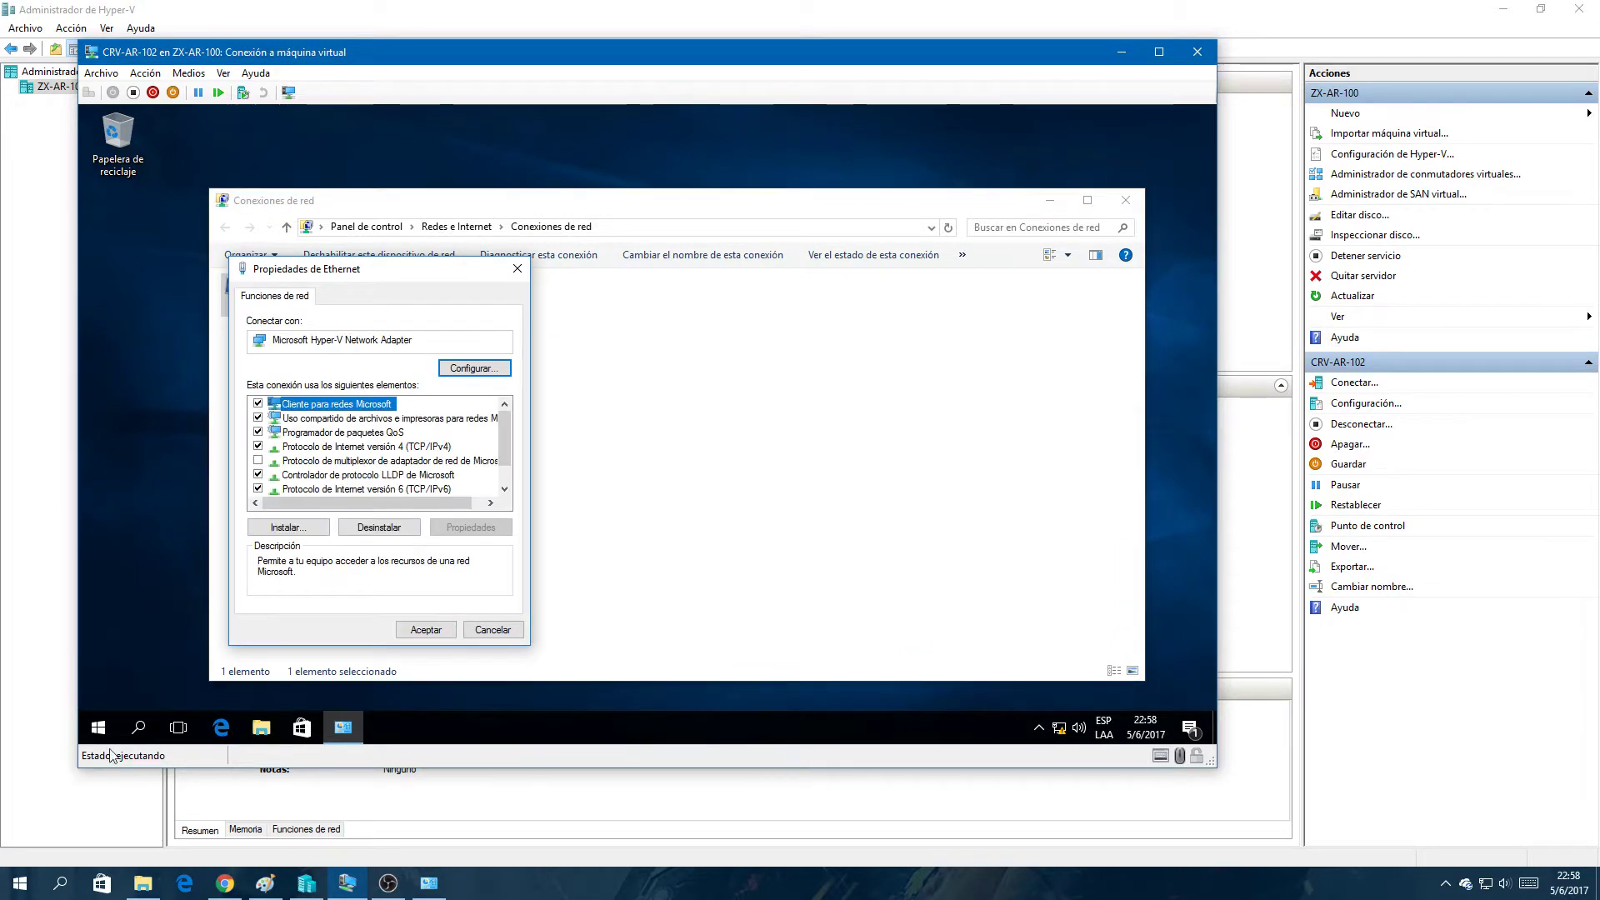
left_click(60, 884)
left_click(60, 883)
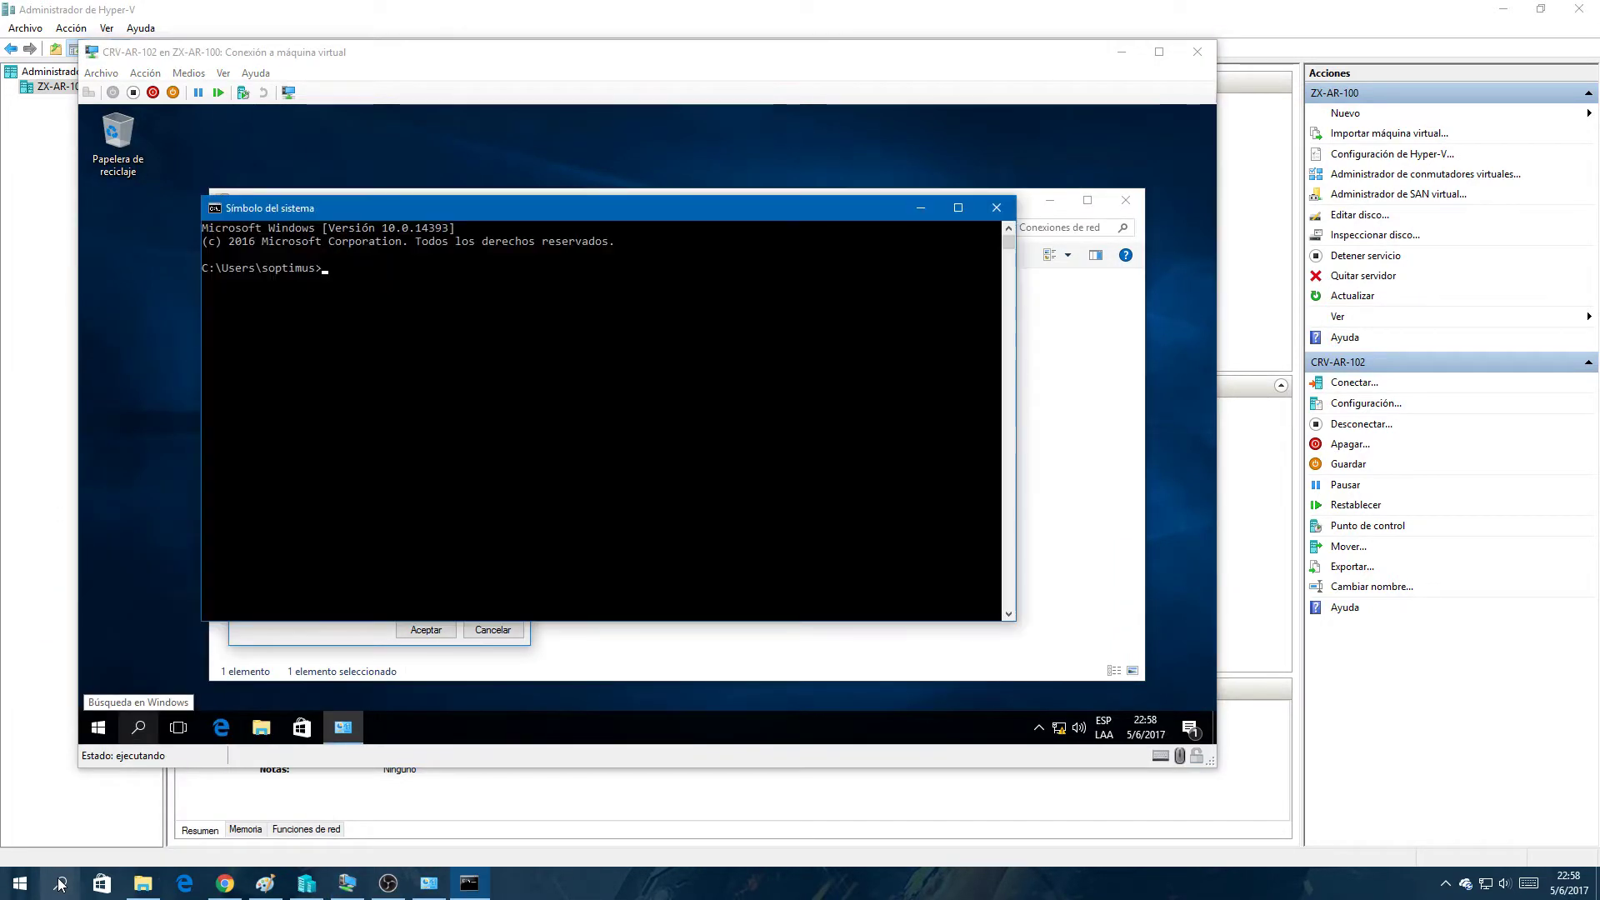
type("ping 192.168.0.18")
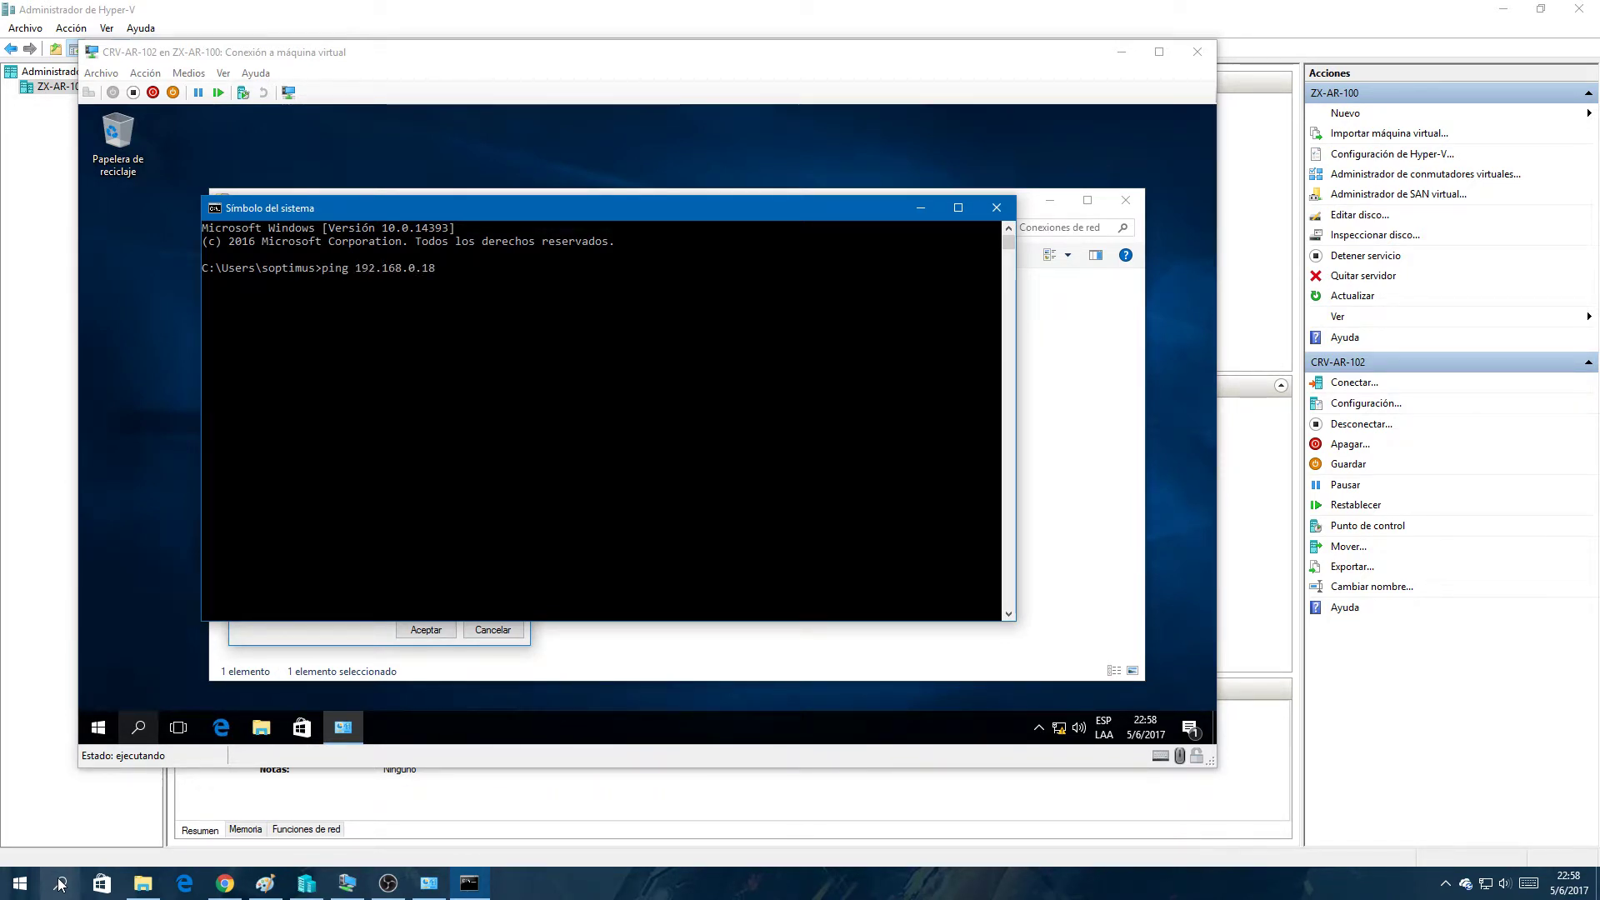
key("Return")
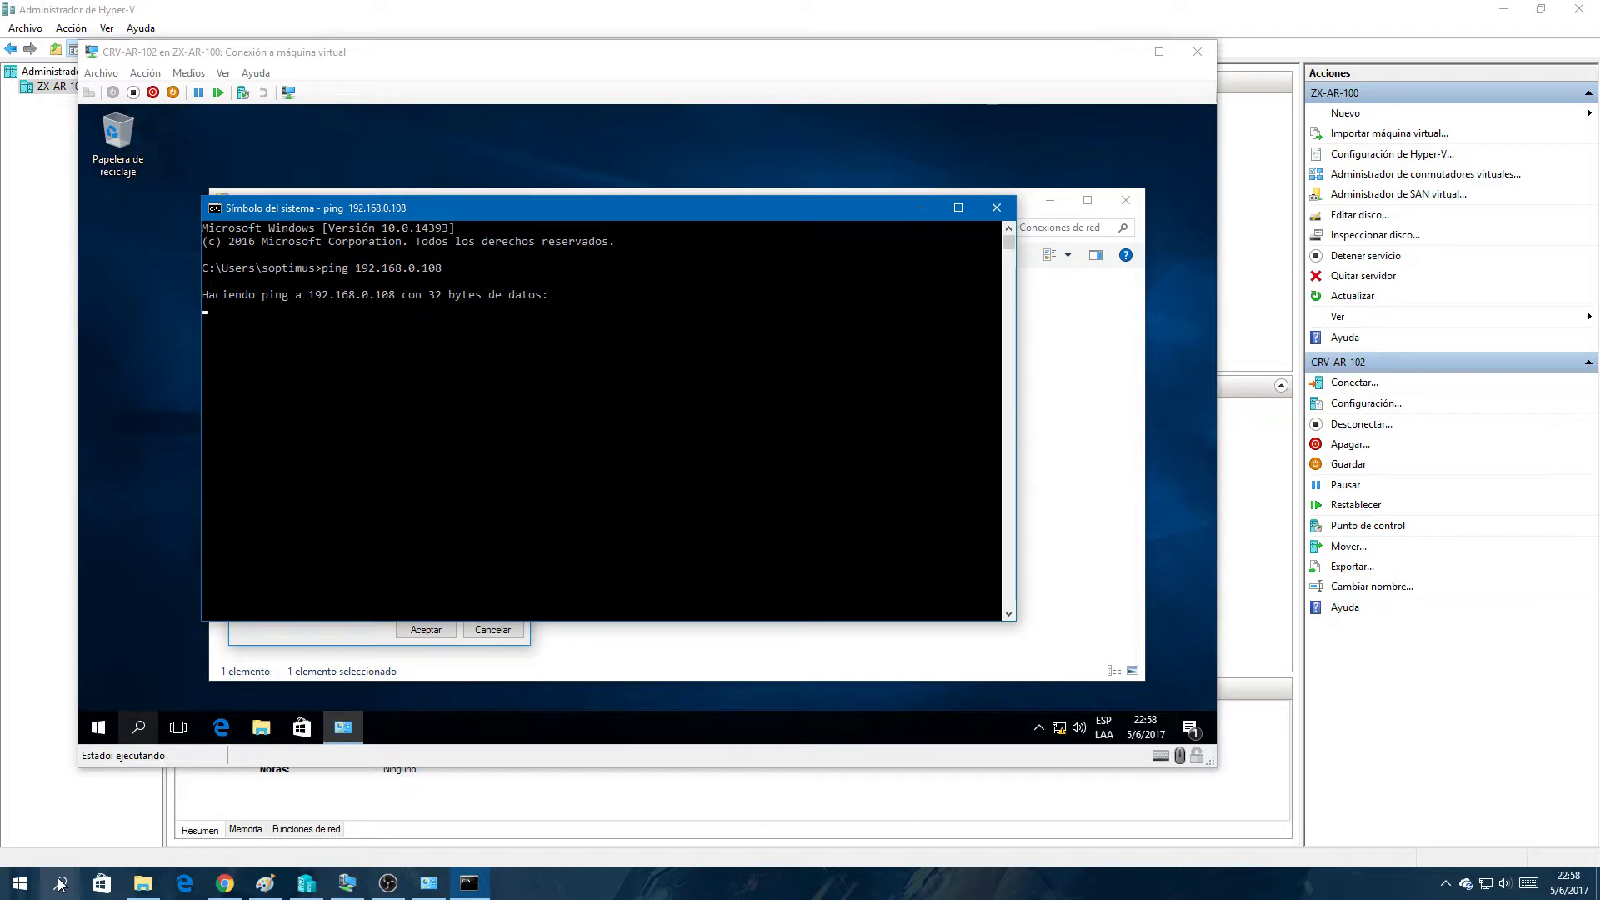
Step: Assign the virtual machine's Ethernet adapter the static IPv4 address 192.168.1.100 with subnet mask 255.255.255.0, and close its properties
left_click_drag(485, 209, 928, 278)
left_click(446, 448)
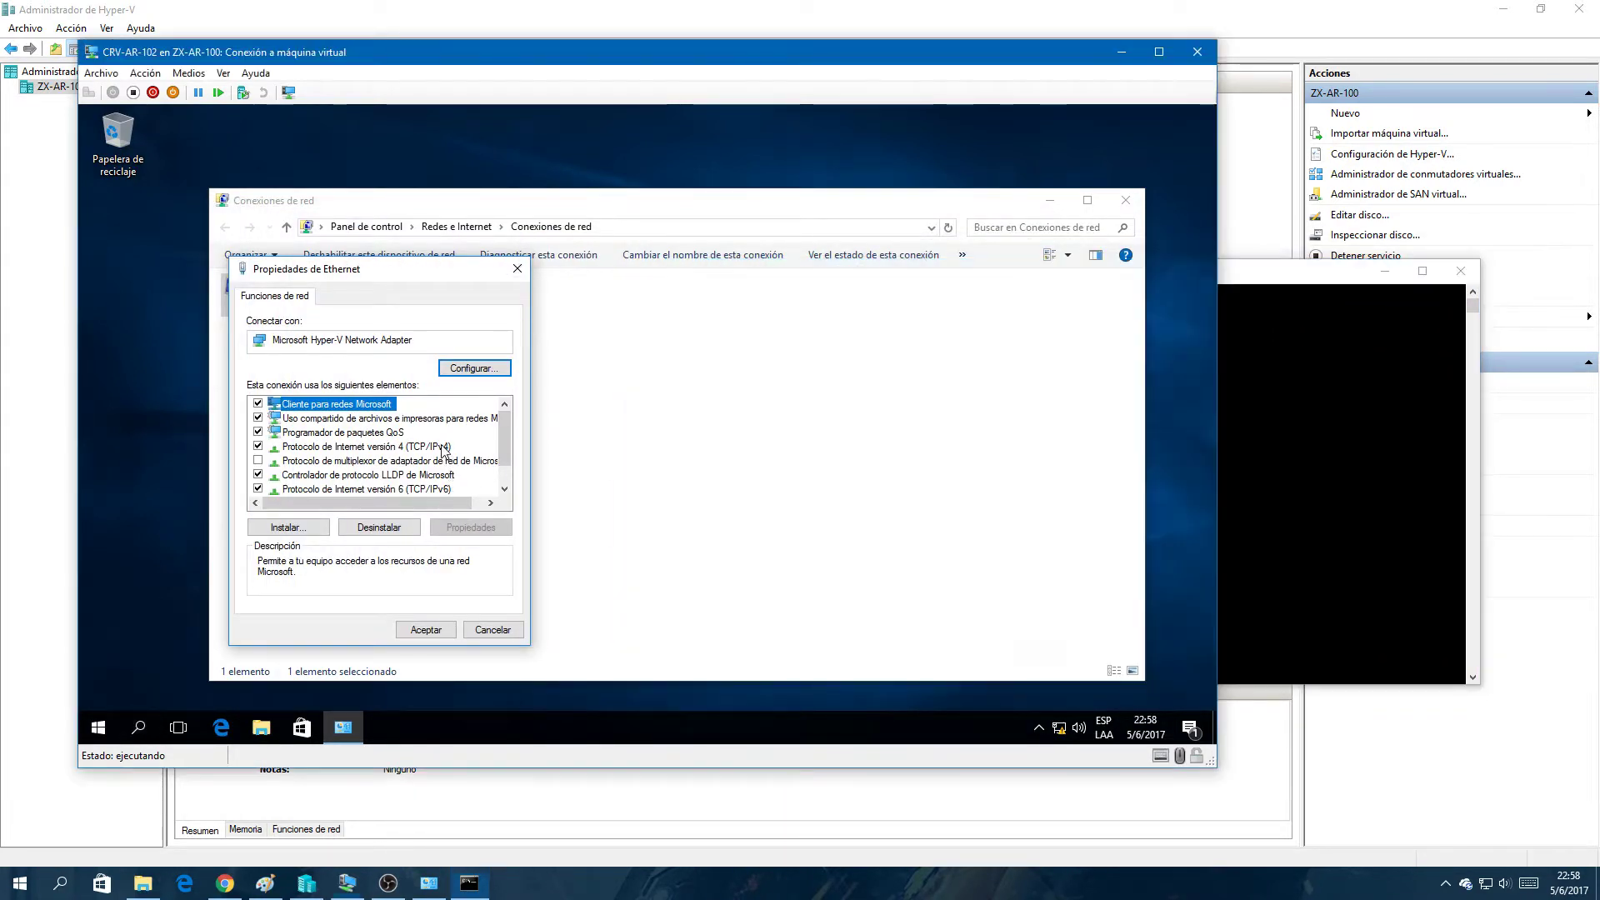
left_click(445, 525)
left_click(386, 455)
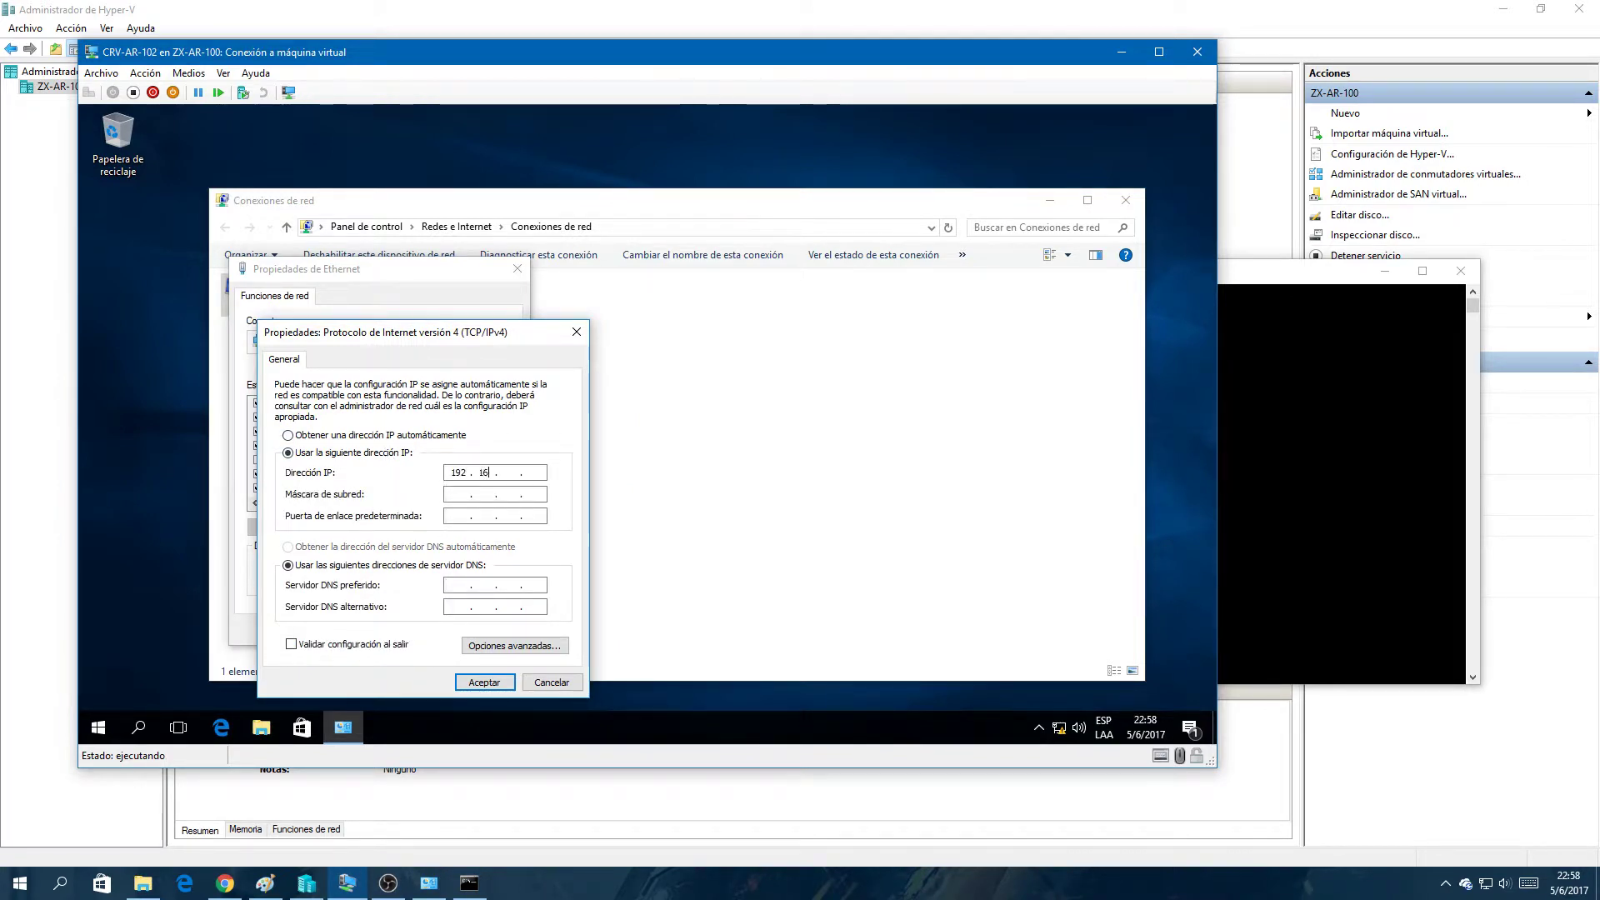
type("192.168.1.100")
key("Tab")
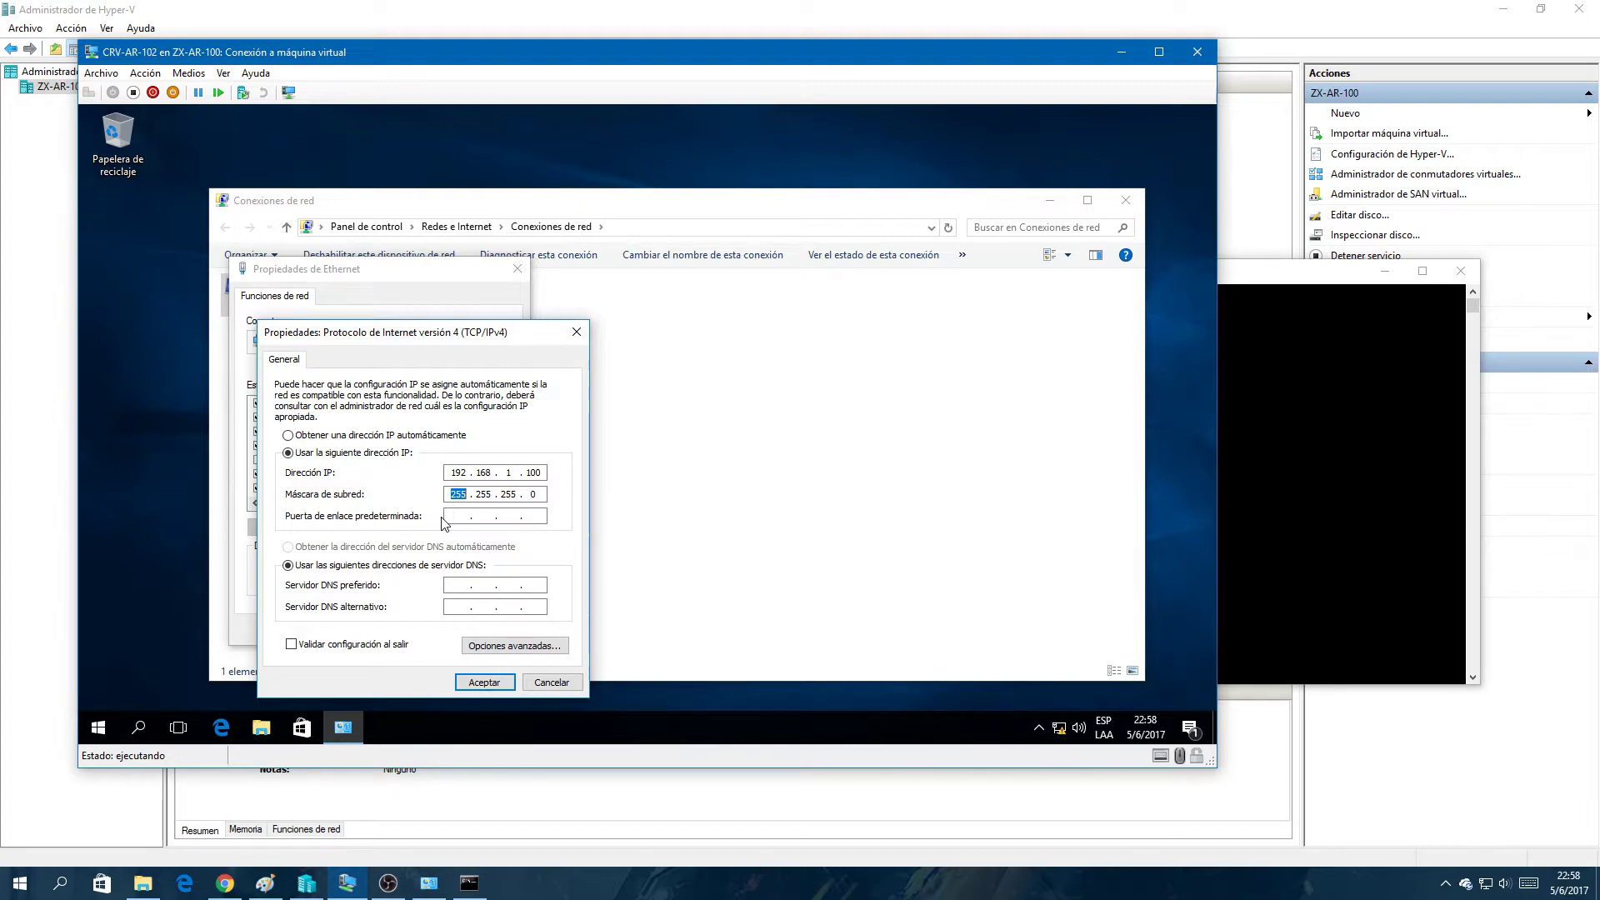
left_click(467, 684)
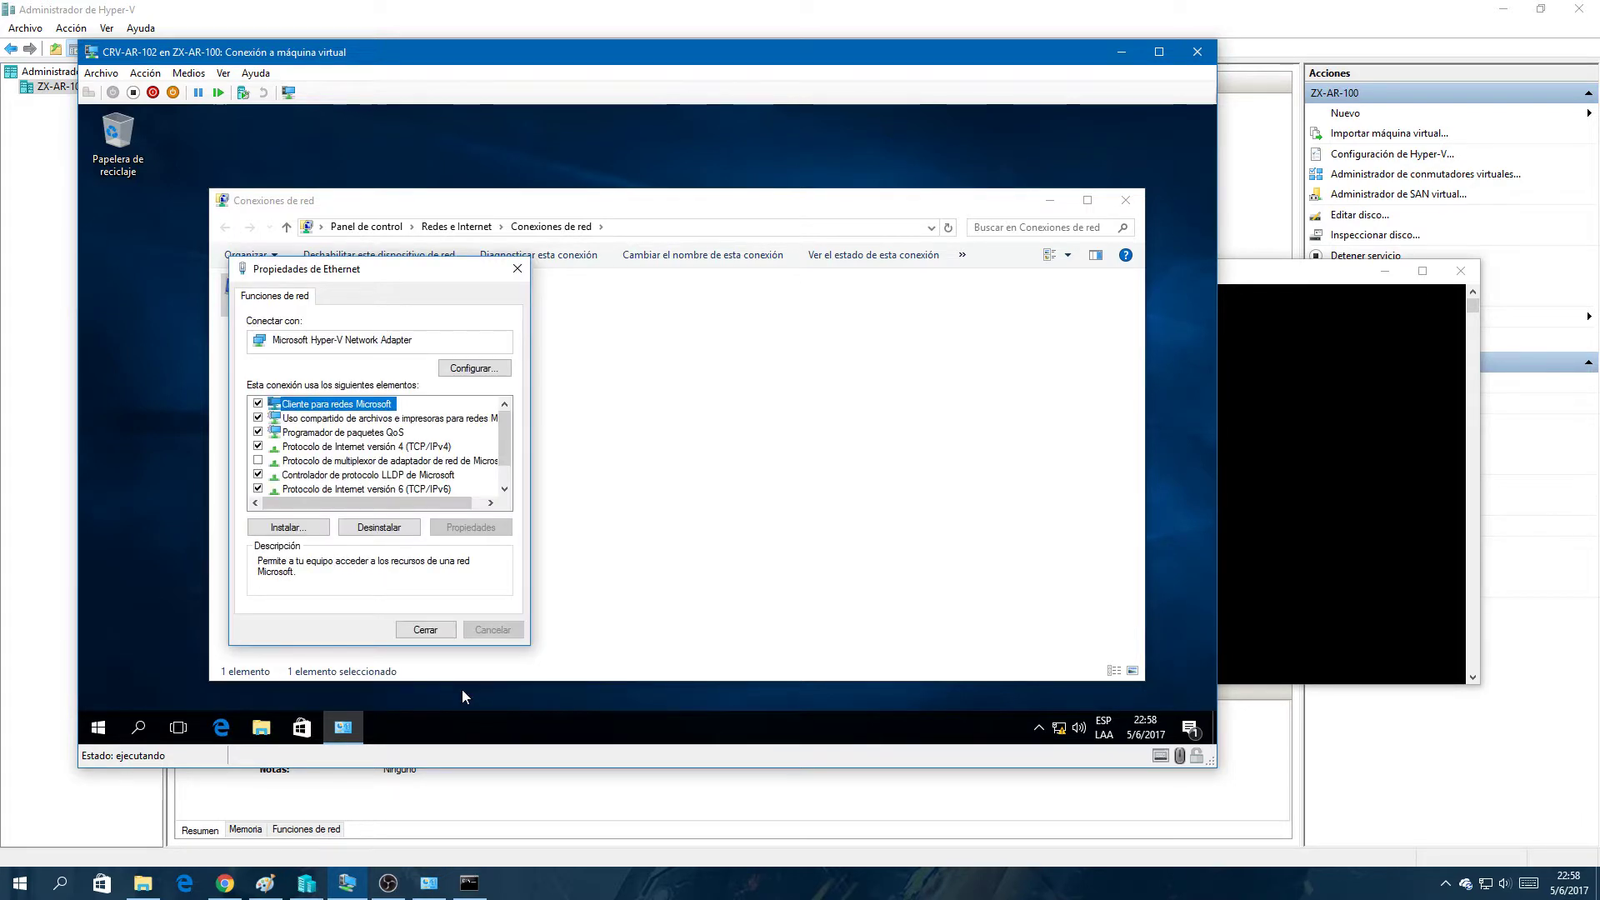
left_click(429, 631)
left_click(444, 569)
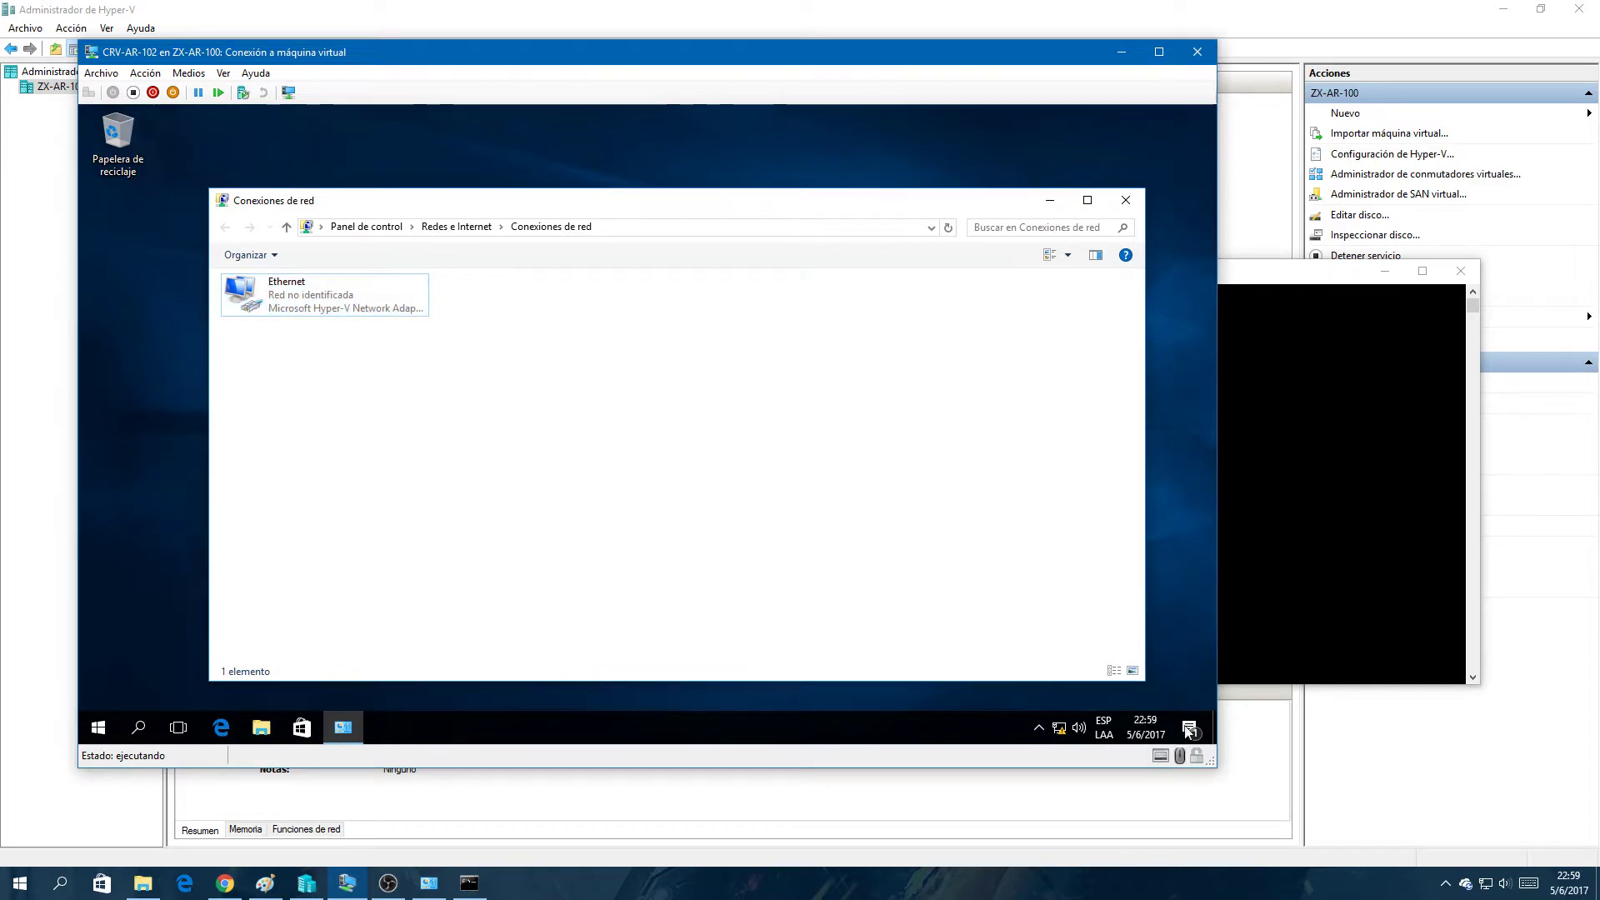
Step: Open the host's network connections through the Network and Sharing Center, keeping the virtual machine's adapter in view
right_click(1491, 889)
left_click(1467, 874)
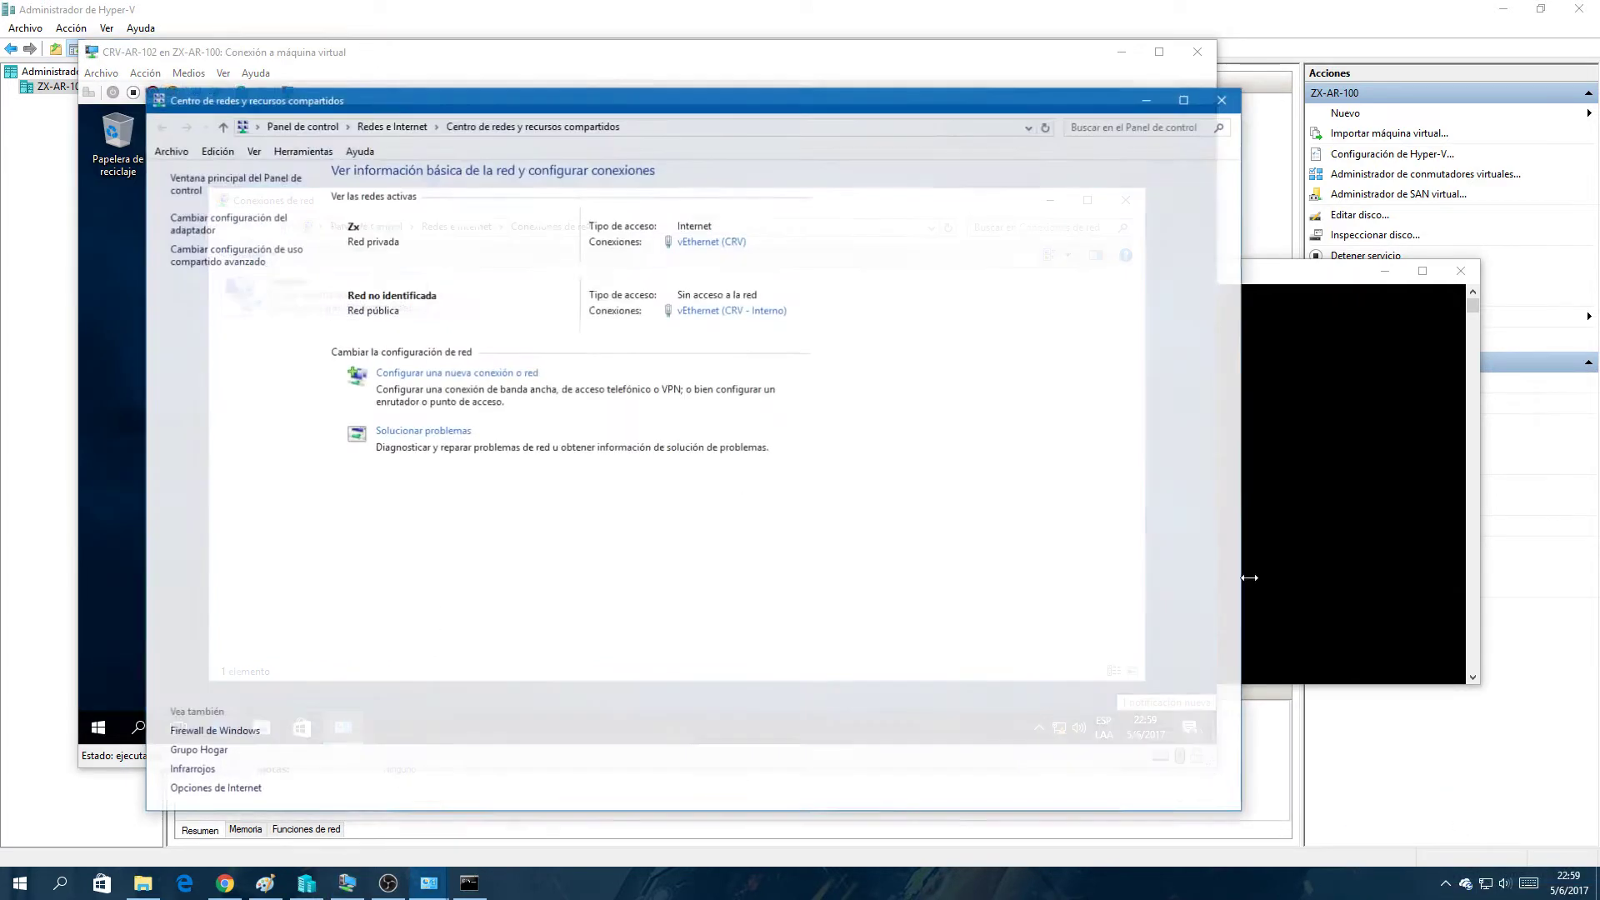
left_click_drag(683, 106, 1005, 140)
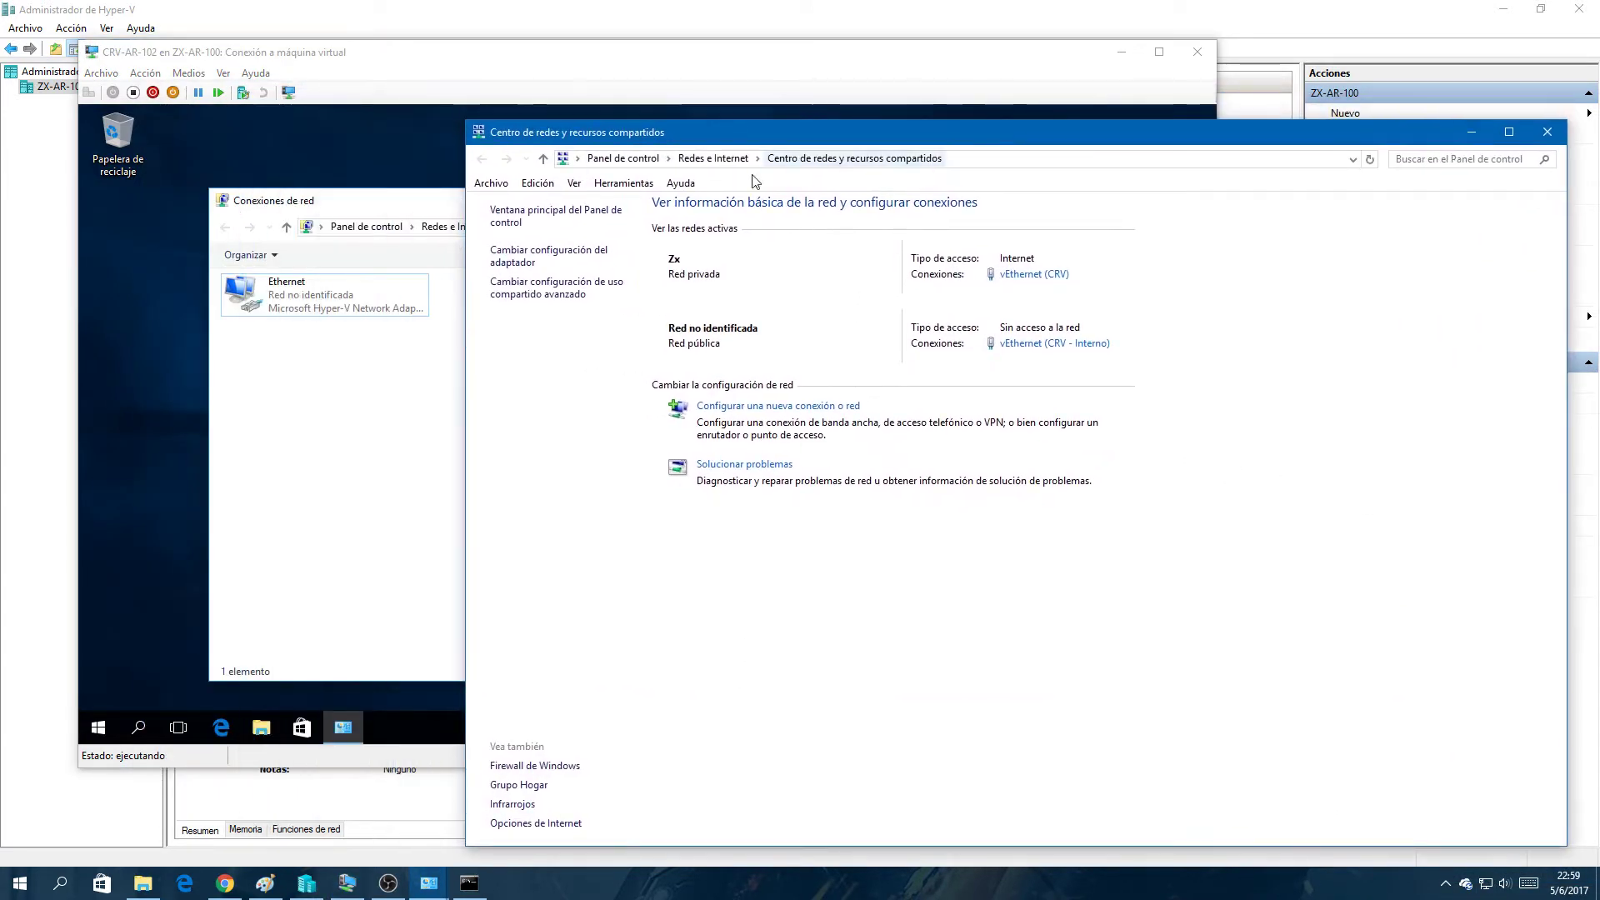
left_click(562, 257)
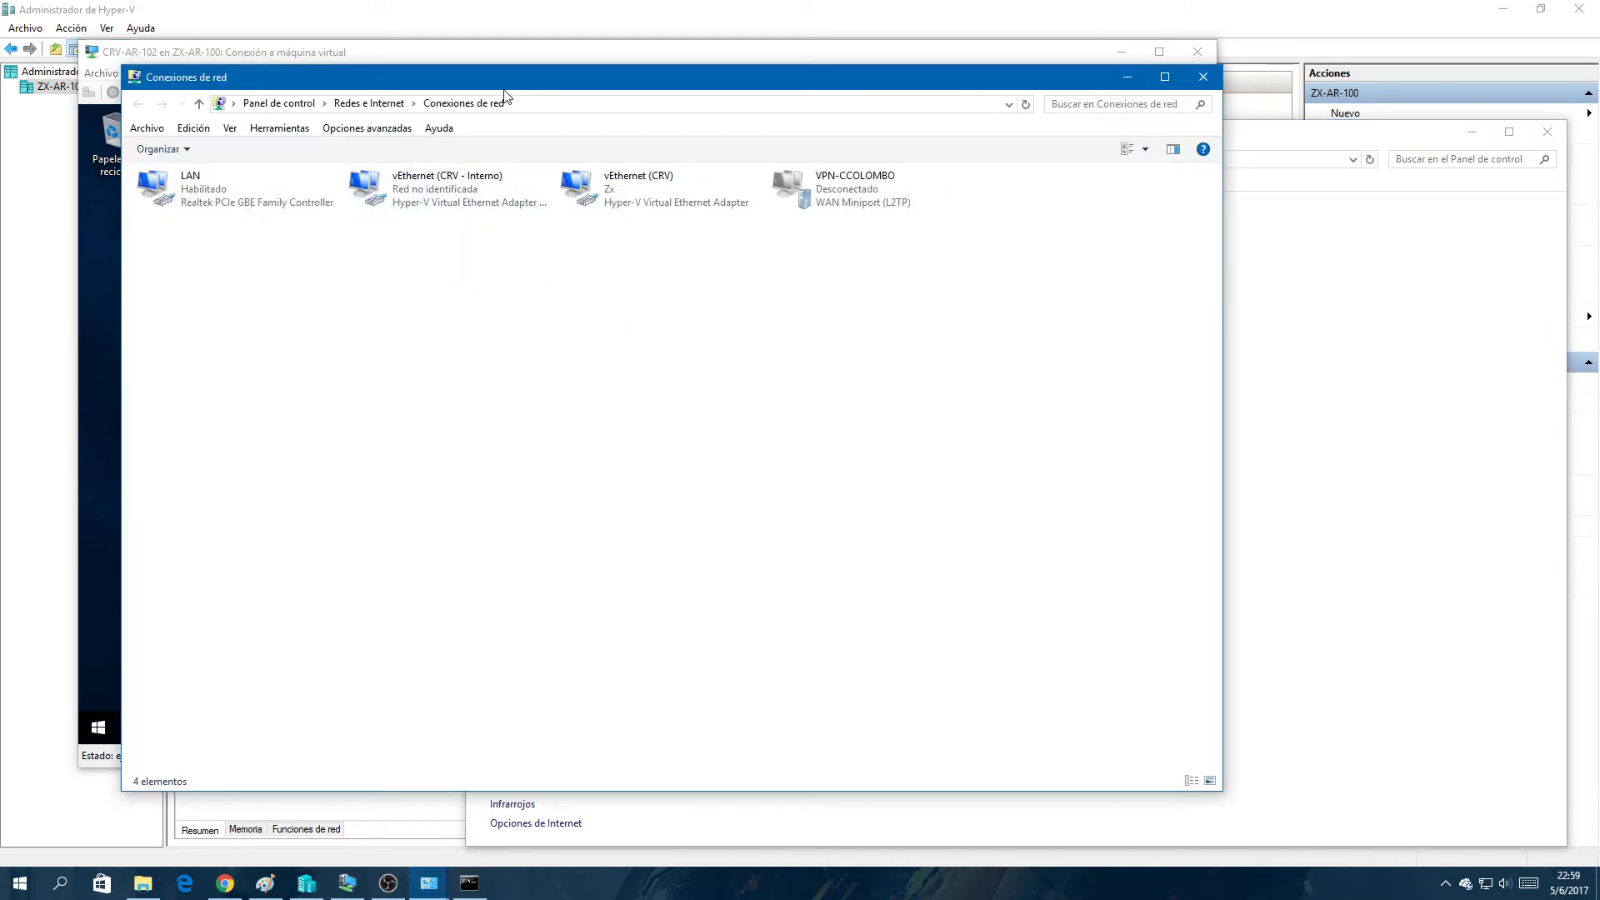
left_click_drag(505, 80, 850, 142)
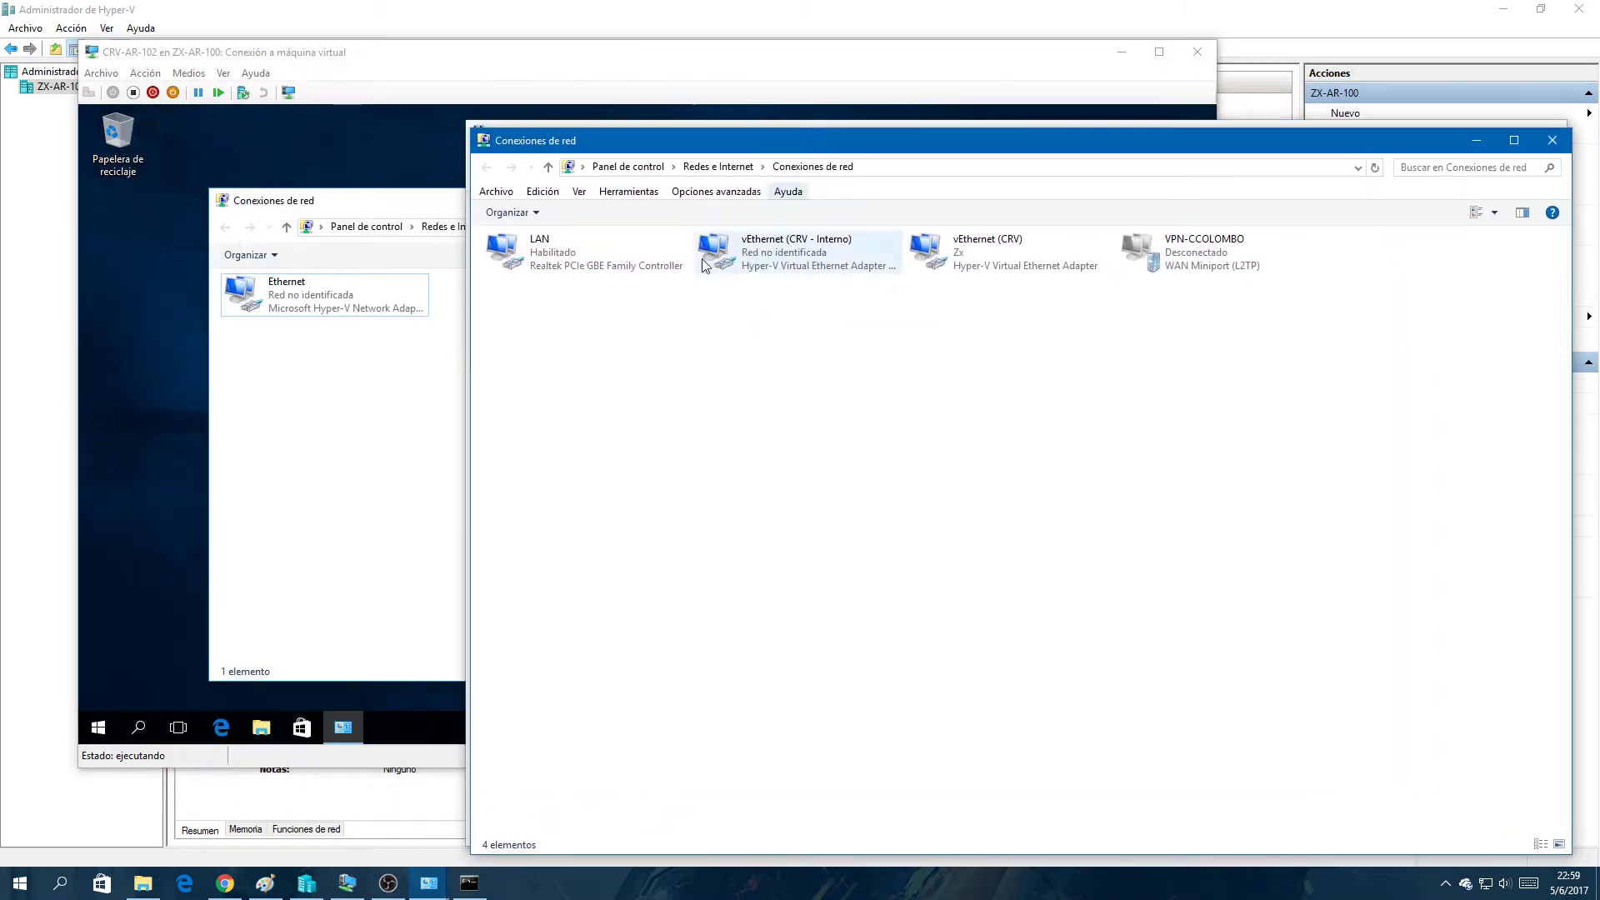
Step: Assign the host's vEthernet (CRV - Interno) adapter the static IPv4 address 192.168.1.101 with mask 255.255.255.0, and close the host's network windows
left_click(796, 263)
right_click(797, 263)
left_click(858, 421)
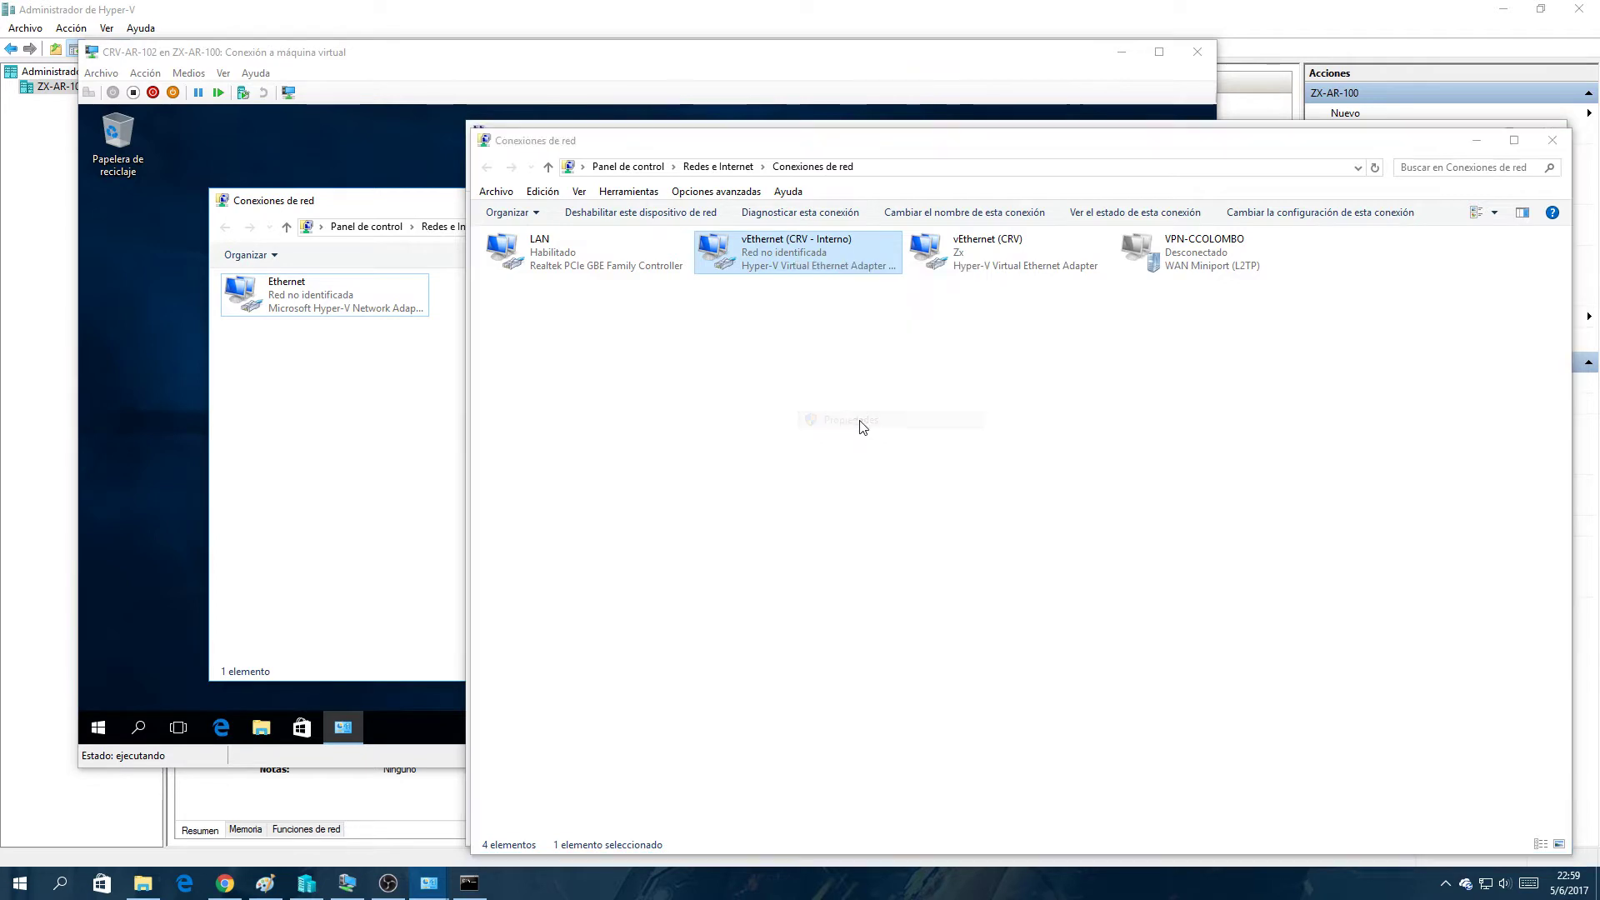
left_click(693, 386)
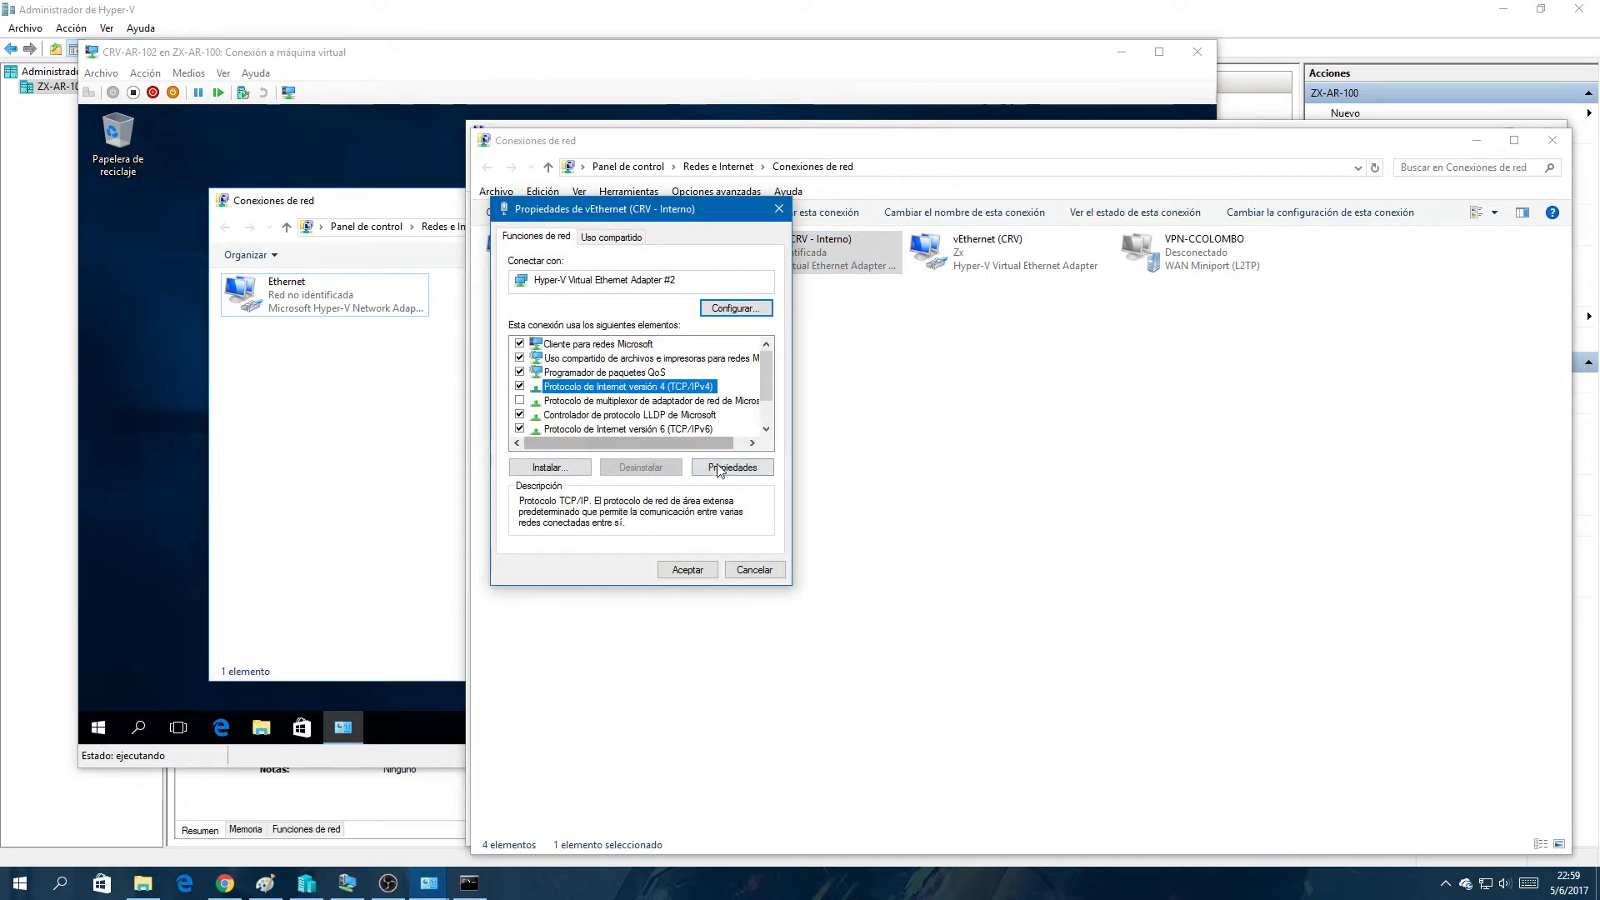
left_click(733, 467)
left_click(647, 395)
type("192.")
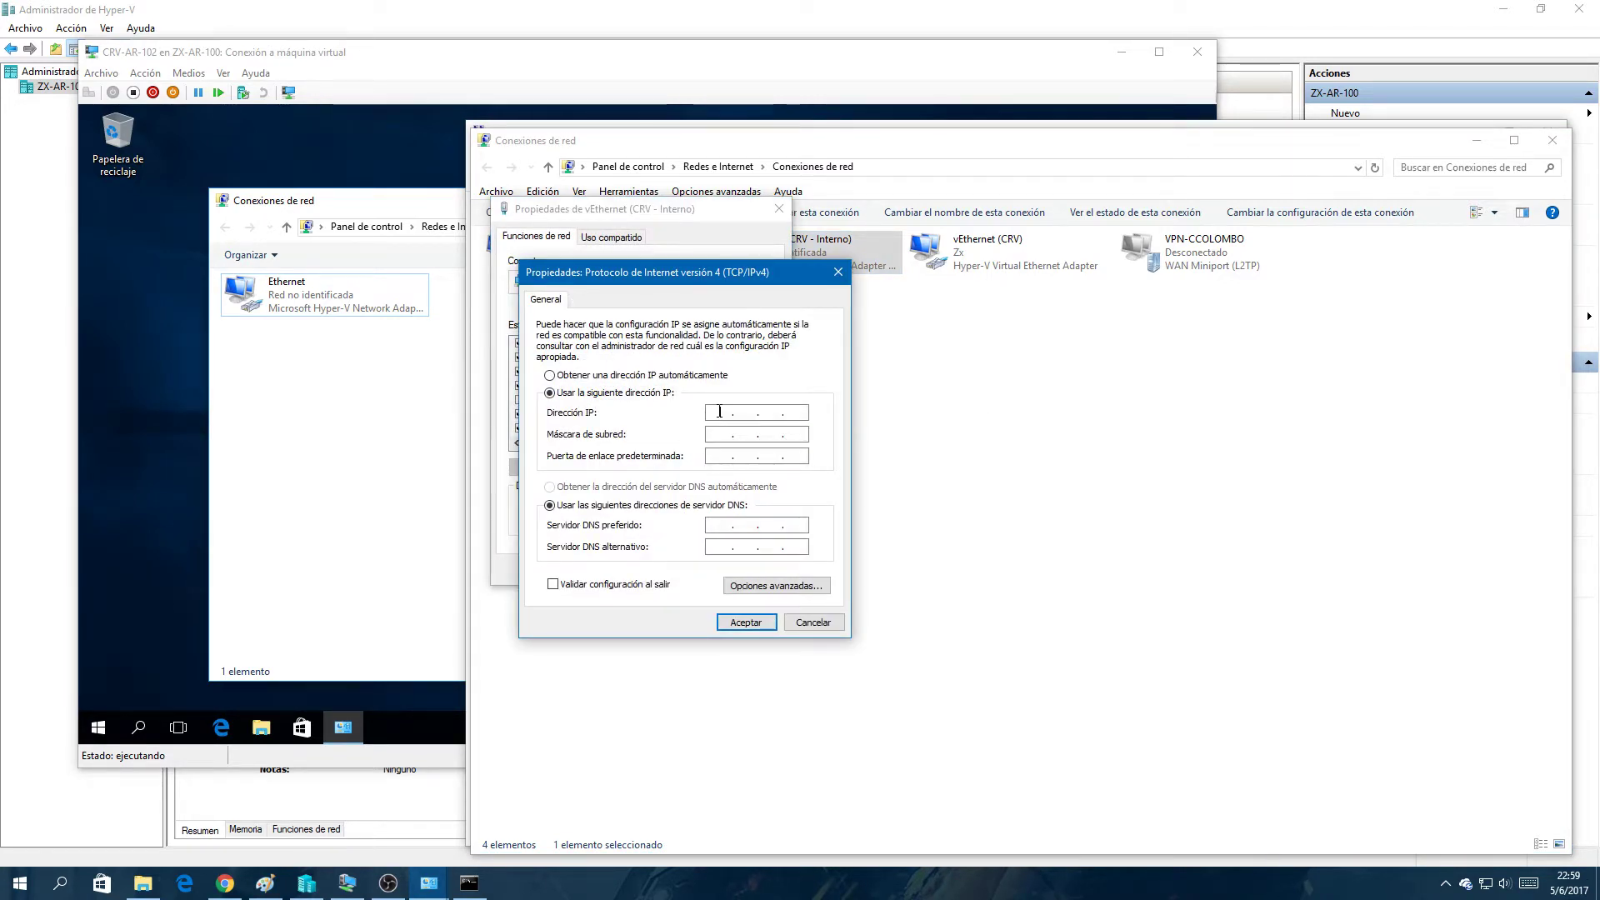
type("168.1.101")
key("Tab")
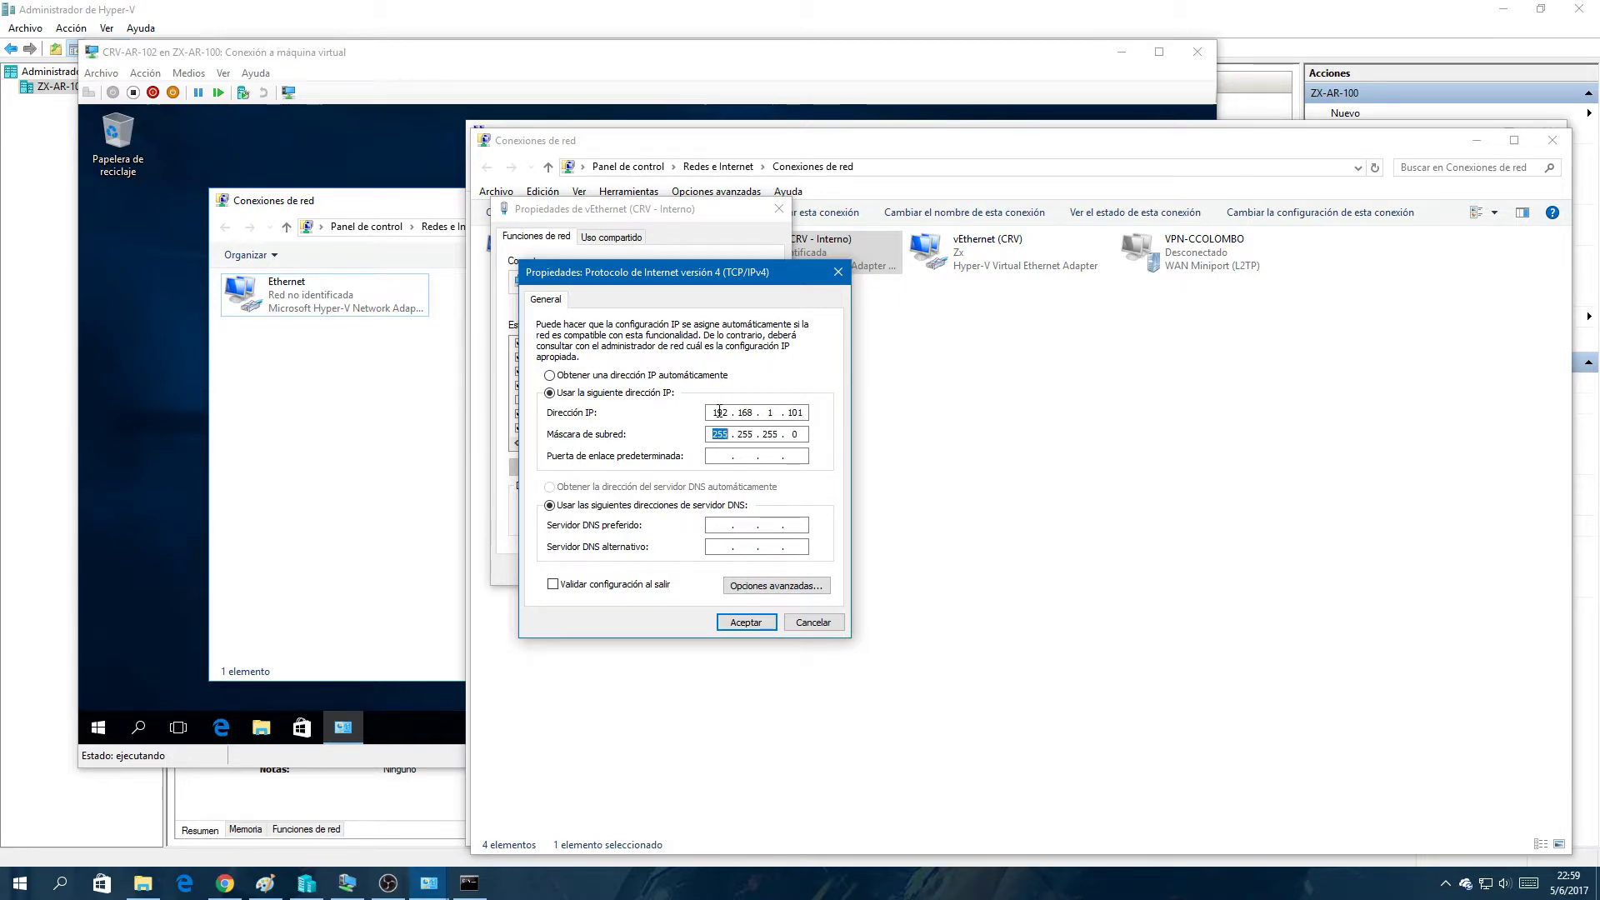
left_click(737, 621)
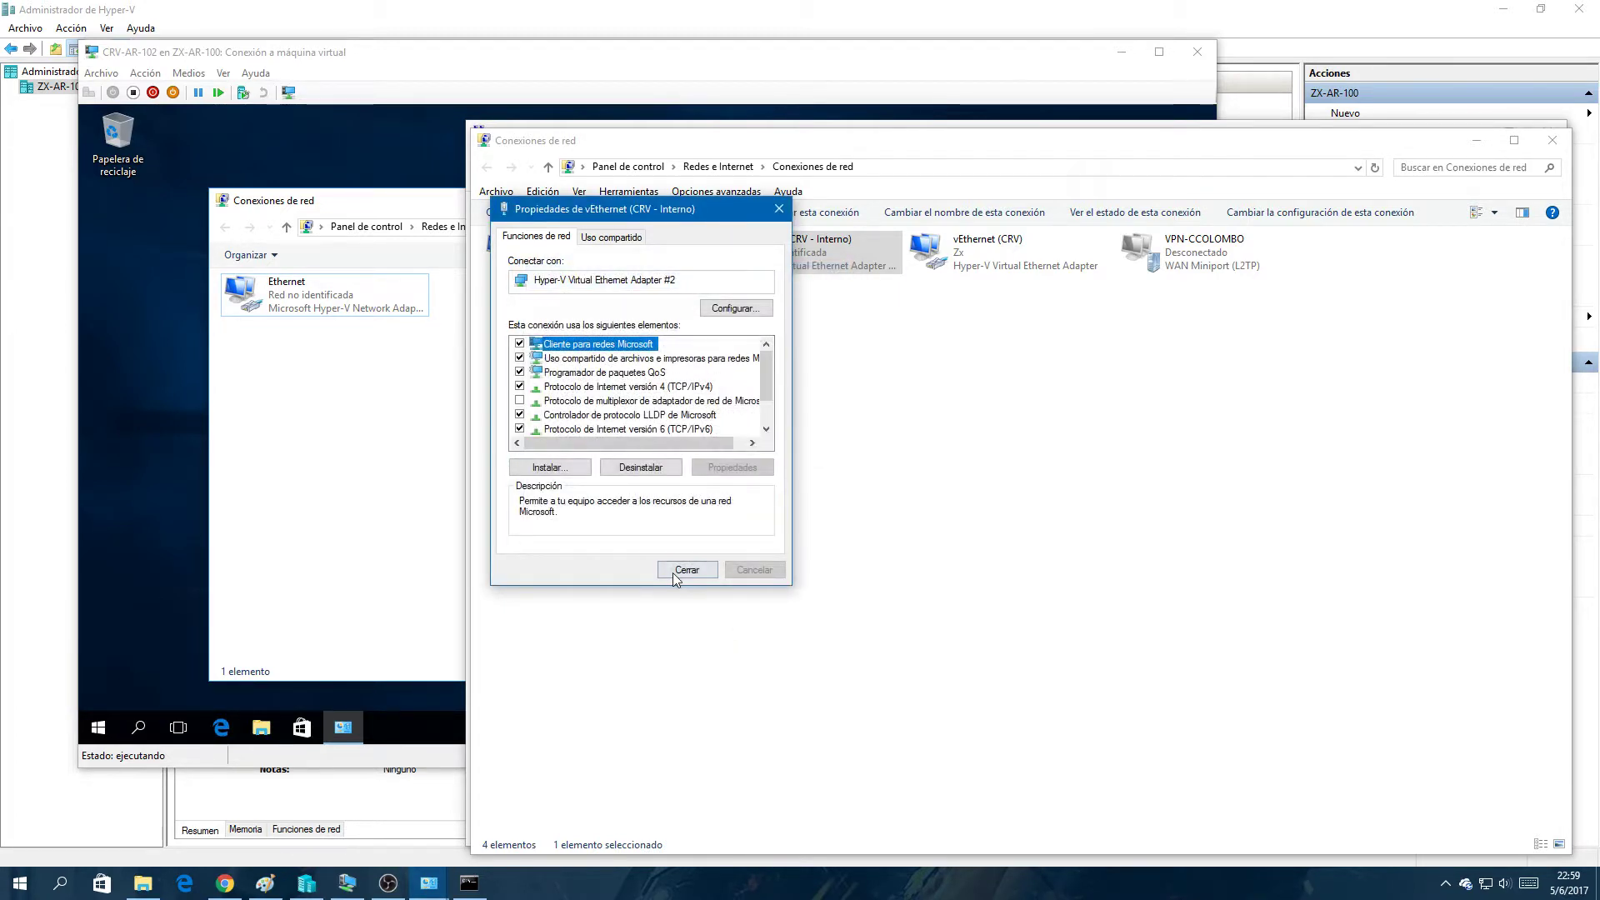
left_click(674, 573)
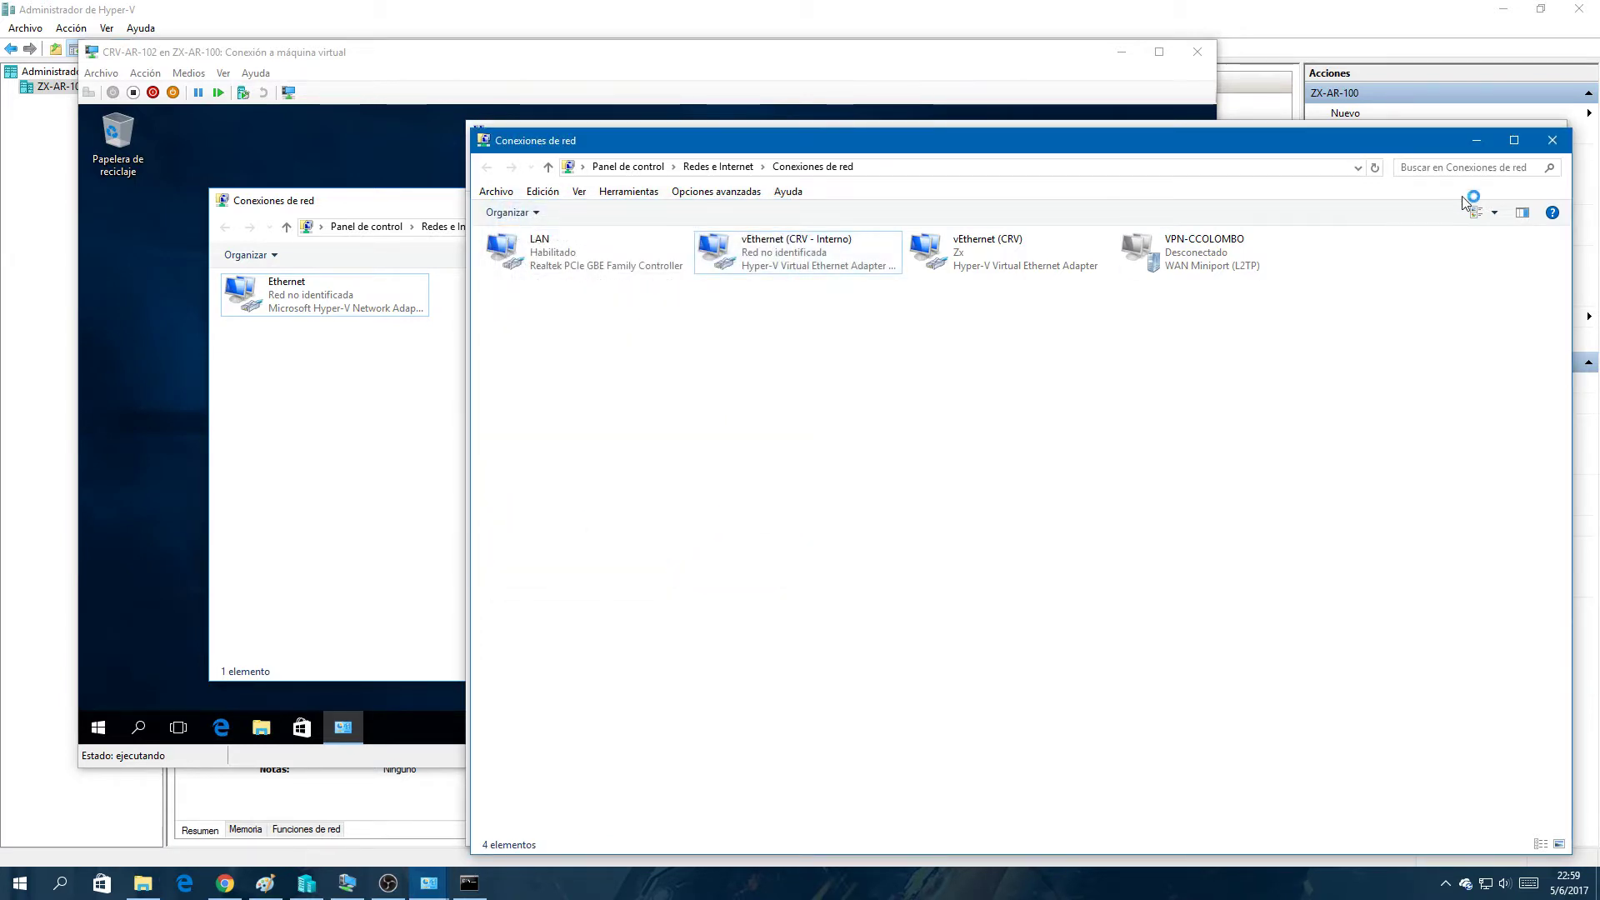
left_click(1551, 140)
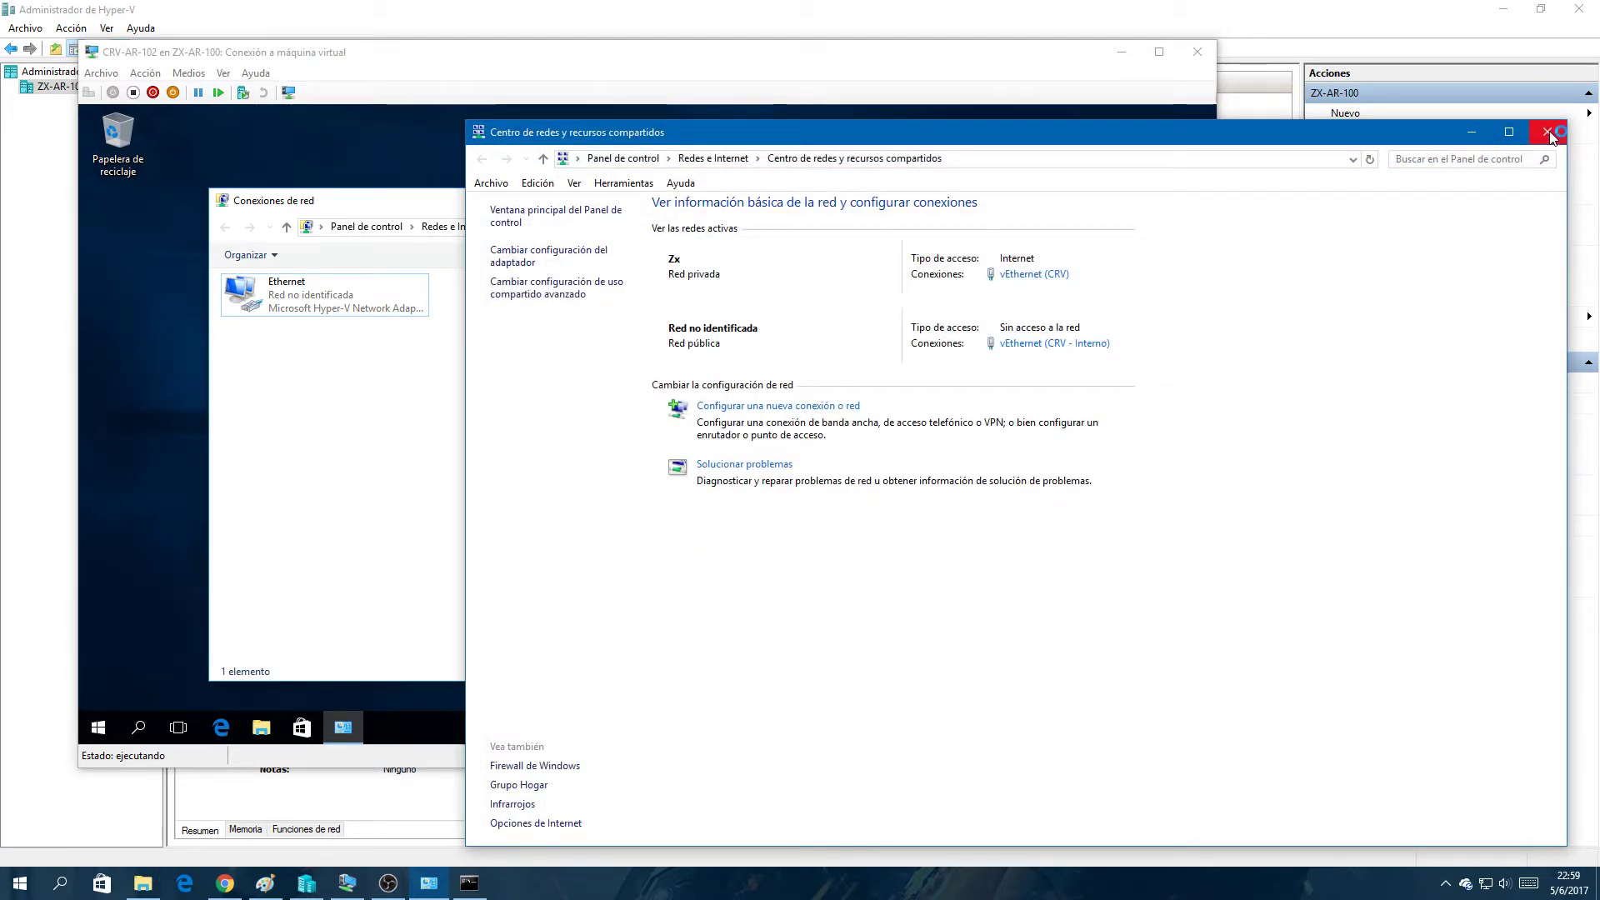
left_click(1548, 132)
Step: Ping the virtual machine at 192.168.1.100 from the host's command prompt, and minimize the prompt
left_click(1282, 547)
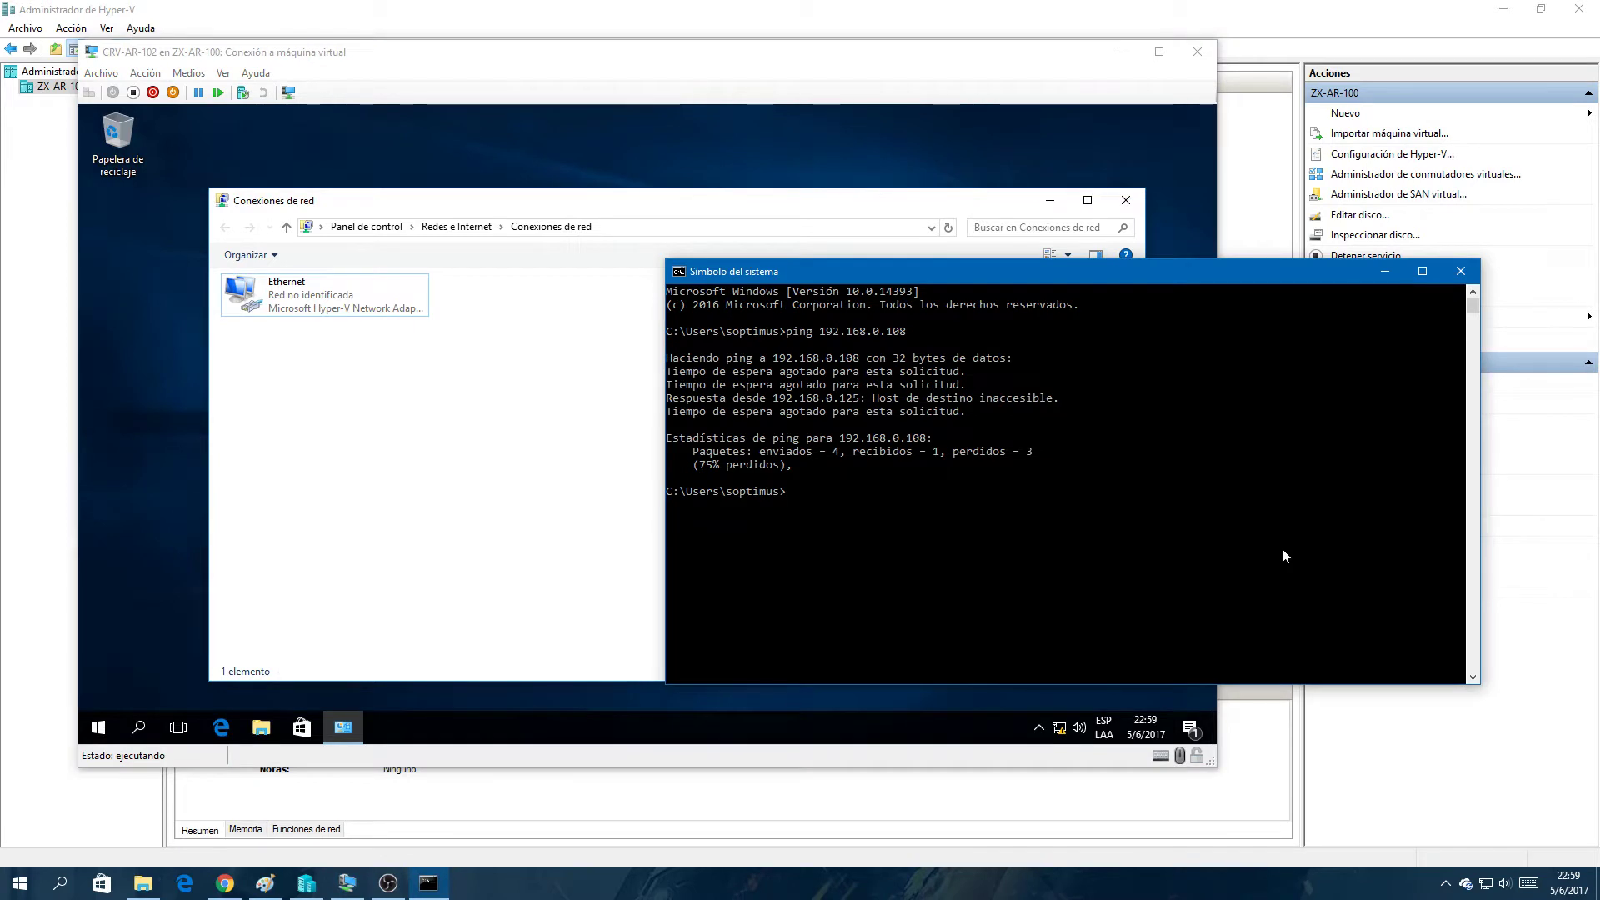
type("ping 192.168.1.100")
key("Return")
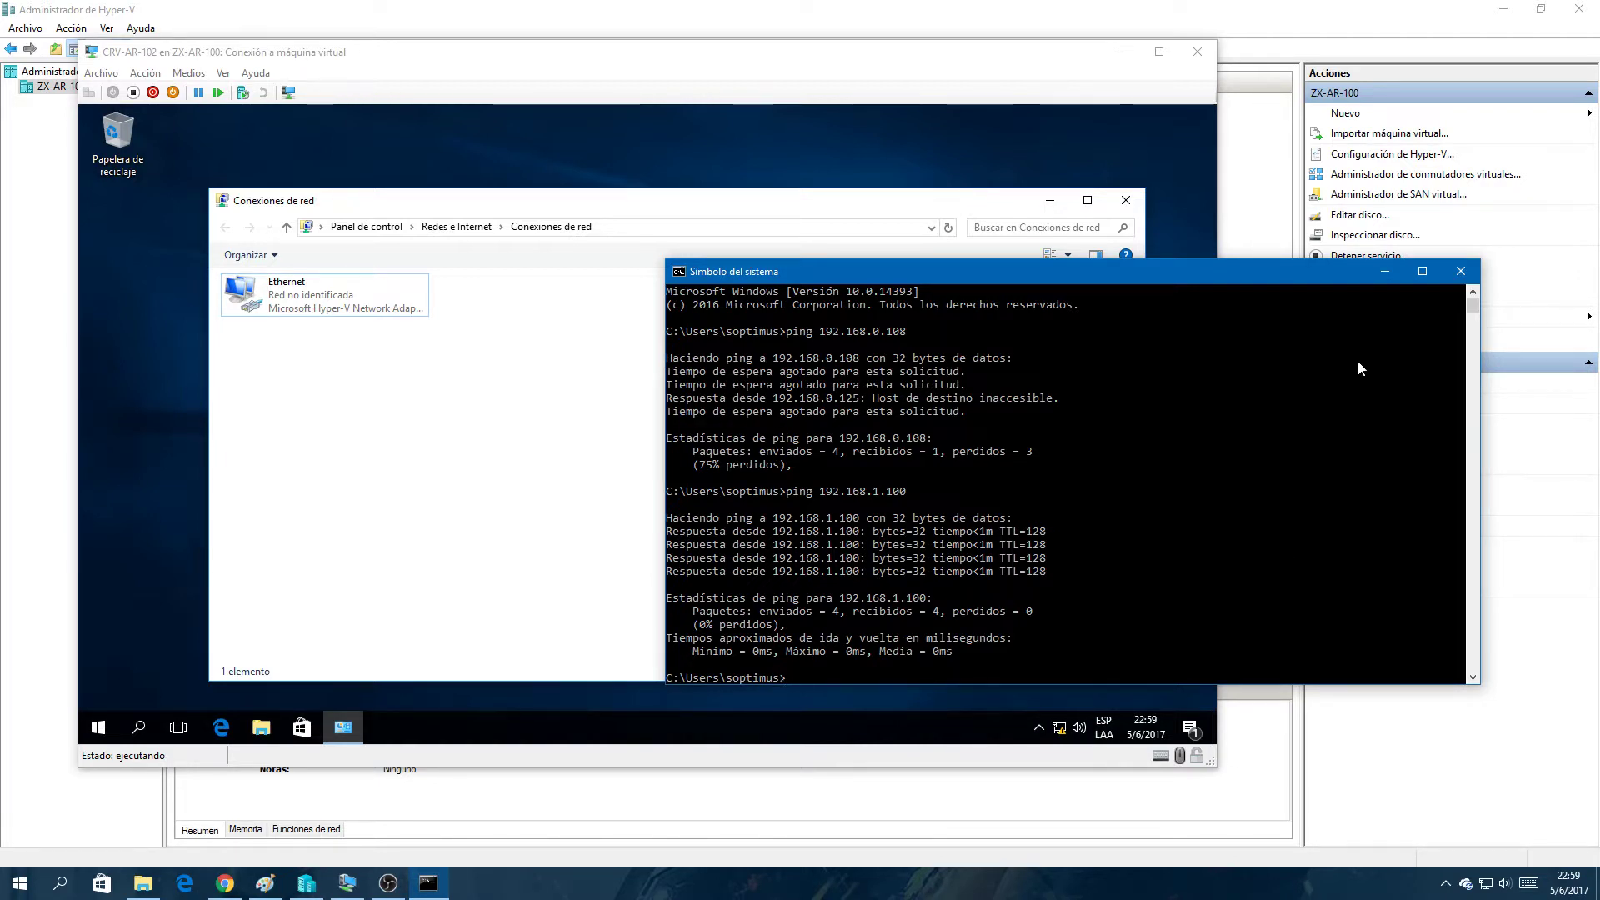
left_click(1385, 271)
Step: Create a private virtual switch named CRV - Privado in Hyper-V's virtual switch manager and apply it
left_click(1425, 173)
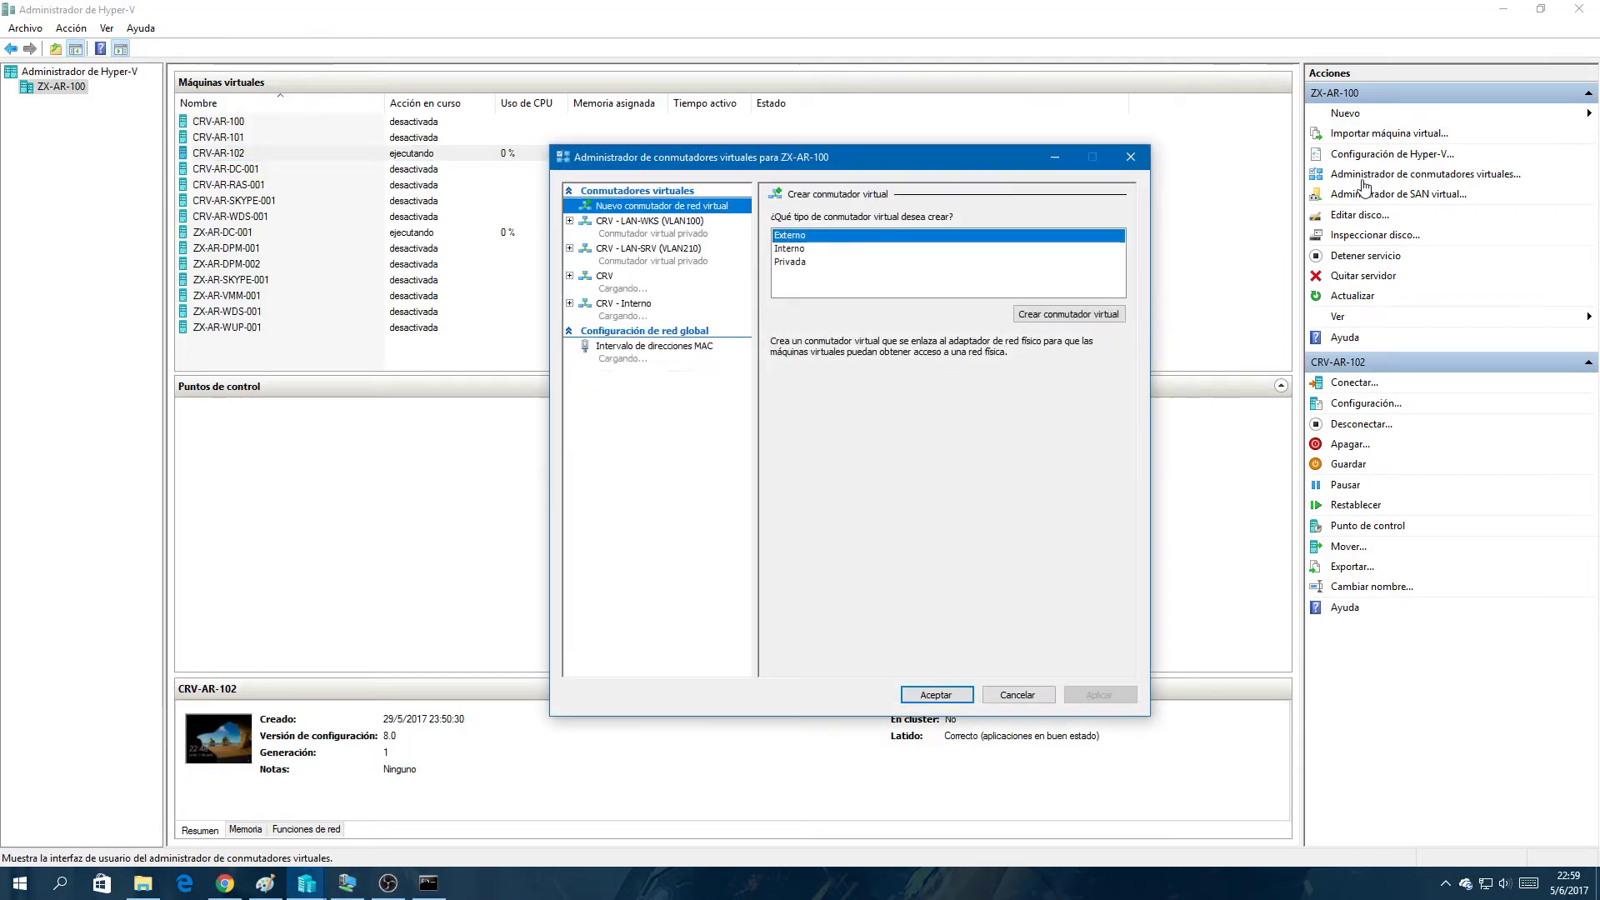
left_click(801, 262)
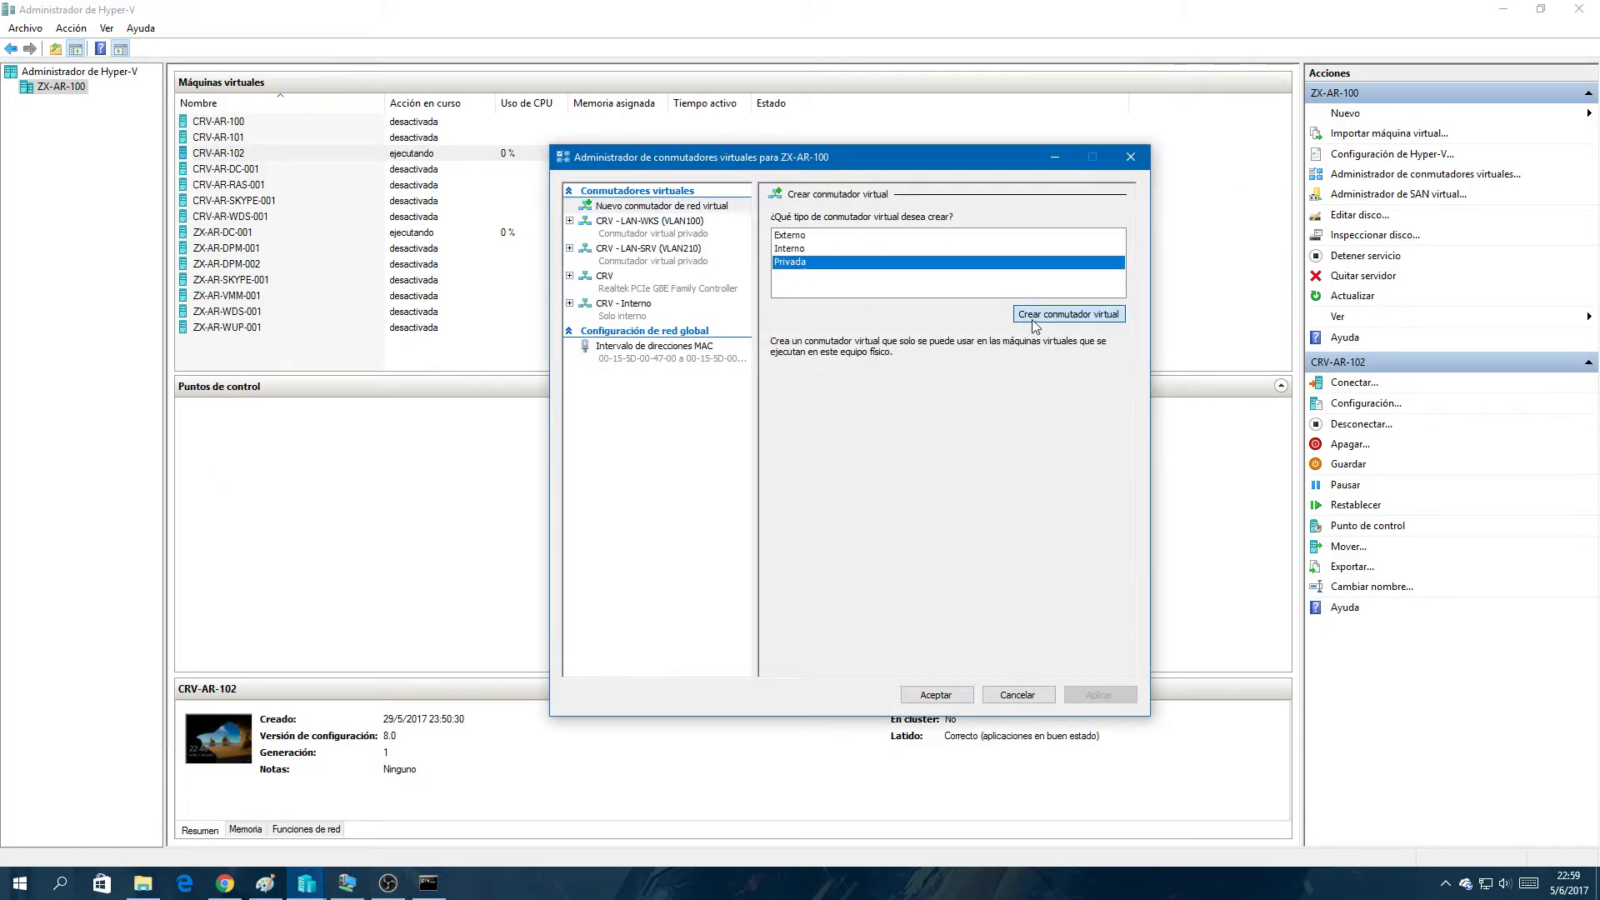
left_click(1069, 314)
triple_click(854, 236)
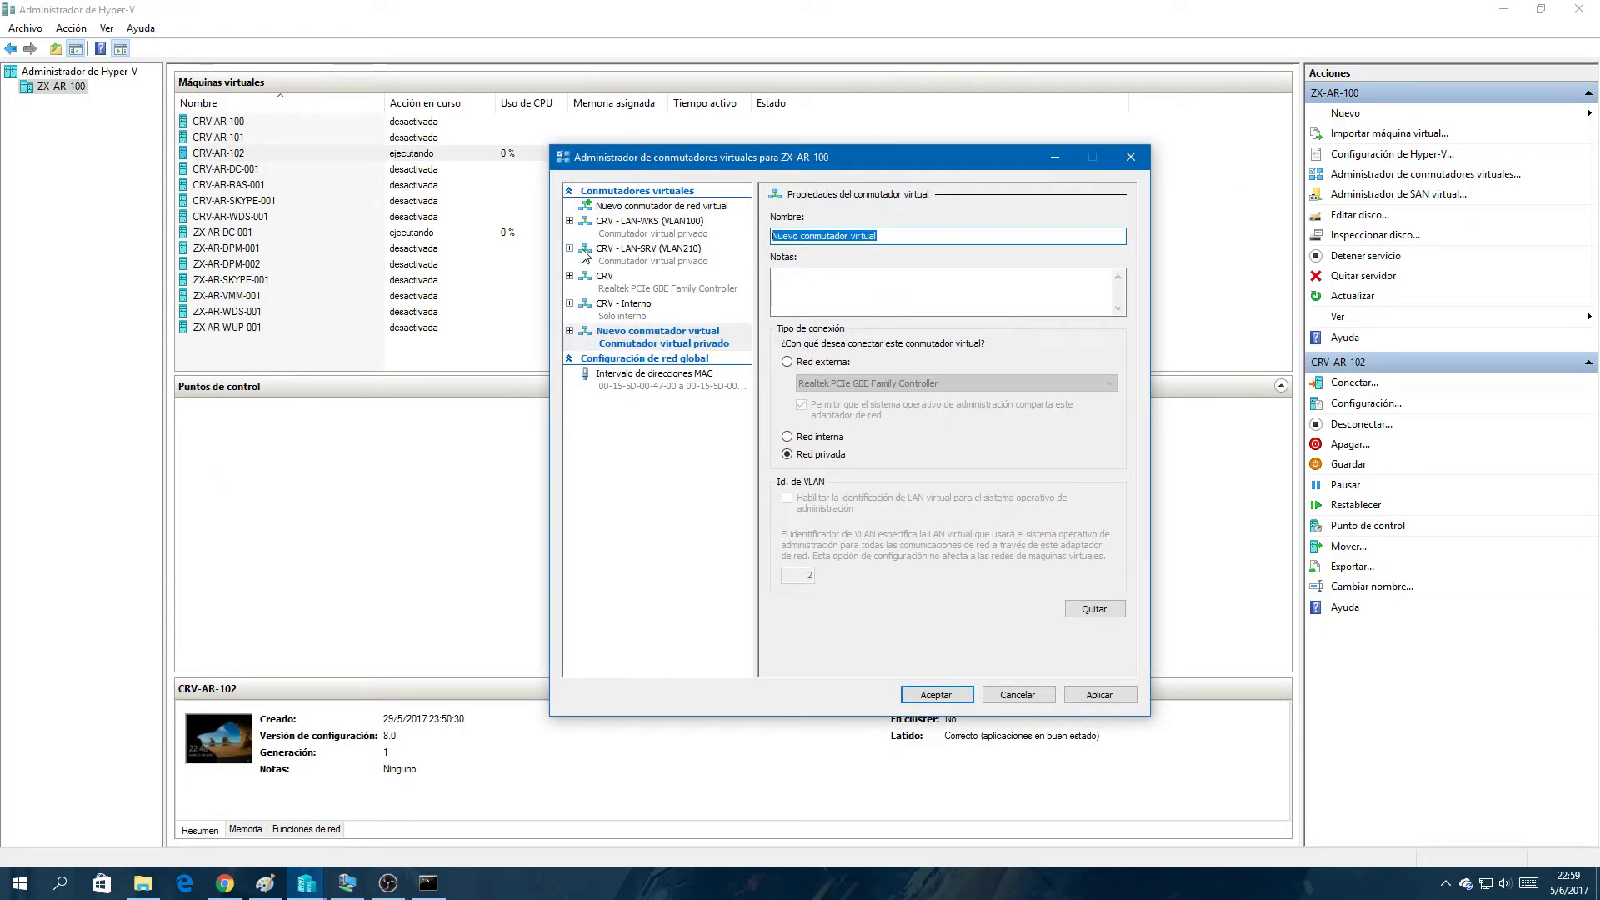
type("CRV - ")
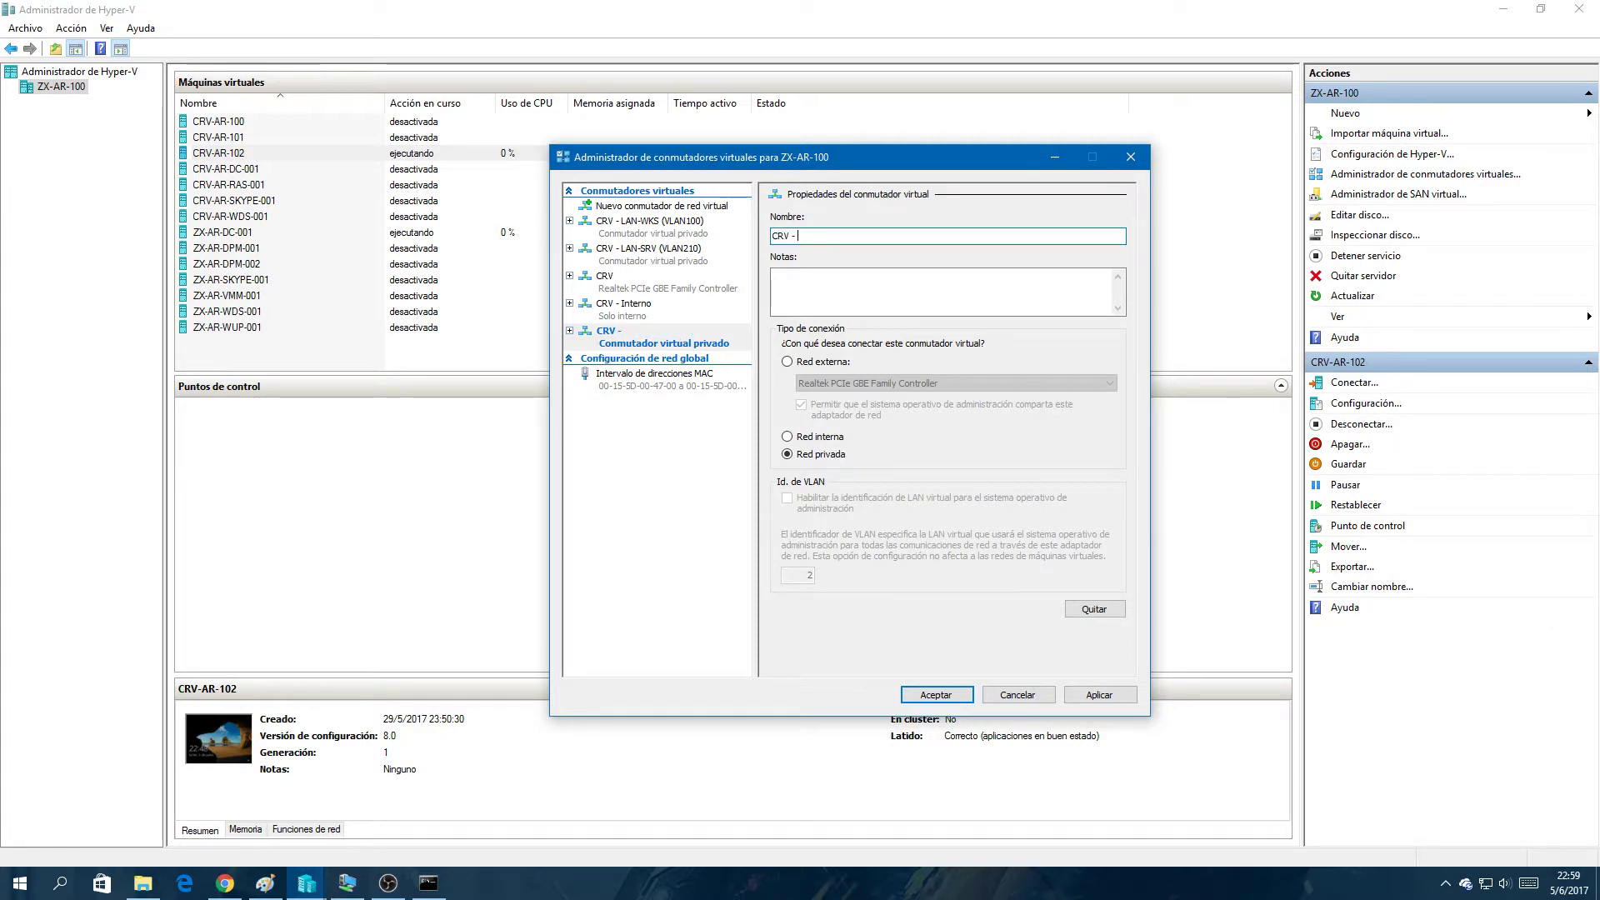
type("Privado")
left_click(1098, 695)
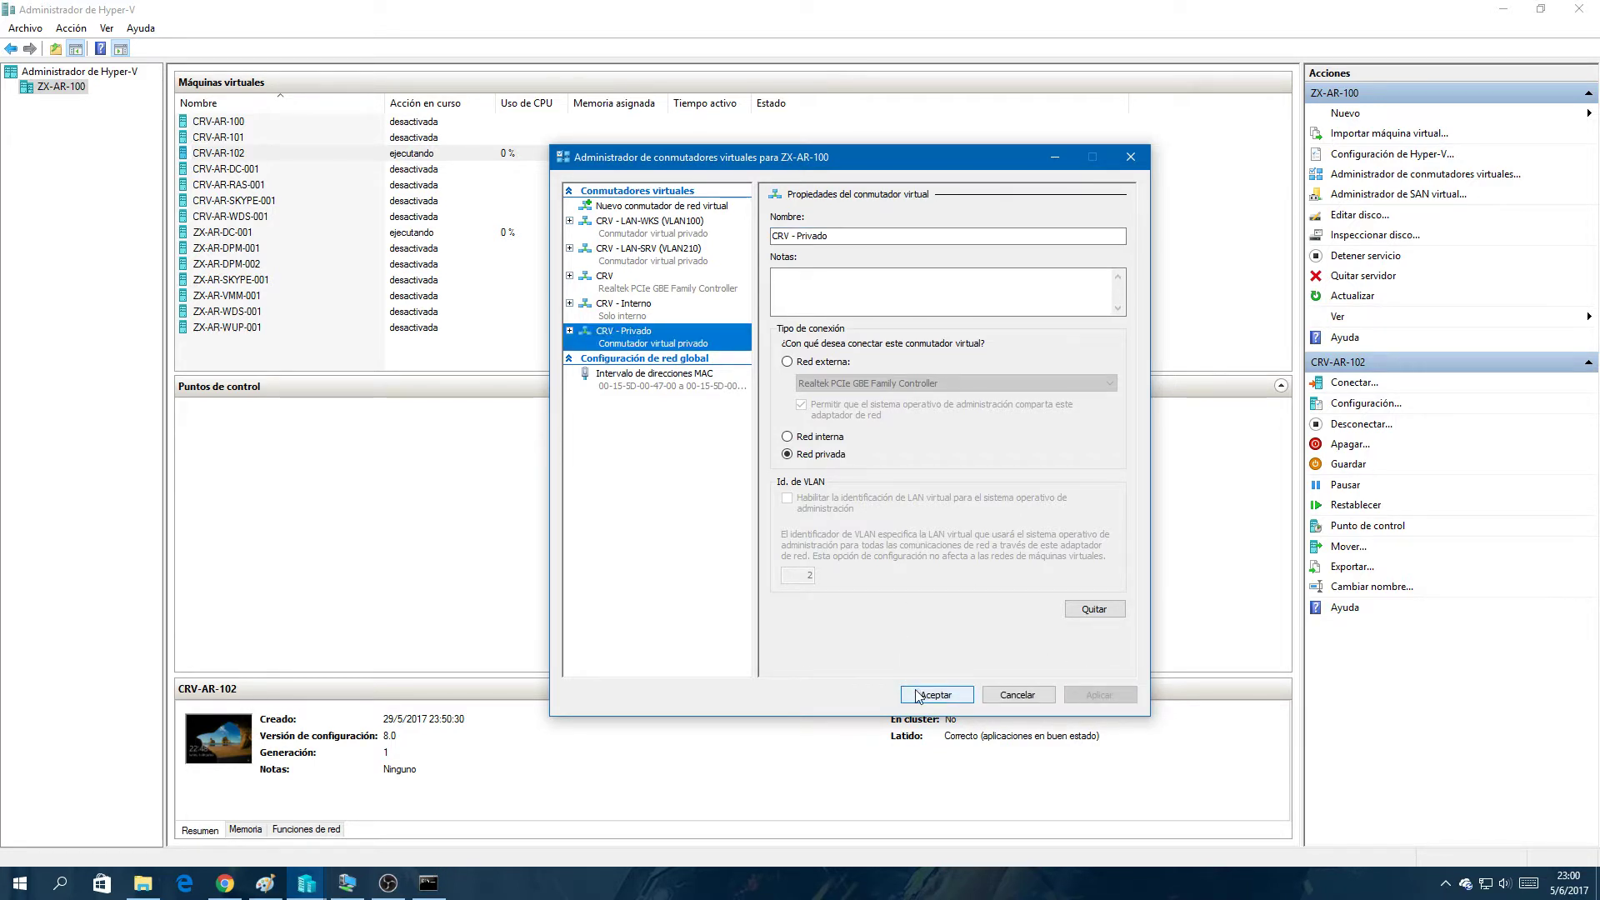
left_click(917, 696)
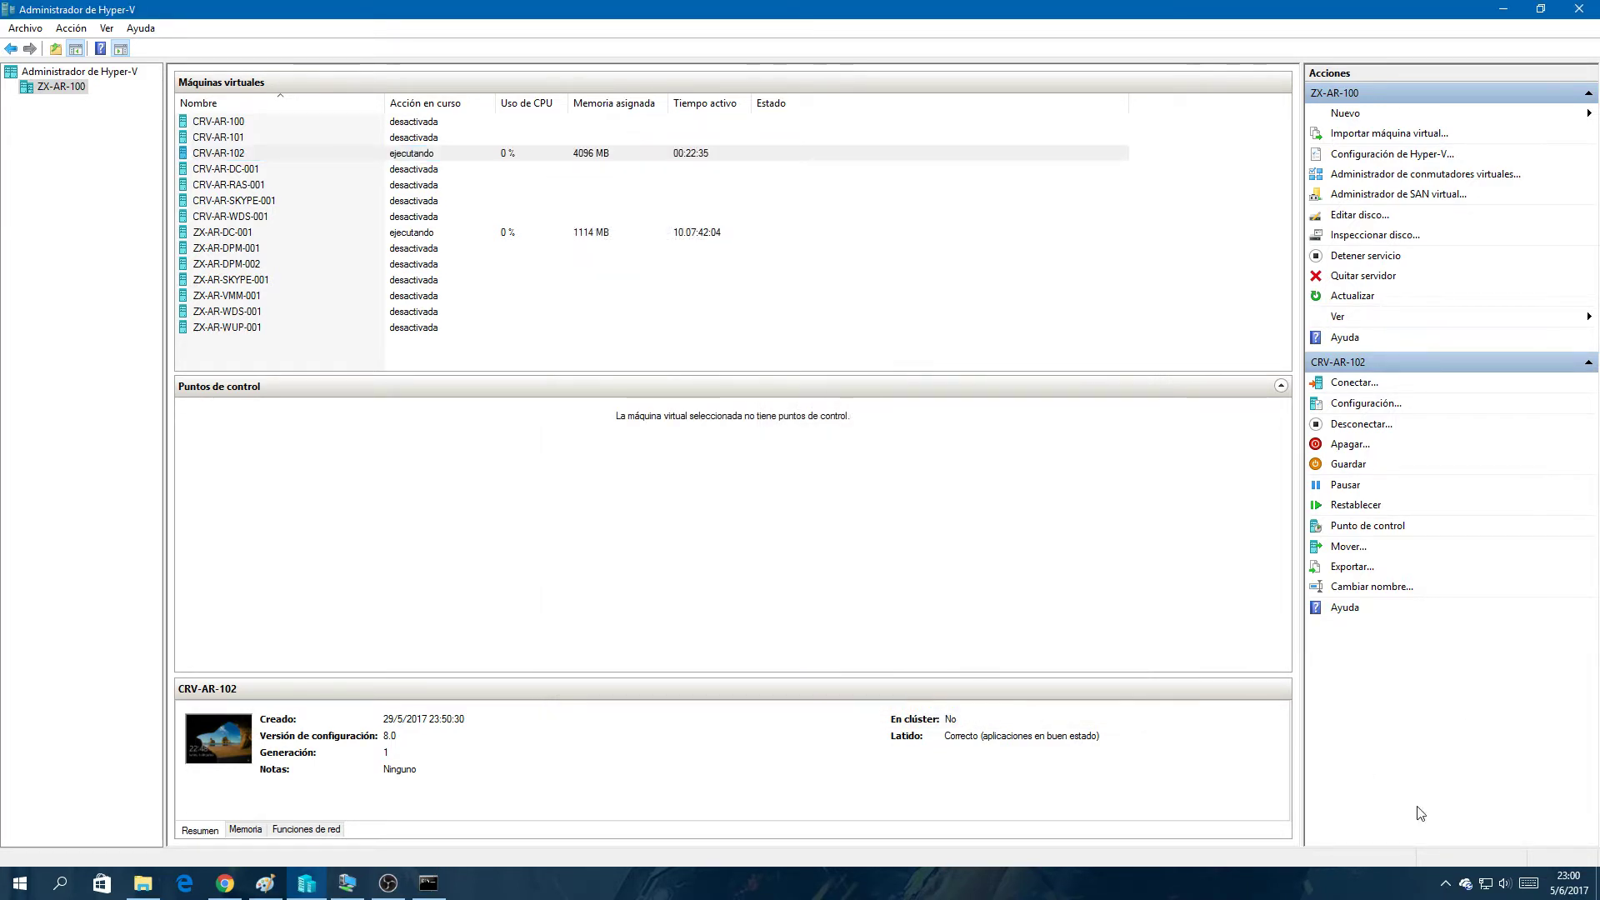
Step: Check the host's network connections for an adapter belonging to the new private switch, and close the network windows
right_click(1486, 883)
left_click(1408, 873)
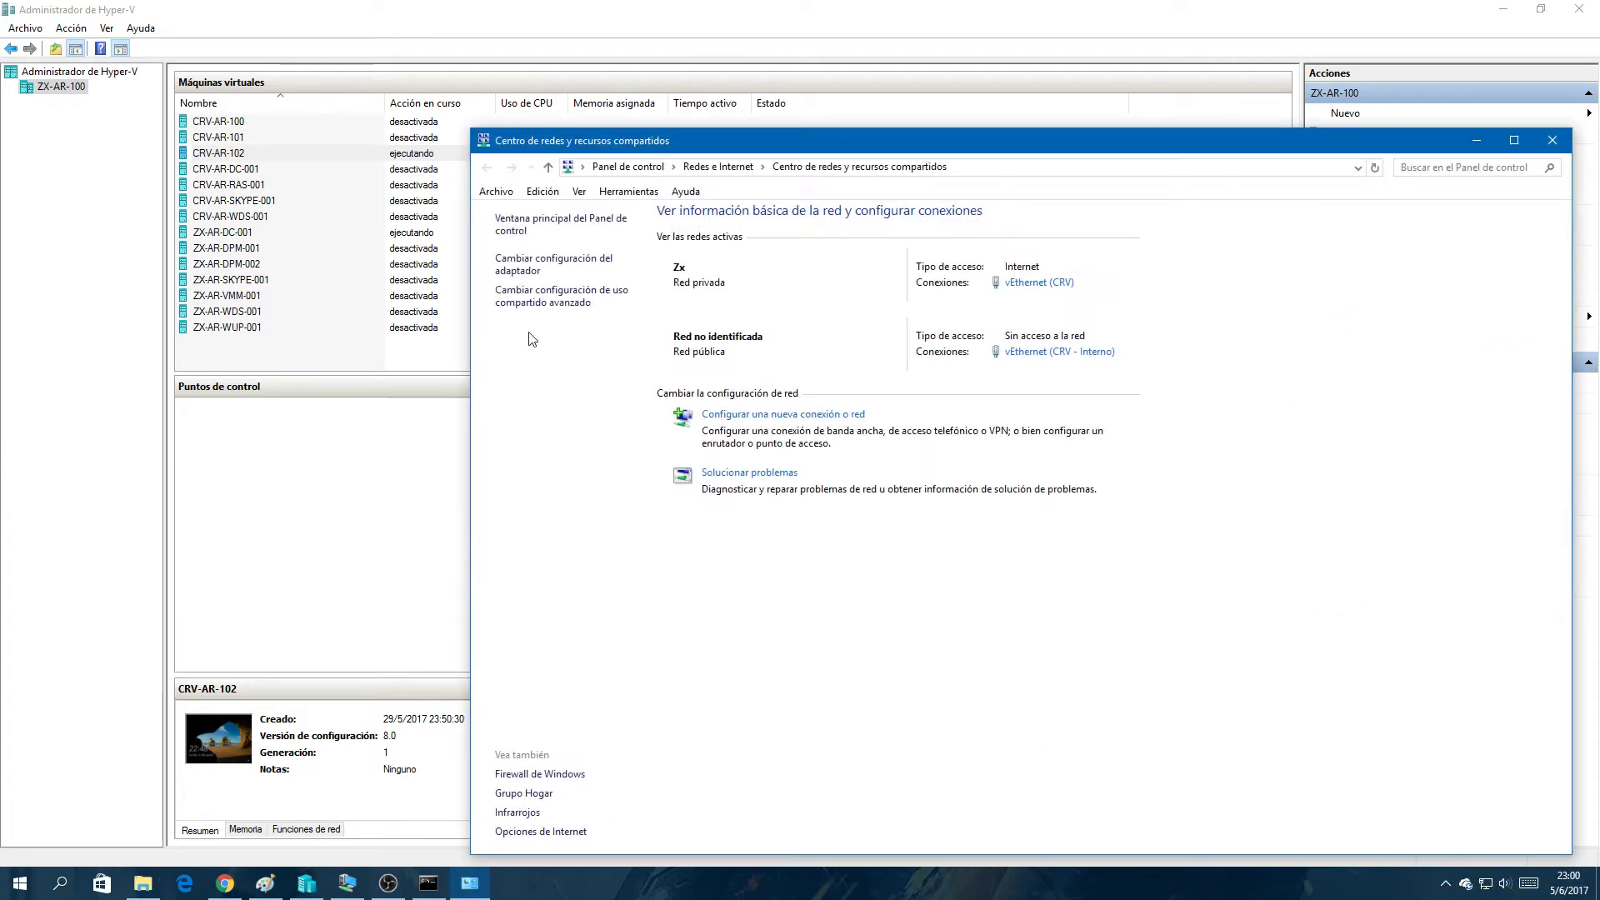
left_click(526, 275)
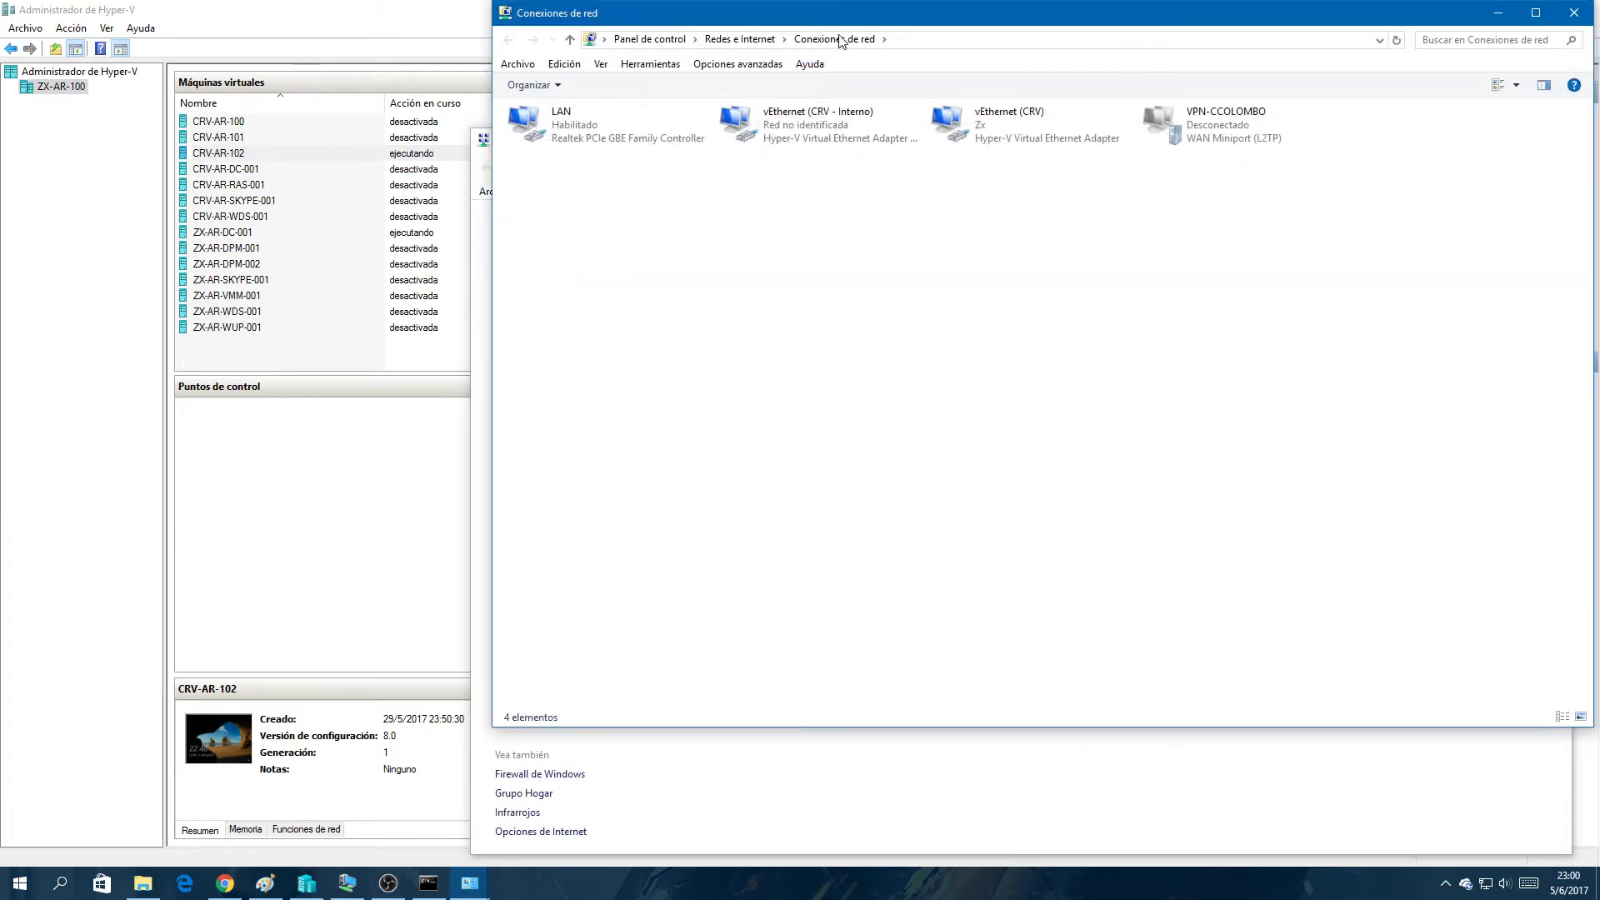
left_click_drag(854, 11, 603, 102)
left_click_drag(1201, 455, 844, 315)
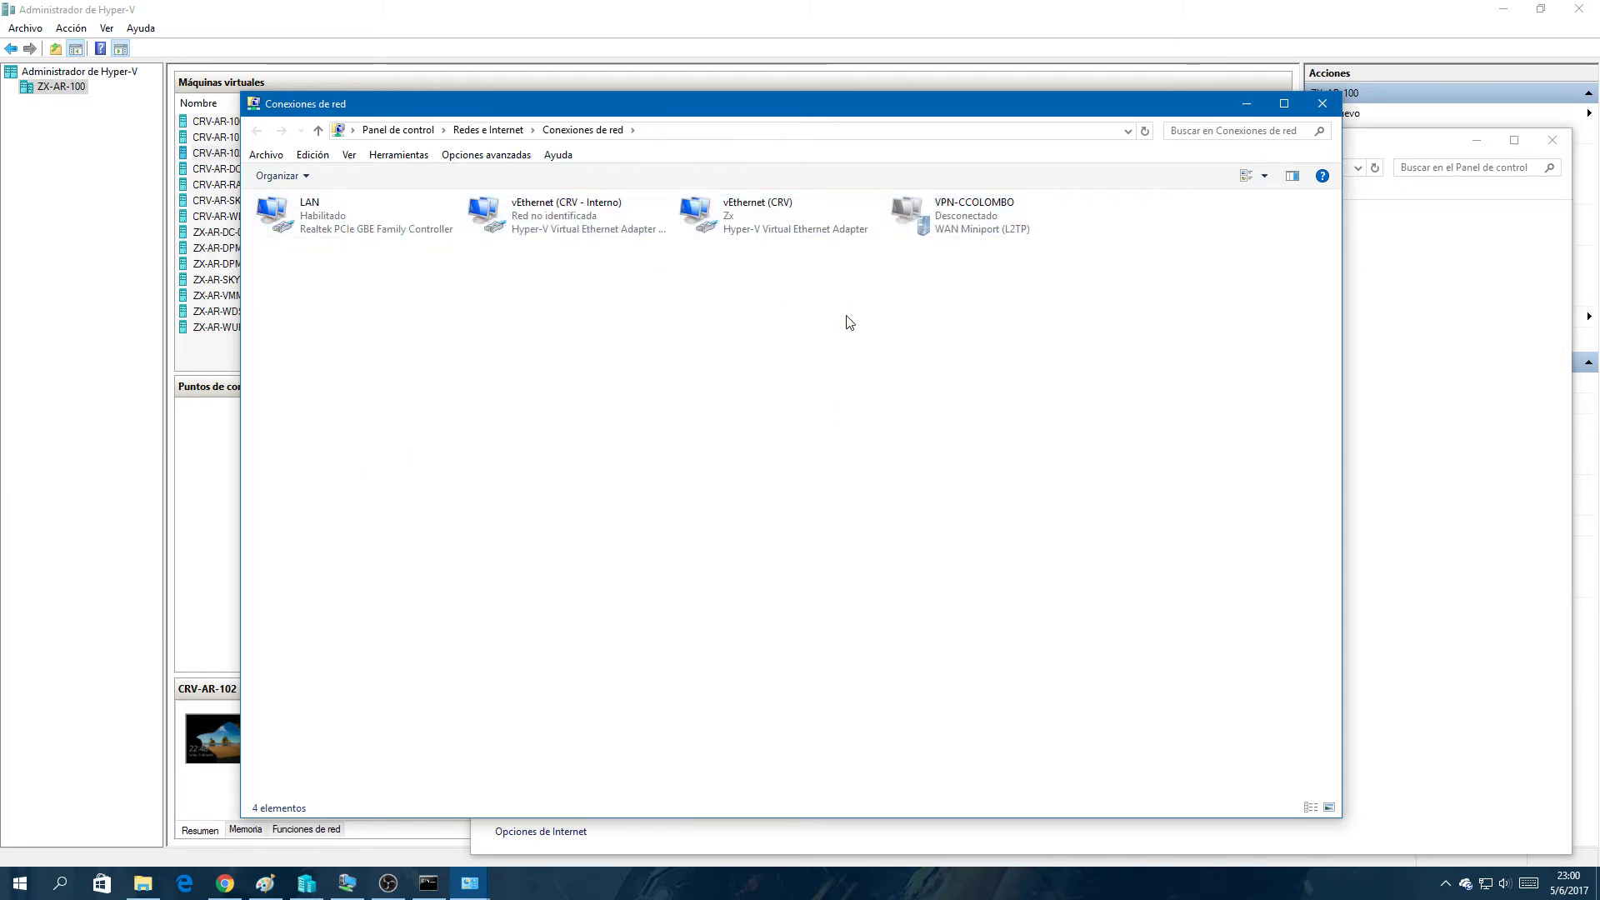
left_click(1324, 105)
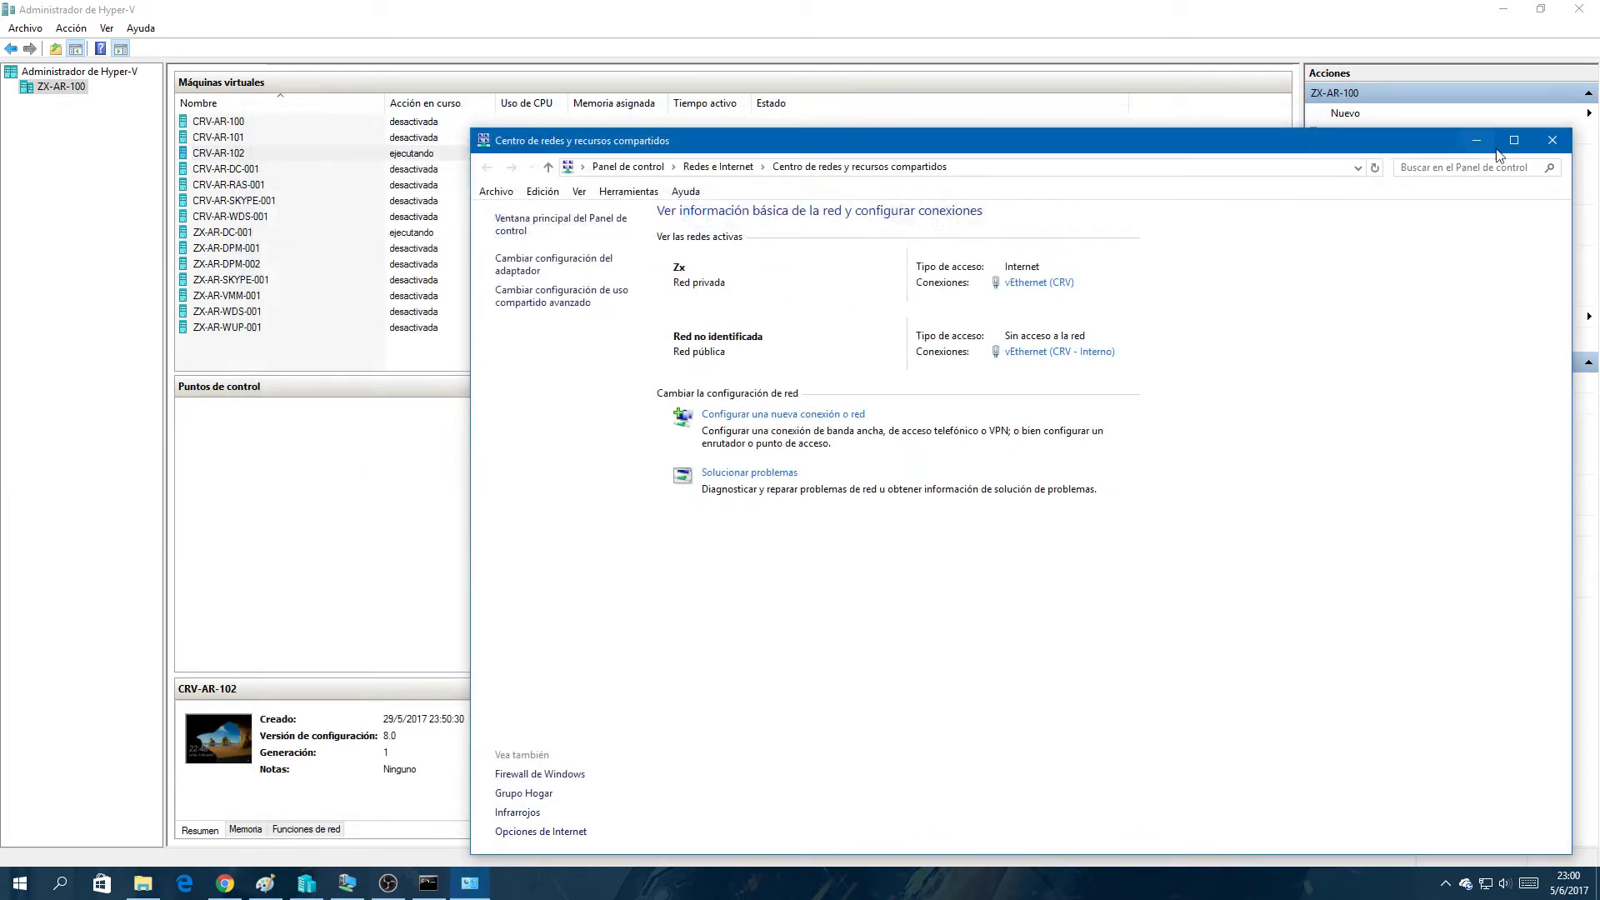
left_click(1551, 140)
Step: In the Paint diagram, remove the Interno–Host Local line, connect Privado to both VMs with red lines, and frame the VMs with a red rectangle
left_click(258, 890)
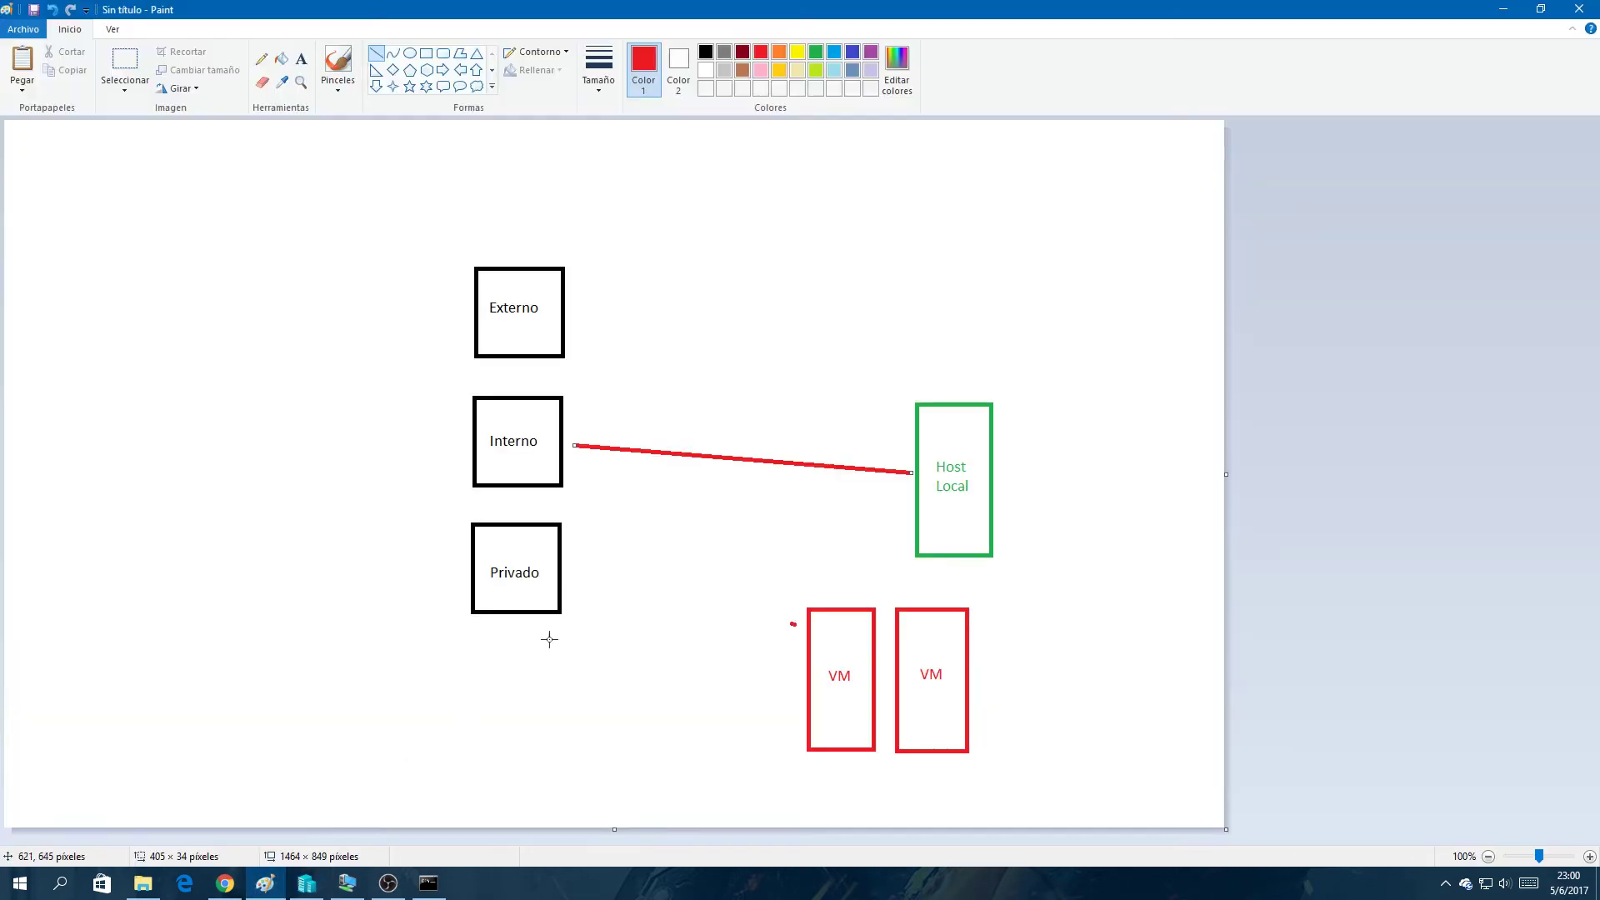
key("ctrl+z")
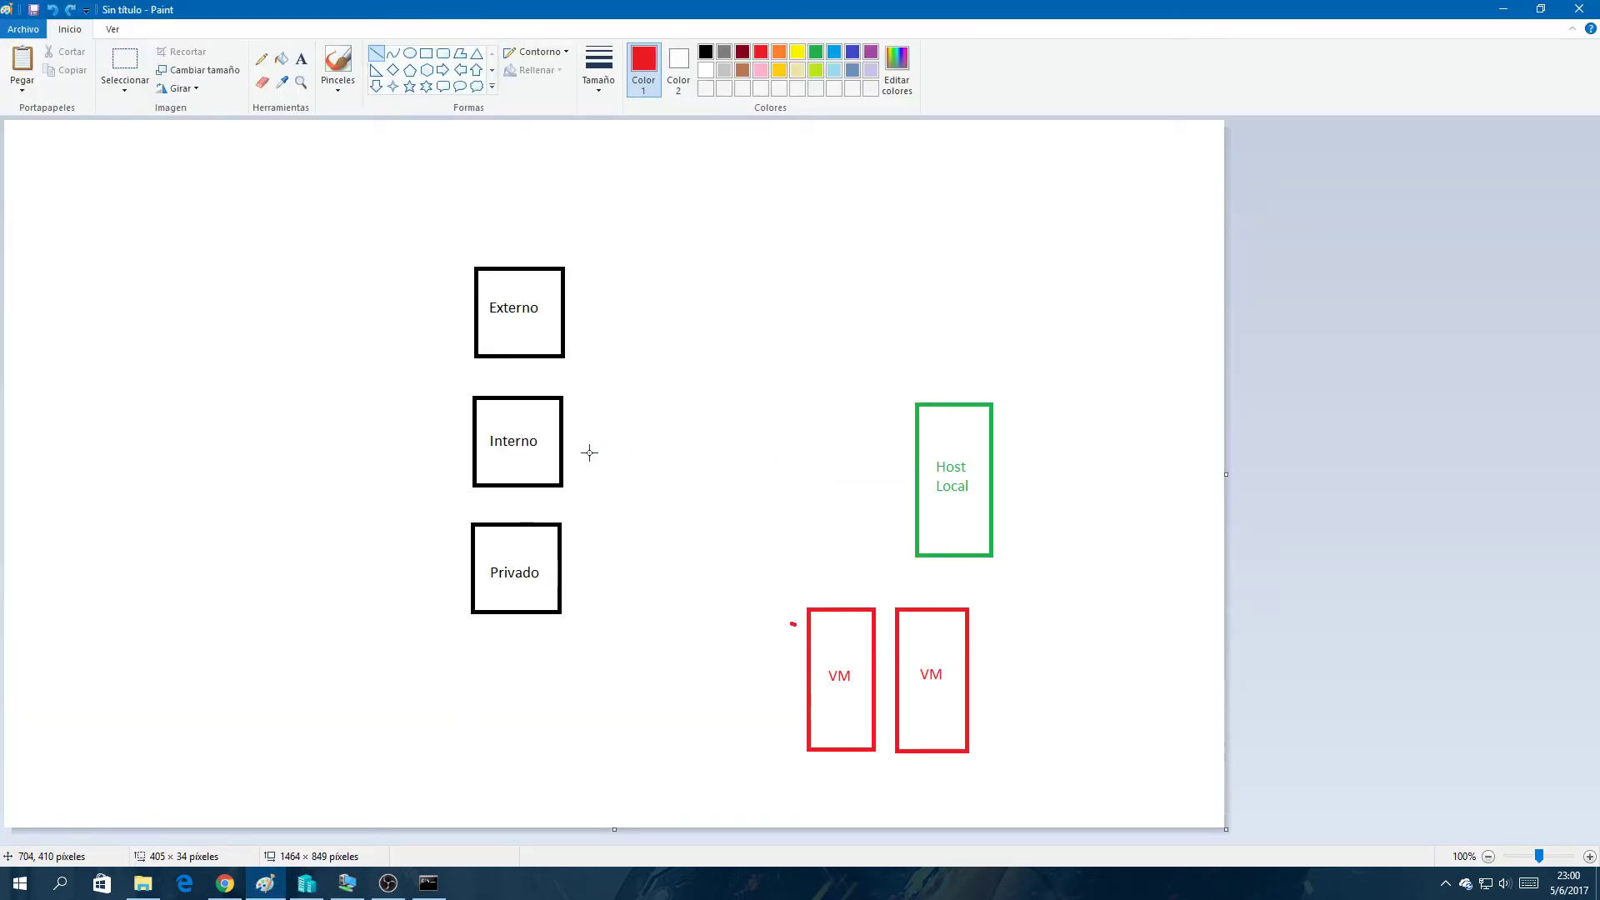
left_click(376, 54)
left_click_drag(794, 625, 586, 595)
mouse_move(924, 594)
left_mouse_down()
mouse_move(653, 518)
mouse_move(572, 542)
mouse_move(585, 555)
left_mouse_up()
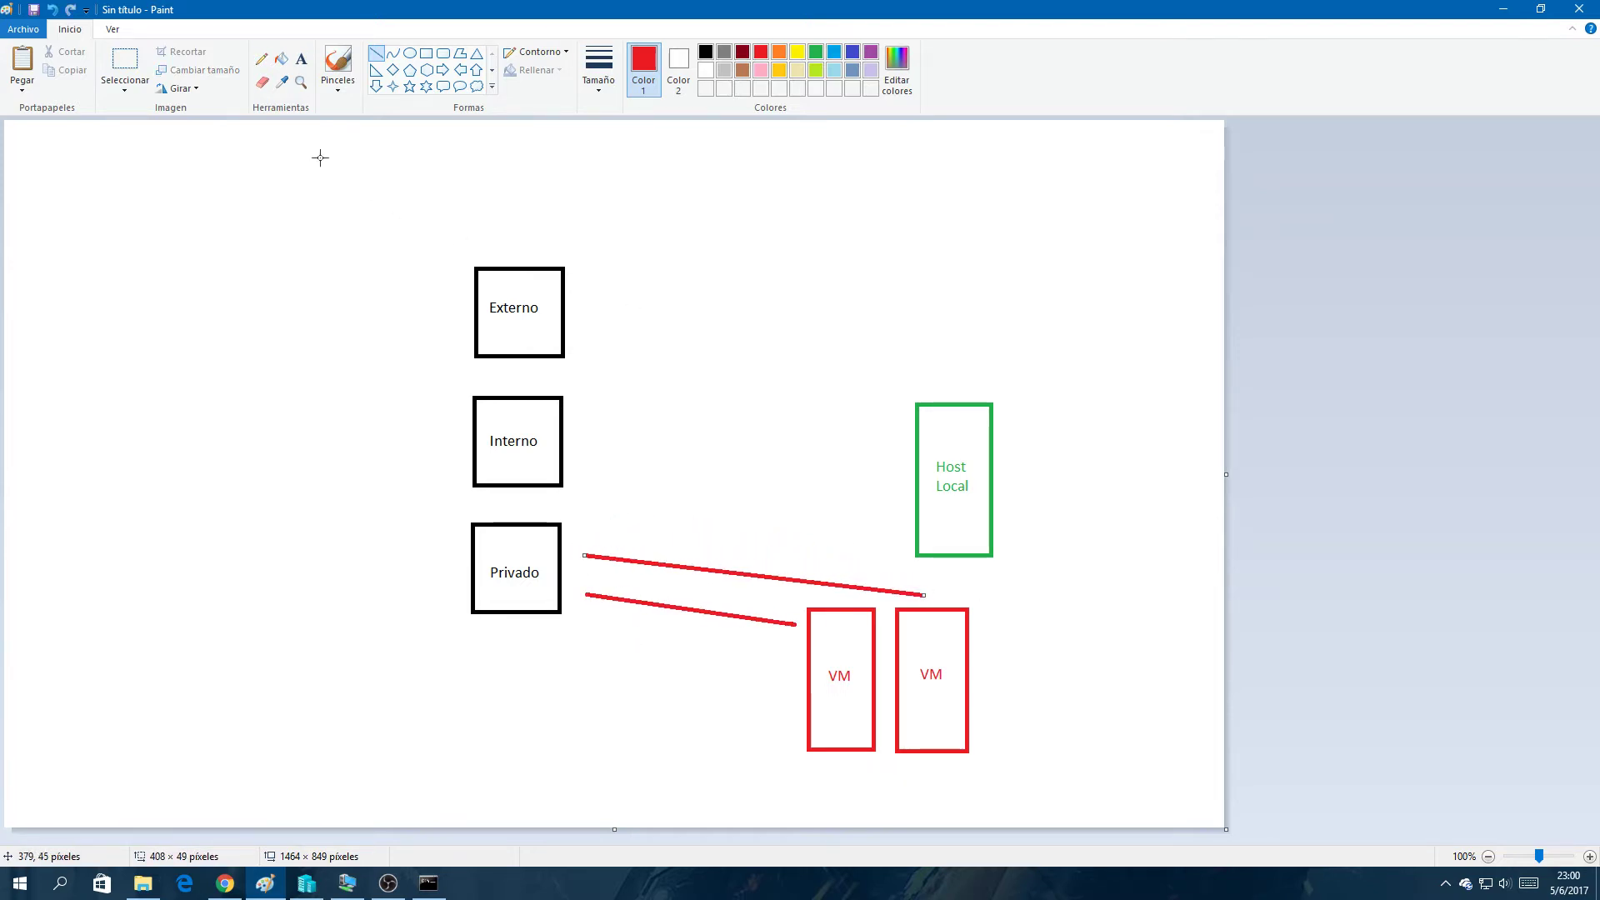
left_click(426, 54)
left_click_drag(1047, 782, 721, 594)
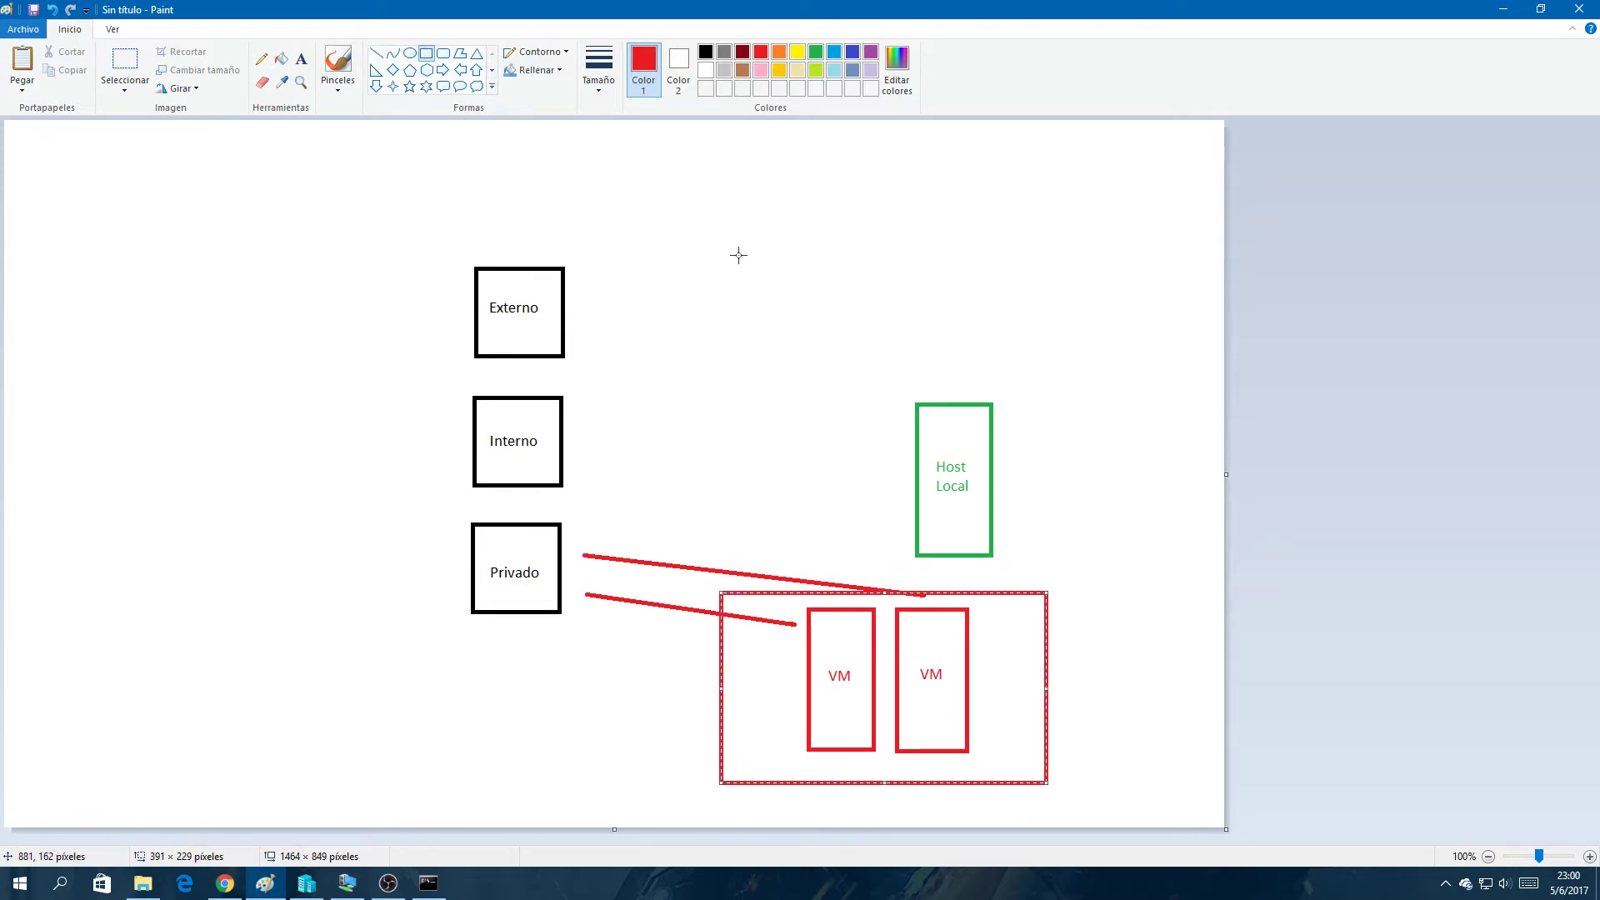
left_click(376, 53)
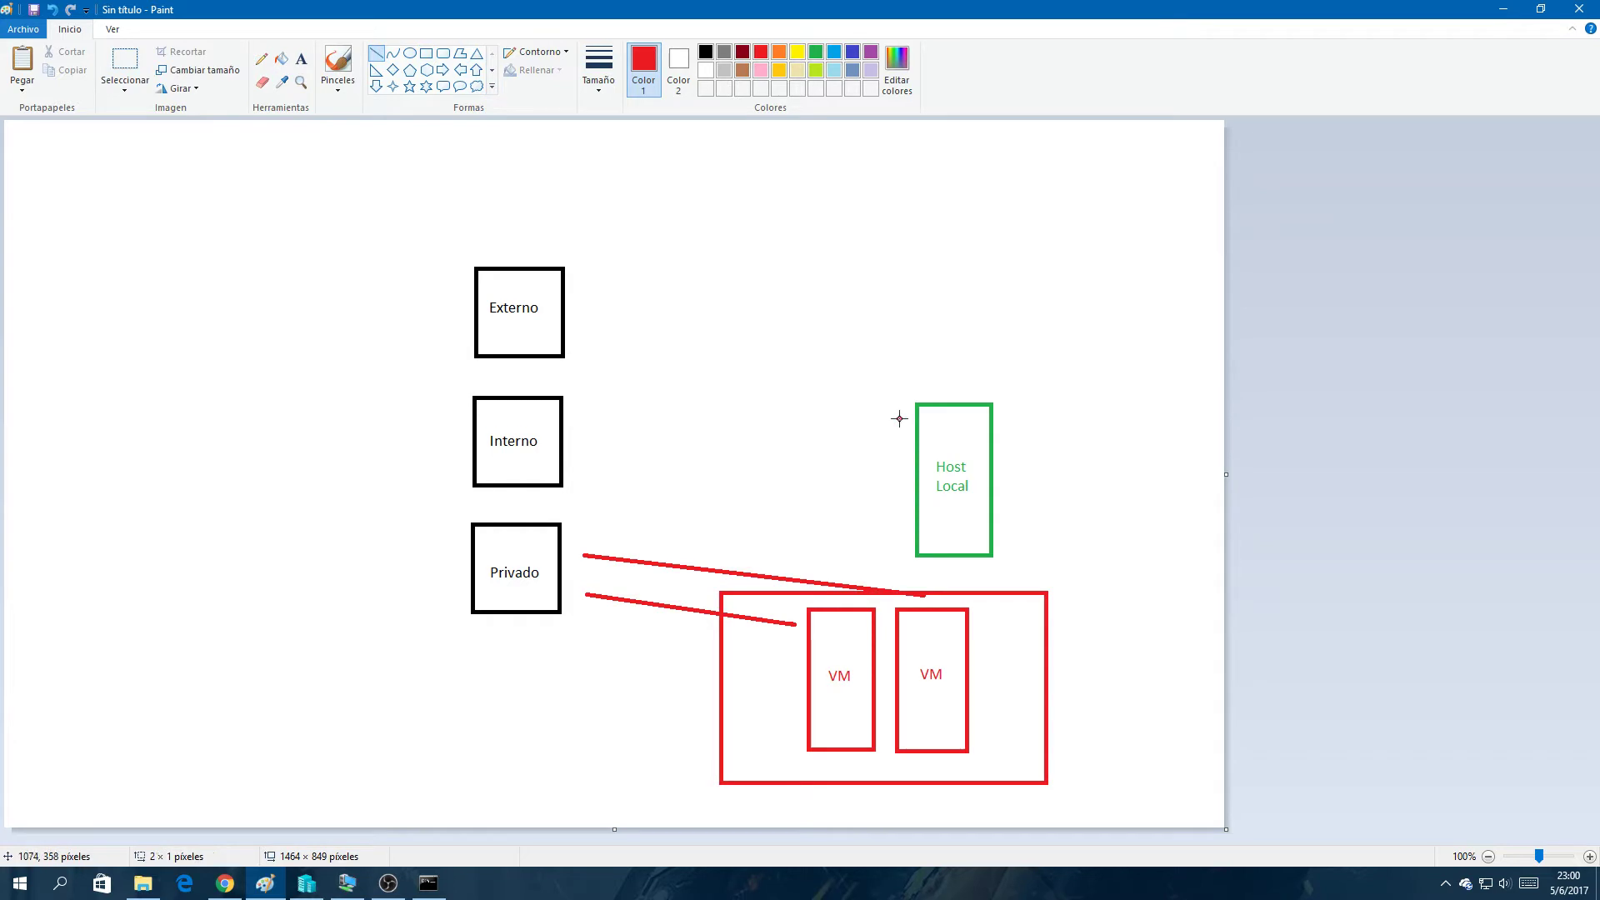
mouse_move(899, 419)
left_mouse_down()
mouse_move(630, 490)
mouse_move(582, 529)
mouse_move(865, 500)
mouse_move(882, 589)
mouse_move(885, 486)
left_mouse_up()
key("ctrl+z")
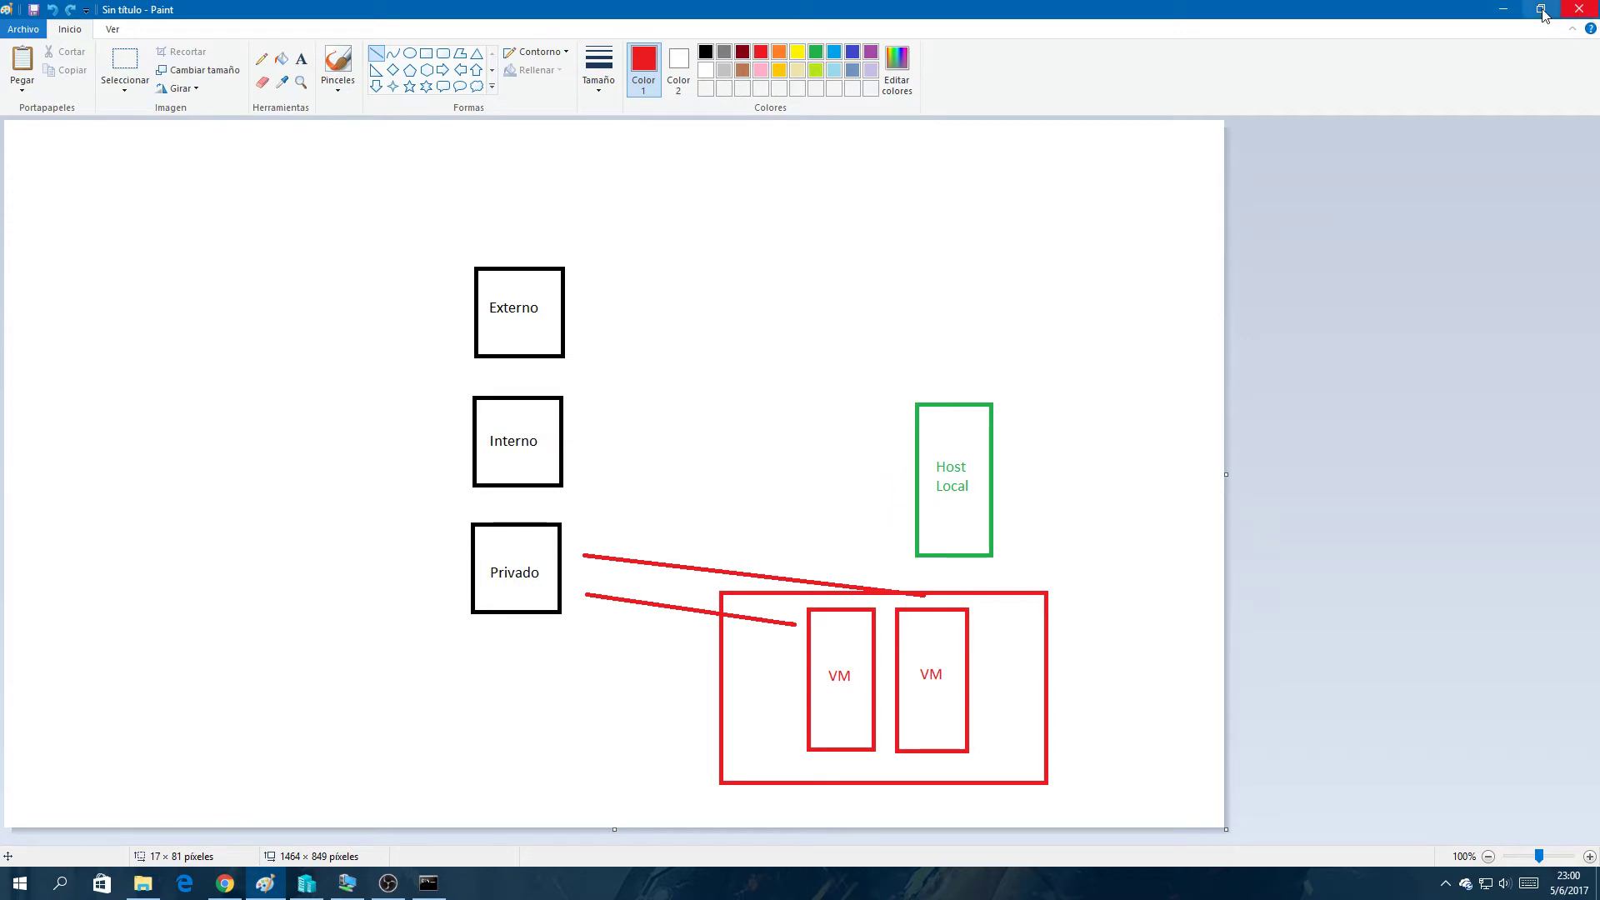
Step: Back in Hyper-V Manager, connect the network adapter of virtual machine CRV-AR-102 to the CRV - Privado virtual switch and apply the settings
left_click(1504, 7)
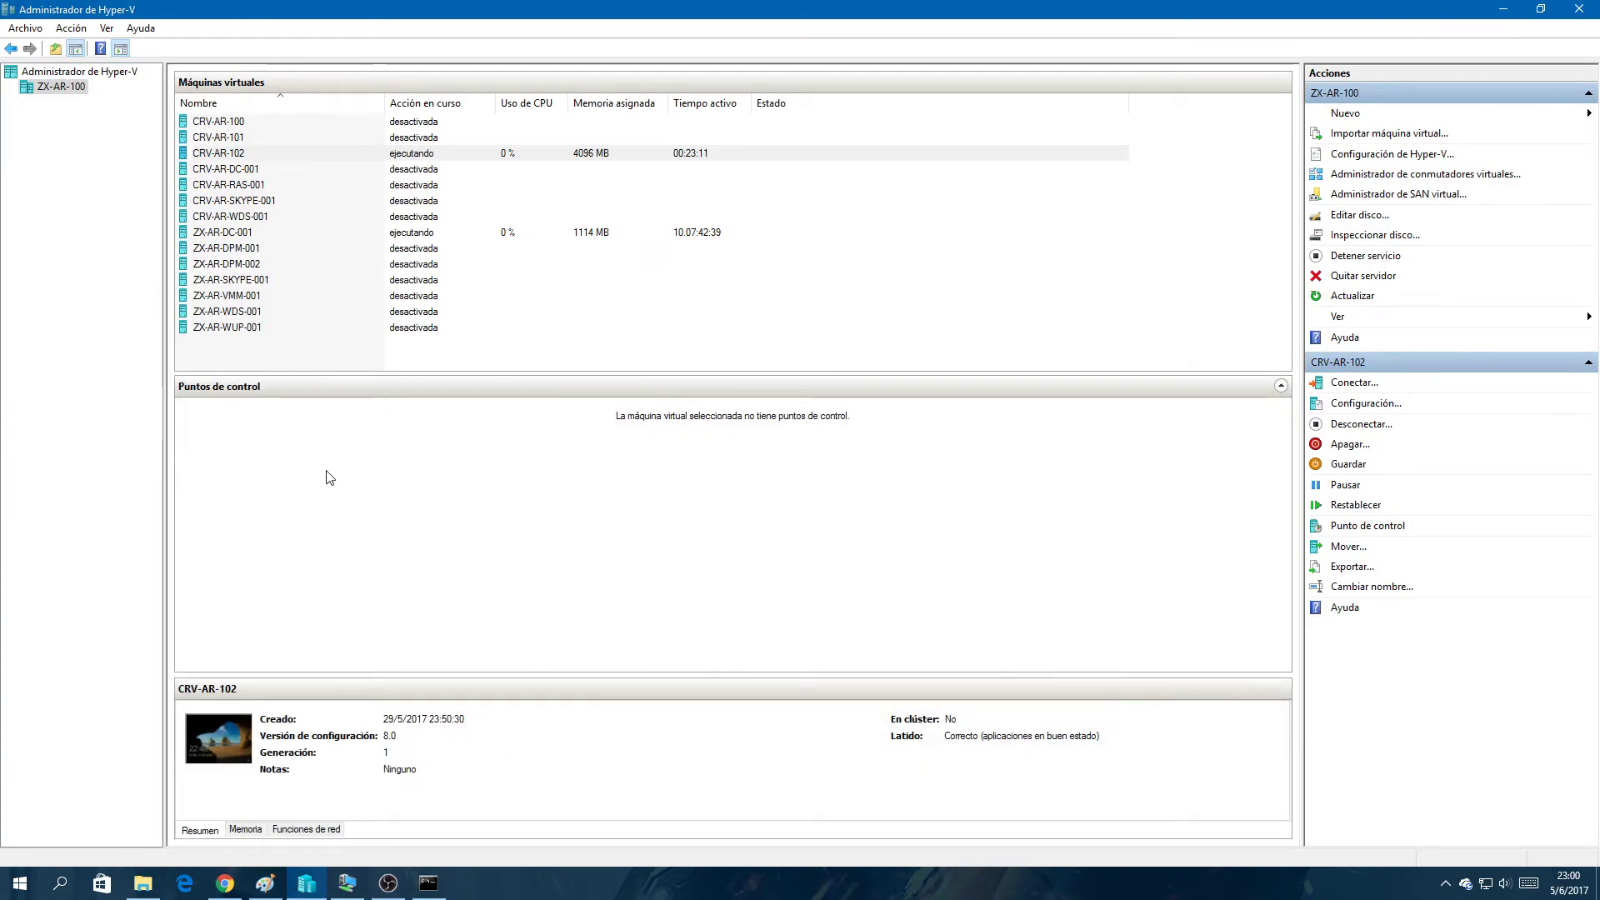
left_click(342, 882)
left_click(318, 298)
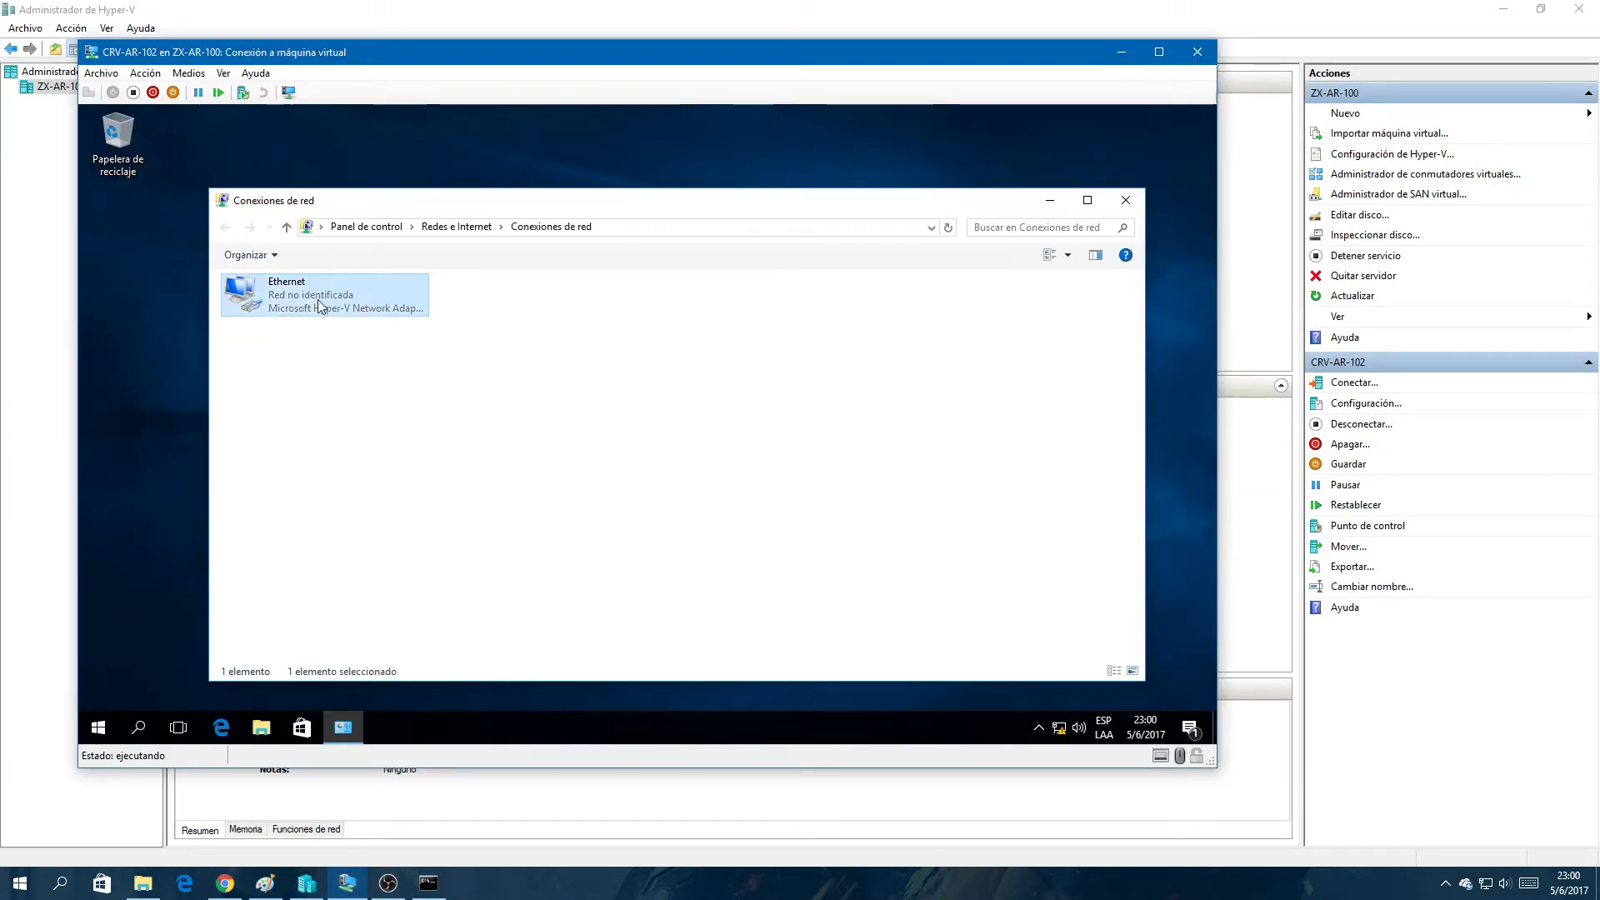
left_click(1244, 295)
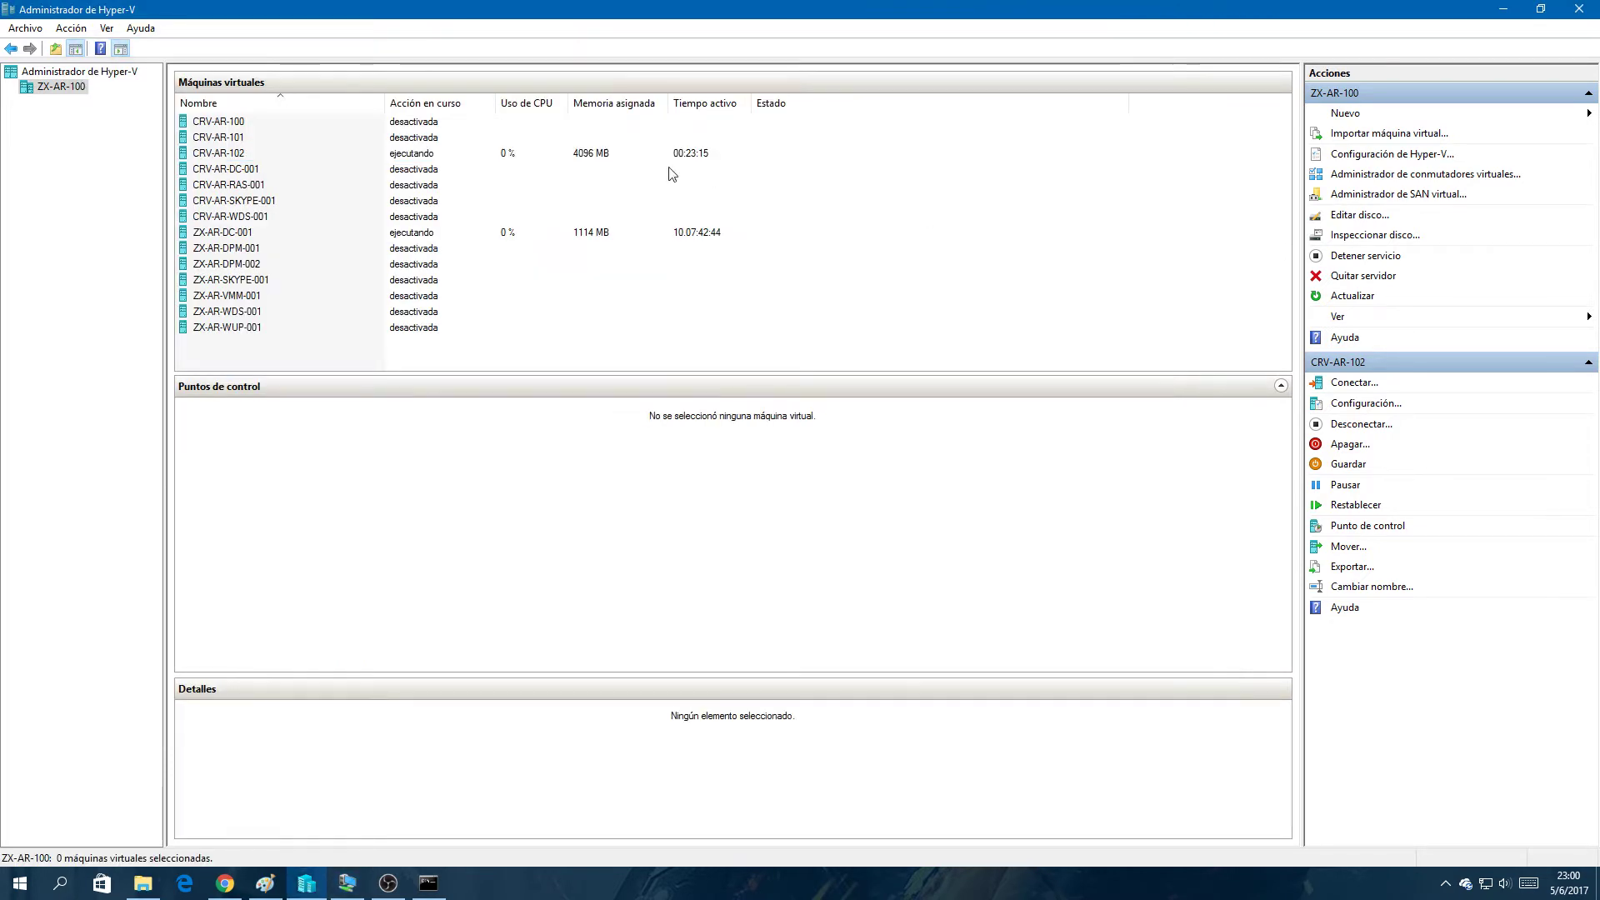
right_click(232, 154)
left_click(259, 188)
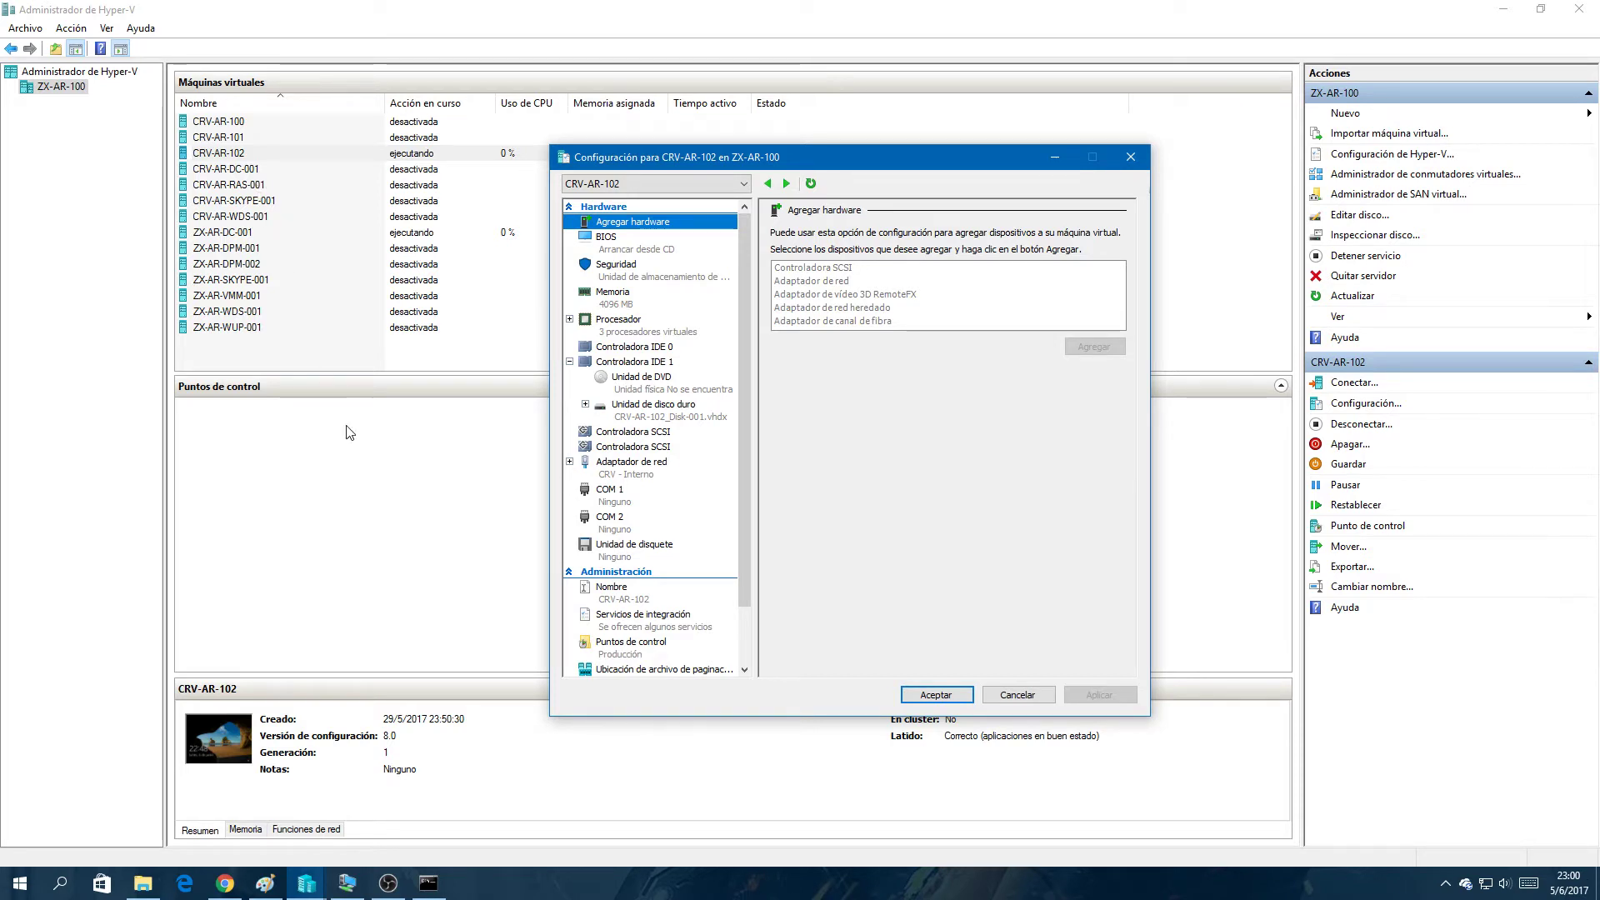
left_click(635, 475)
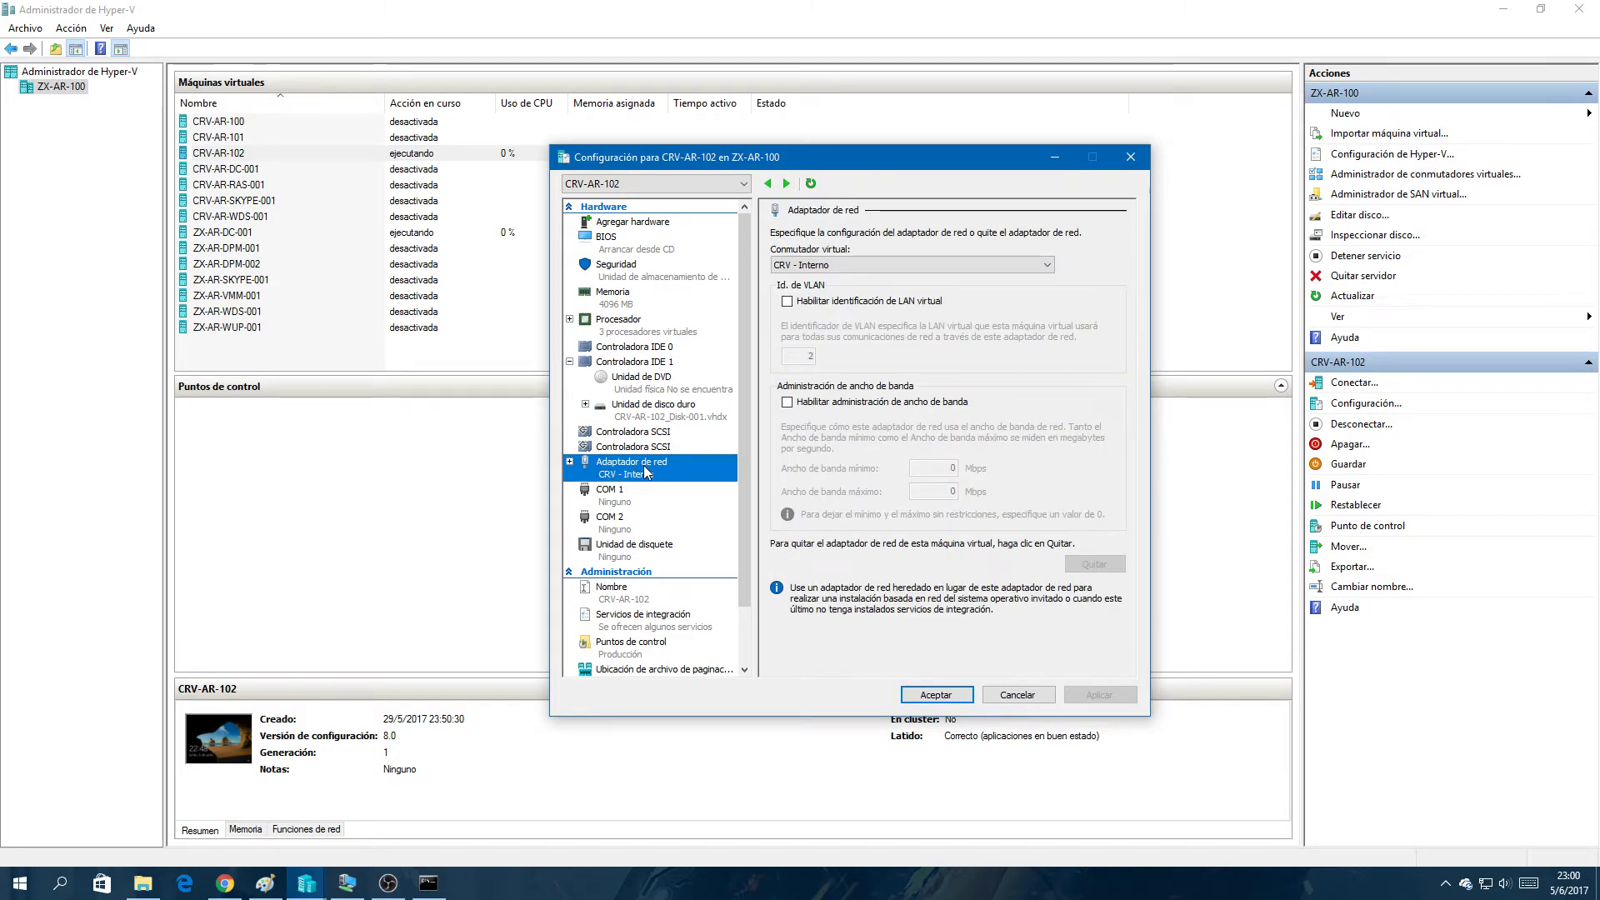
left_click(833, 265)
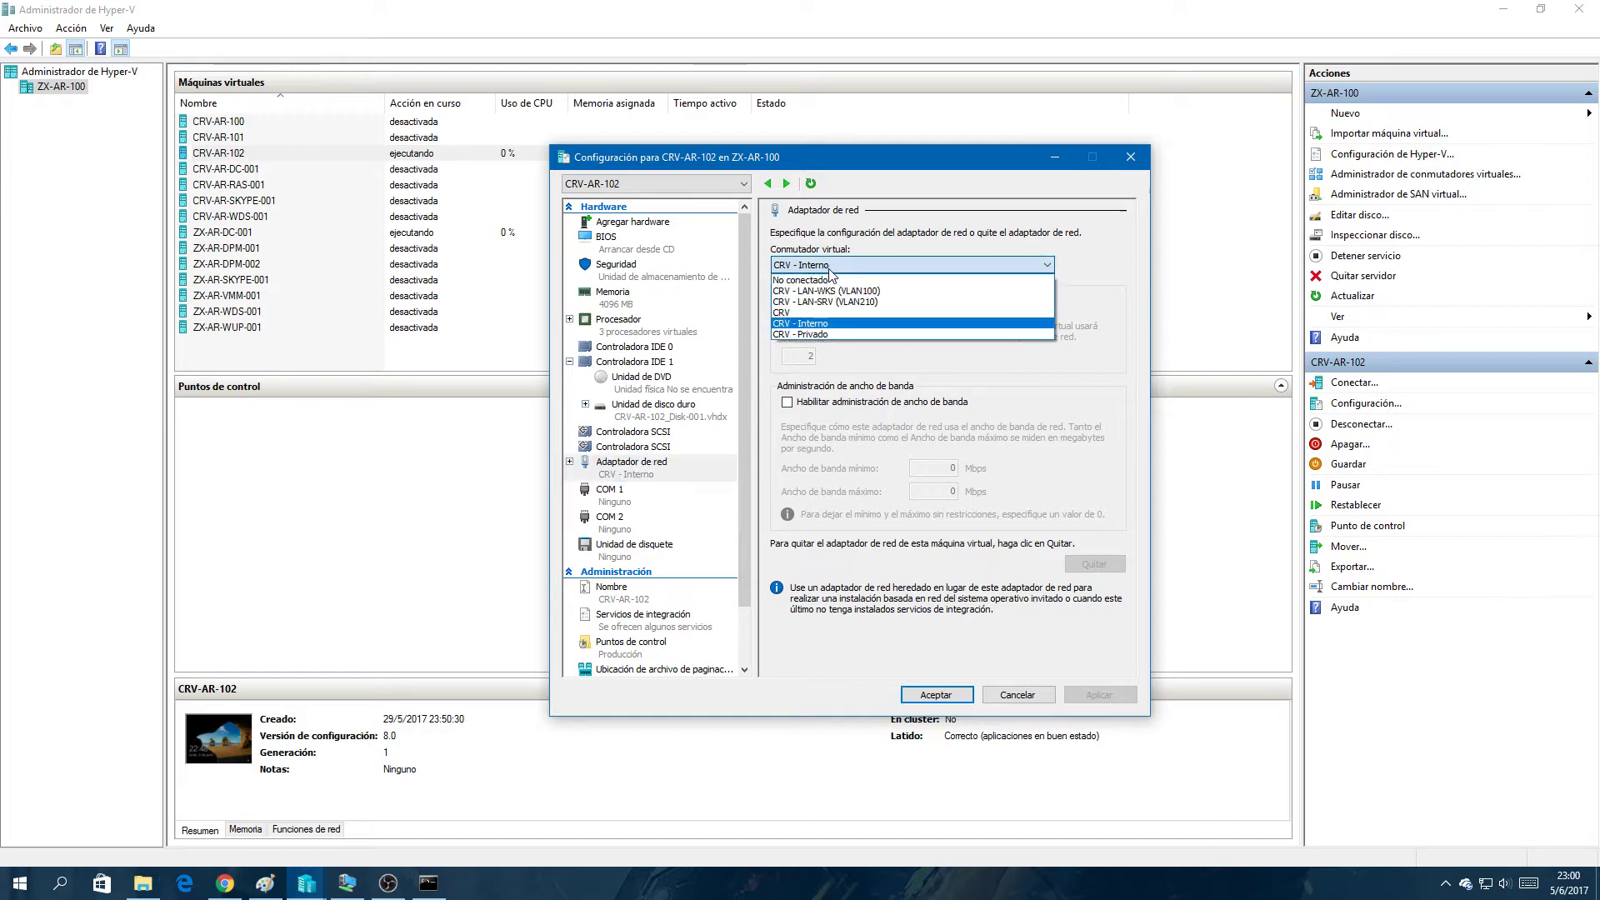
left_click(810, 334)
left_click(1100, 695)
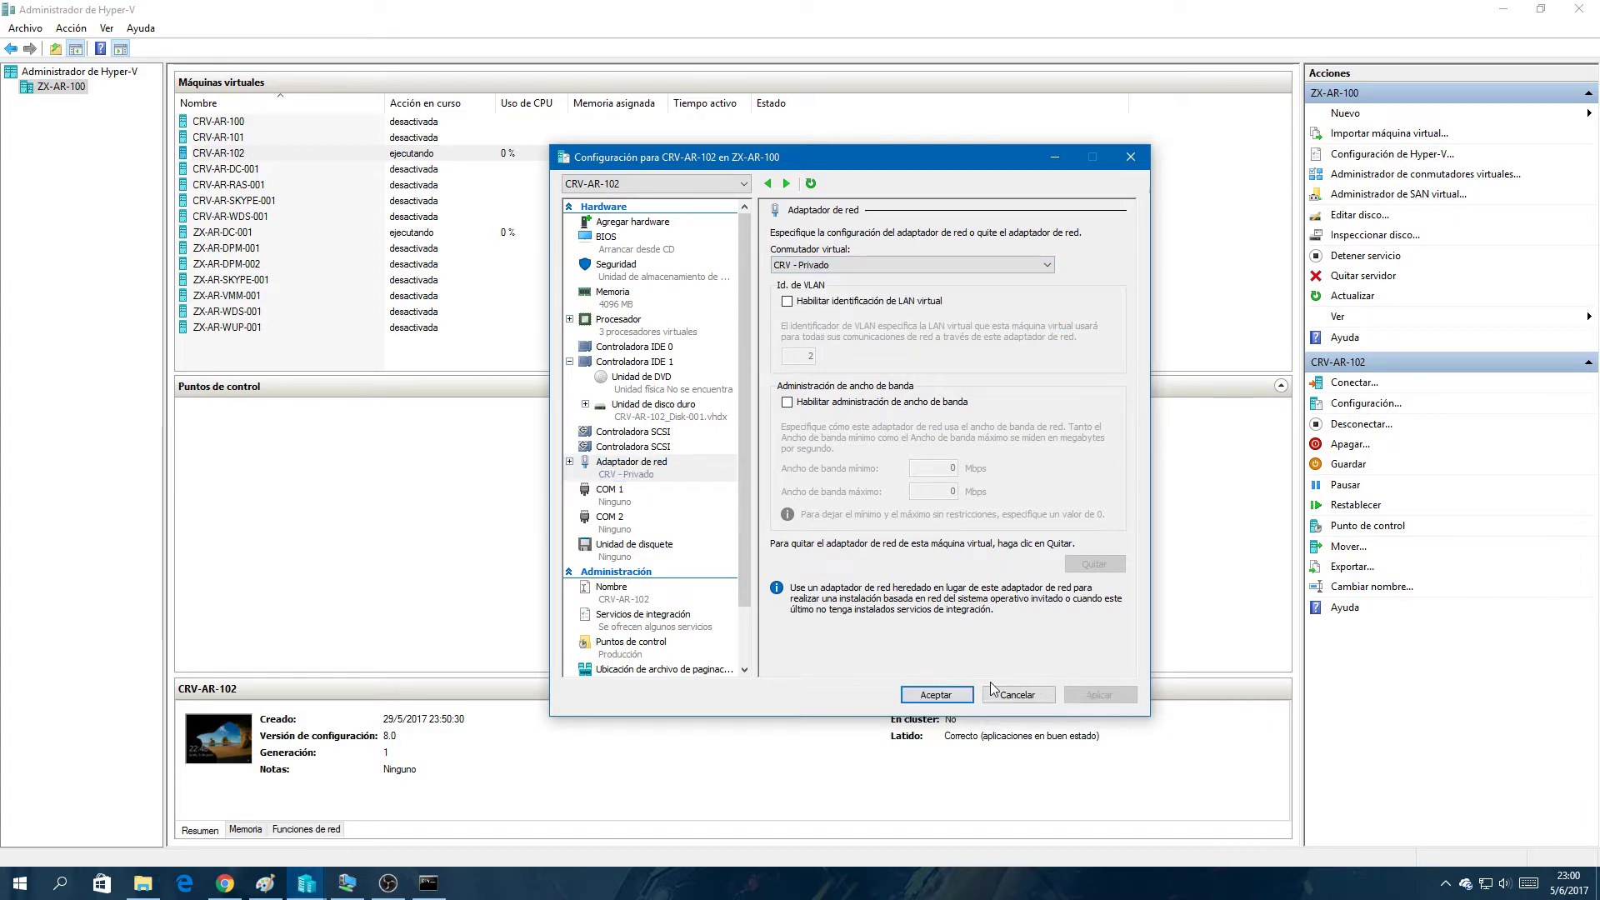
left_click(935, 695)
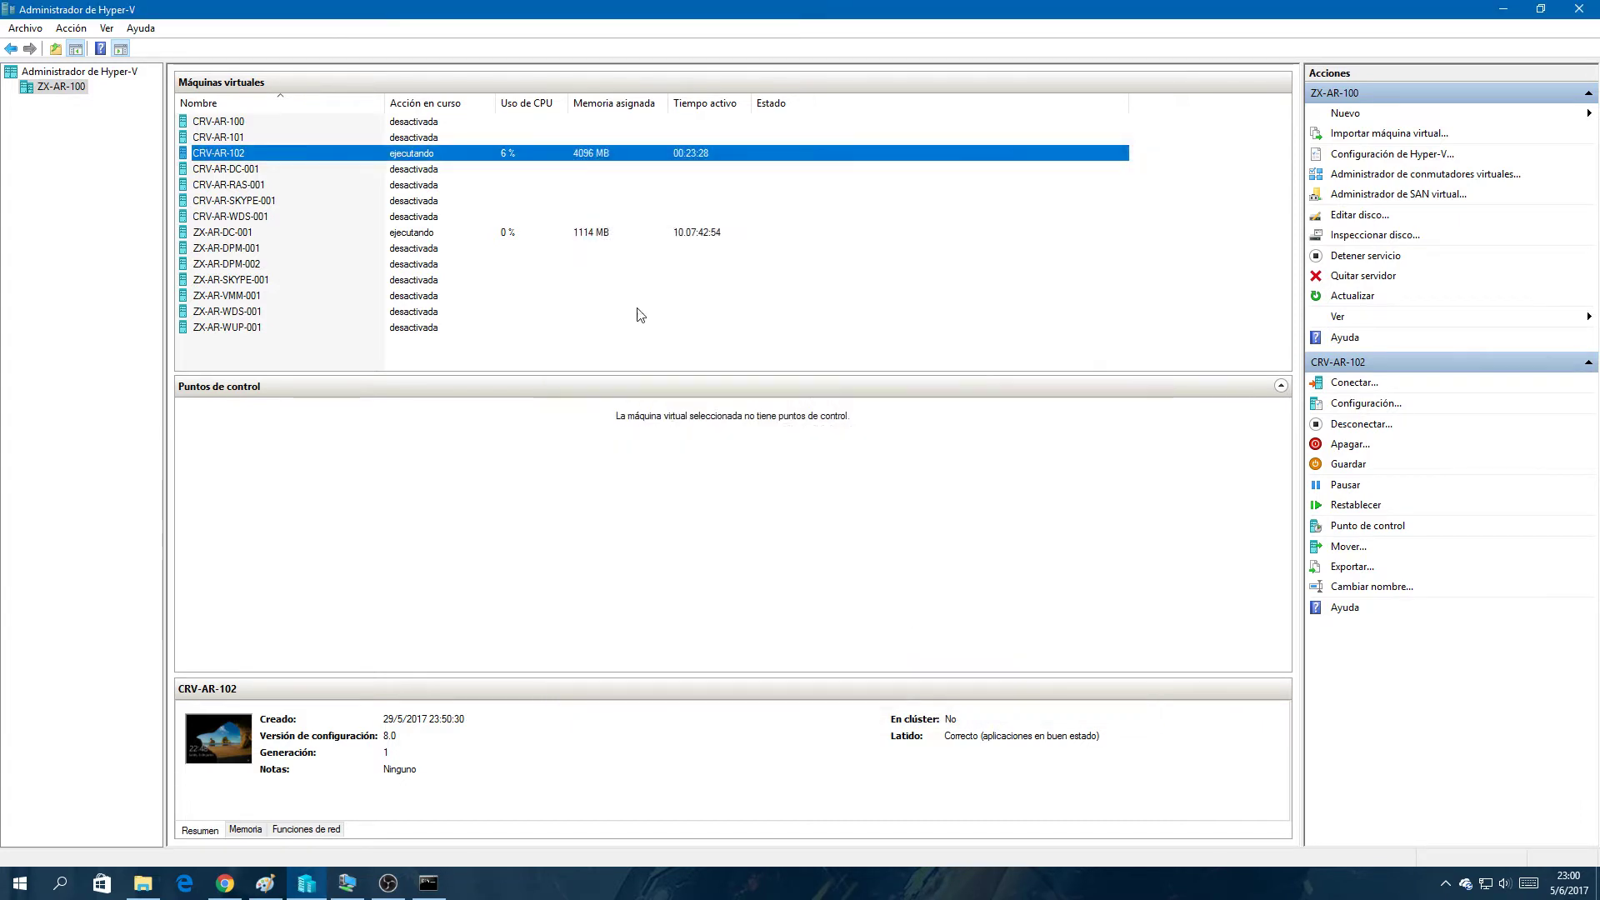
Step: Change the static IPv4 address of the Ethernet adapter inside CRV-AR-102 to 192.168.2.100 and accept the adapter's properties
right_click(300, 158)
left_click(313, 163)
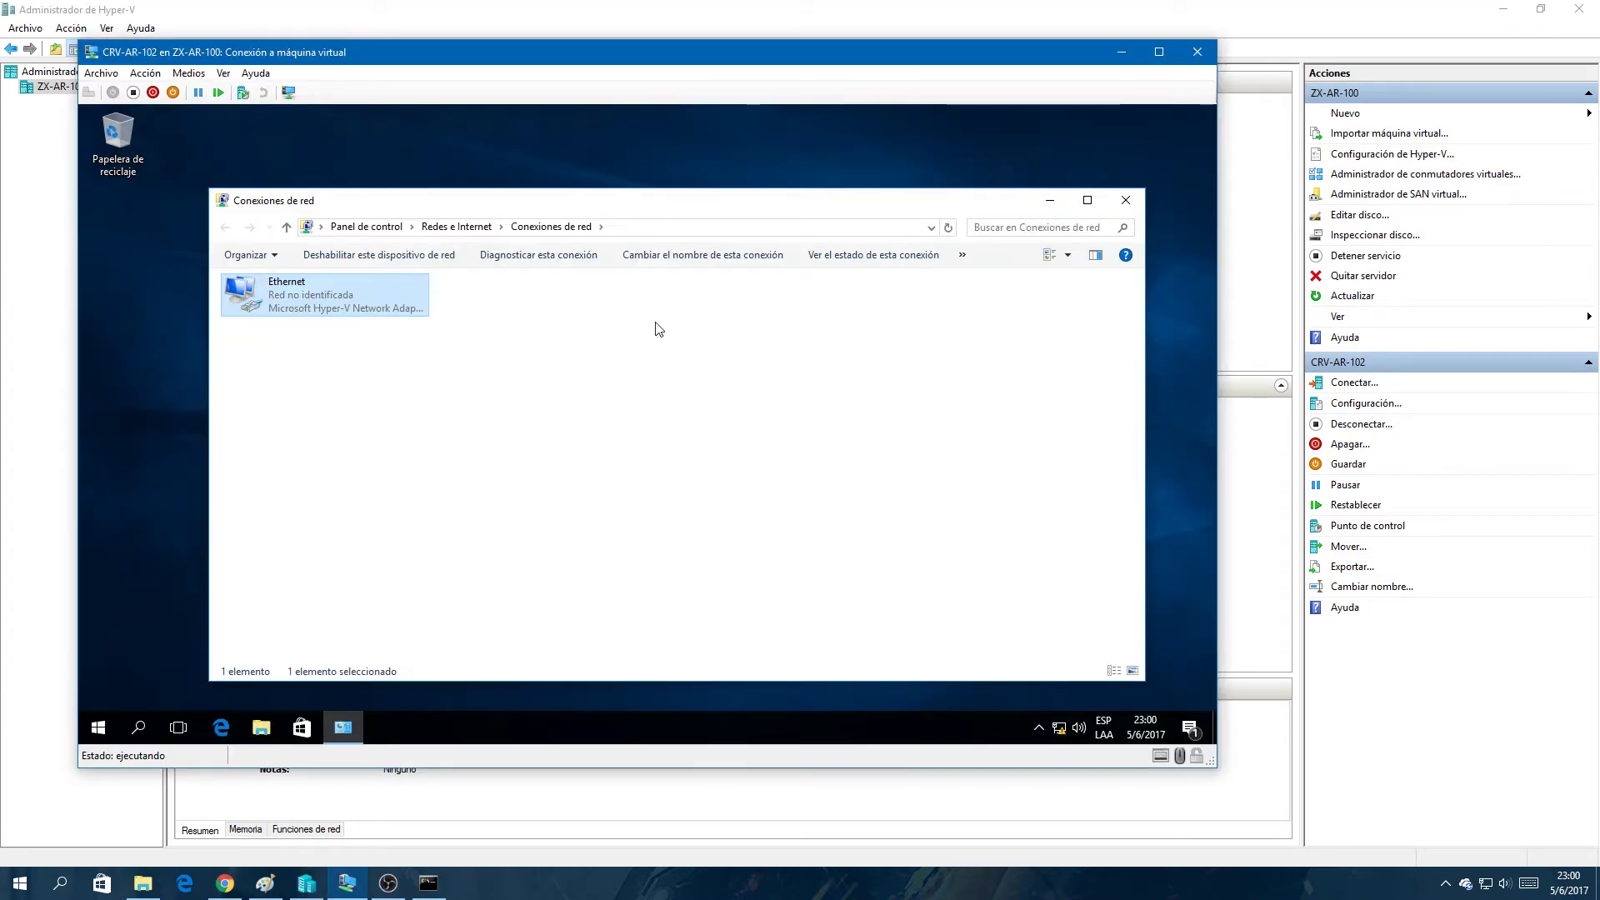
right_click(293, 304)
left_click(342, 460)
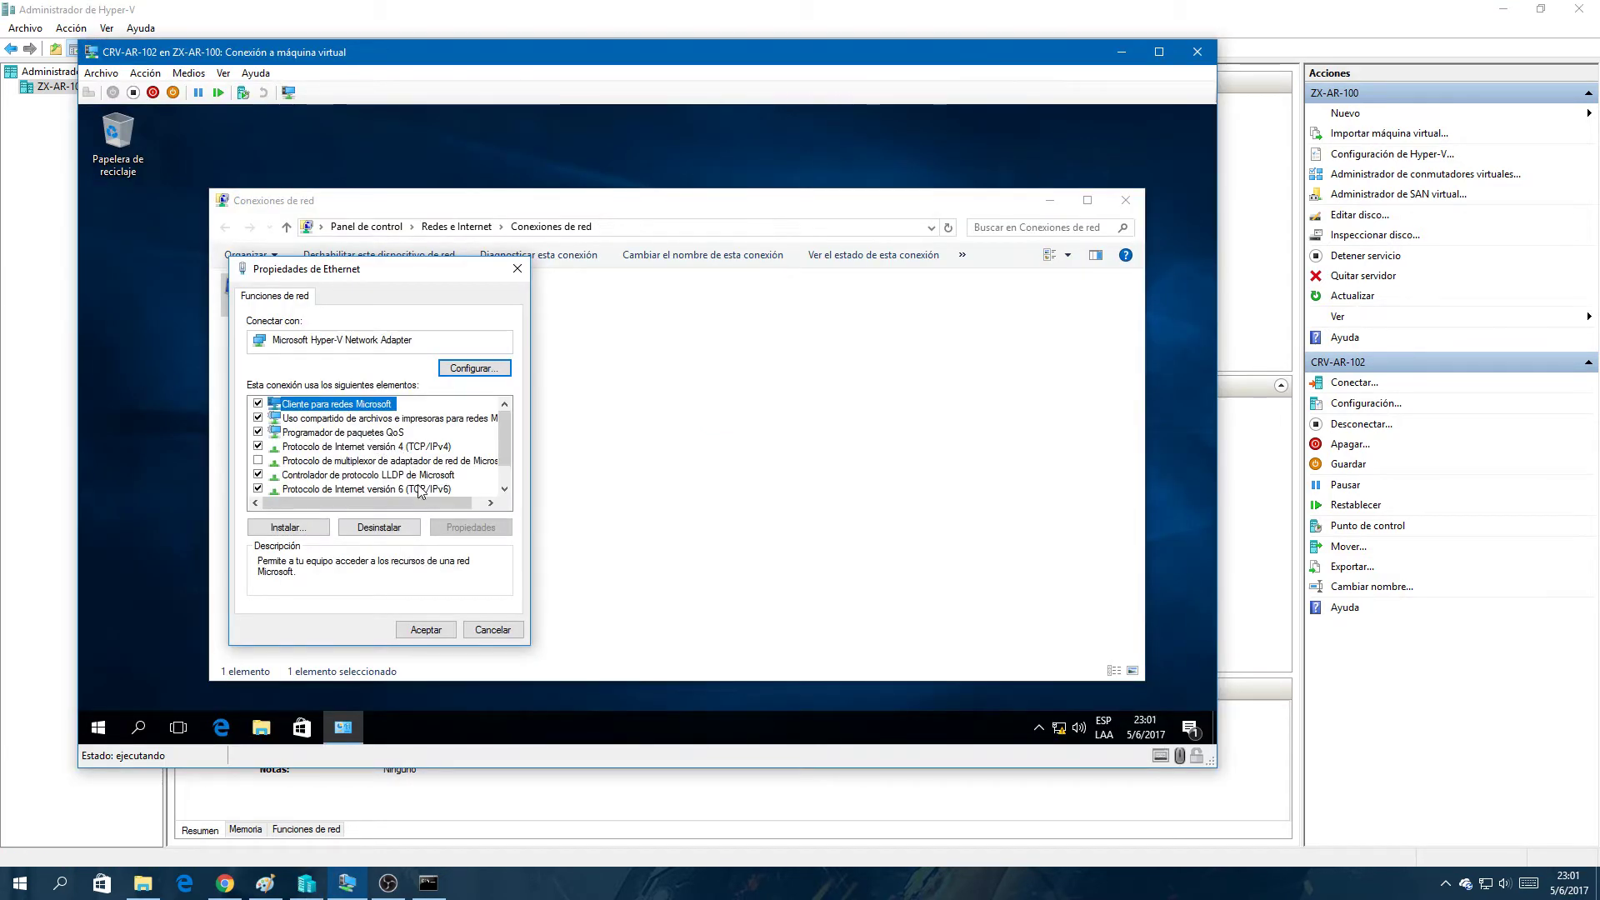
left_click(421, 489)
left_click(375, 447)
left_click(454, 527)
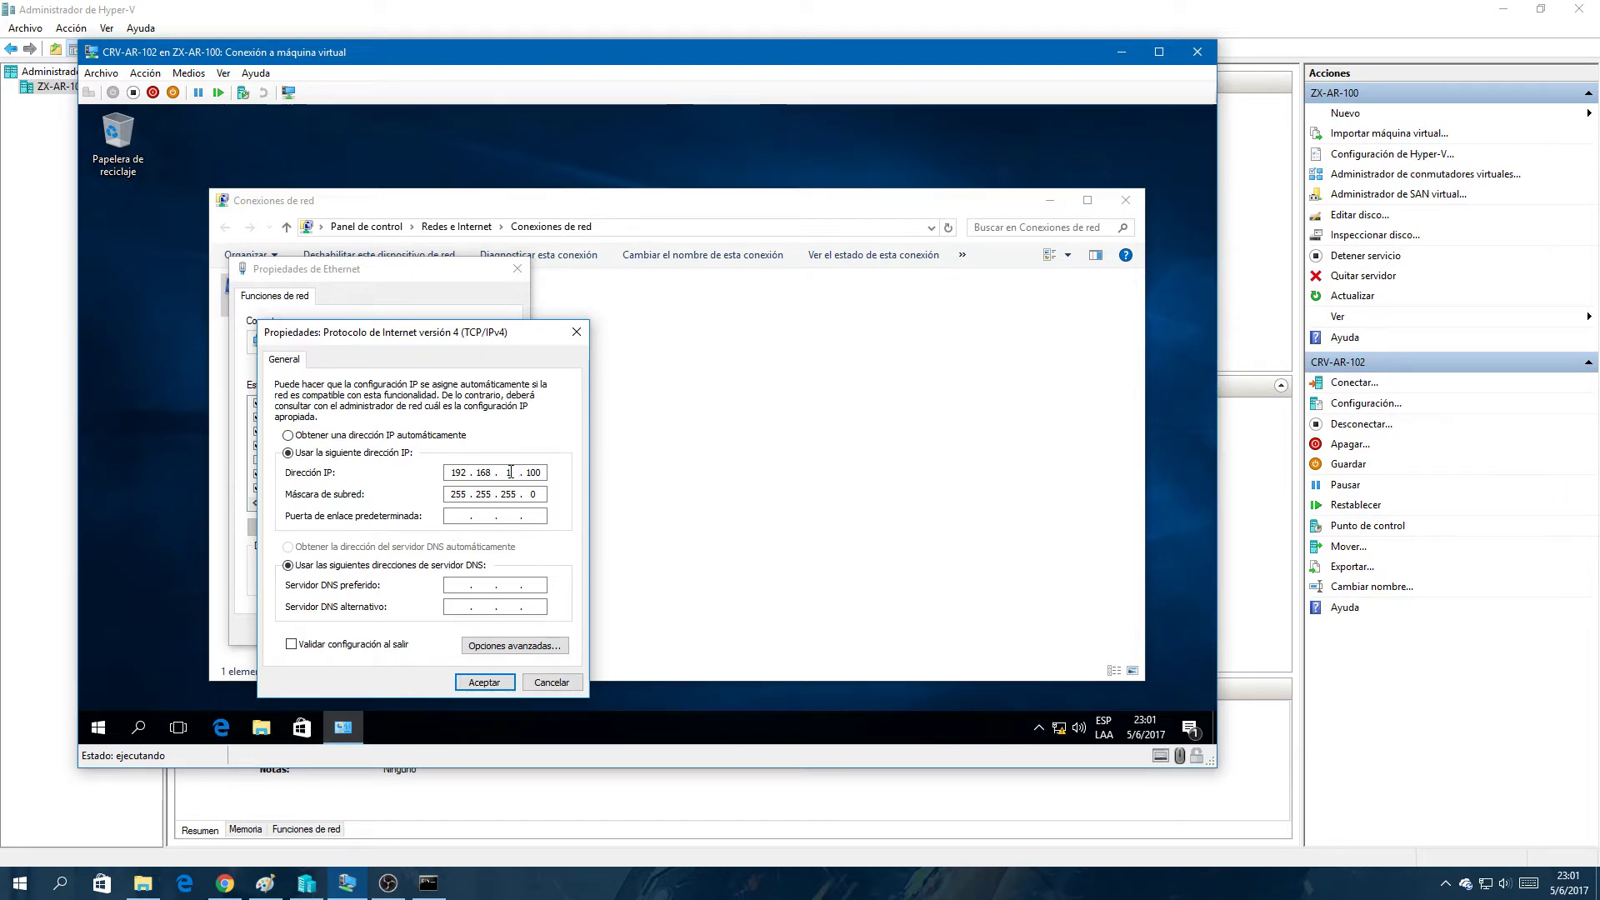
type("2")
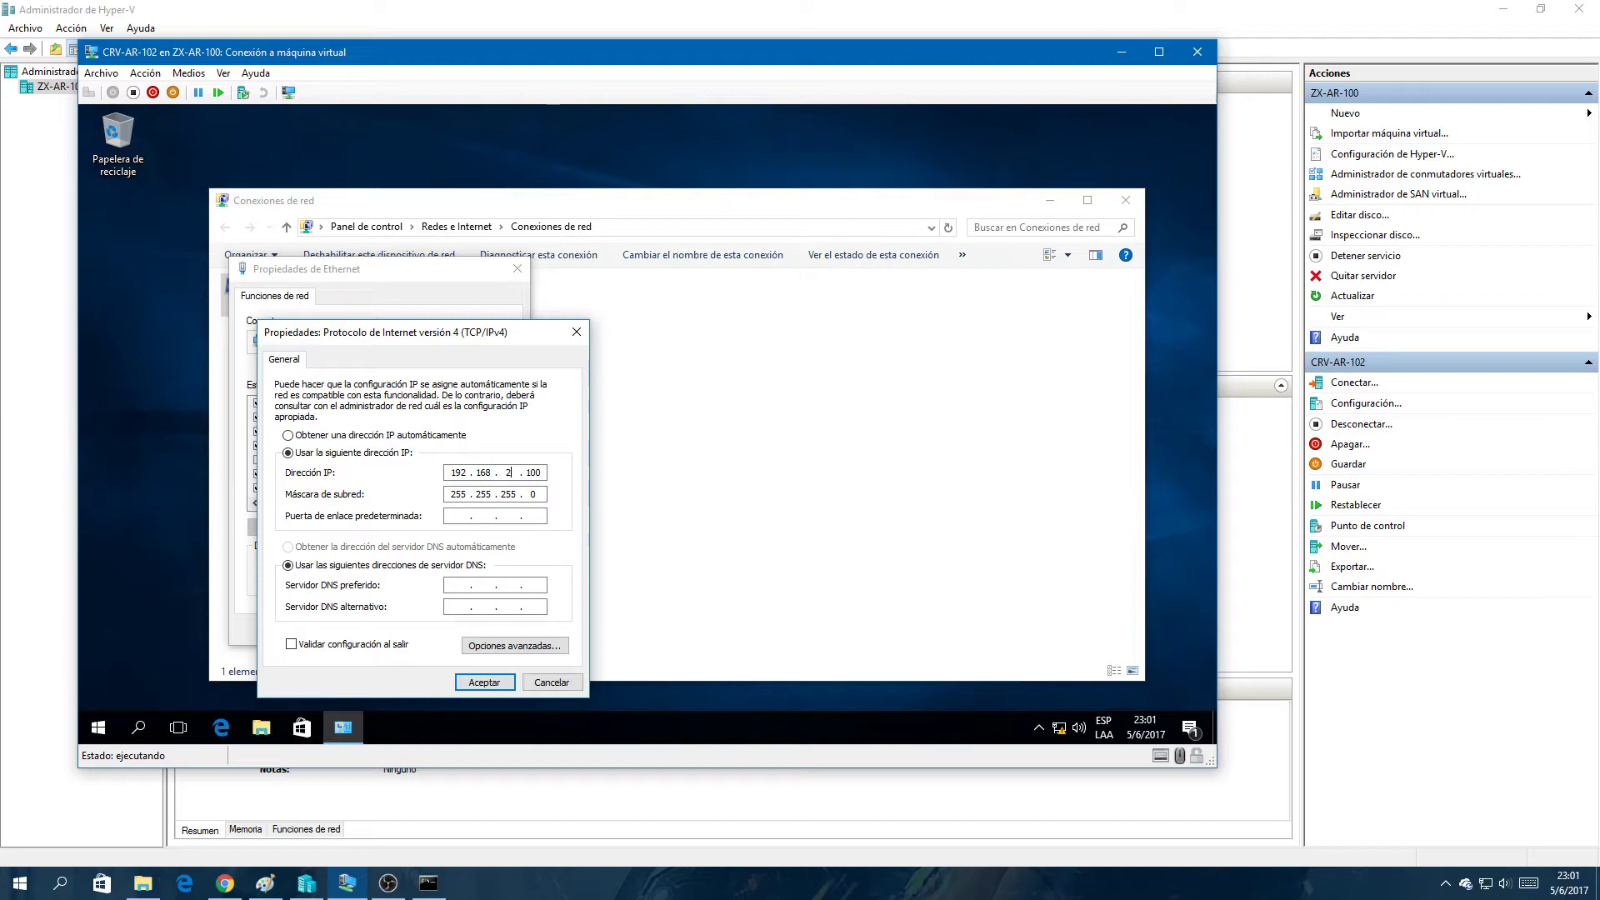
left_click(484, 682)
left_click(427, 627)
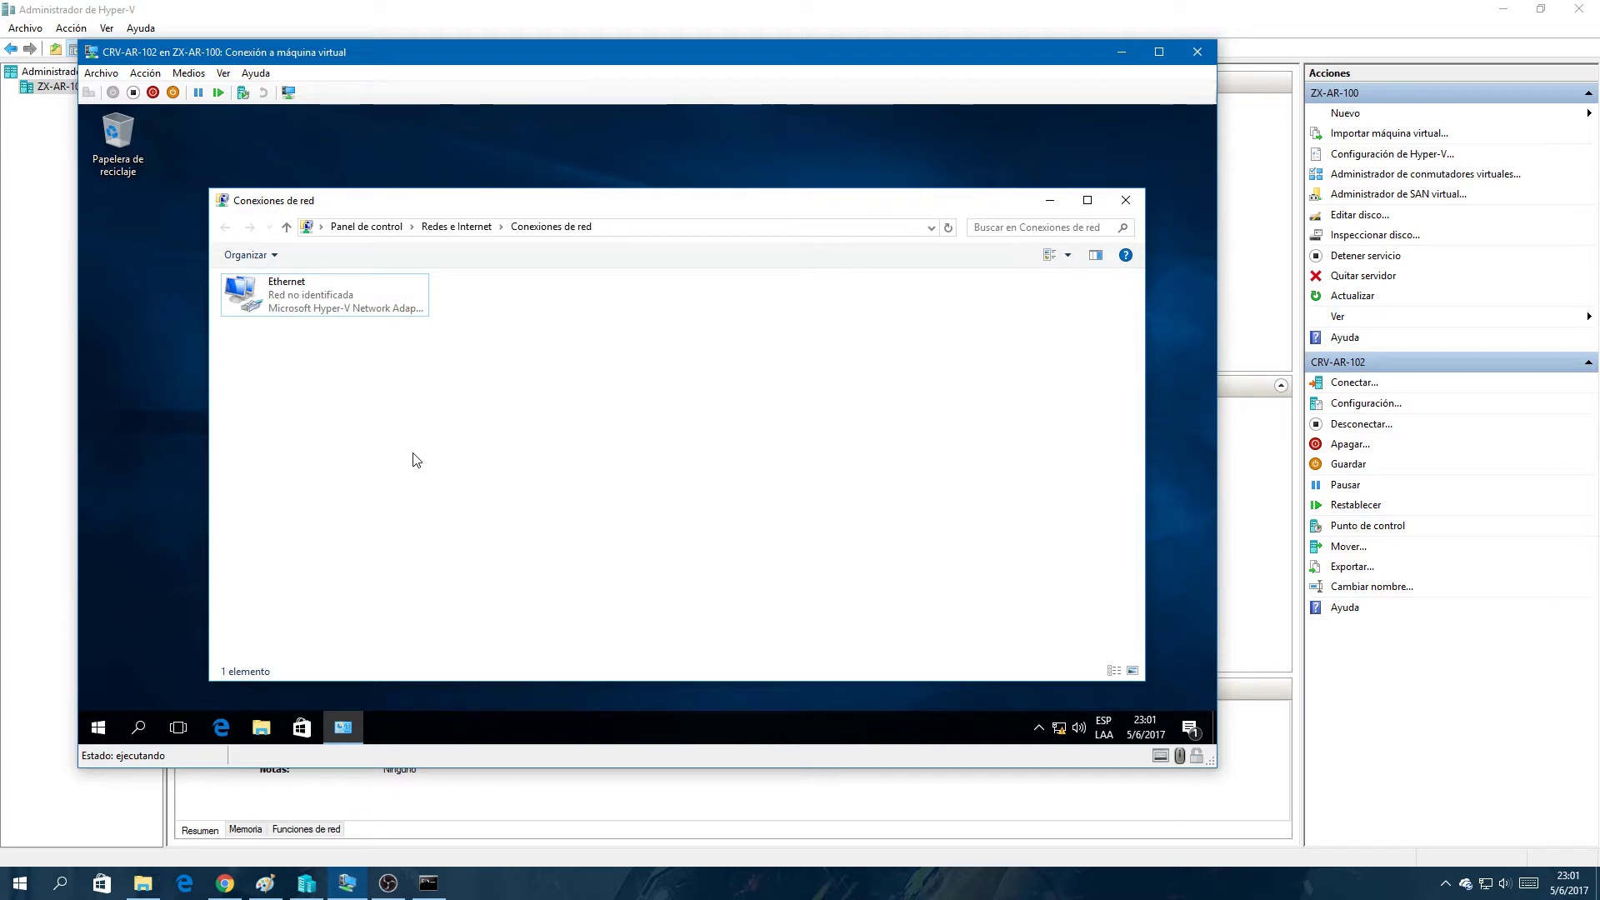
Step: Ping the virtual machine at 192.168.2.100 from the host's command prompt
left_click(428, 882)
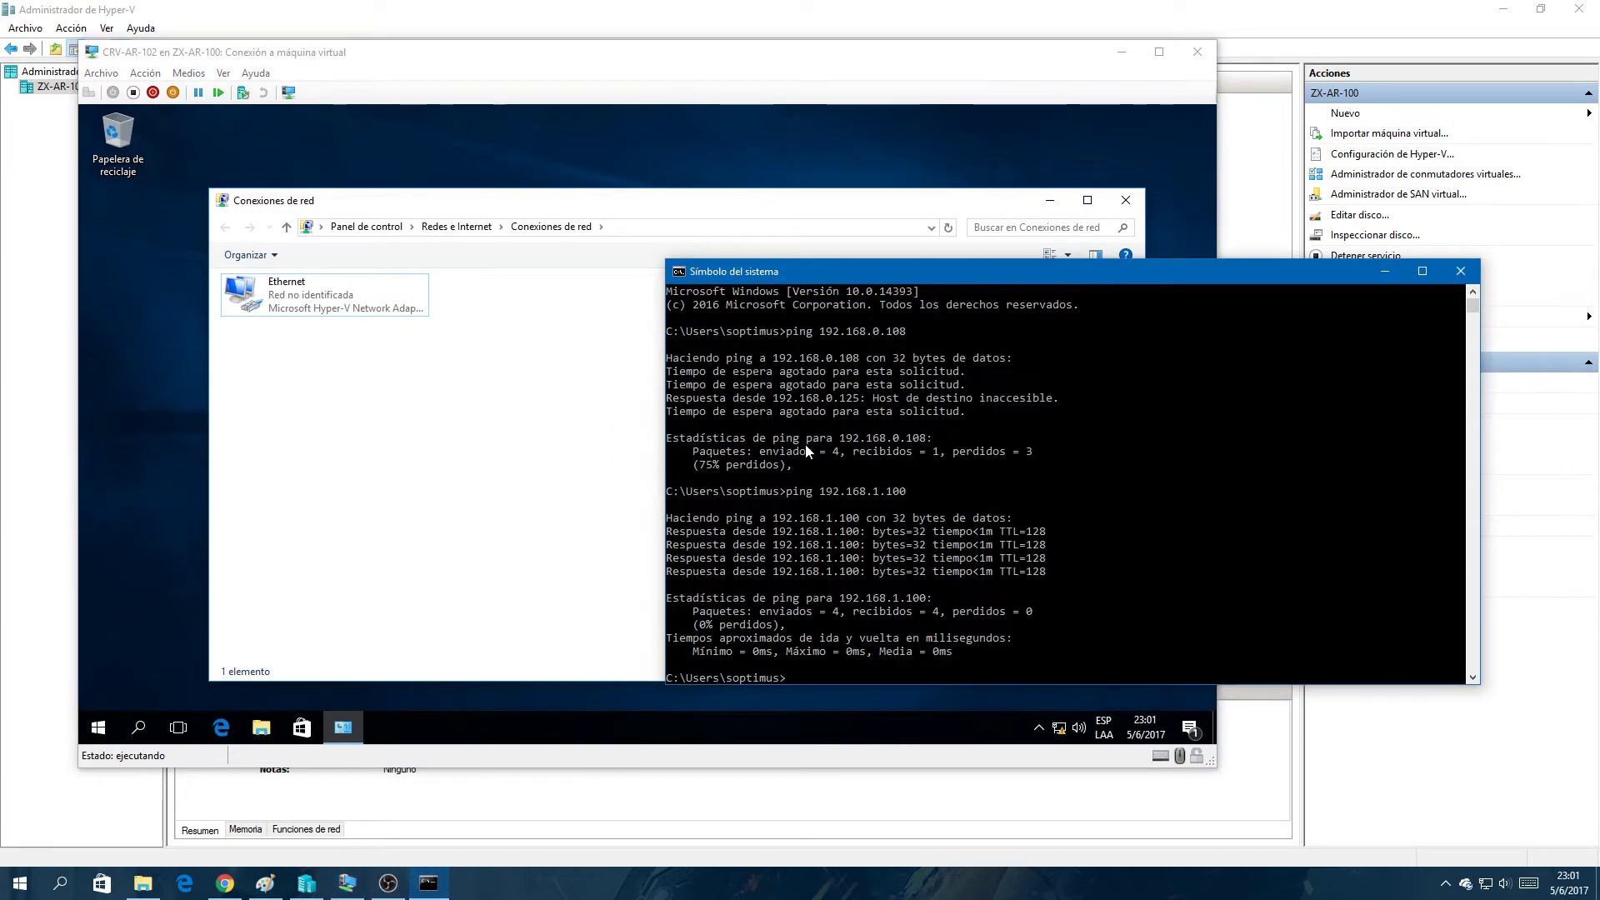
type("ping 192.168.2.100")
key("Return")
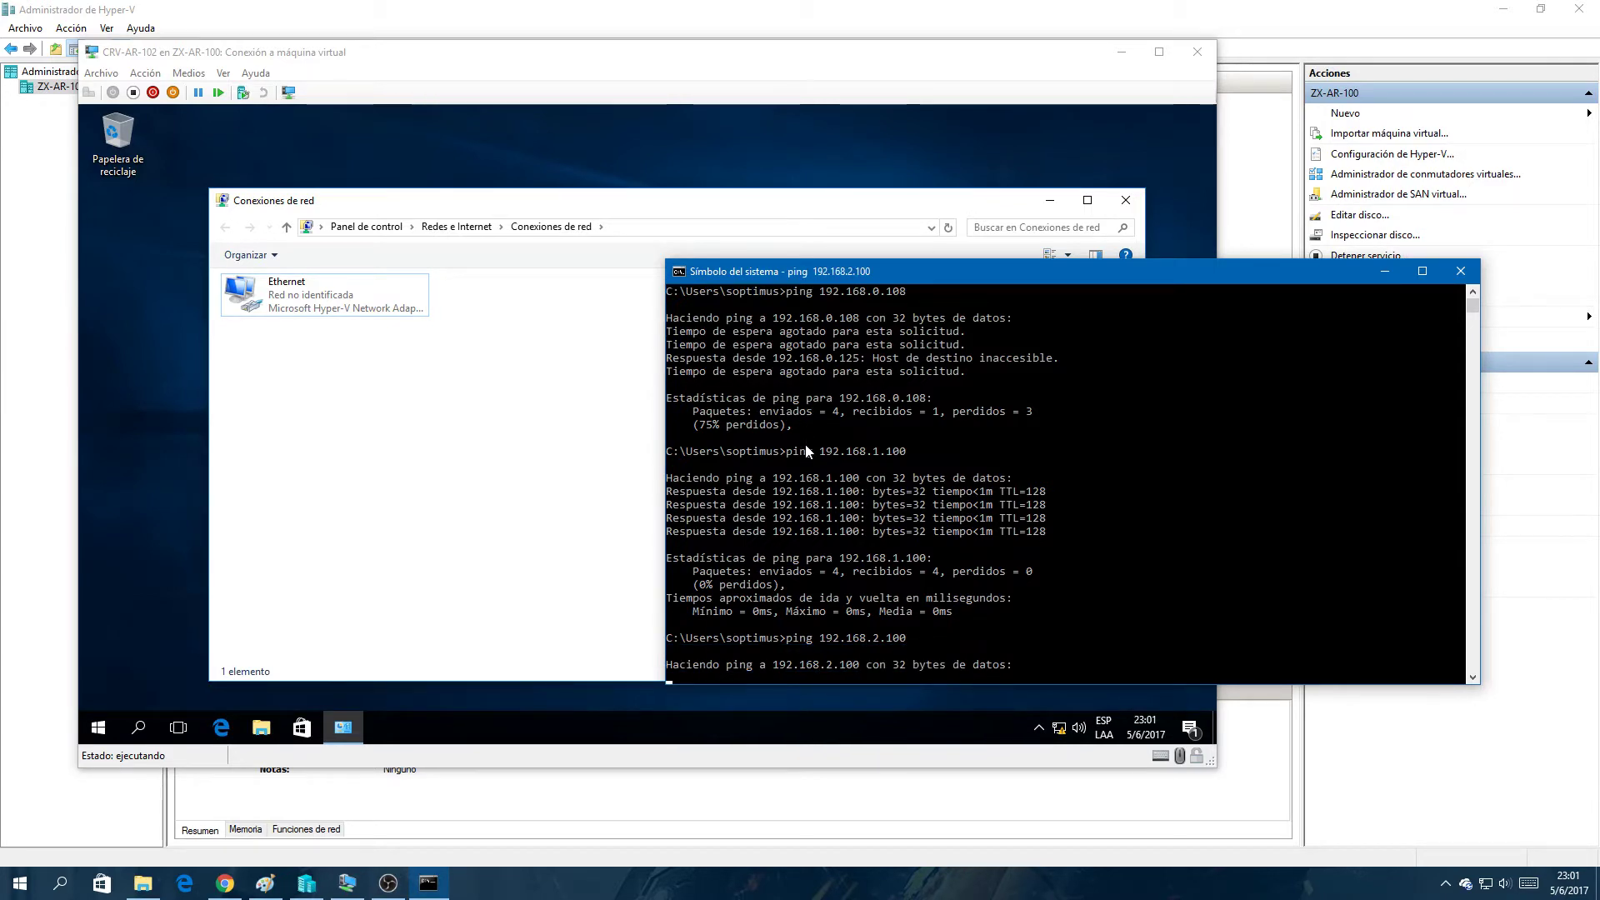
Step: Set the third octet of the static IPv4 address on the host's vEthernet (CRV - Interno) adapter to 2 and accept its properties
right_click(1486, 883)
left_click(1417, 855)
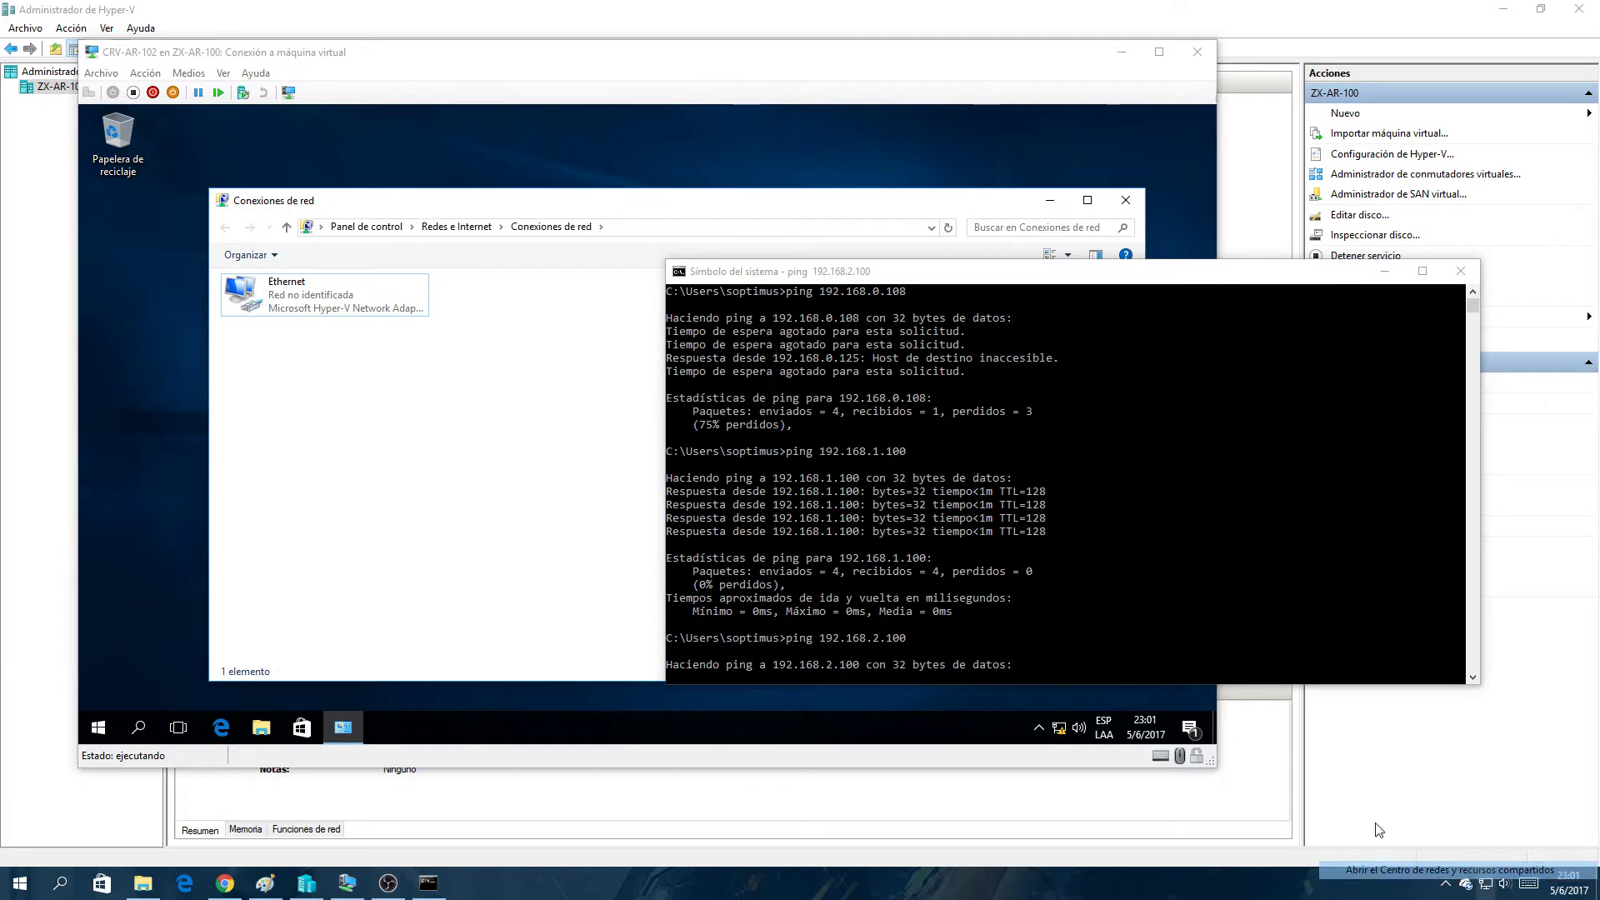
left_click(360, 230)
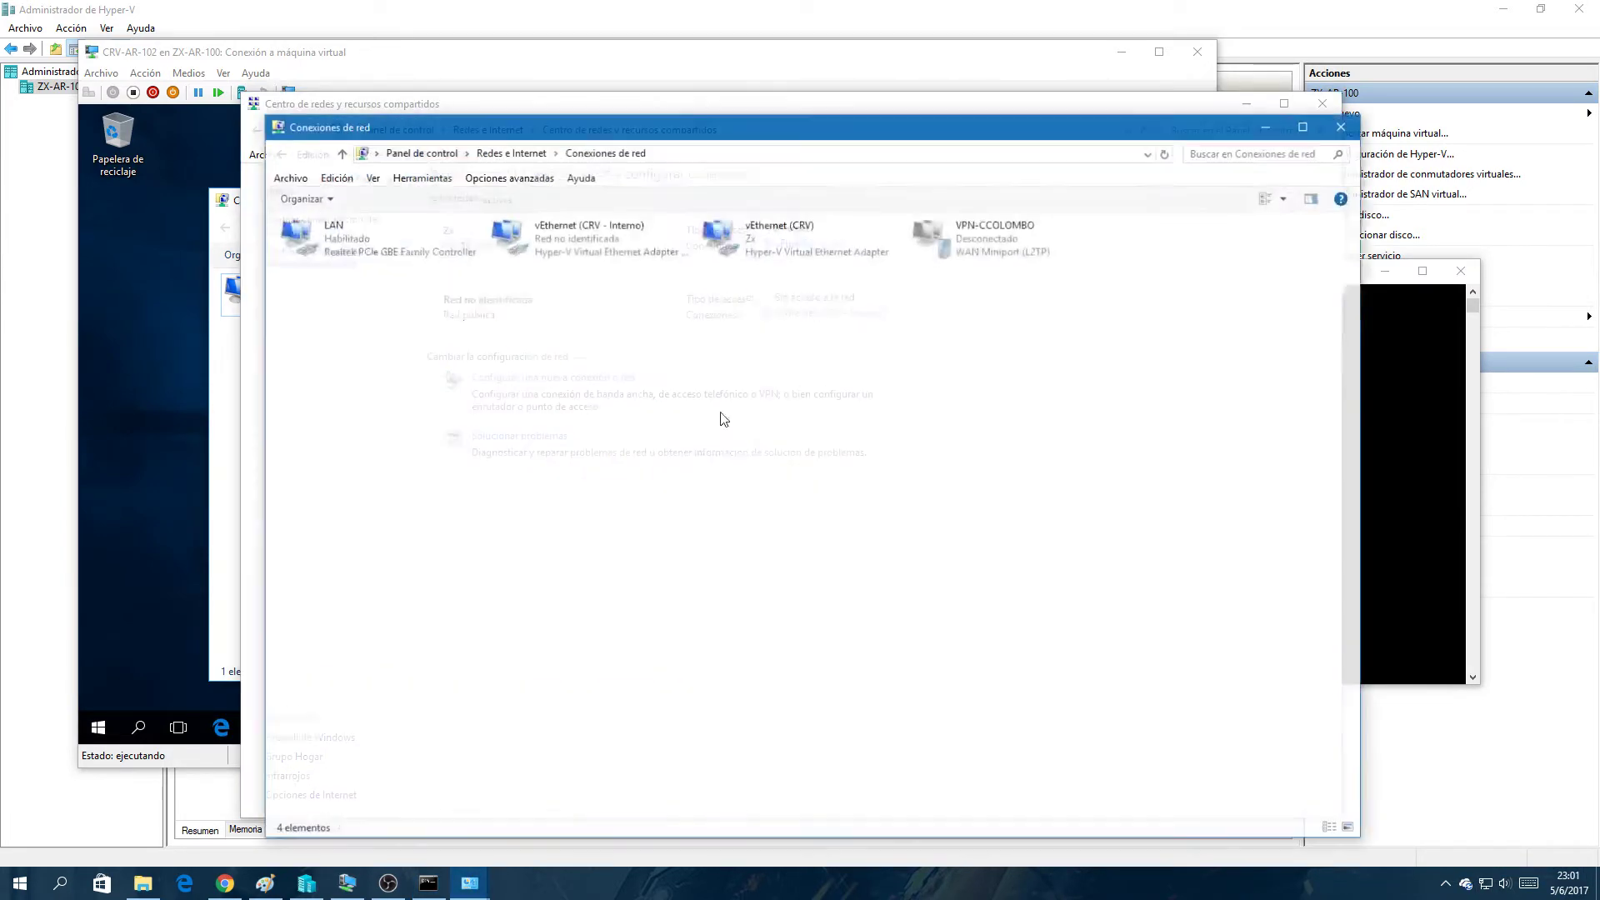
right_click(569, 248)
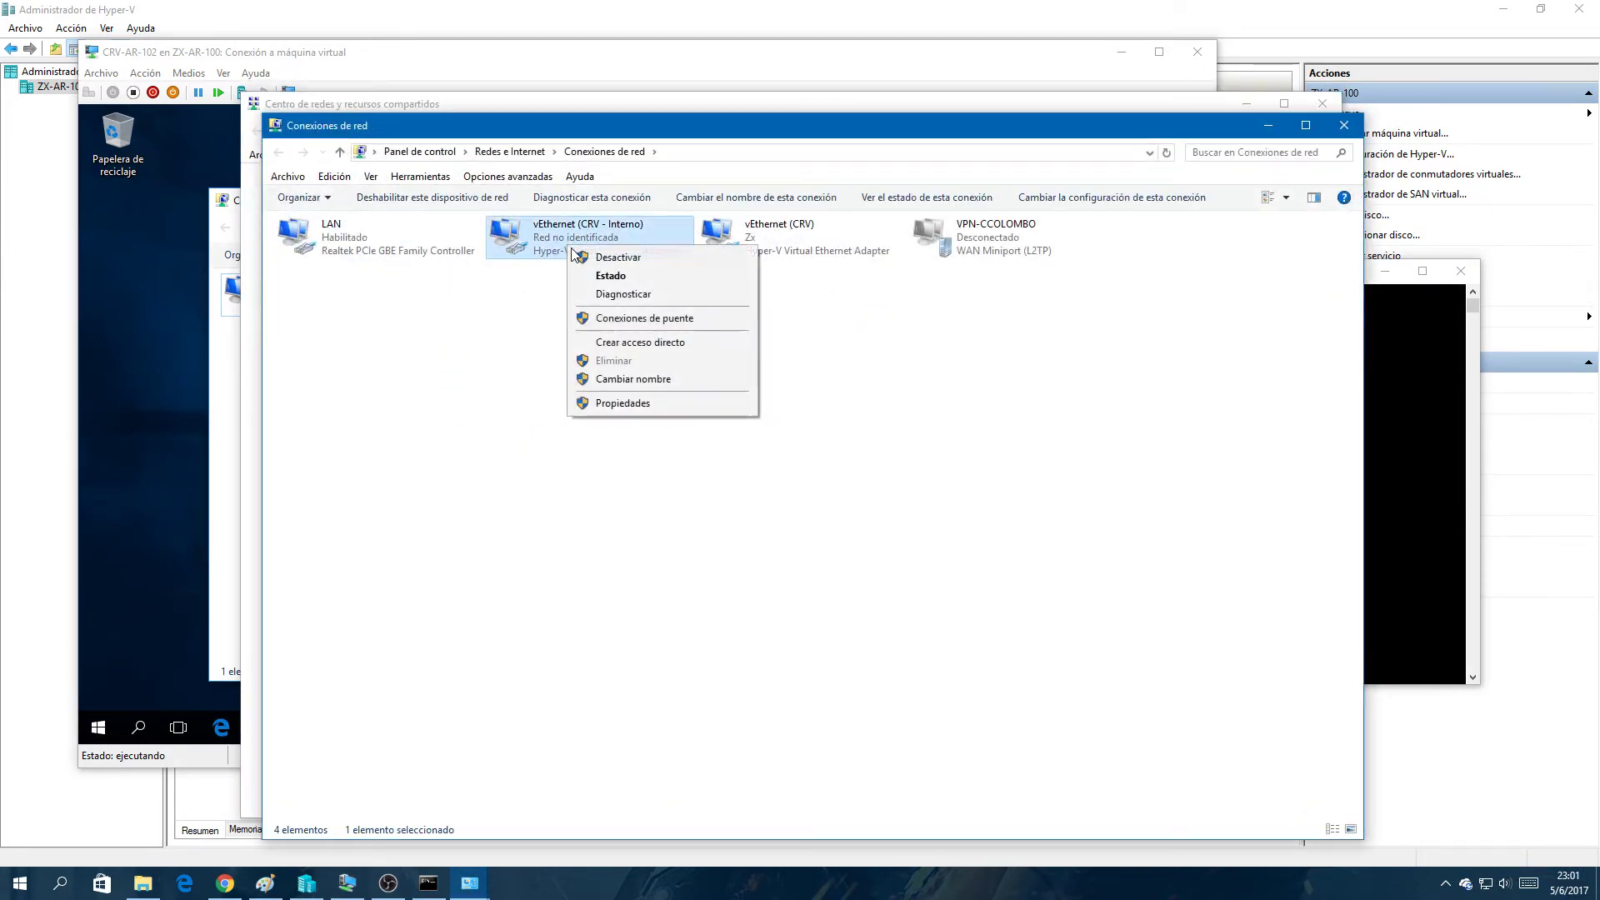
left_click(598, 405)
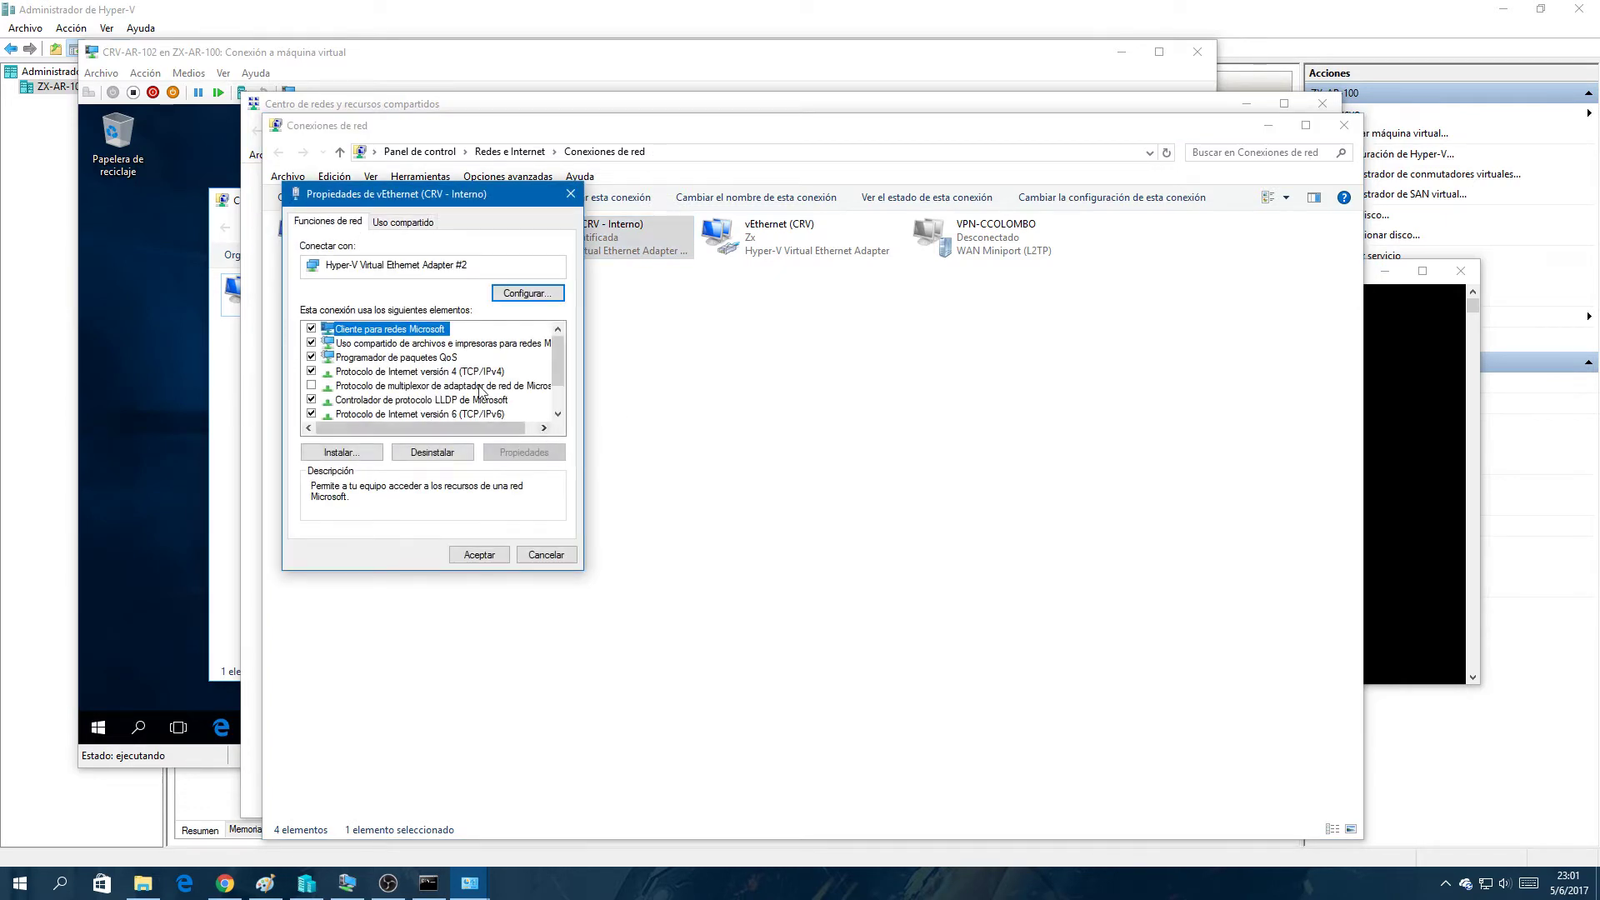
left_click(479, 373)
left_click(497, 453)
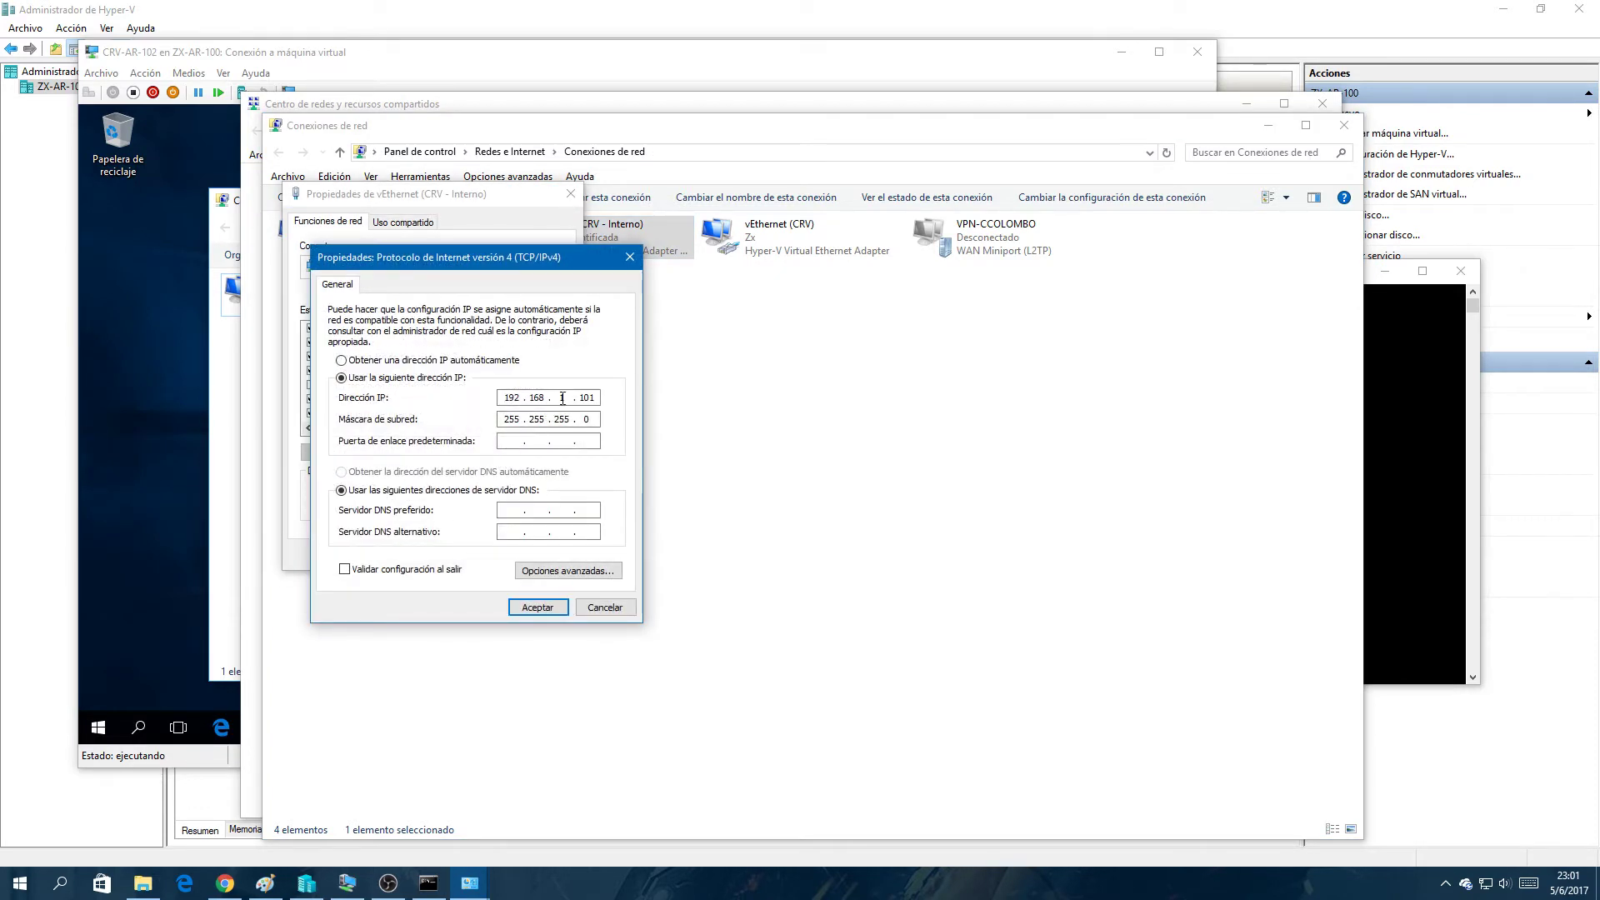
left_click(563, 398)
type("200")
double_click(563, 397)
type("2")
left_click(538, 606)
left_click(486, 557)
left_click_drag(619, 415, 537, 247)
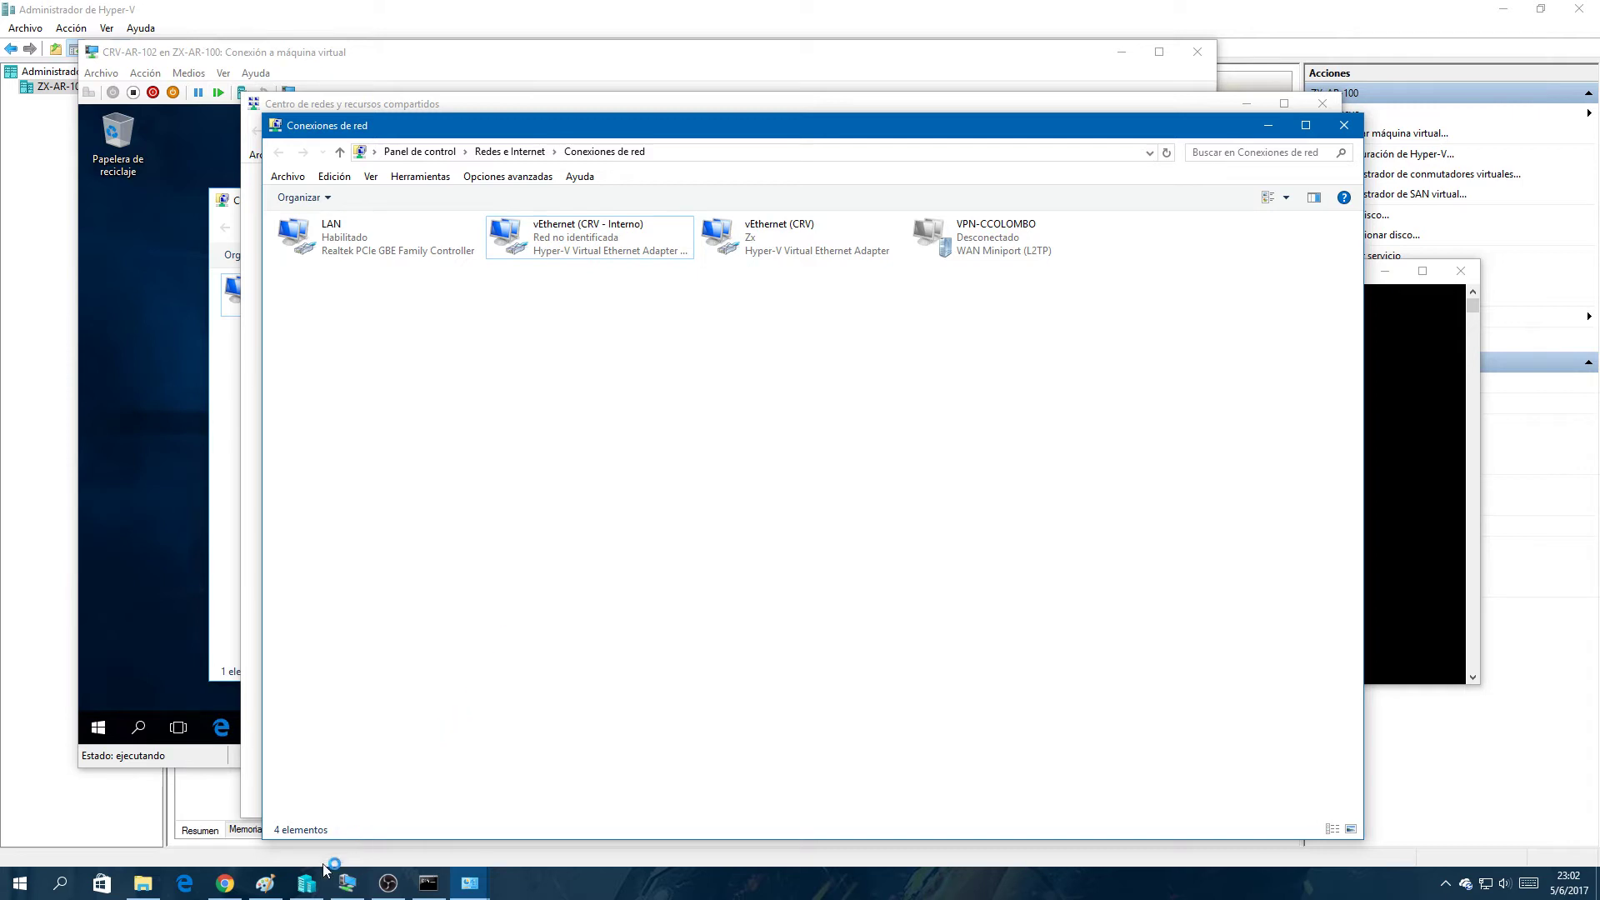
Step: Draw a red line connecting Interno to Host Local in the Paint diagram, and minimize Paint
left_click(265, 882)
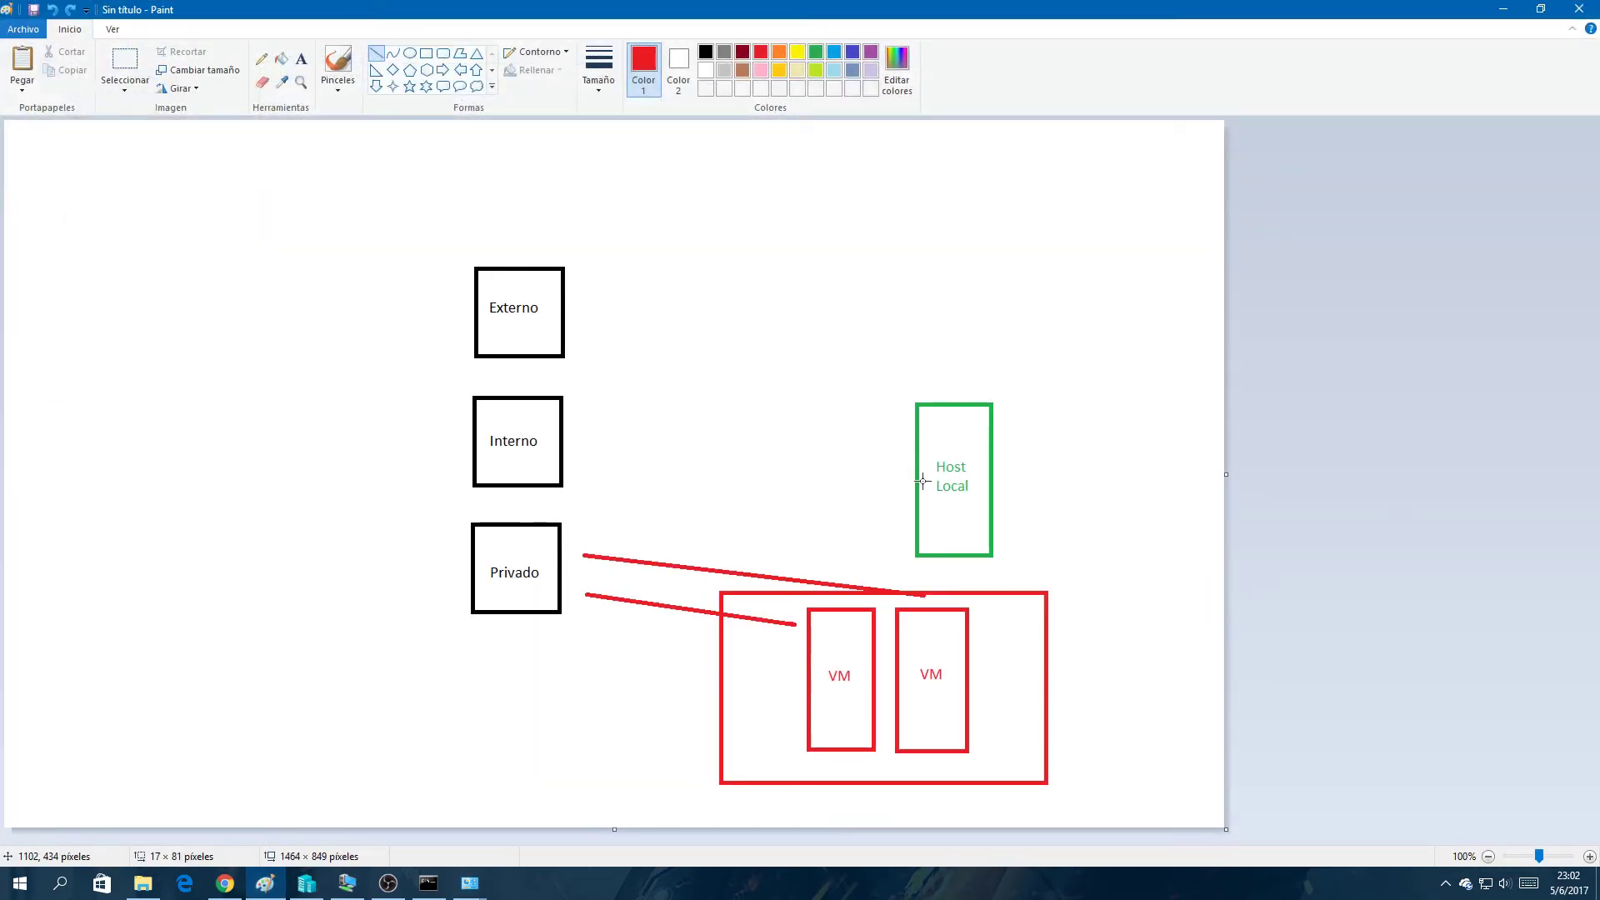
left_click_drag(906, 451, 575, 445)
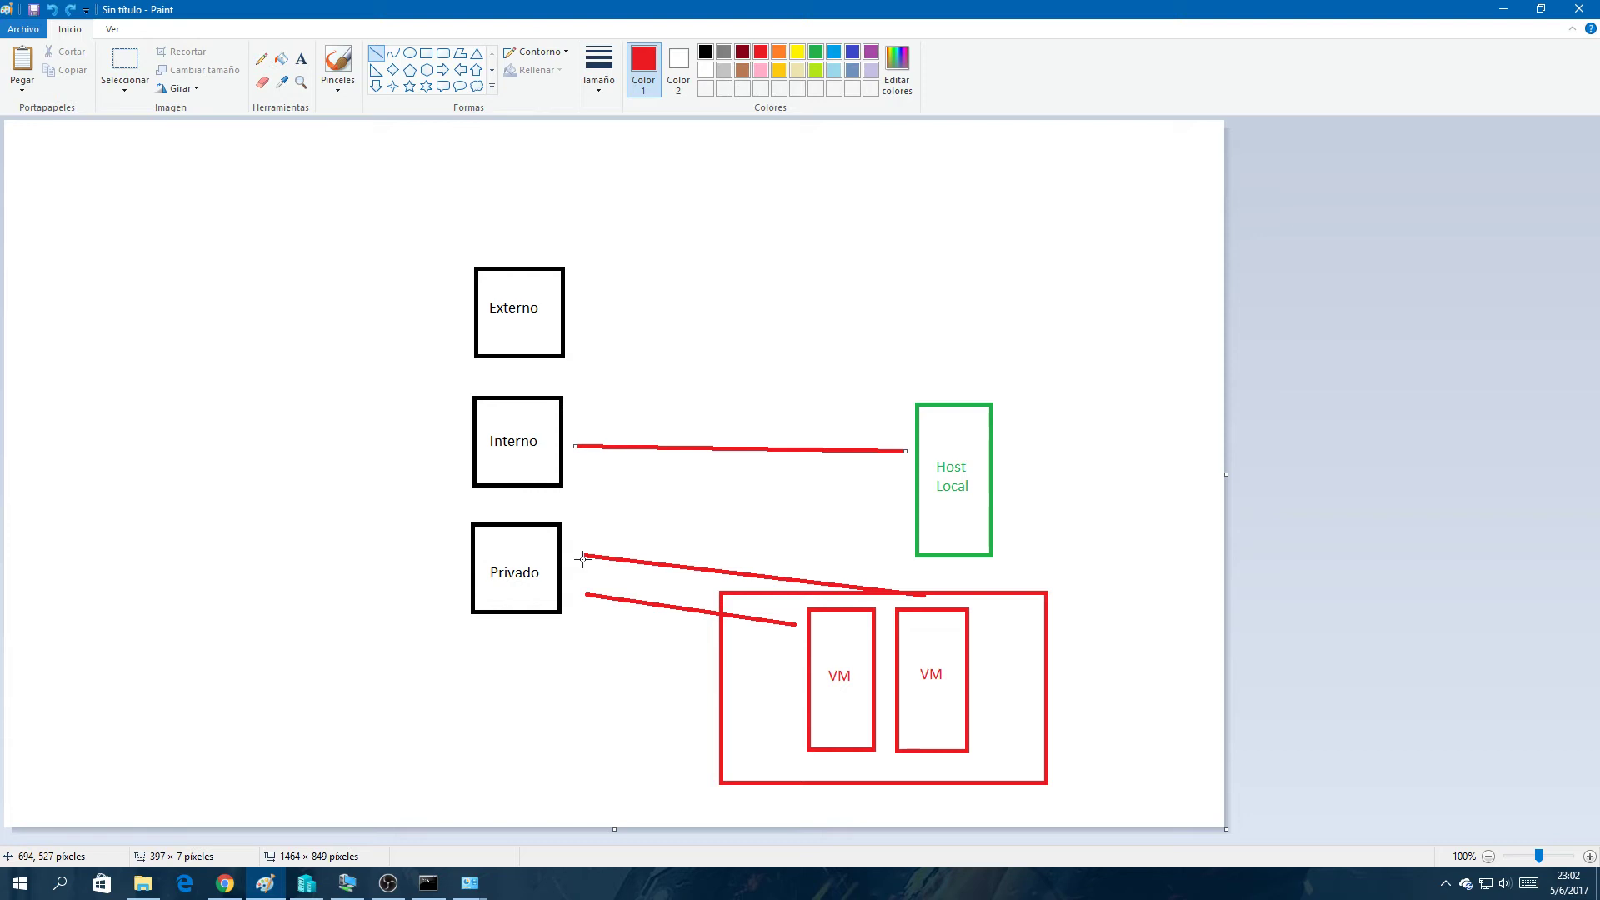
left_click(1503, 10)
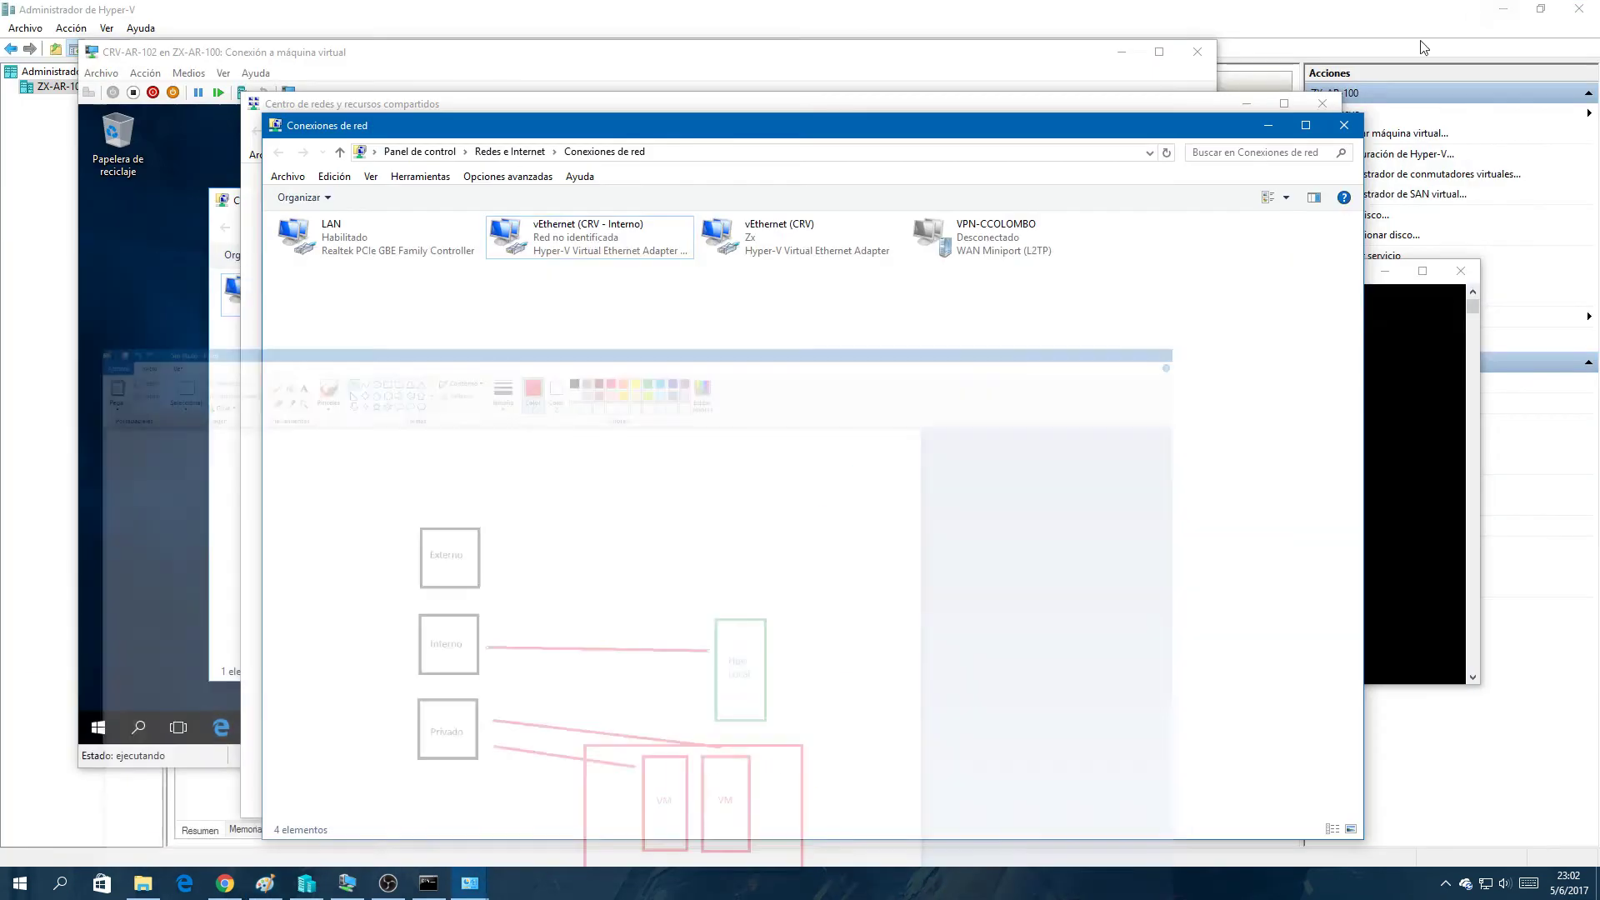
Step: Check the connection details of the host's vEthernet (CRV - Interno) adapter and close the network windows
right_click(583, 250)
left_click(596, 278)
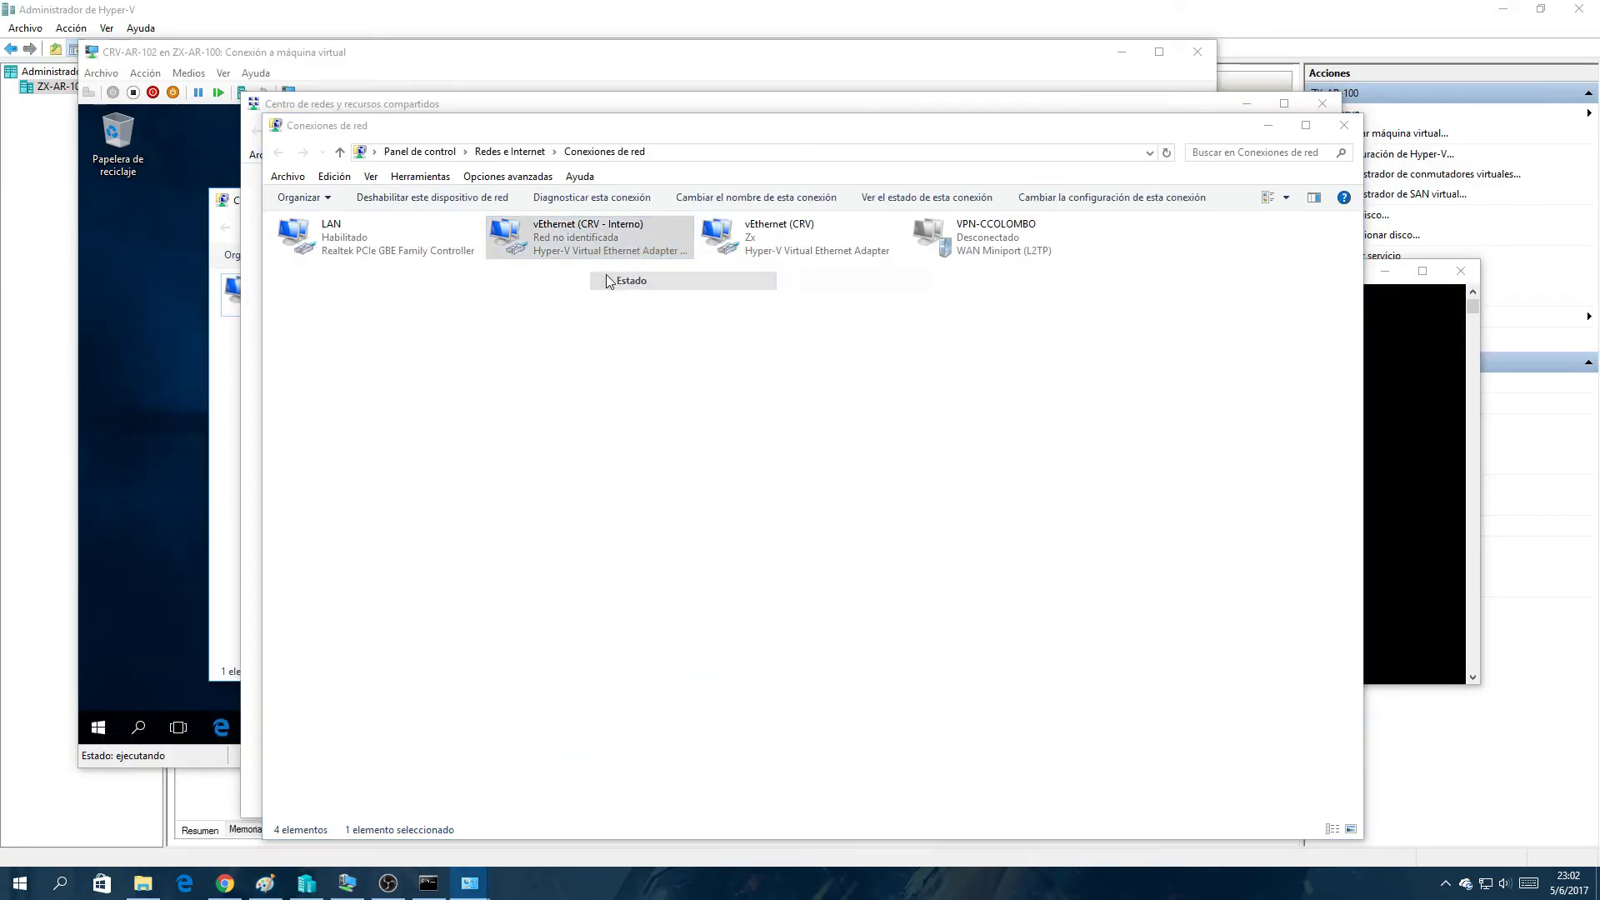
left_click(709, 430)
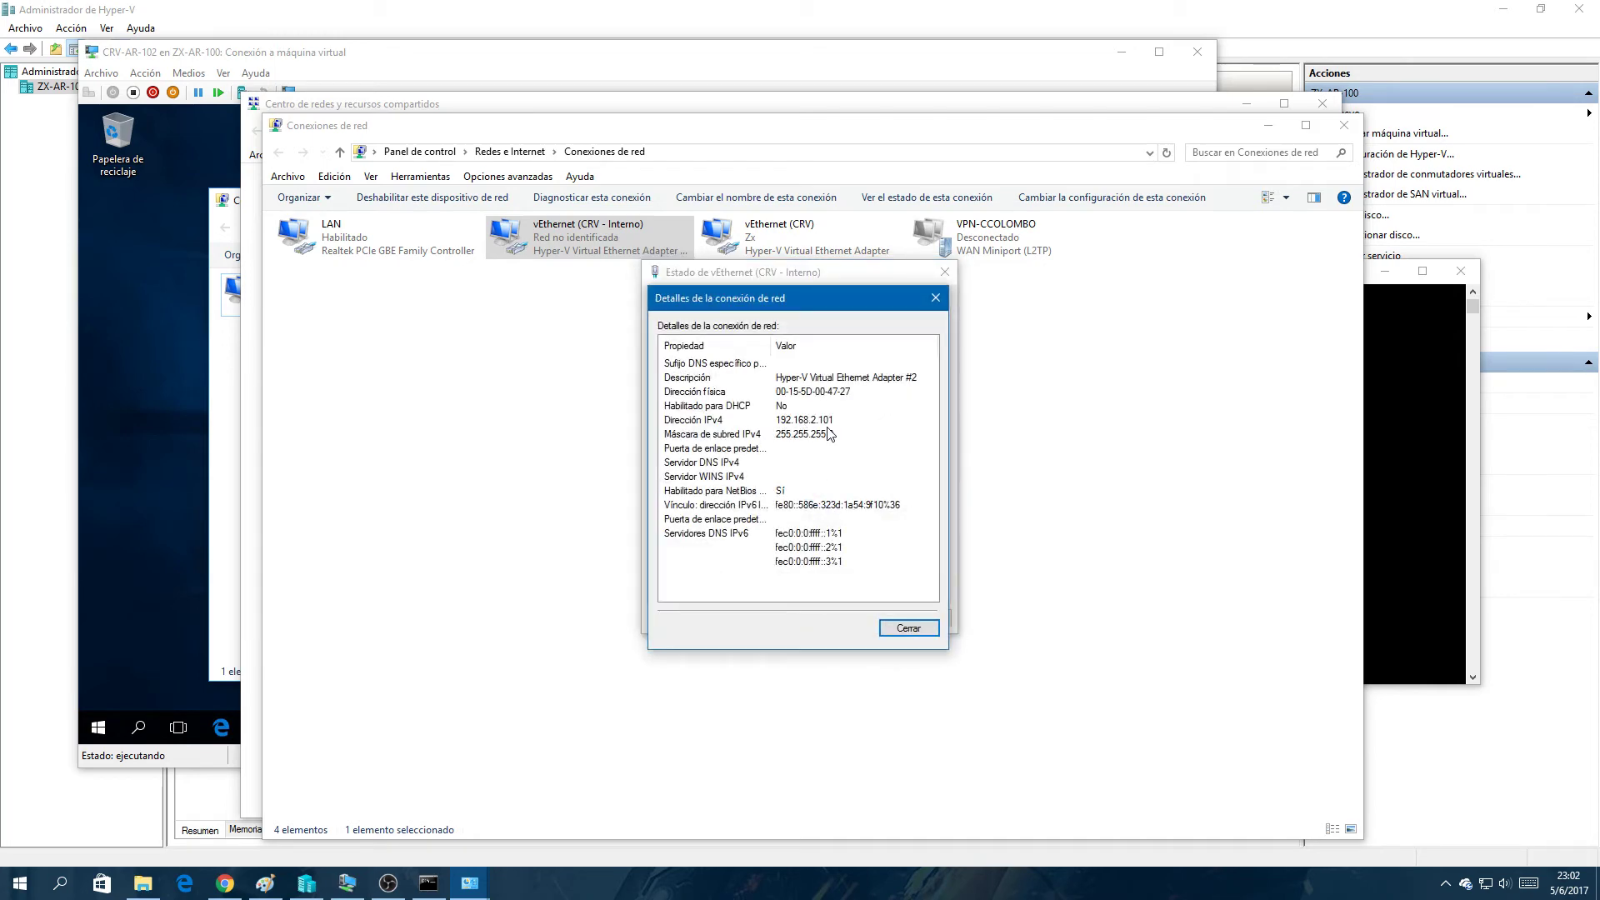
left_click(934, 299)
left_click(944, 271)
left_click(1344, 125)
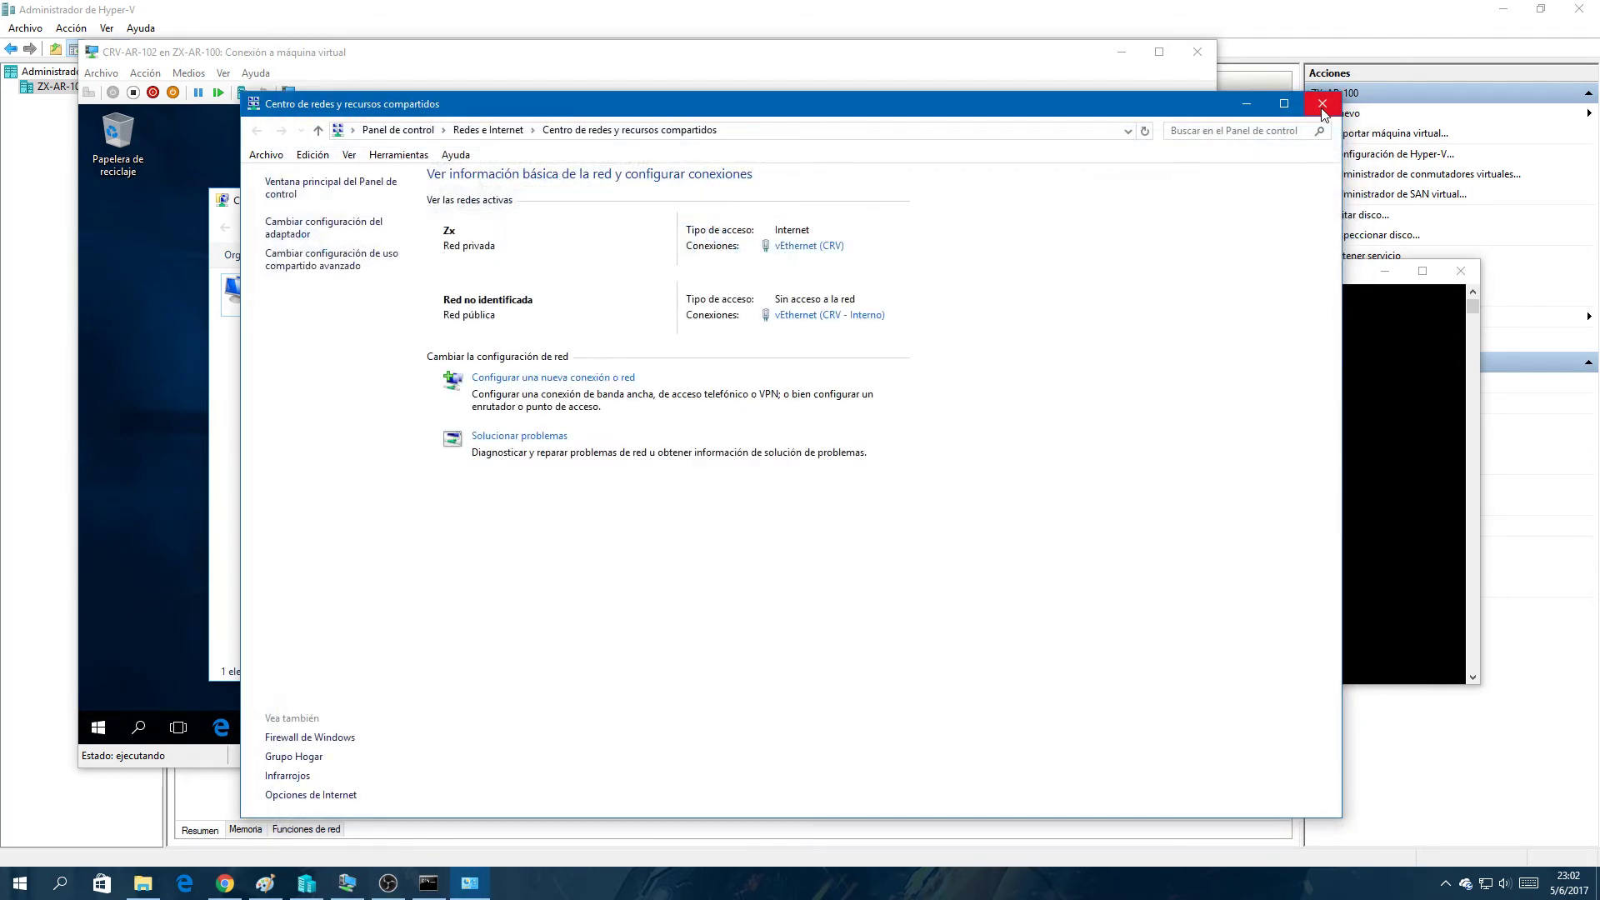
left_click(1322, 104)
Step: Ping 192.168.2.100 again from the host's command prompt
type("pi")
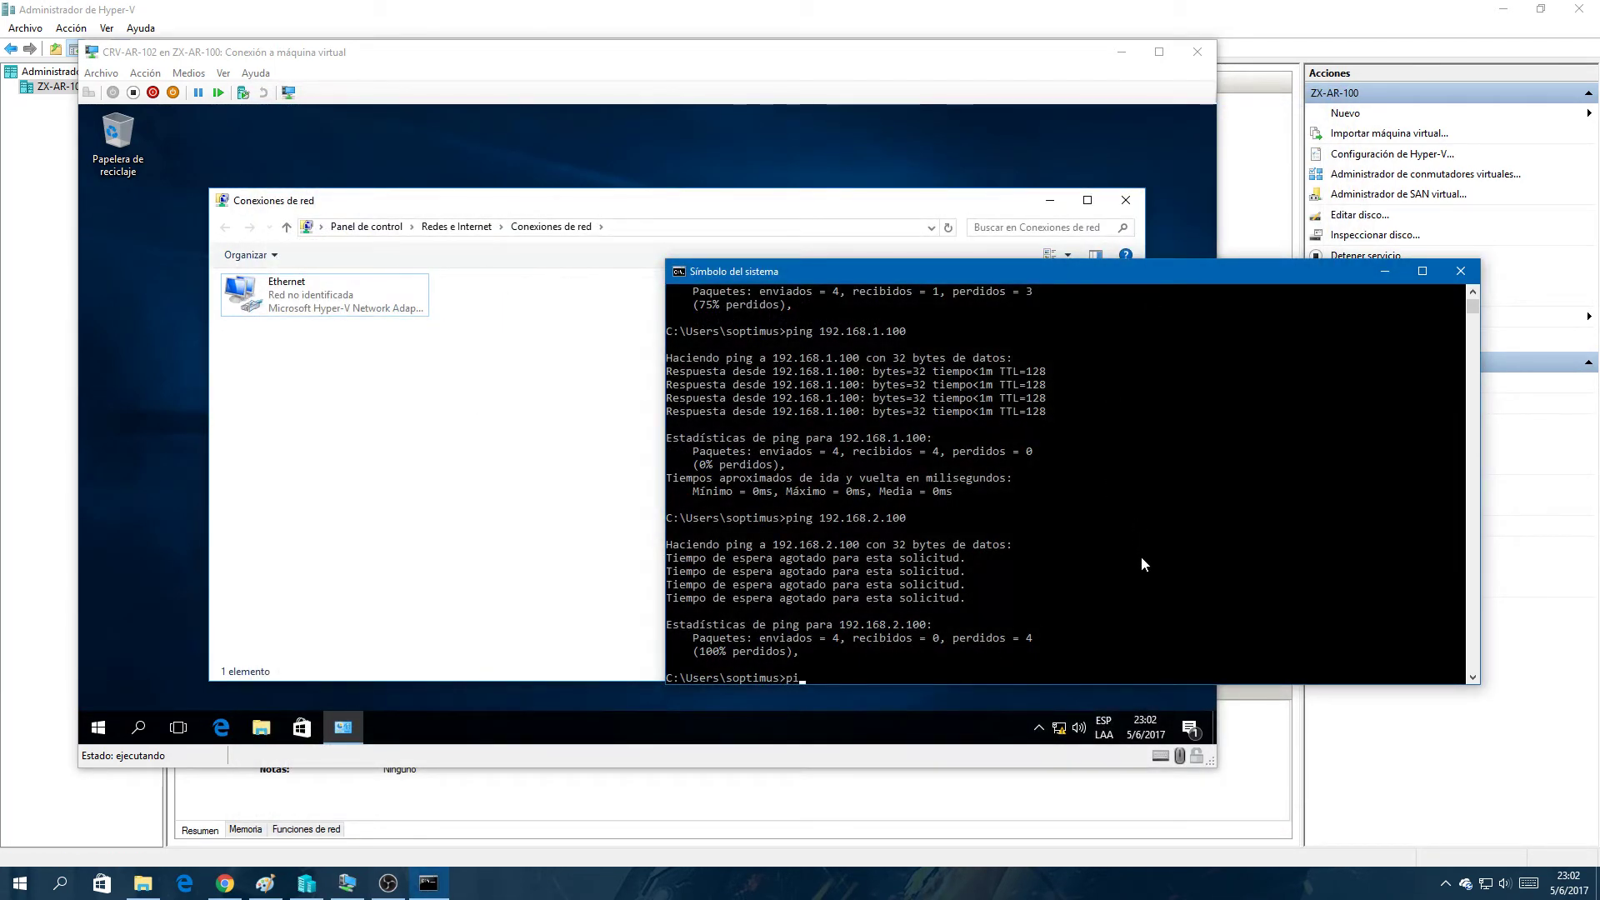
type("ng 192.168.2.100")
key("Return")
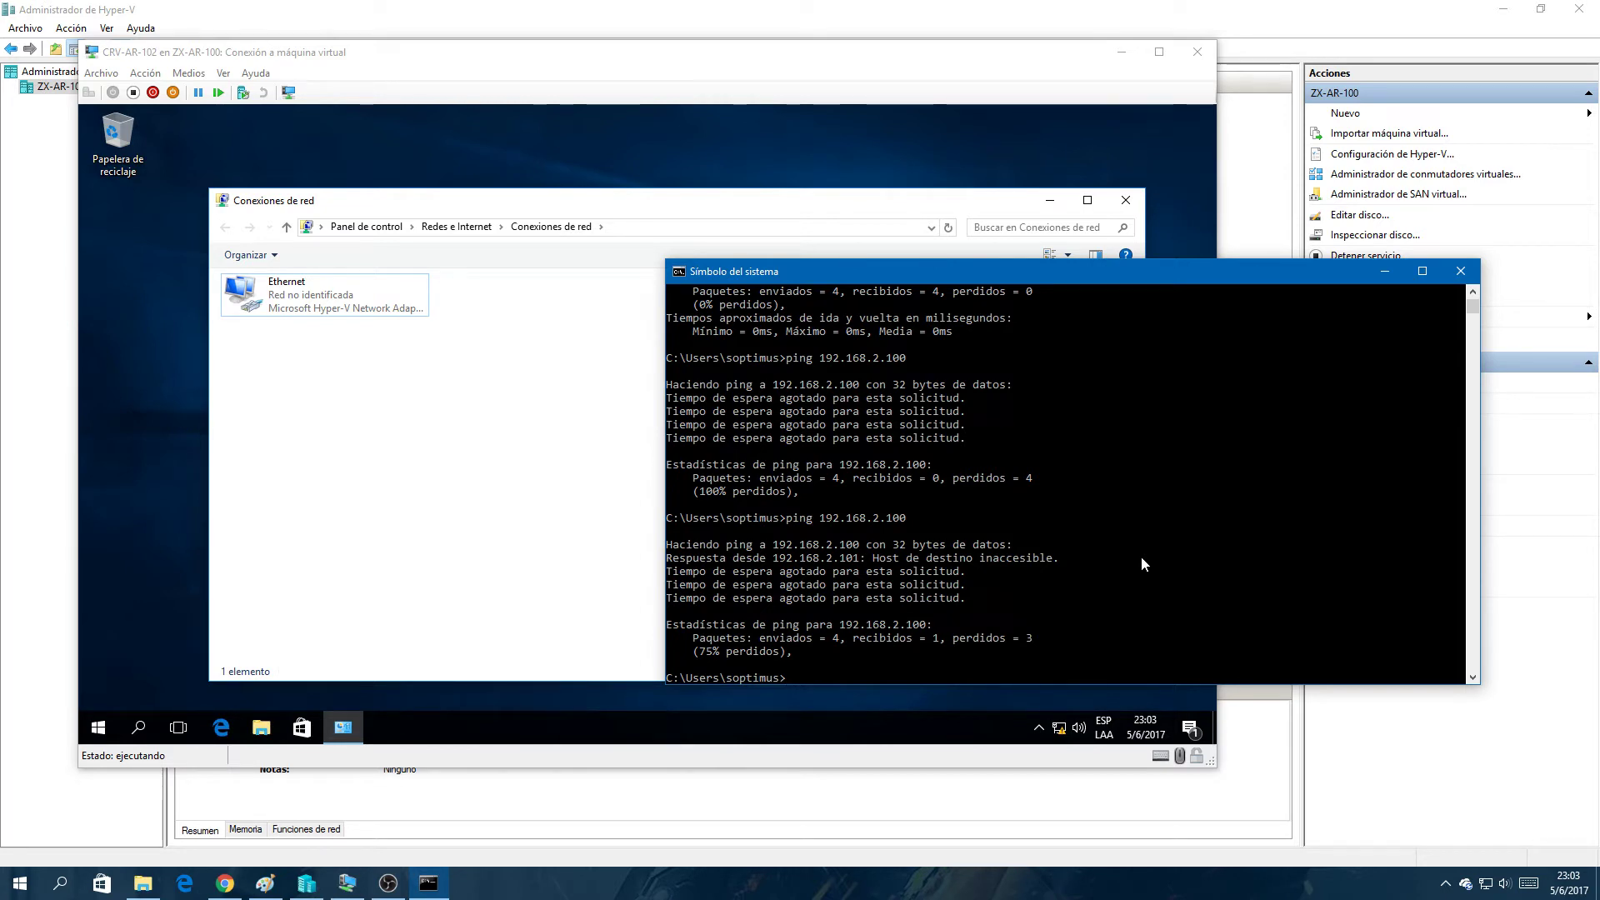
Step: Switch to Paint and undo the connection lines and the rectangle around the two VM boxes
left_click(265, 883)
key("ctrl+z")
key("ctrl+z")
key("ctrl+z")
key("ctrl+z")
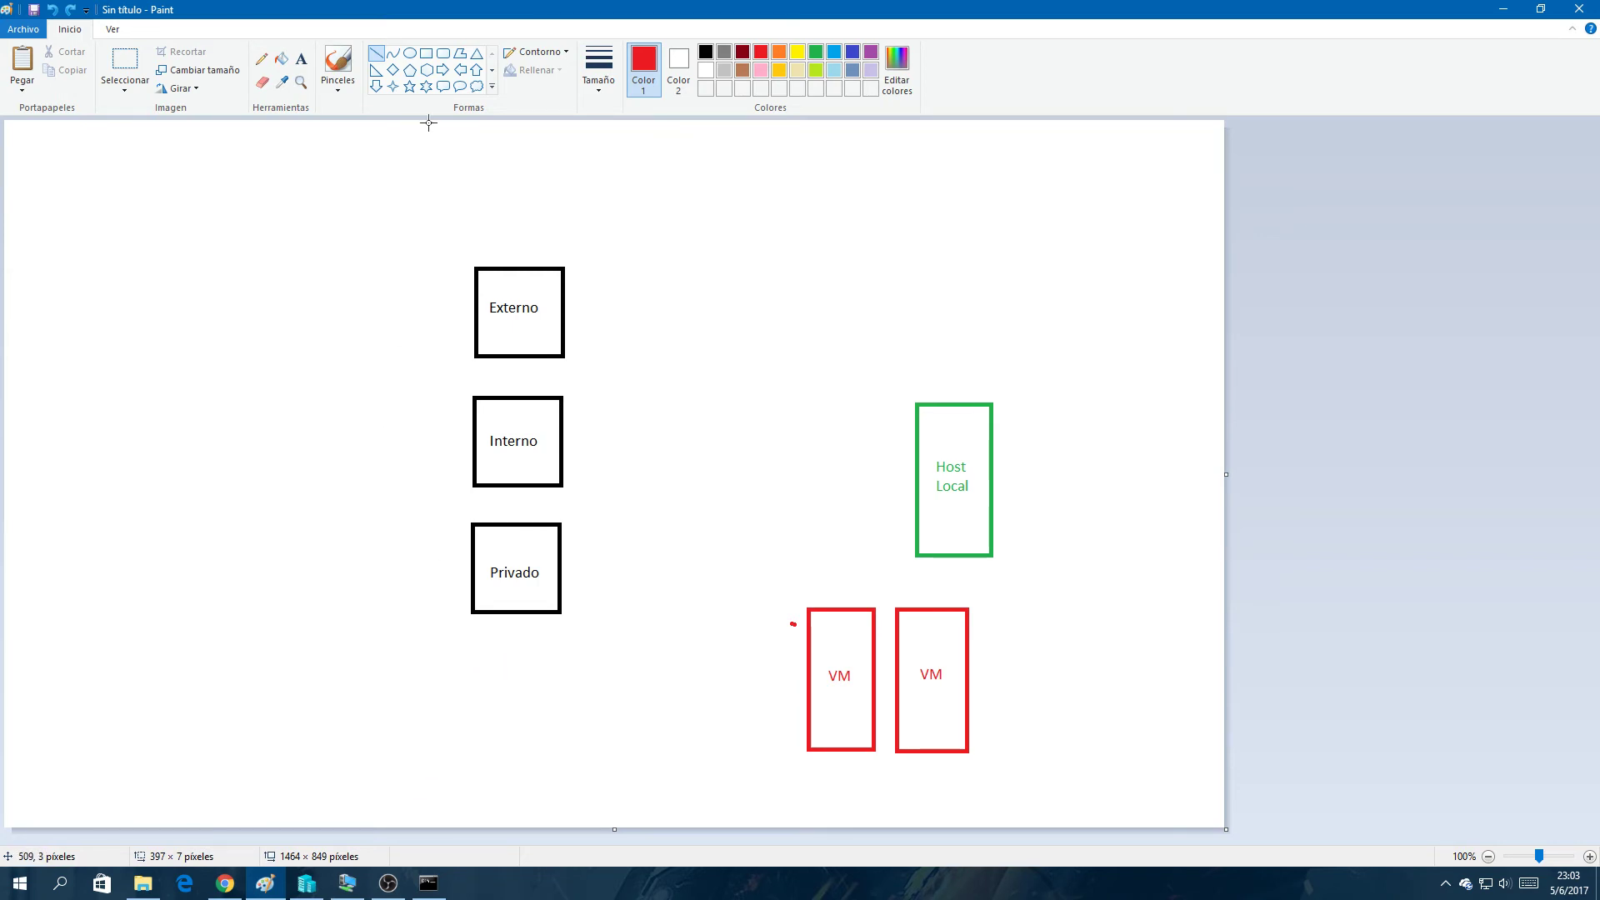
Step: Add the red text CRV above the word Interno inside its box
left_click(301, 59)
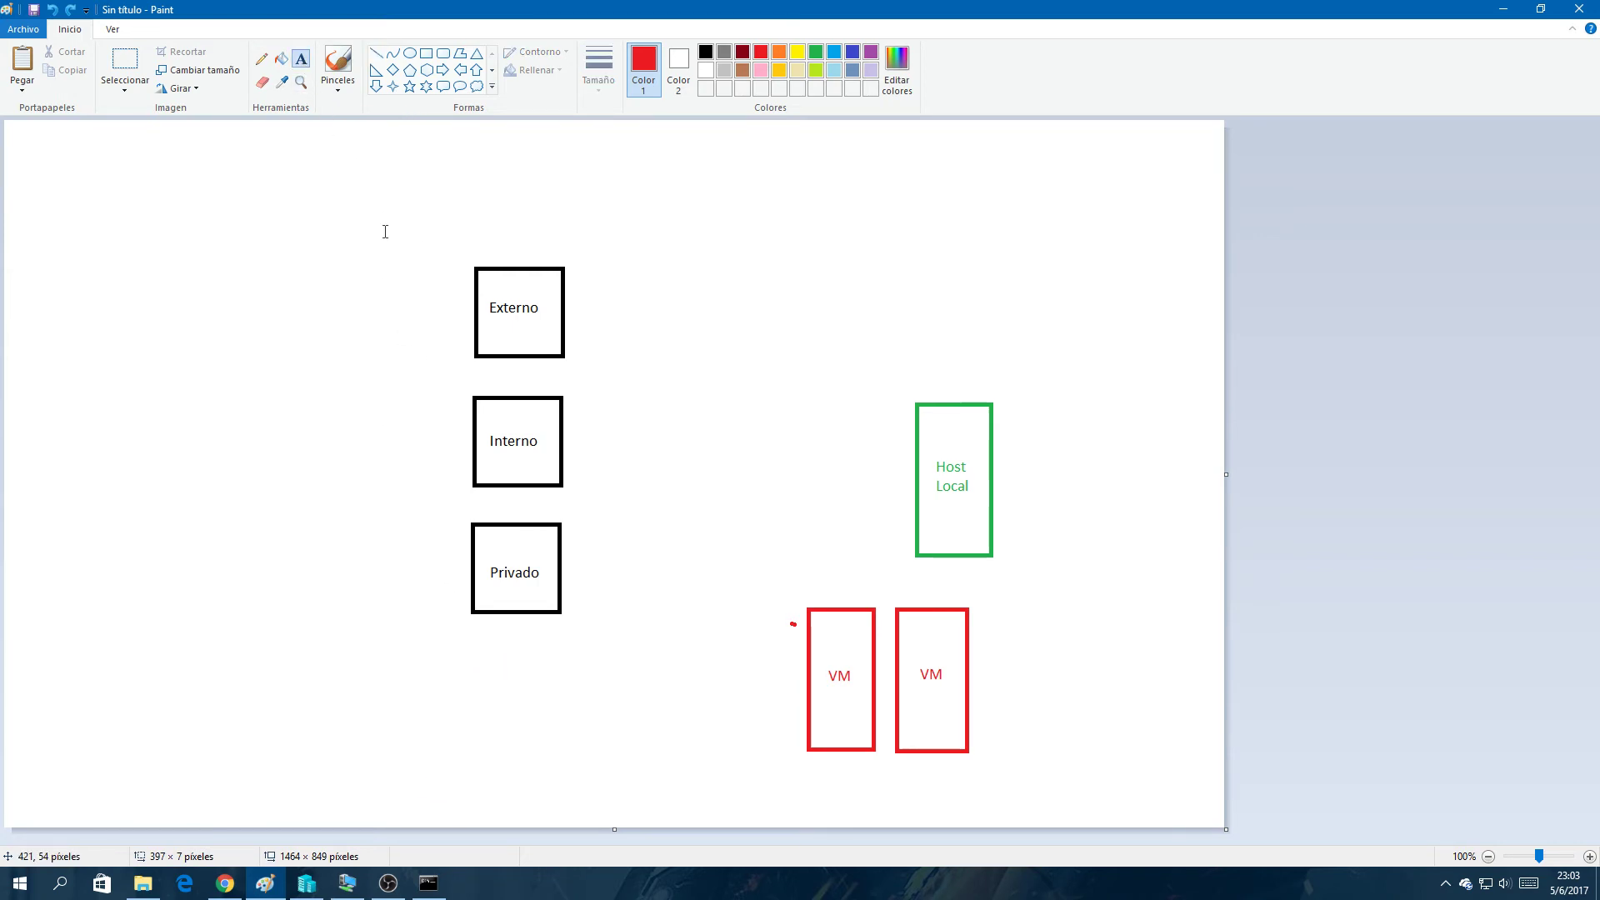
left_click(491, 404)
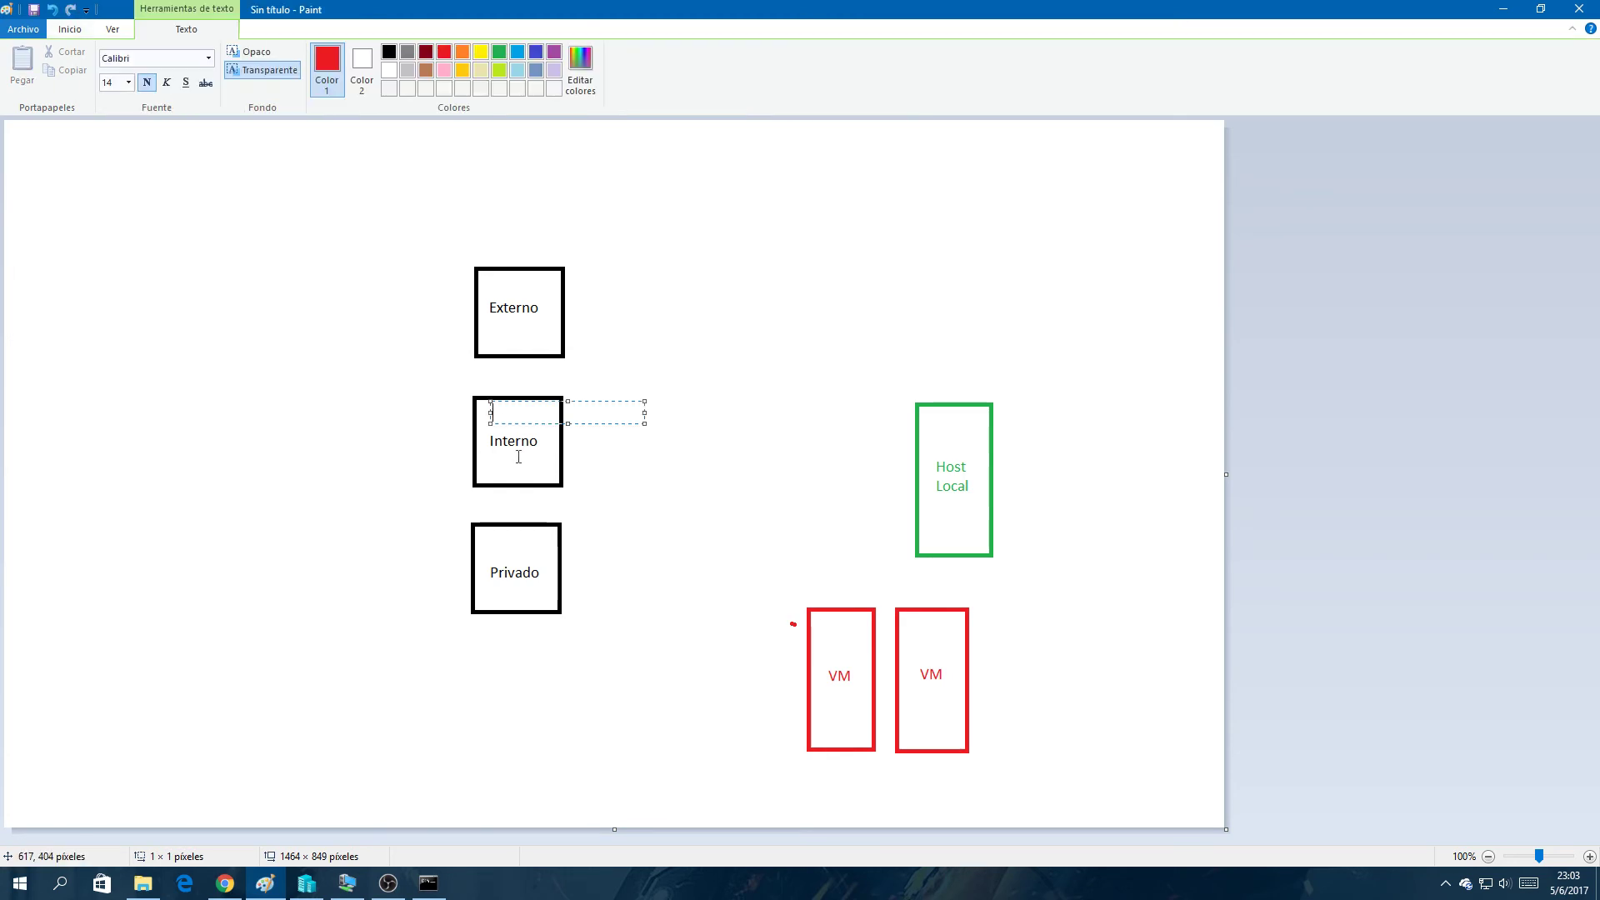
type("CRV")
left_click(242, 150)
Step: Delete the Externo and Privado boxes from the diagram
left_click(125, 65)
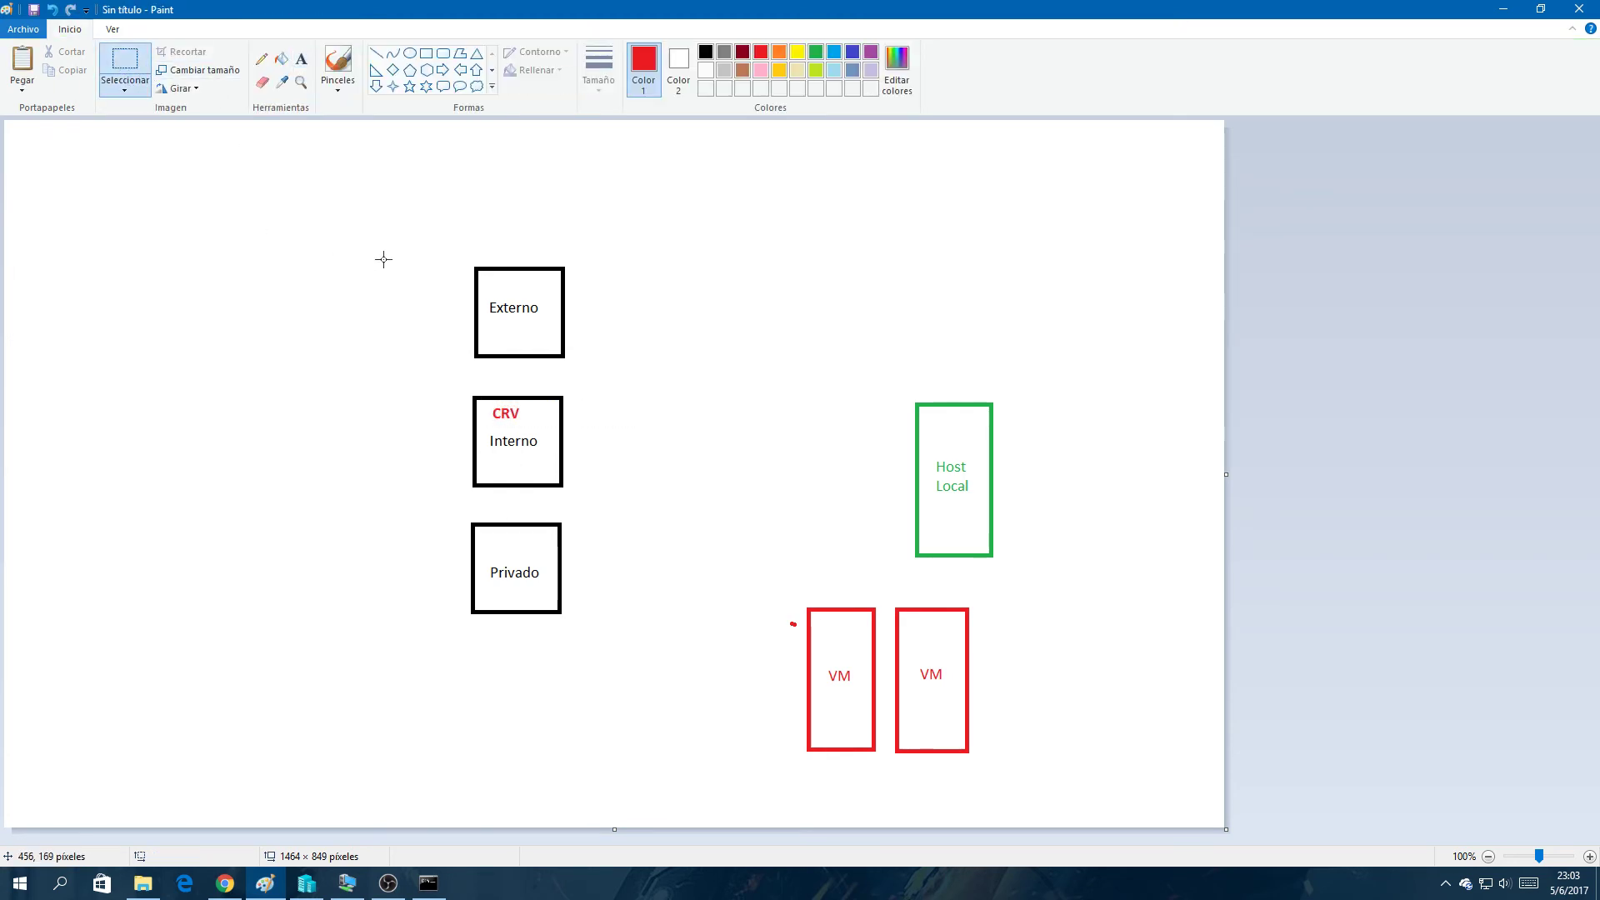
left_click_drag(383, 208, 651, 367)
key("Delete")
left_click_drag(637, 508, 433, 636)
key("Delete")
Step: Move the CRV Interno box away from Host Local and place the two VM boxes below it
left_click_drag(403, 351, 420, 418)
left_click(703, 565)
left_click_drag(733, 578, 441, 723)
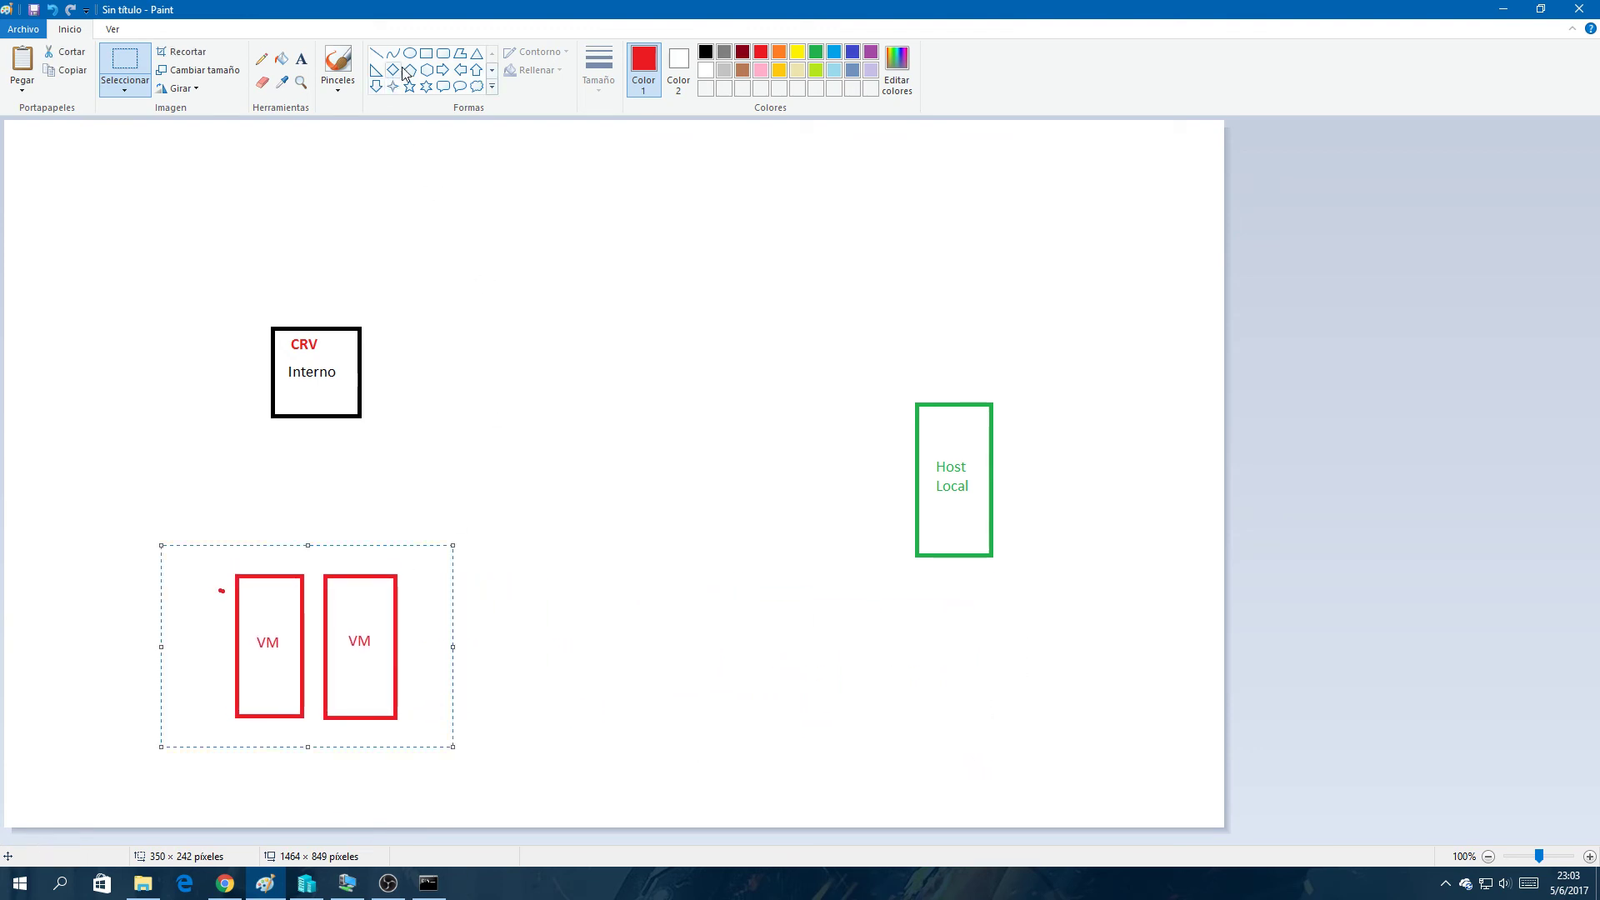
Step: Draw two more red rectangles beside the VM boxes, the outer one about 116 × 189 pixels
left_click(426, 52)
mouse_move(430, 569)
left_mouse_down()
mouse_move(516, 688)
mouse_move(502, 732)
left_mouse_up()
left_click_drag(569, 591, 666, 749)
Step: Draw red lines from the four machine boxes to CRV Interno, plus an arrow from Host Local pointing at CRV Interno
left_click(376, 52)
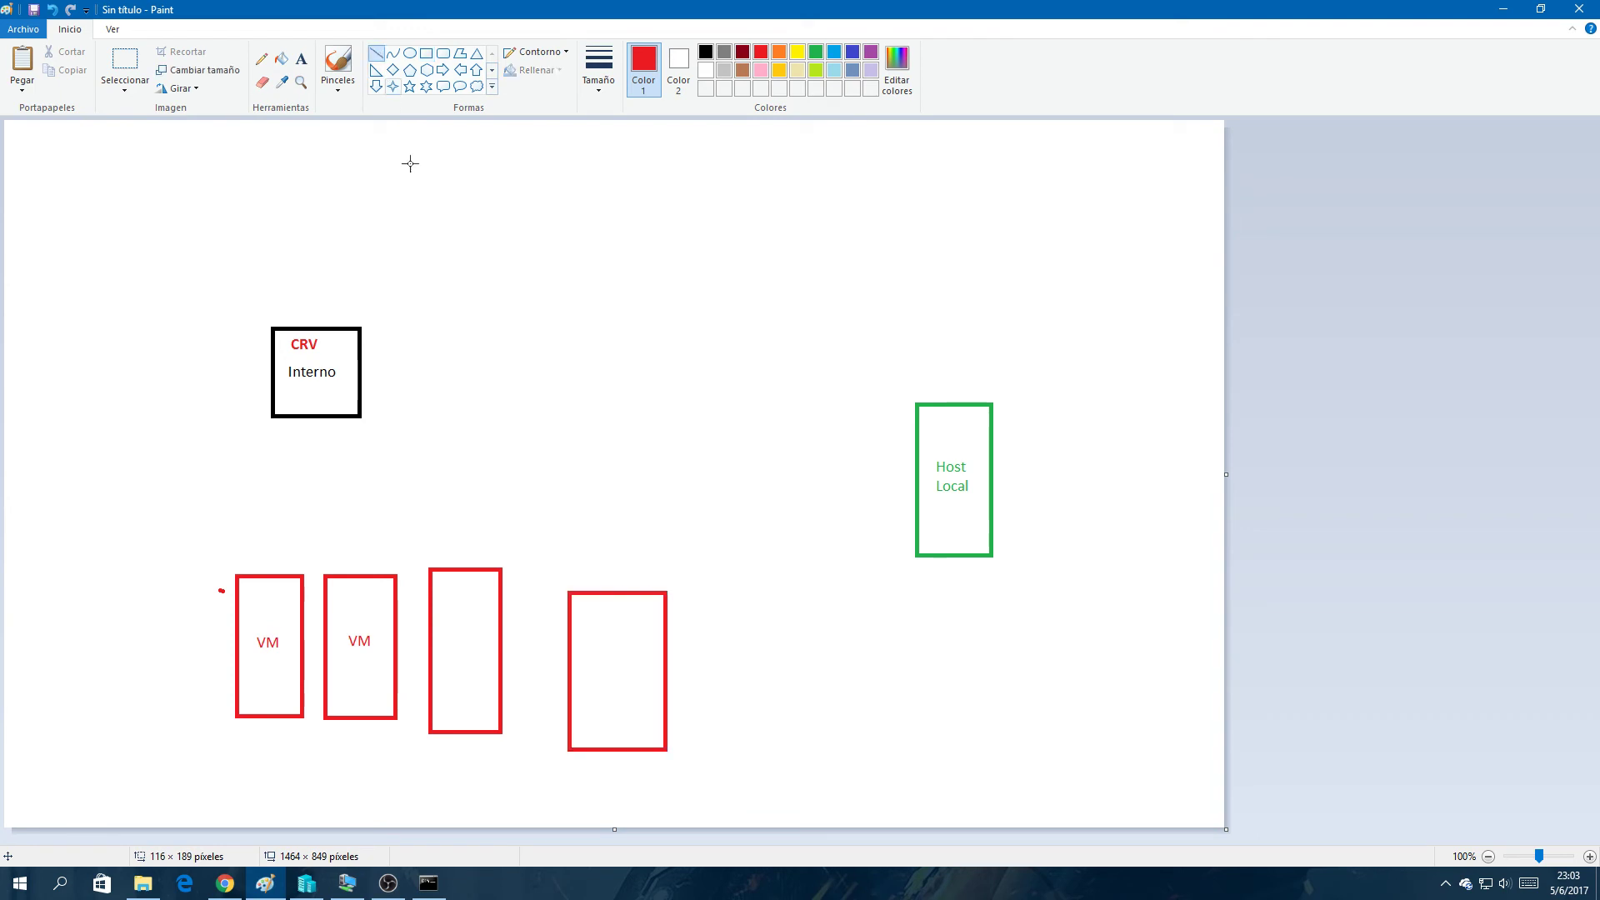
mouse_move(601, 565)
left_mouse_down()
mouse_move(332, 411)
mouse_move(389, 439)
left_mouse_up()
left_click_drag(450, 553, 343, 445)
left_click_drag(337, 569, 325, 433)
left_click_drag(265, 556, 302, 424)
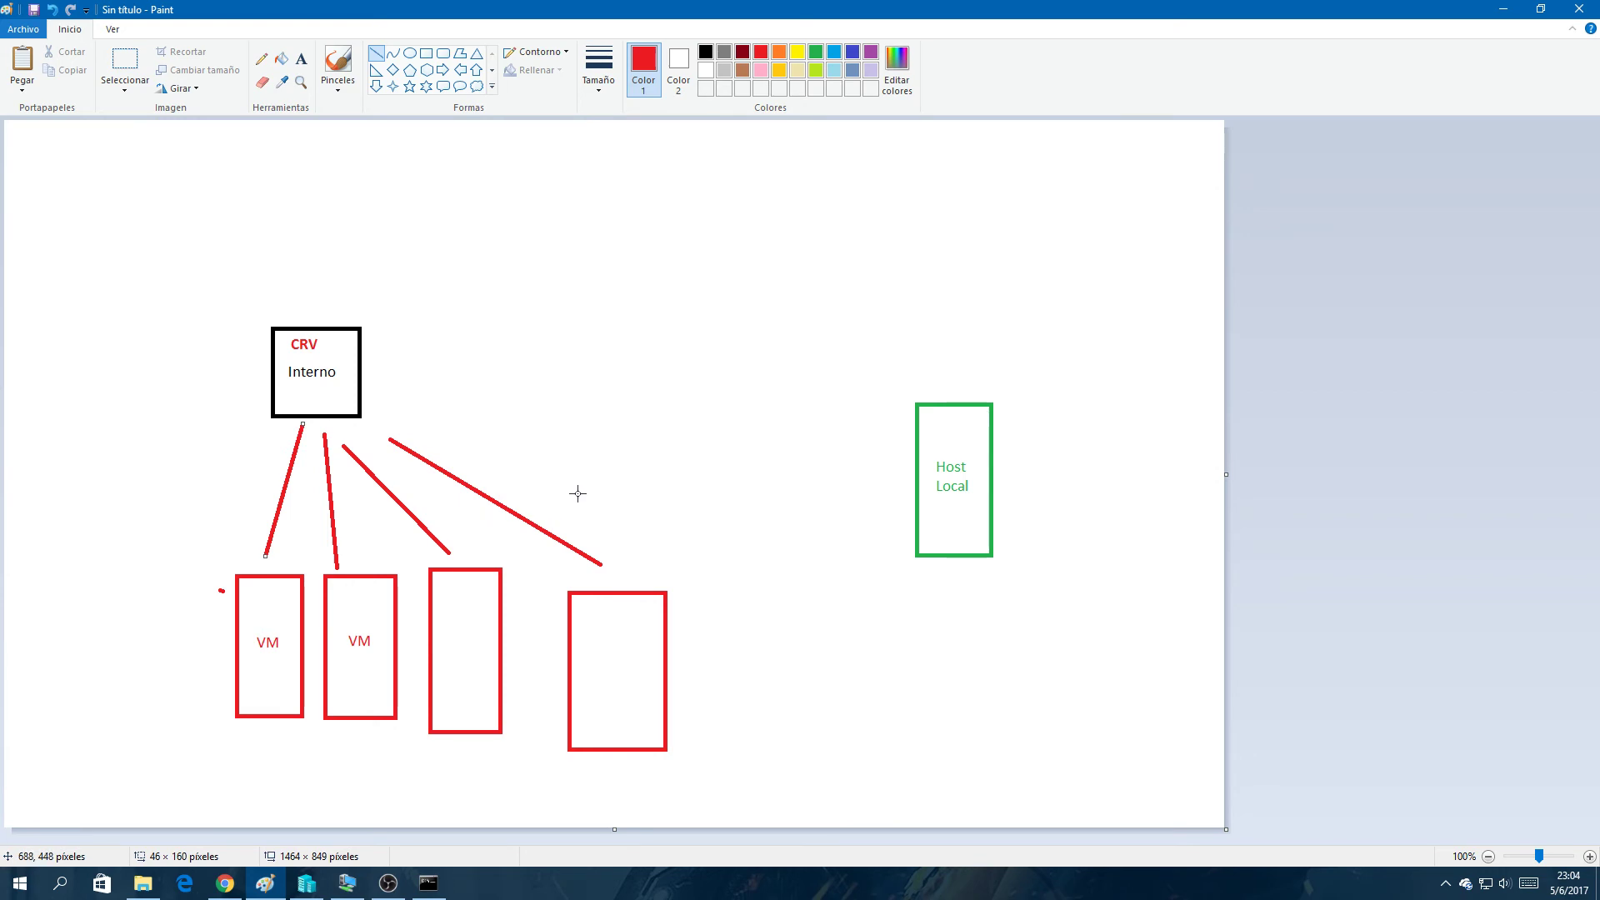
left_click_drag(391, 339, 911, 410)
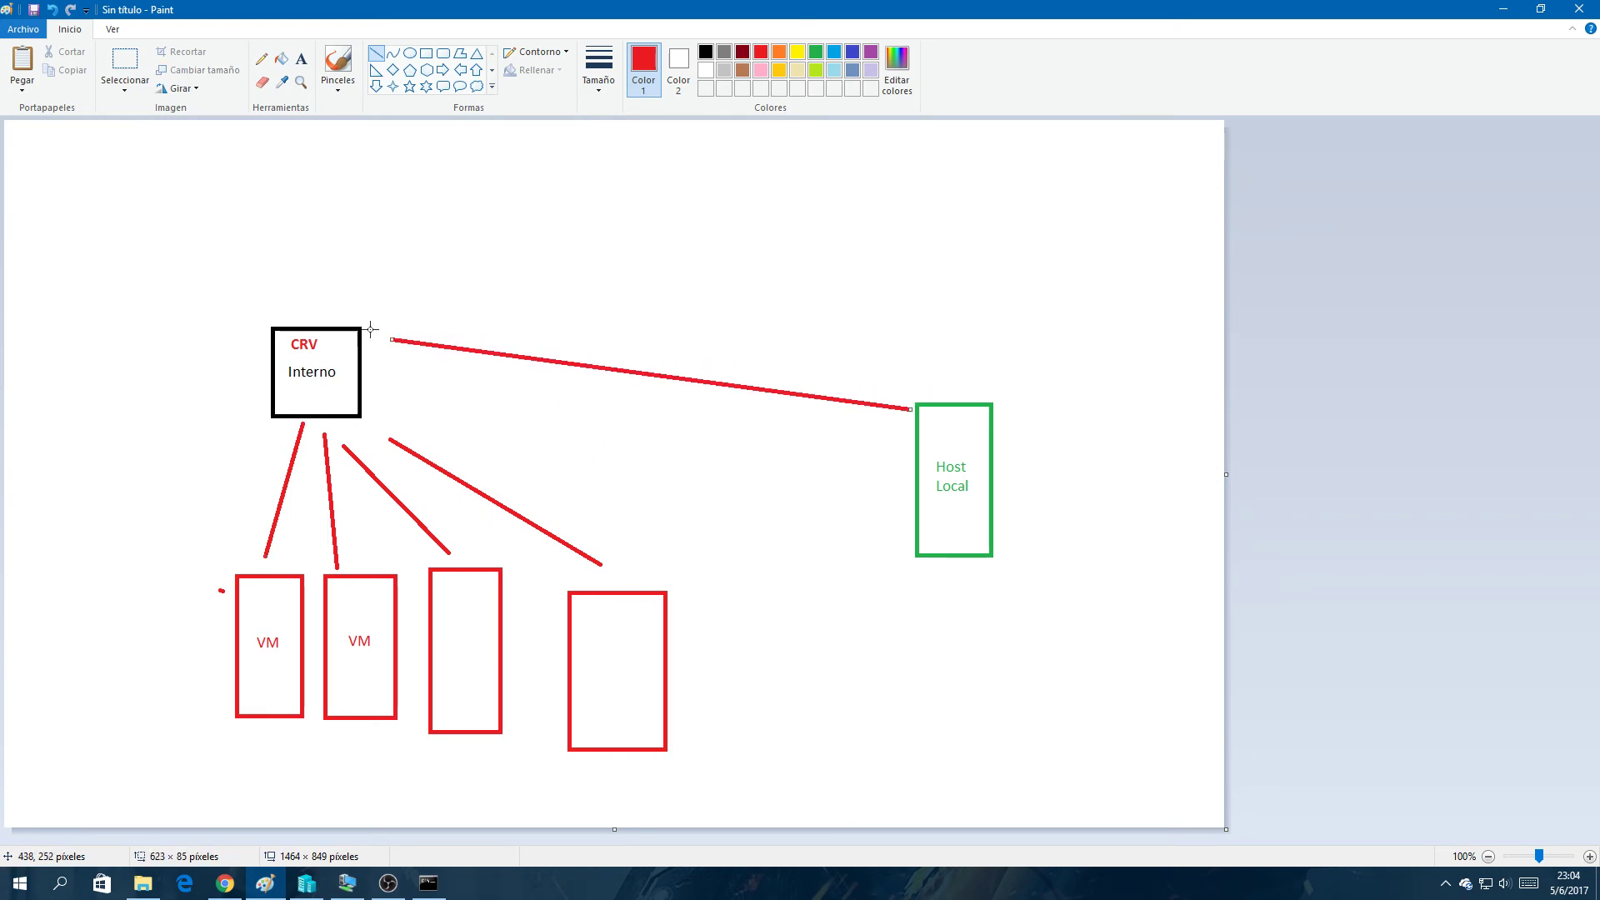
mouse_move(392, 331)
left_mouse_down()
mouse_move(410, 319)
mouse_move(400, 359)
left_mouse_up()
Step: Draw a short red line beside the VM boxes and a red rectangle of about 703 × 321 pixels enclosing all four
mouse_move(140, 619)
left_mouse_down()
mouse_move(467, 800)
mouse_move(467, 607)
mouse_move(29, 625)
mouse_move(55, 649)
left_mouse_up()
left_click(426, 52)
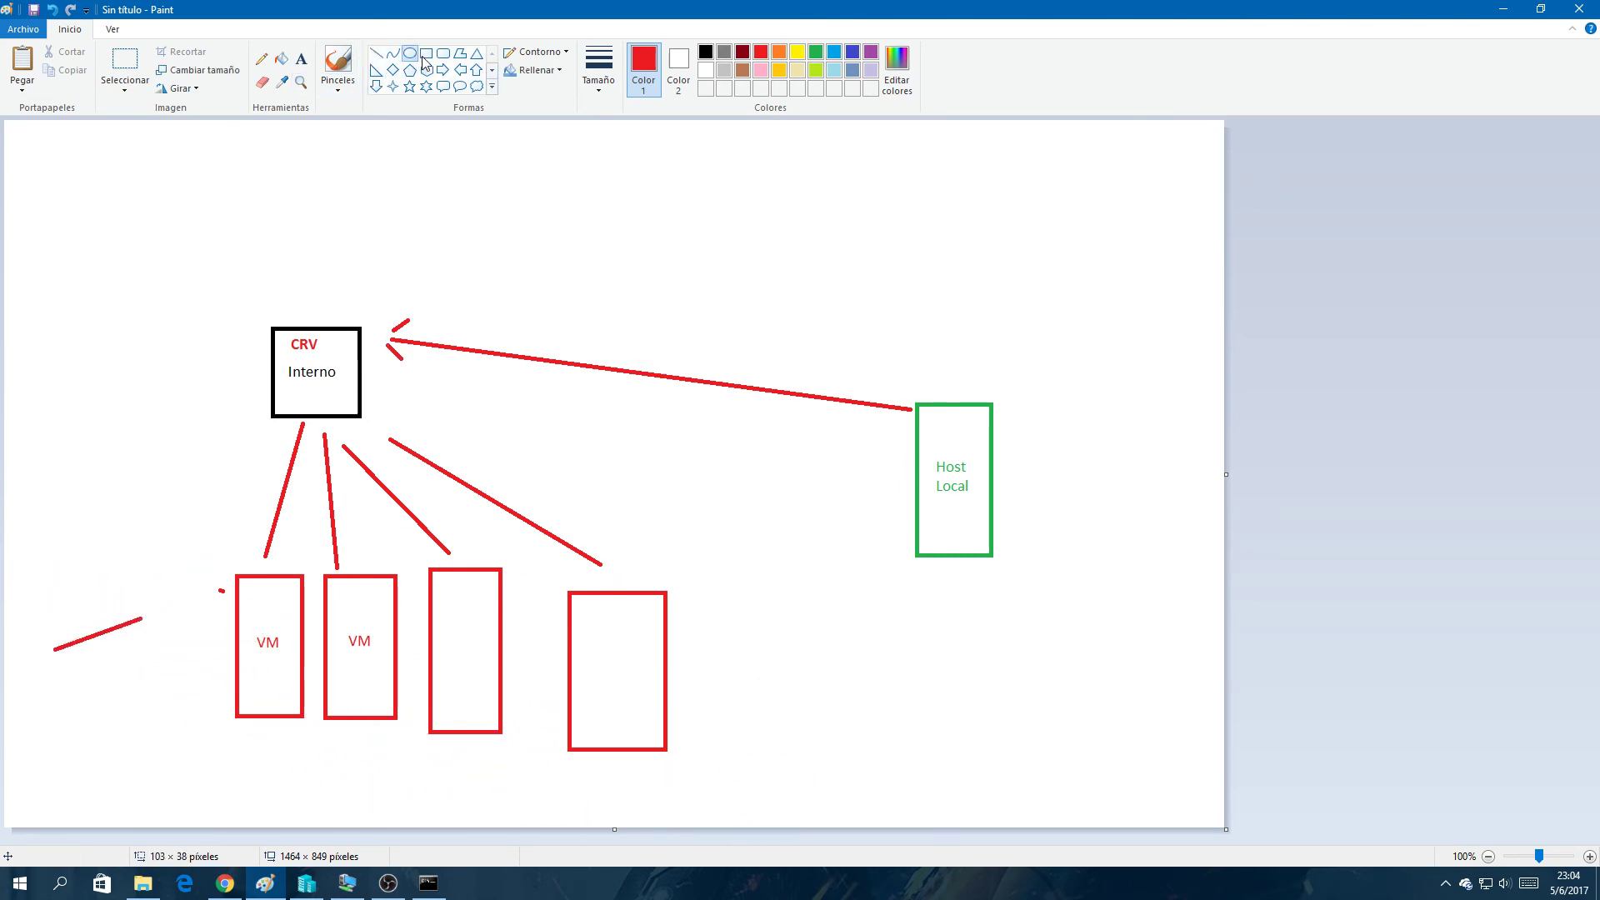
left_click_drag(153, 539, 740, 806)
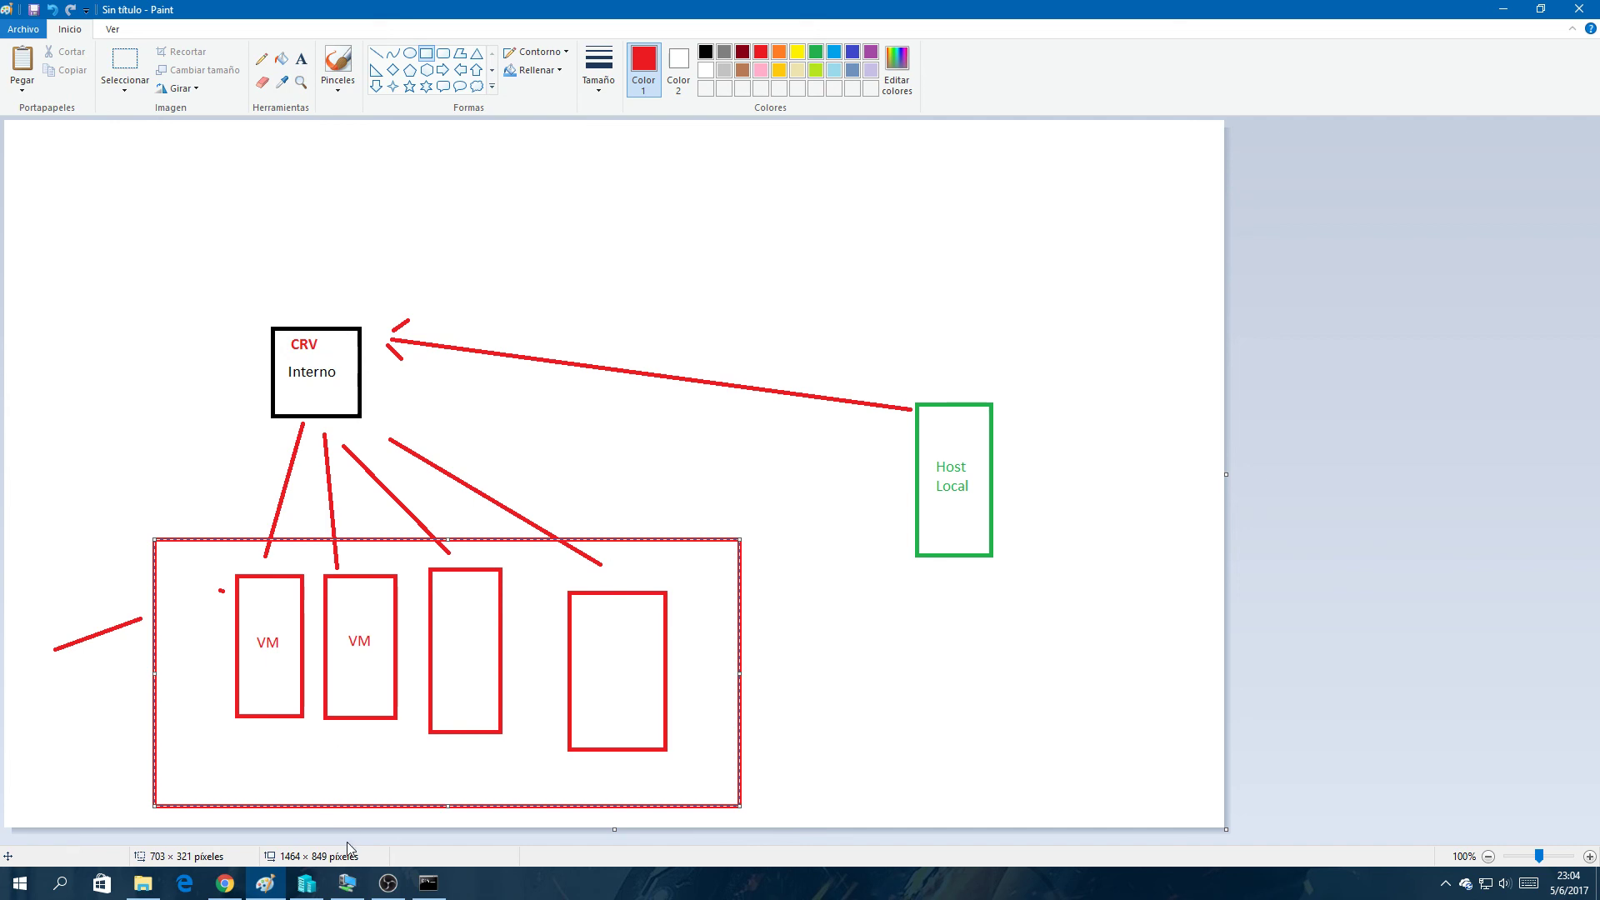
Step: Switch to Hyper-V Manager and connect CRV-AR-102's network adapter to the CRV - Interno virtual switch, accepting the settings
left_click(307, 884)
left_click(347, 884)
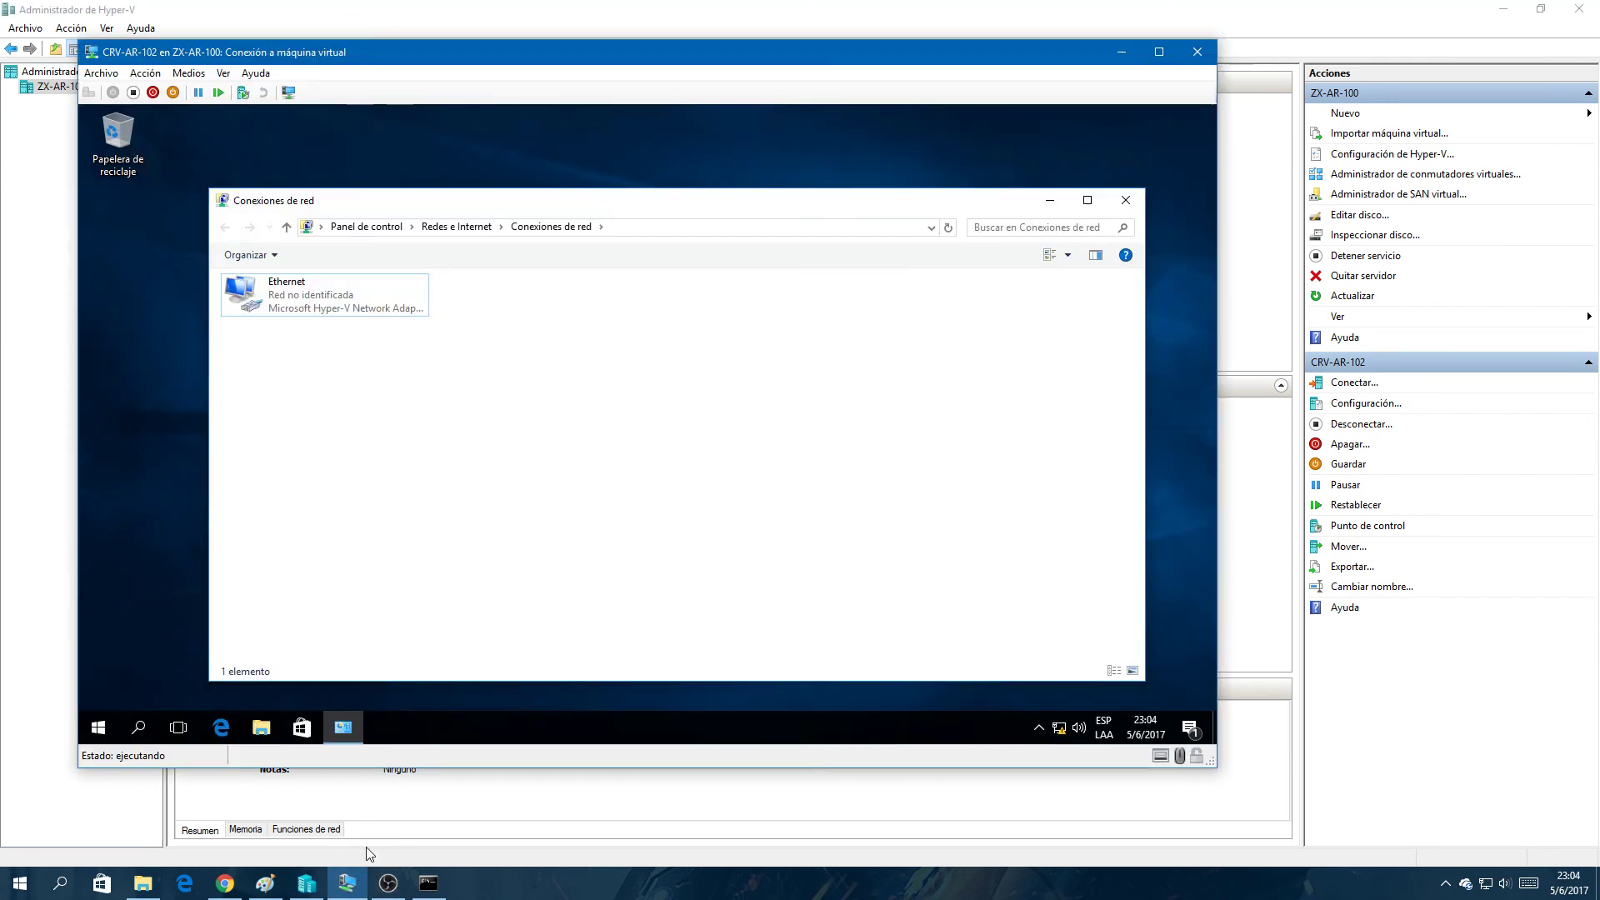
left_click(1354, 175)
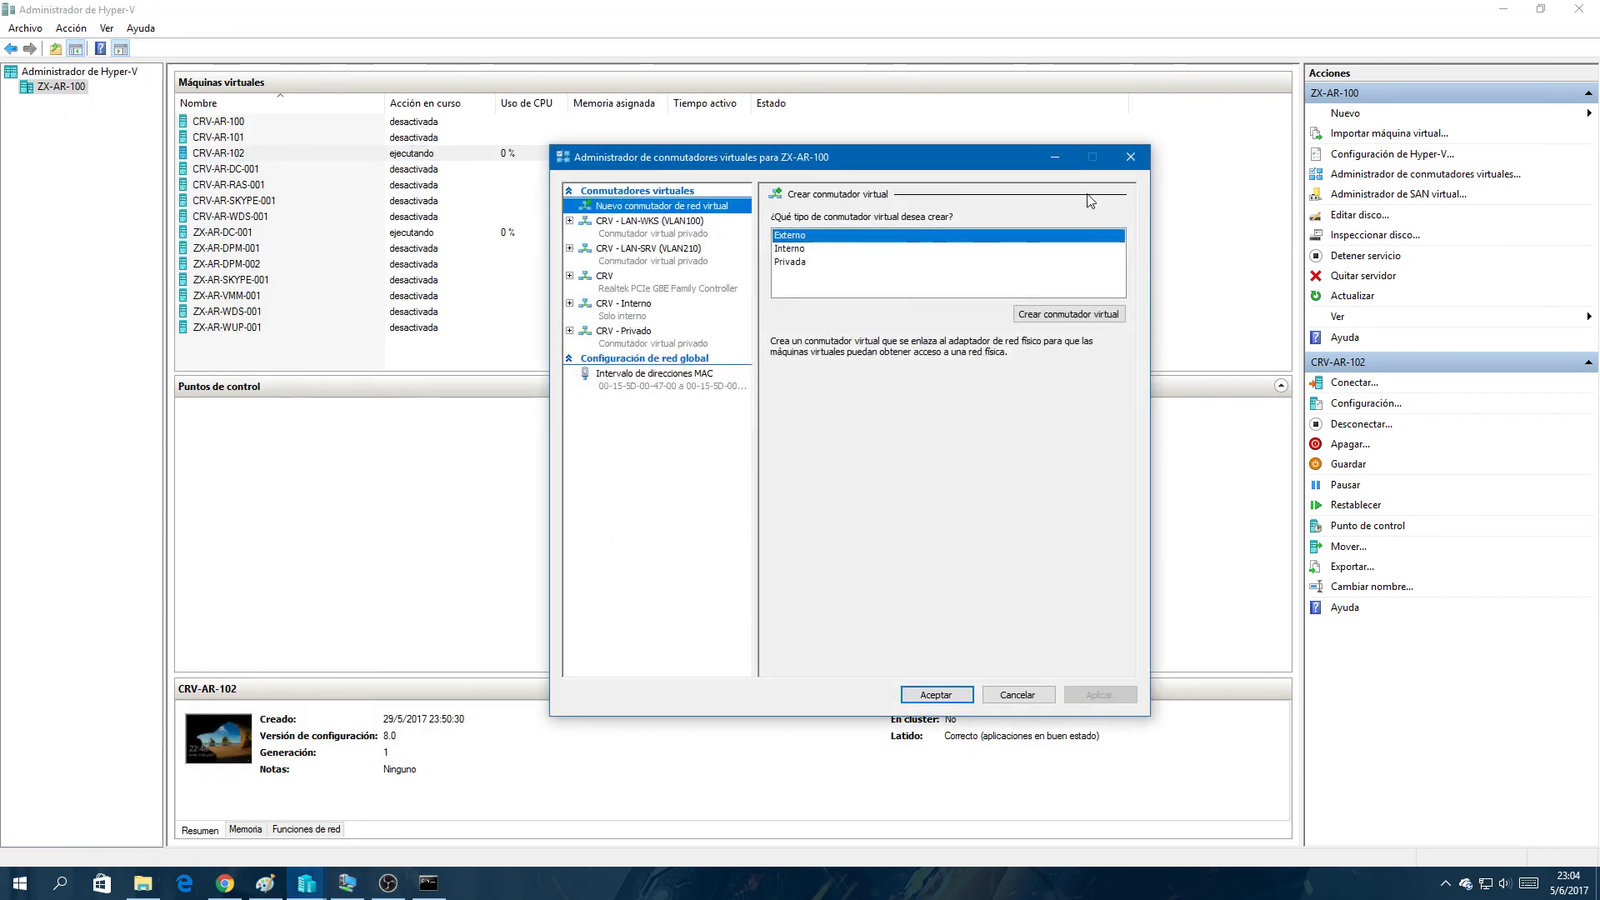
left_click(1130, 157)
right_click(232, 155)
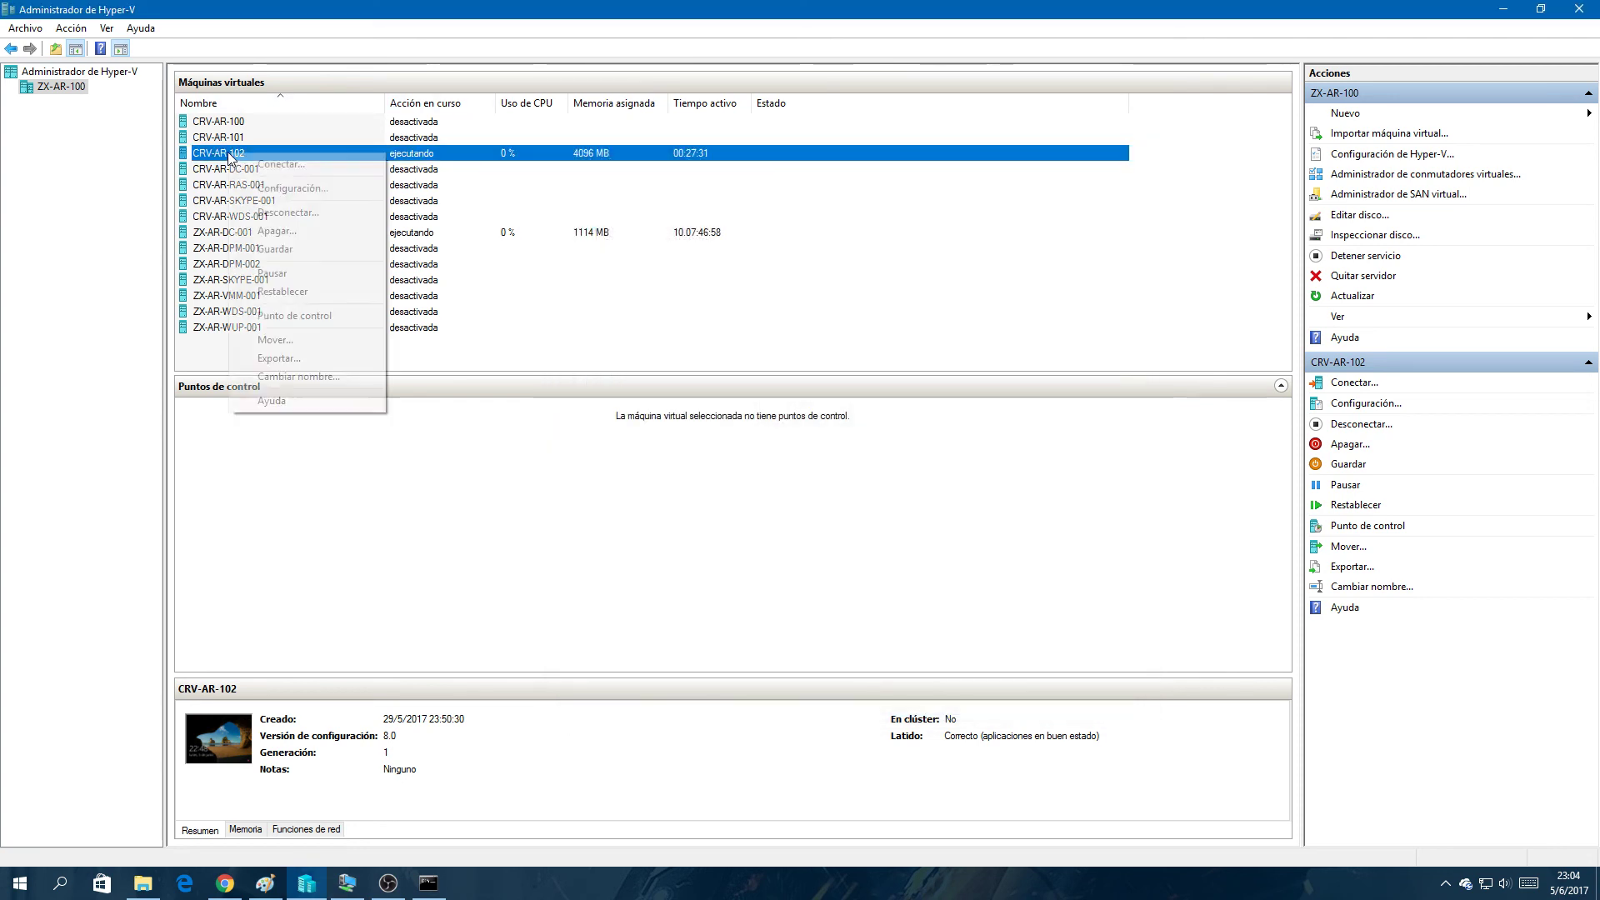
left_click(259, 189)
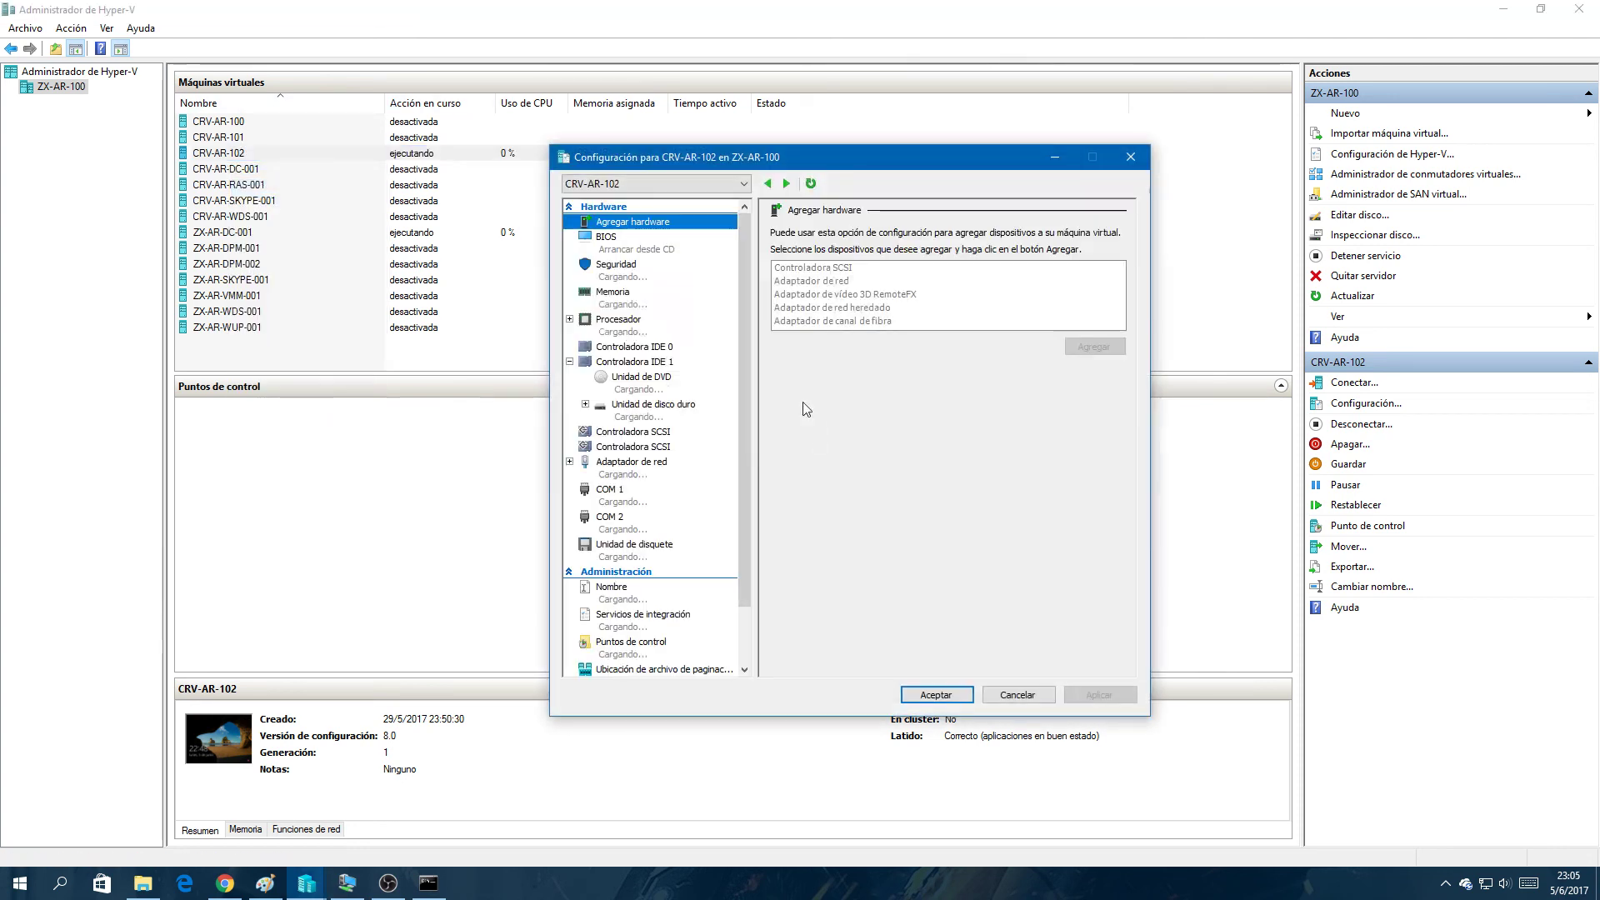
left_click(631, 463)
left_click(826, 265)
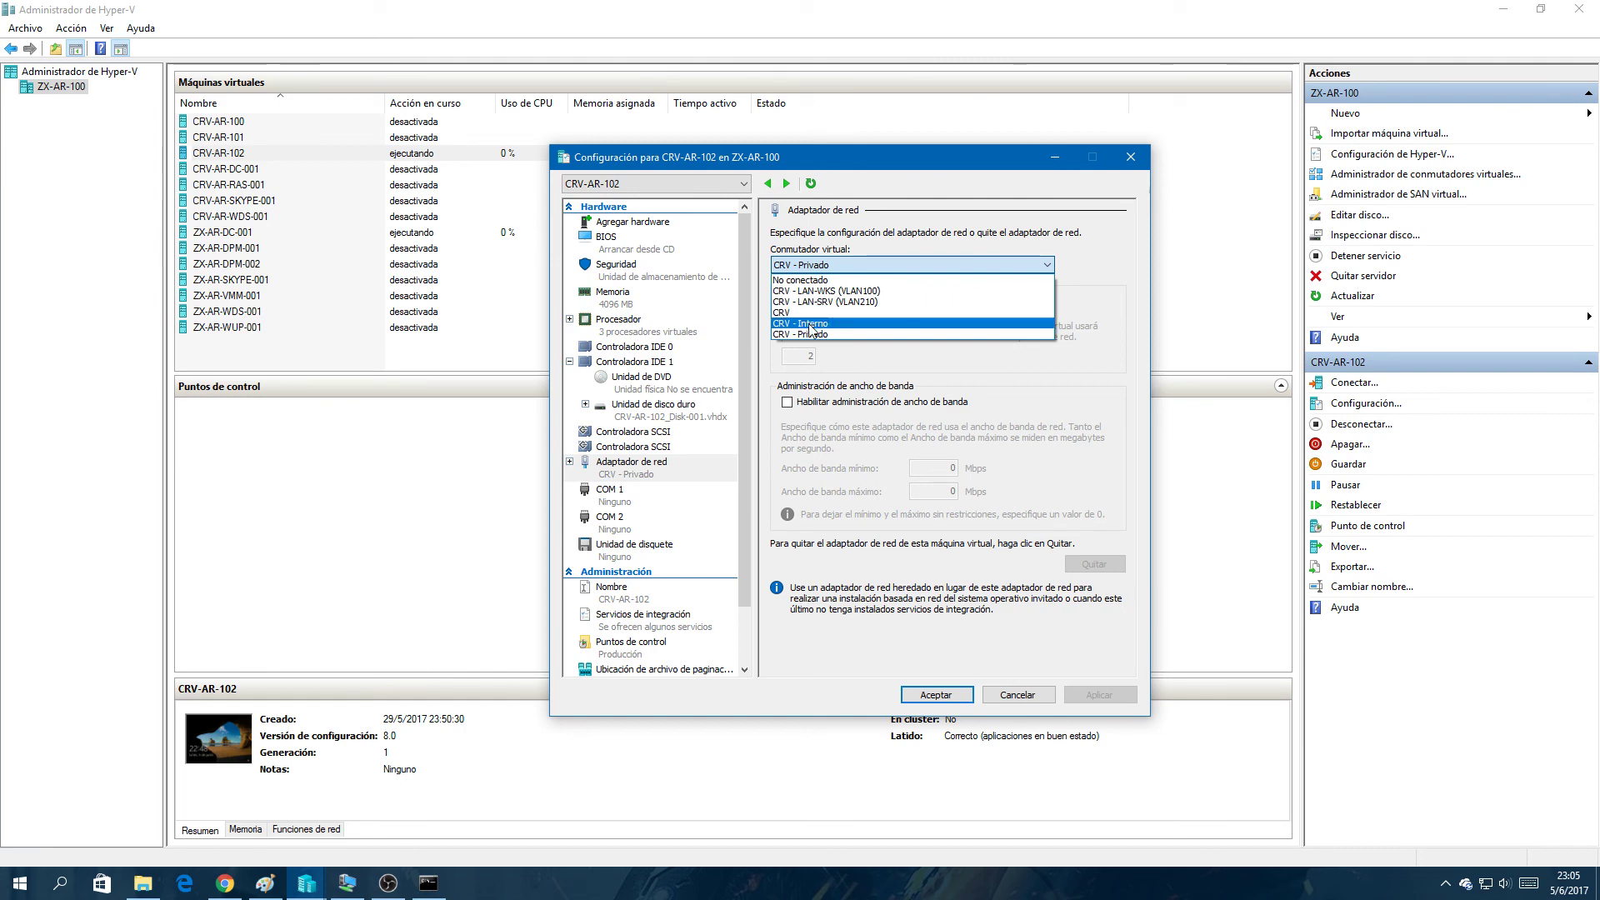
left_click(813, 323)
left_click(955, 692)
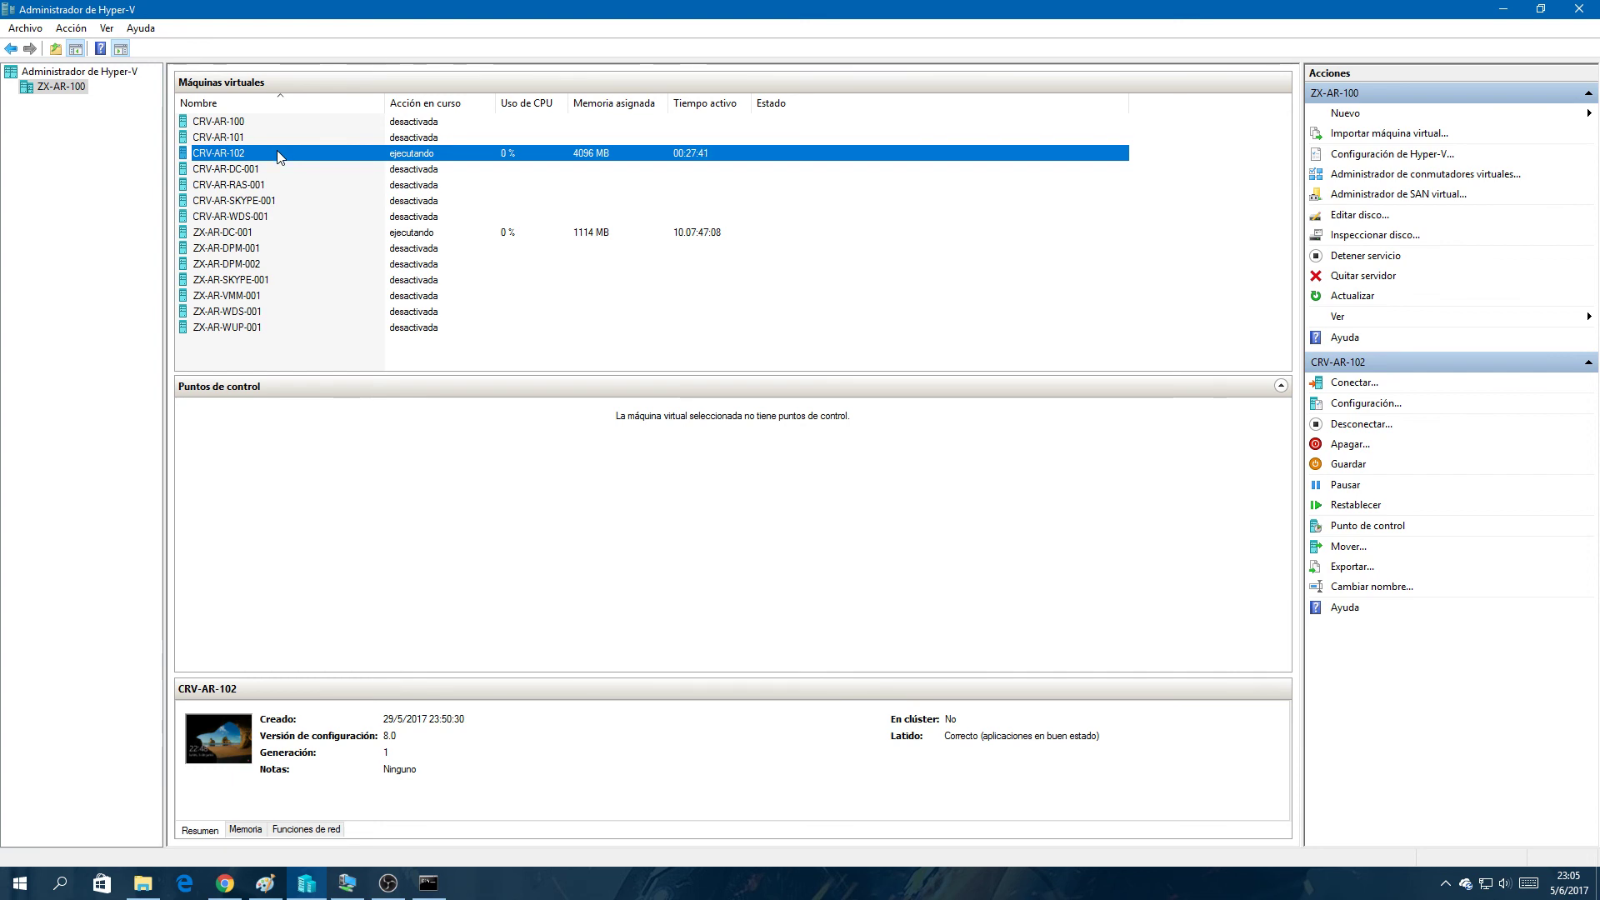
Step: Connect to CRV-AR-102 and close the network connections window inside the virtual machine
right_click(279, 157)
left_click(308, 164)
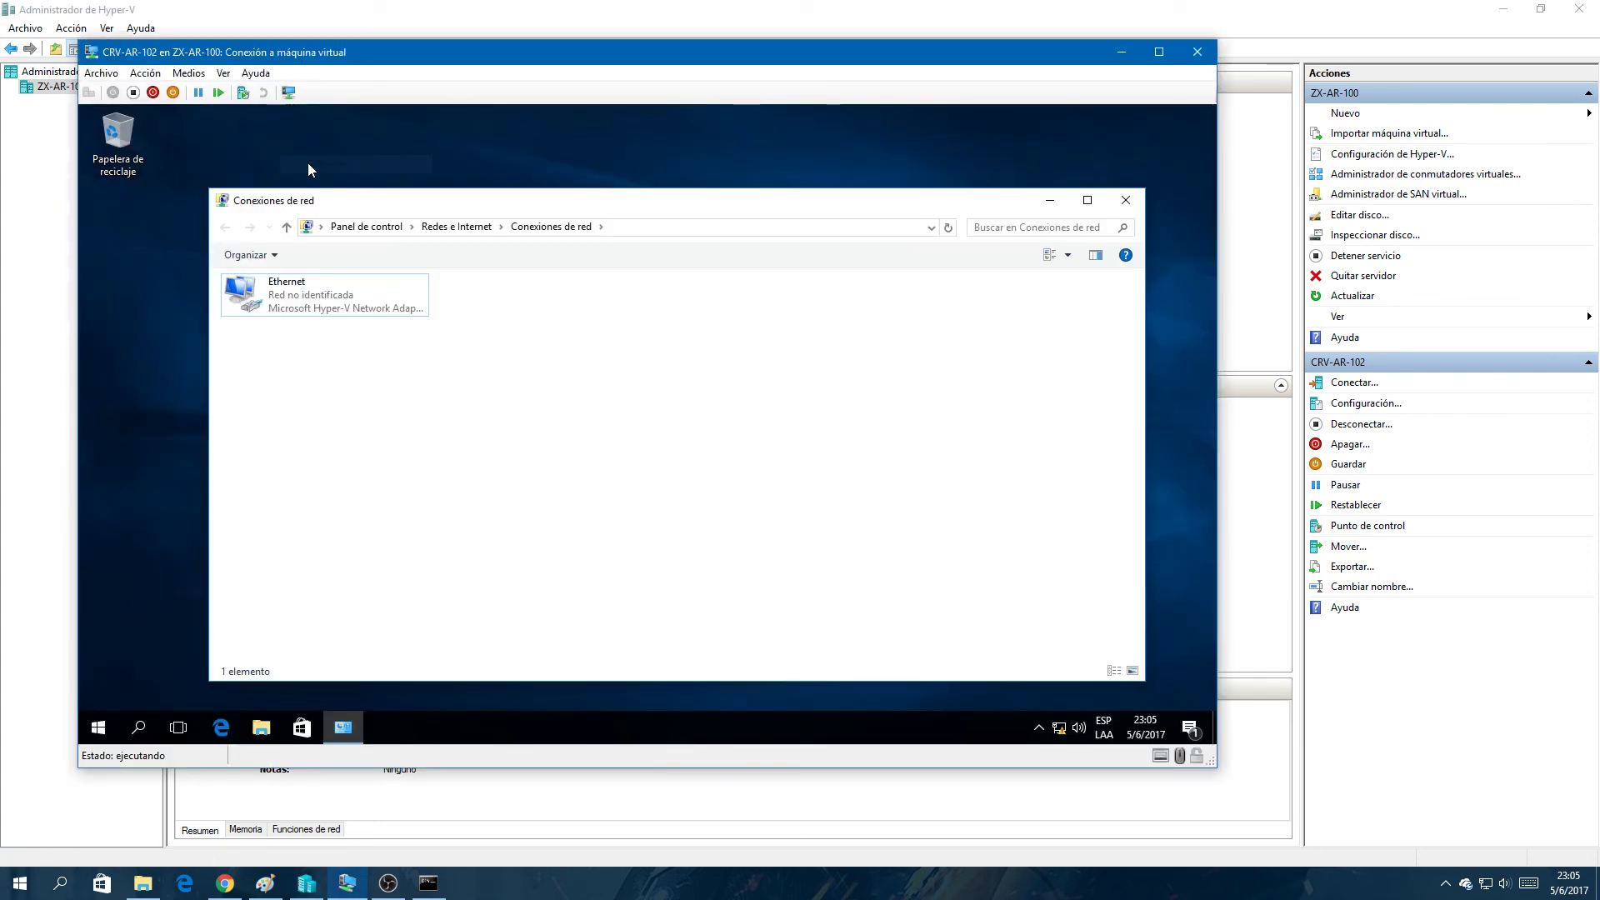
left_click(1126, 201)
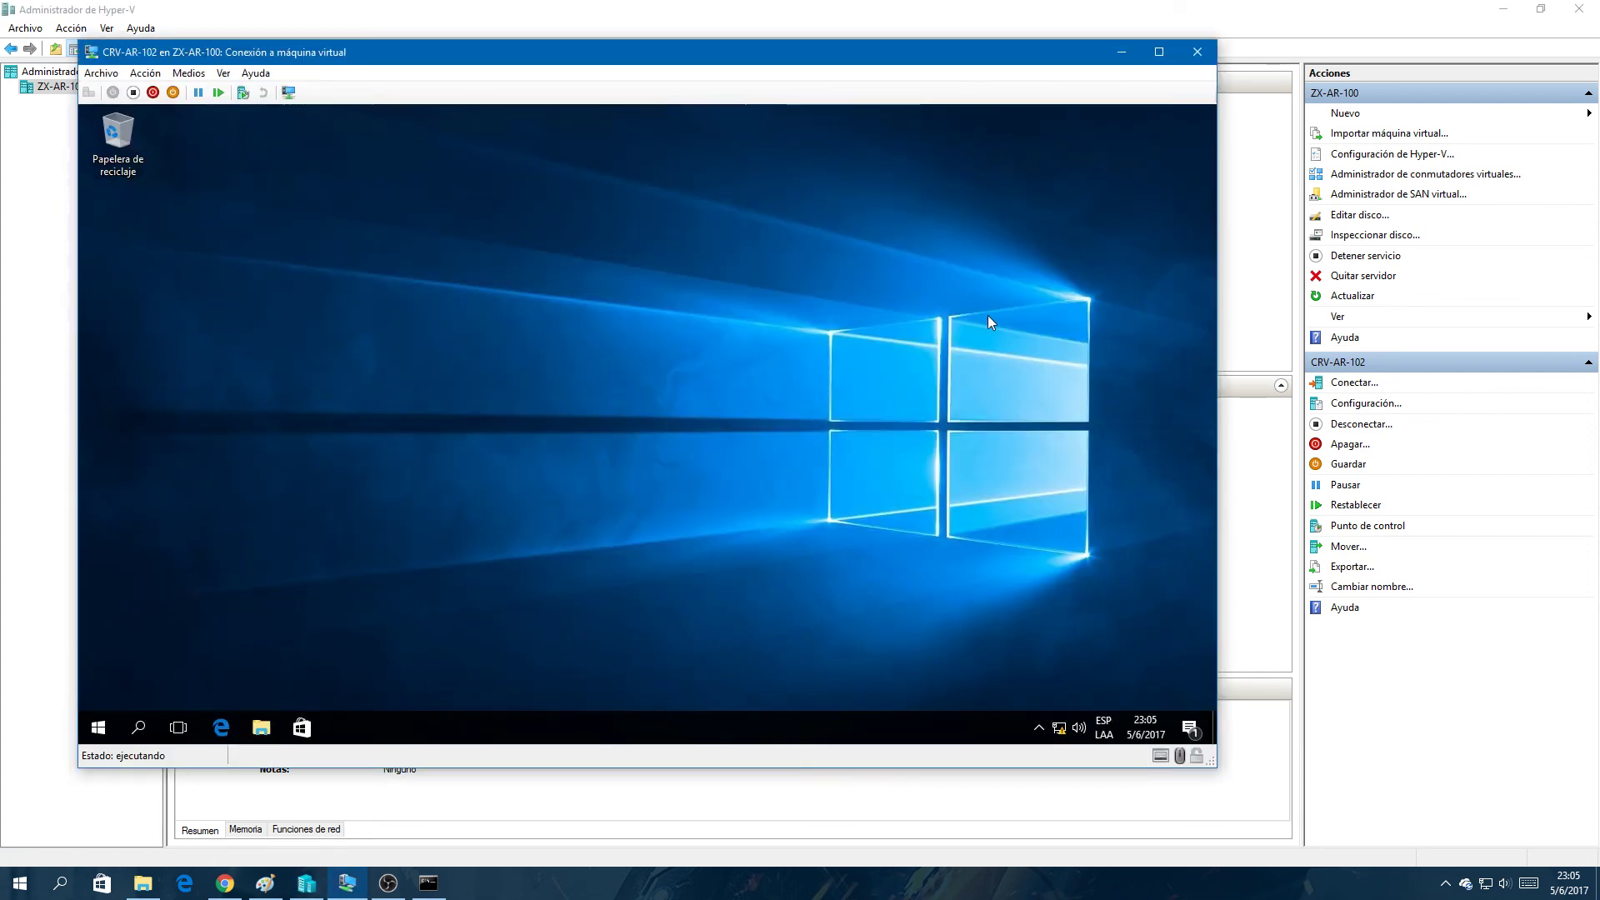